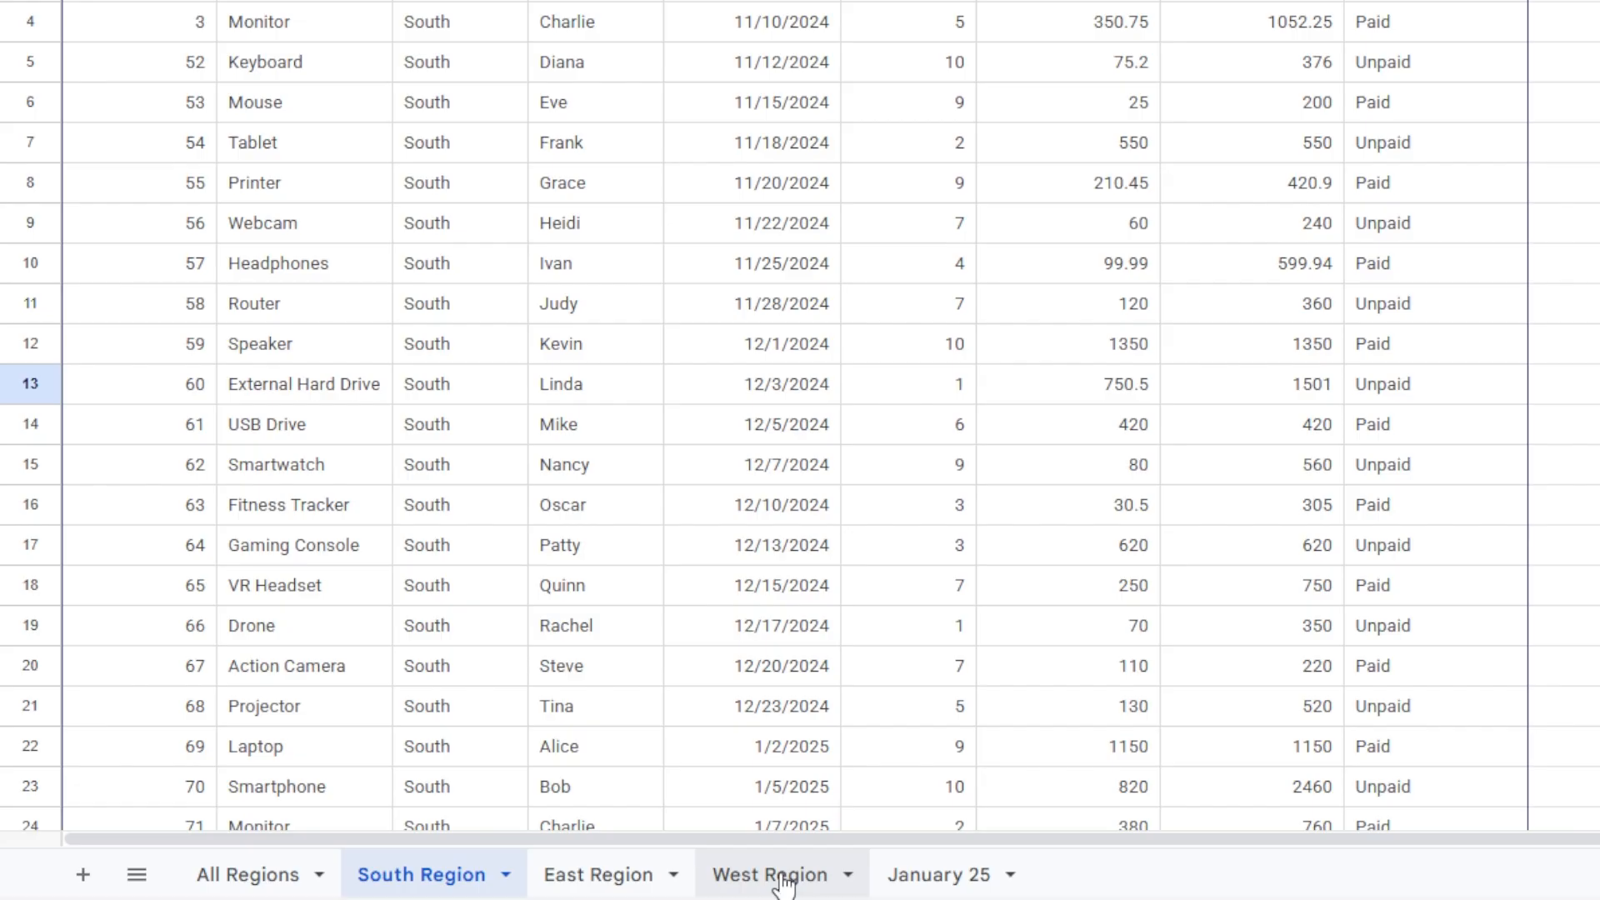
Step: Review the sales records in the All Regions and South Region sheets, ending on All Regions
{"action": "left_click", "coordinate": [284, 881]}
{"action": "scroll", "coordinate": [236, 151], "scroll_direction": "down", "scroll_amount": 1}
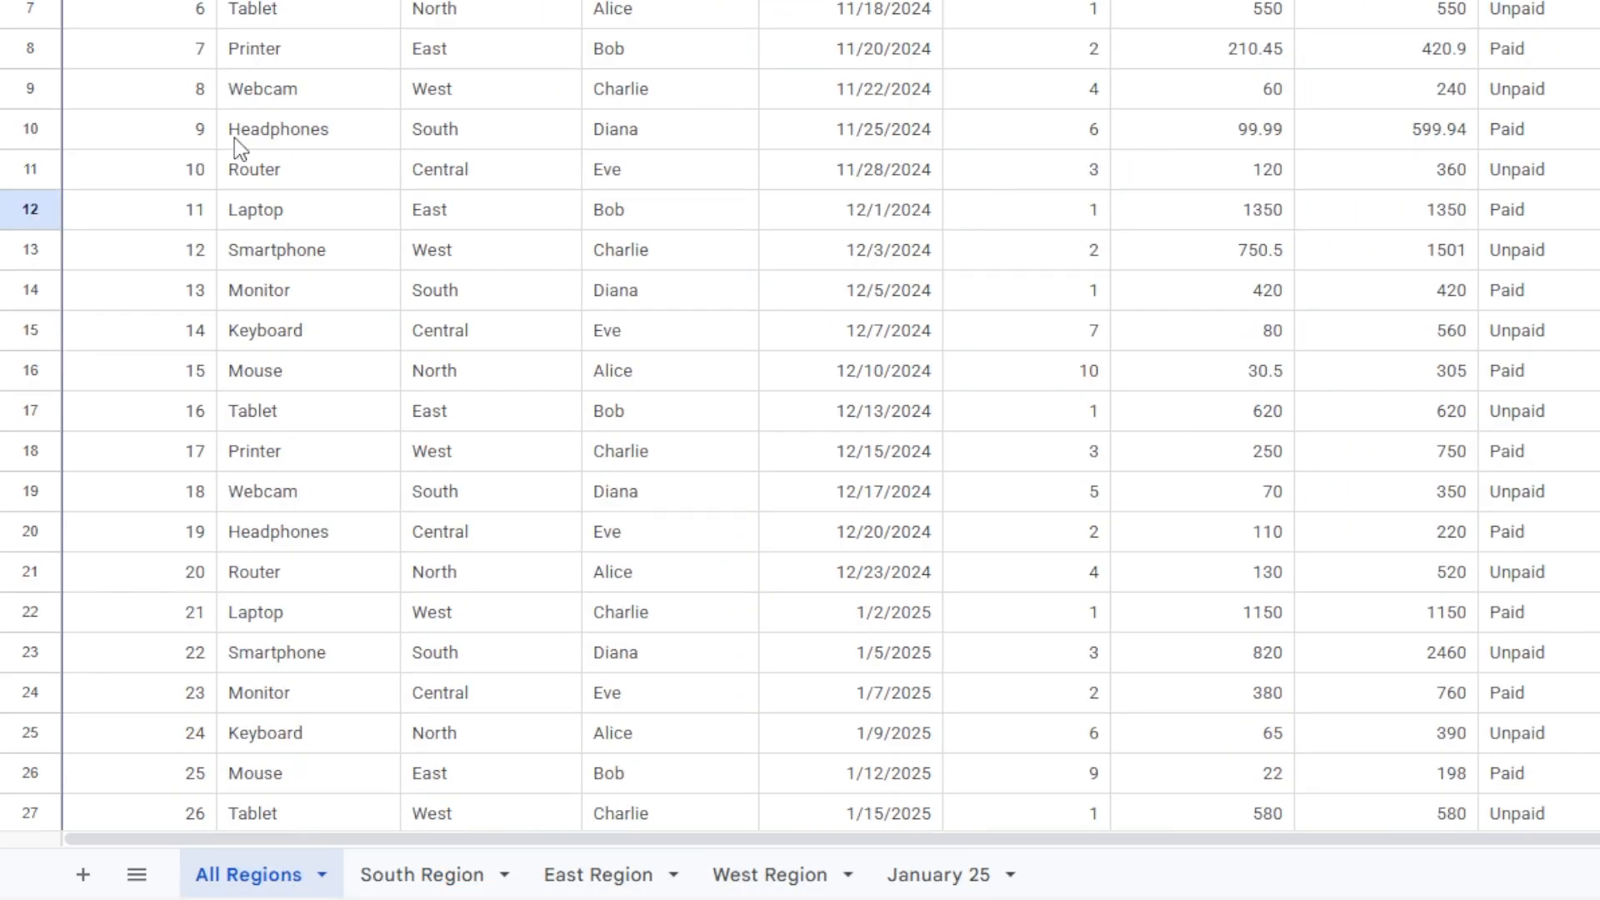
{"action": "scroll", "coordinate": [262, 151], "scroll_direction": "up", "scroll_amount": 1}
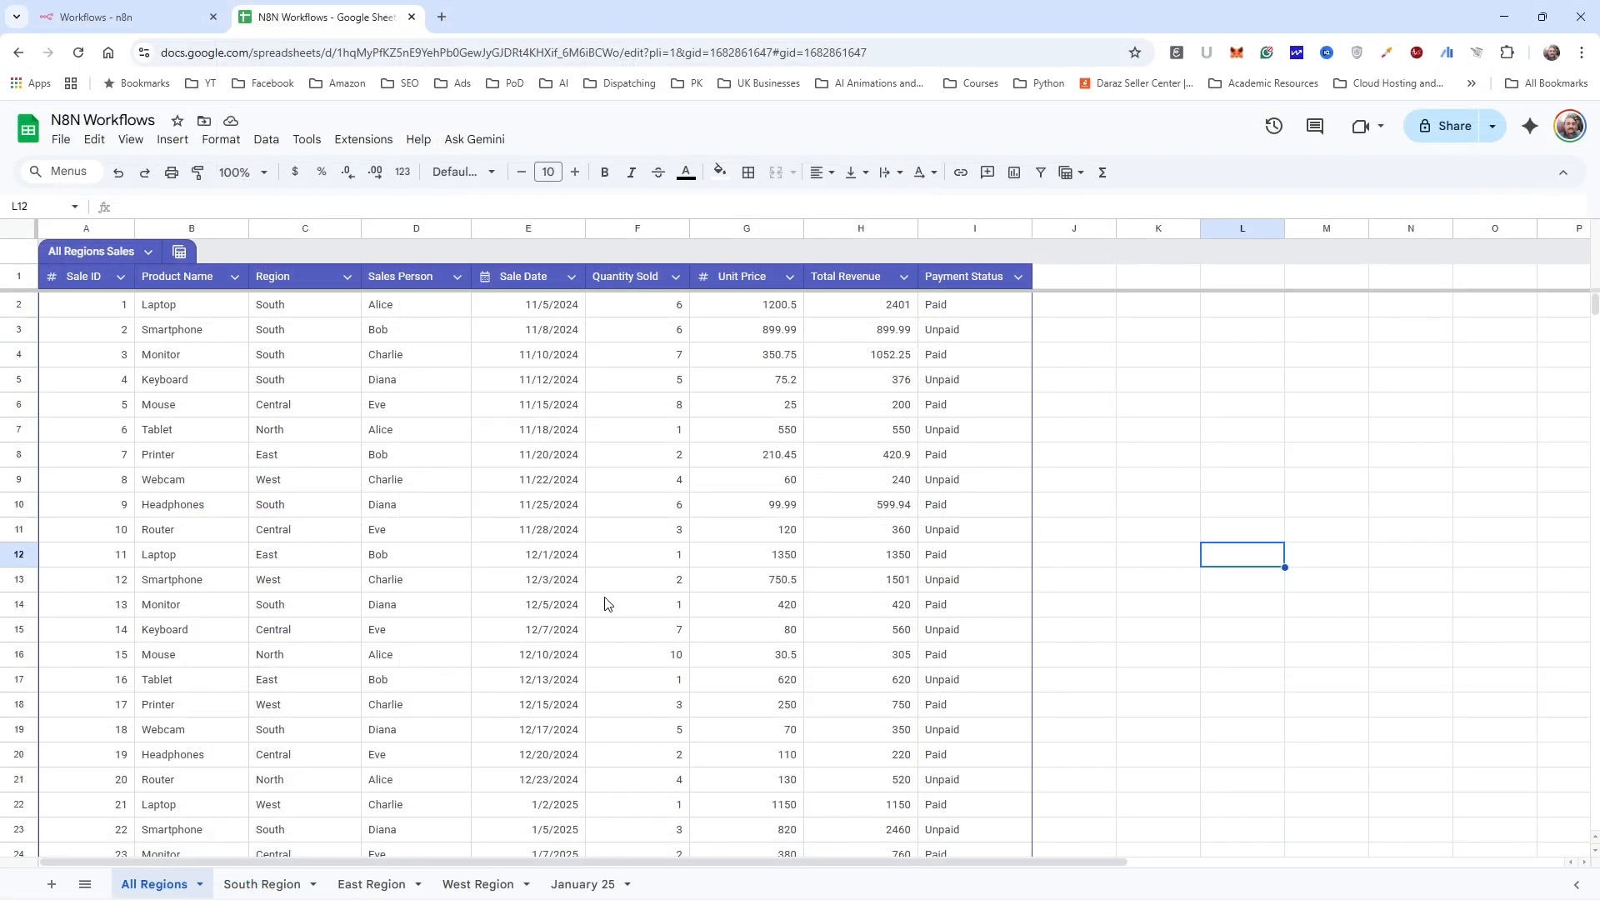
{"action": "left_click", "coordinate": [272, 888]}
{"action": "scroll", "coordinate": [391, 575], "scroll_direction": "down", "scroll_amount": 6}
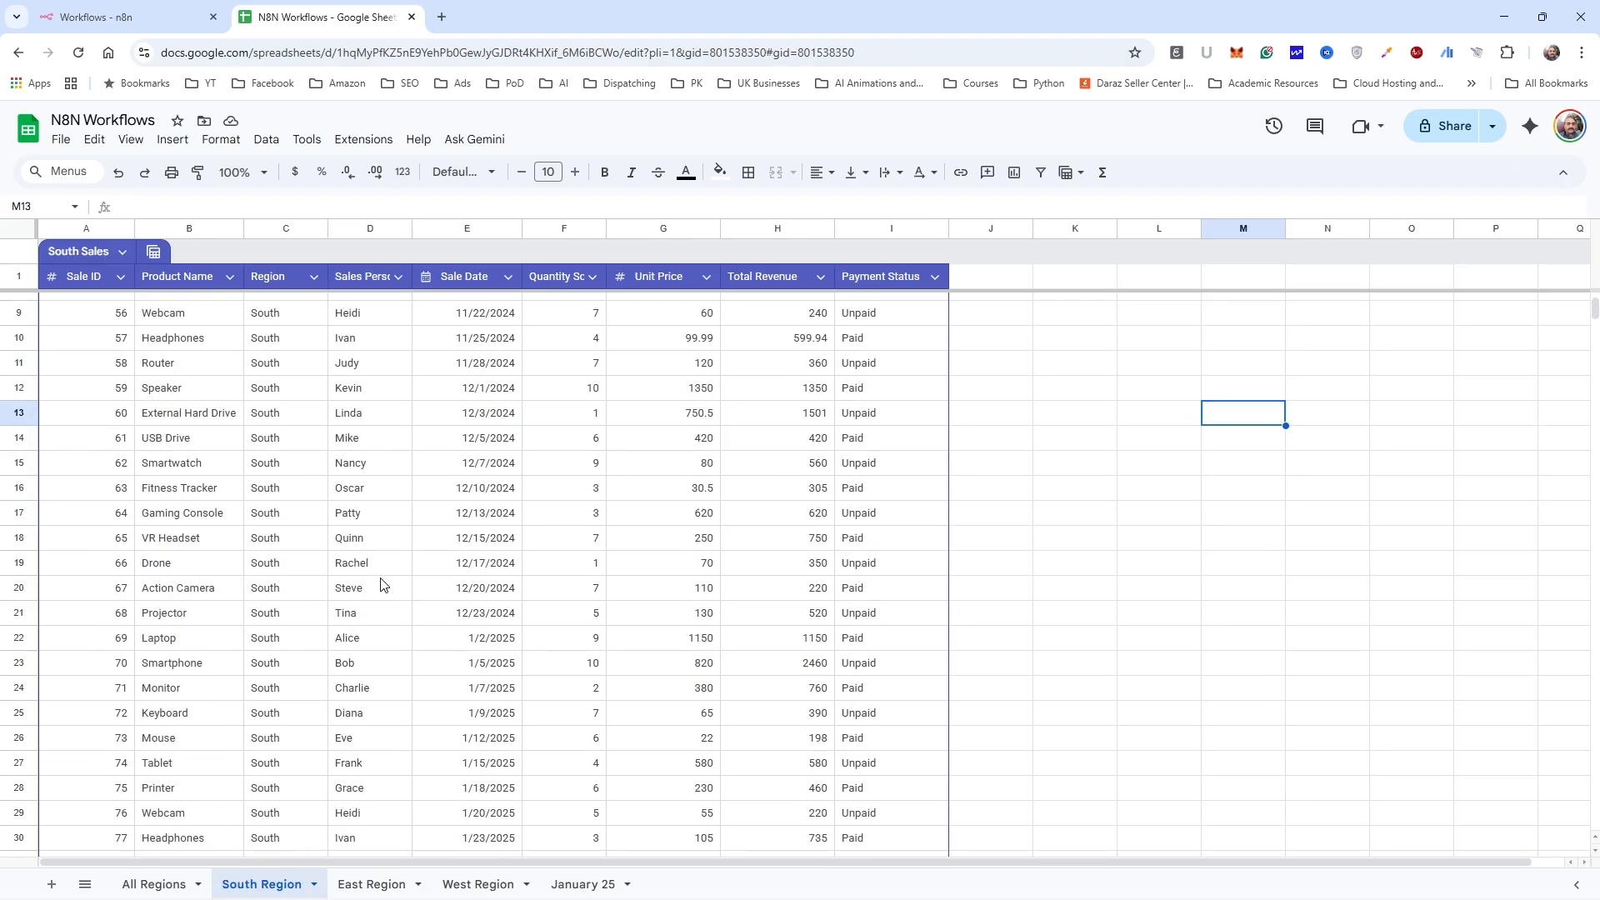
{"action": "scroll", "coordinate": [369, 610], "scroll_direction": "down", "scroll_amount": 4}
{"action": "scroll", "coordinate": [369, 610], "scroll_direction": "up", "scroll_amount": 7}
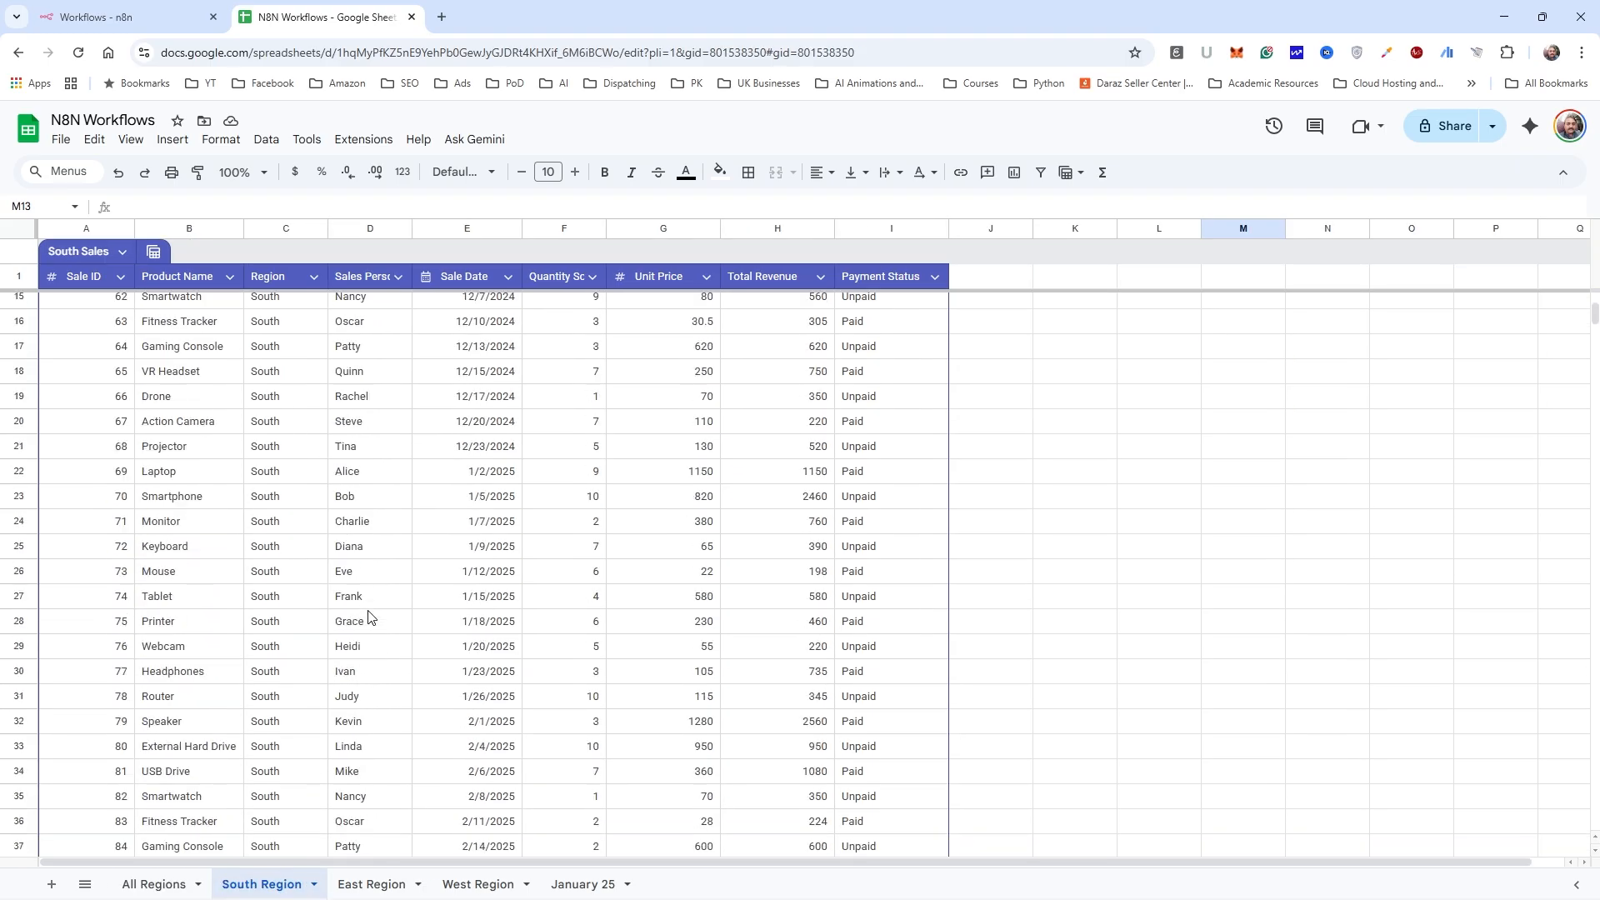
{"action": "left_click", "coordinate": [159, 884]}
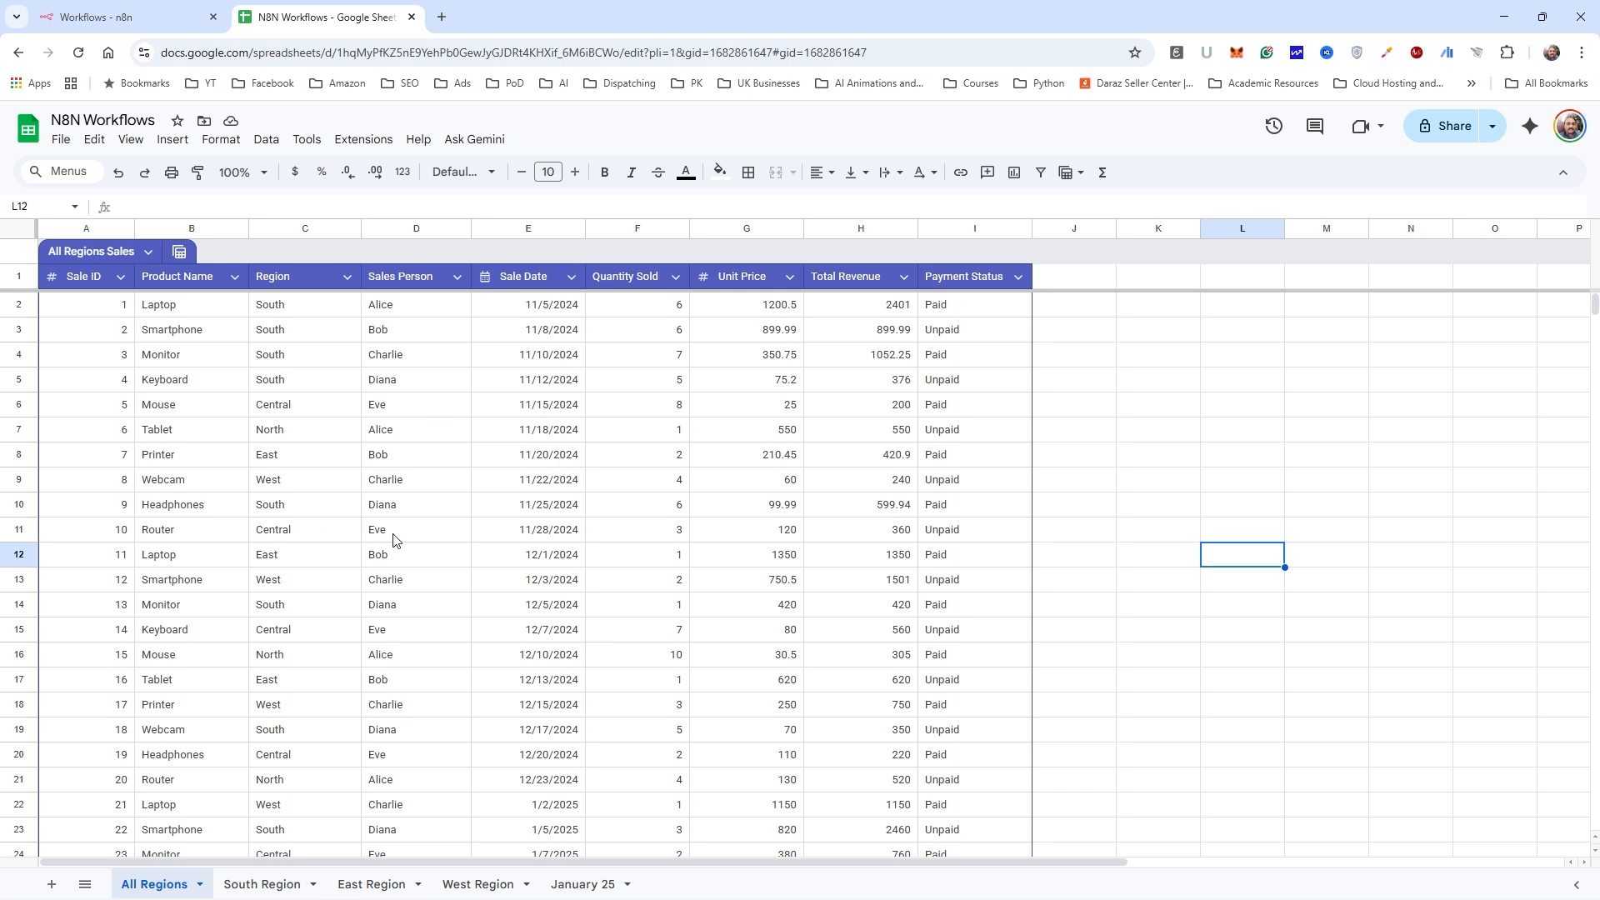
Step: Switch to n8n, create a new workflow and rename it "YT N8N Tutorial"
{"action": "left_click", "coordinate": [139, 17]}
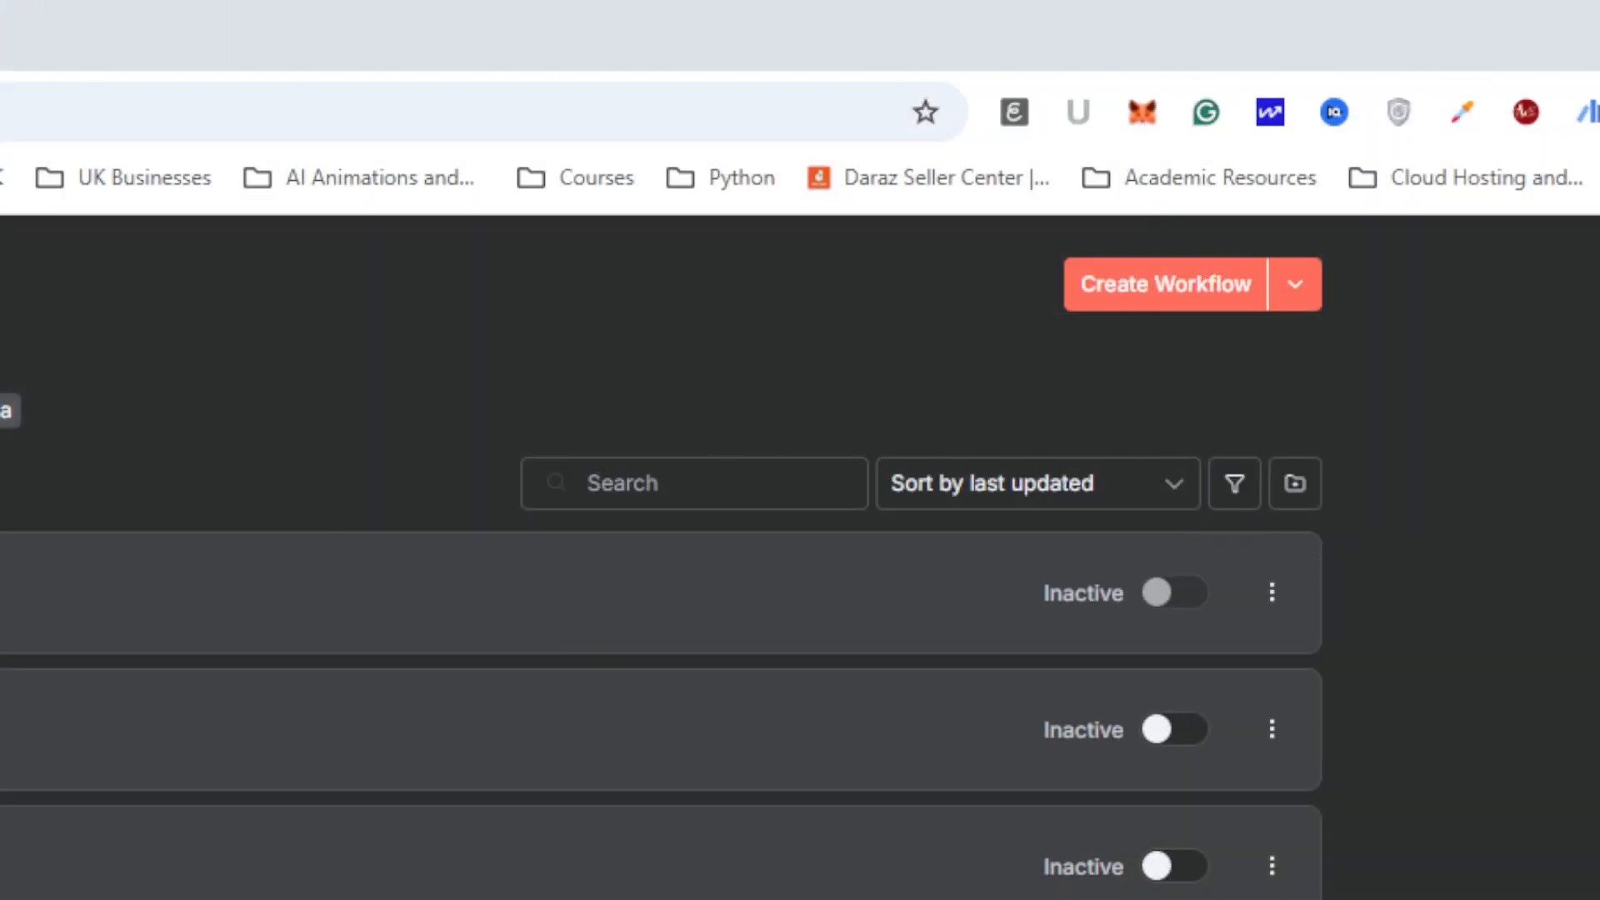
{"action": "left_click", "coordinate": [1138, 301]}
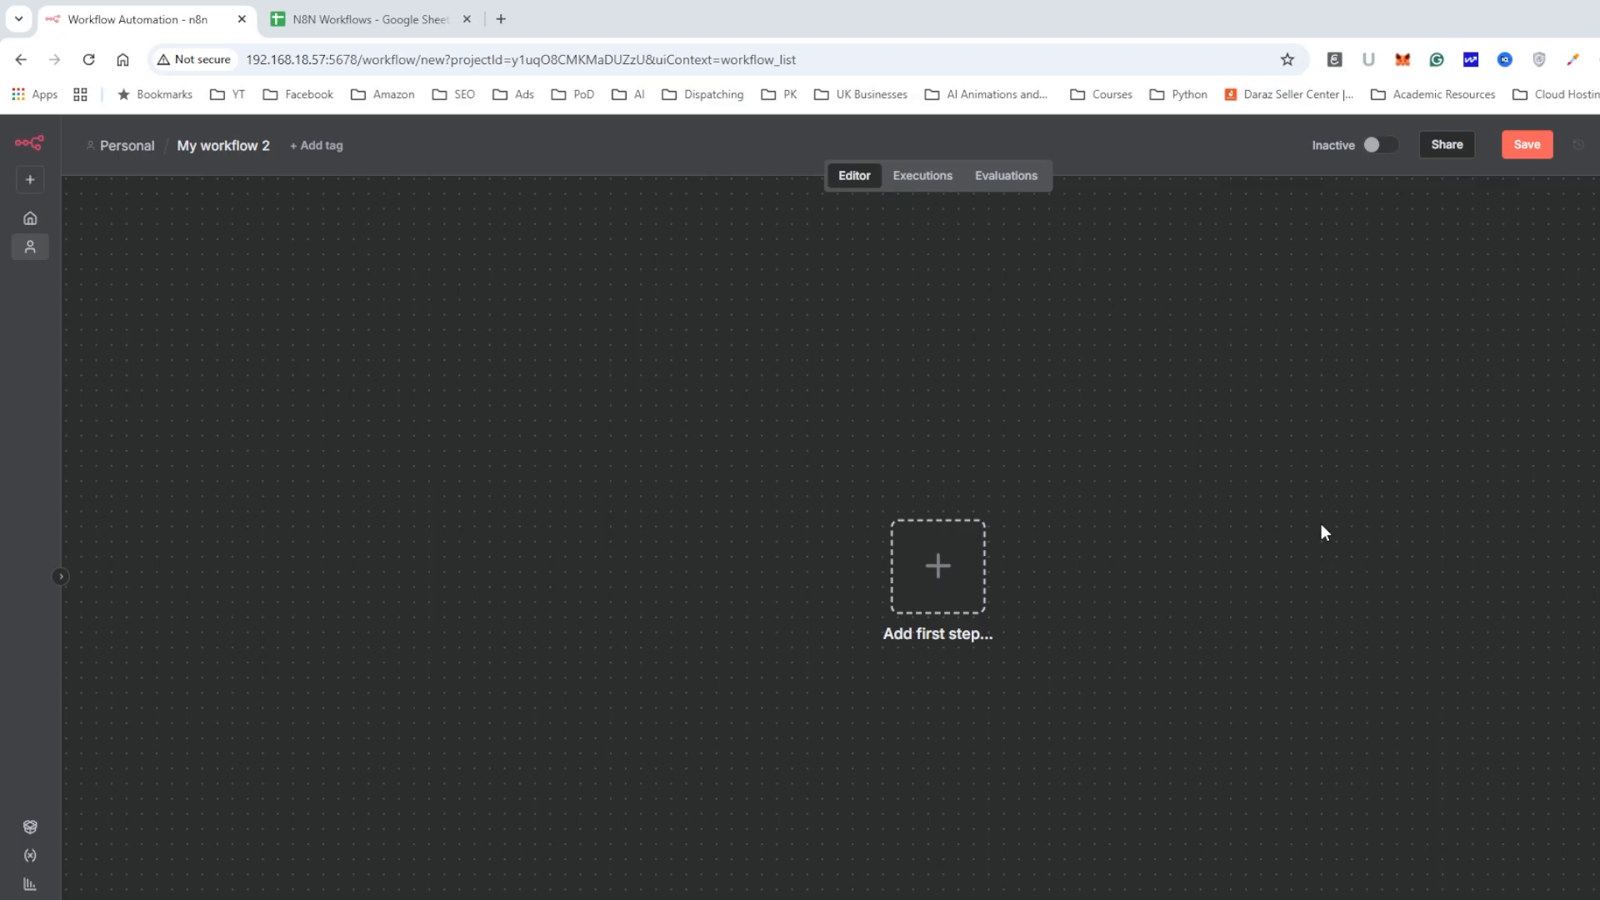
{"action": "left_click", "coordinate": [221, 151]}
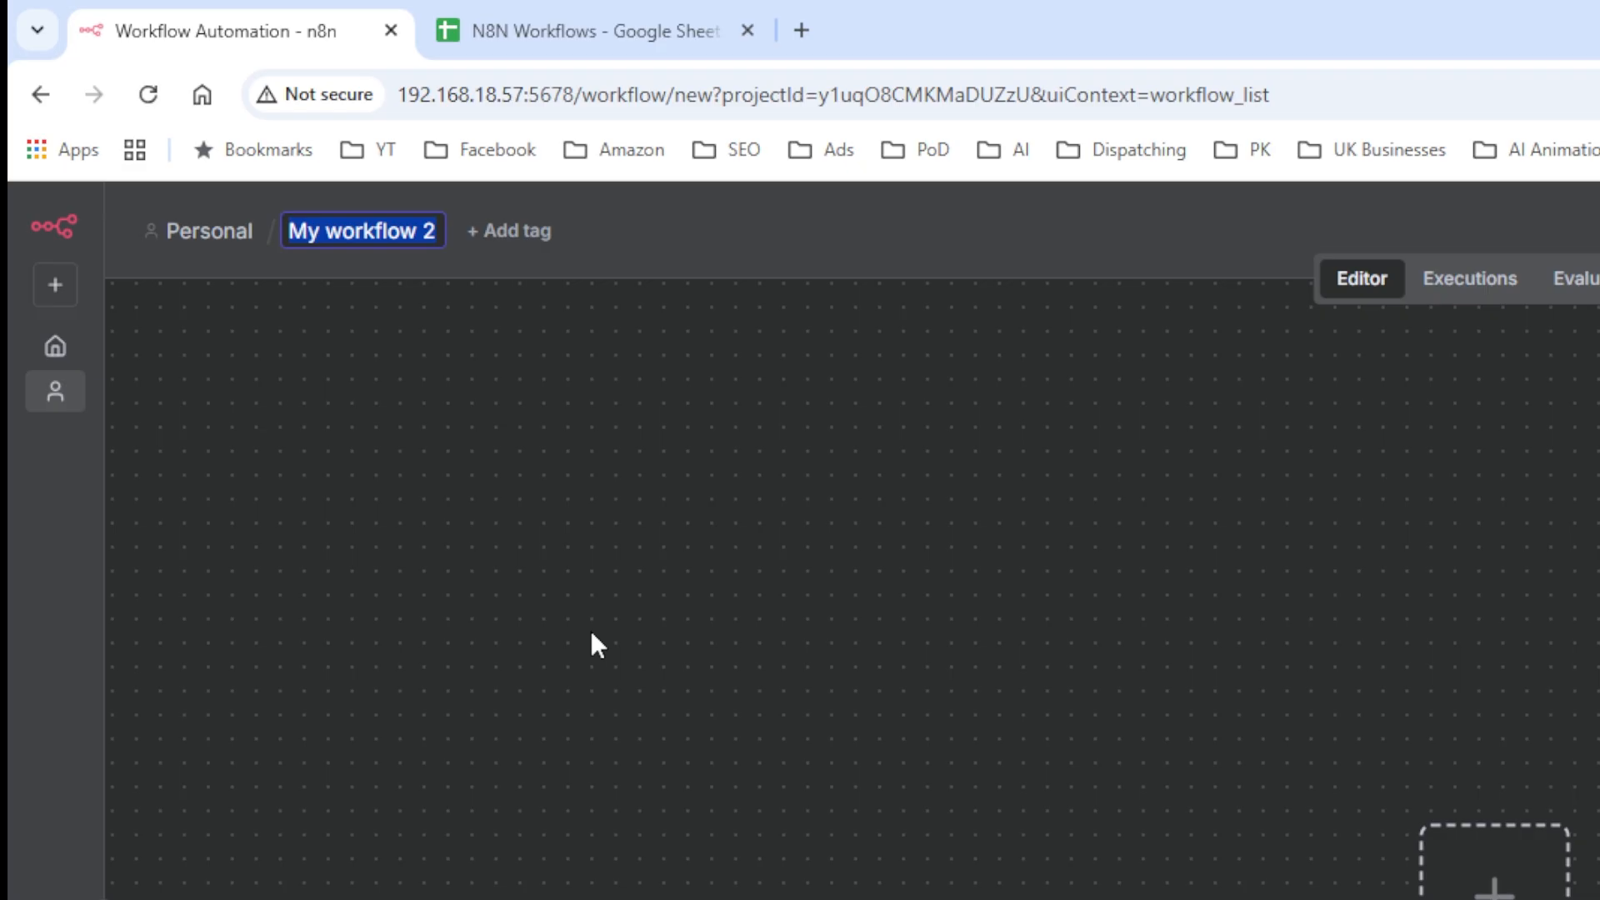
{"action": "type", "text": "YT"}
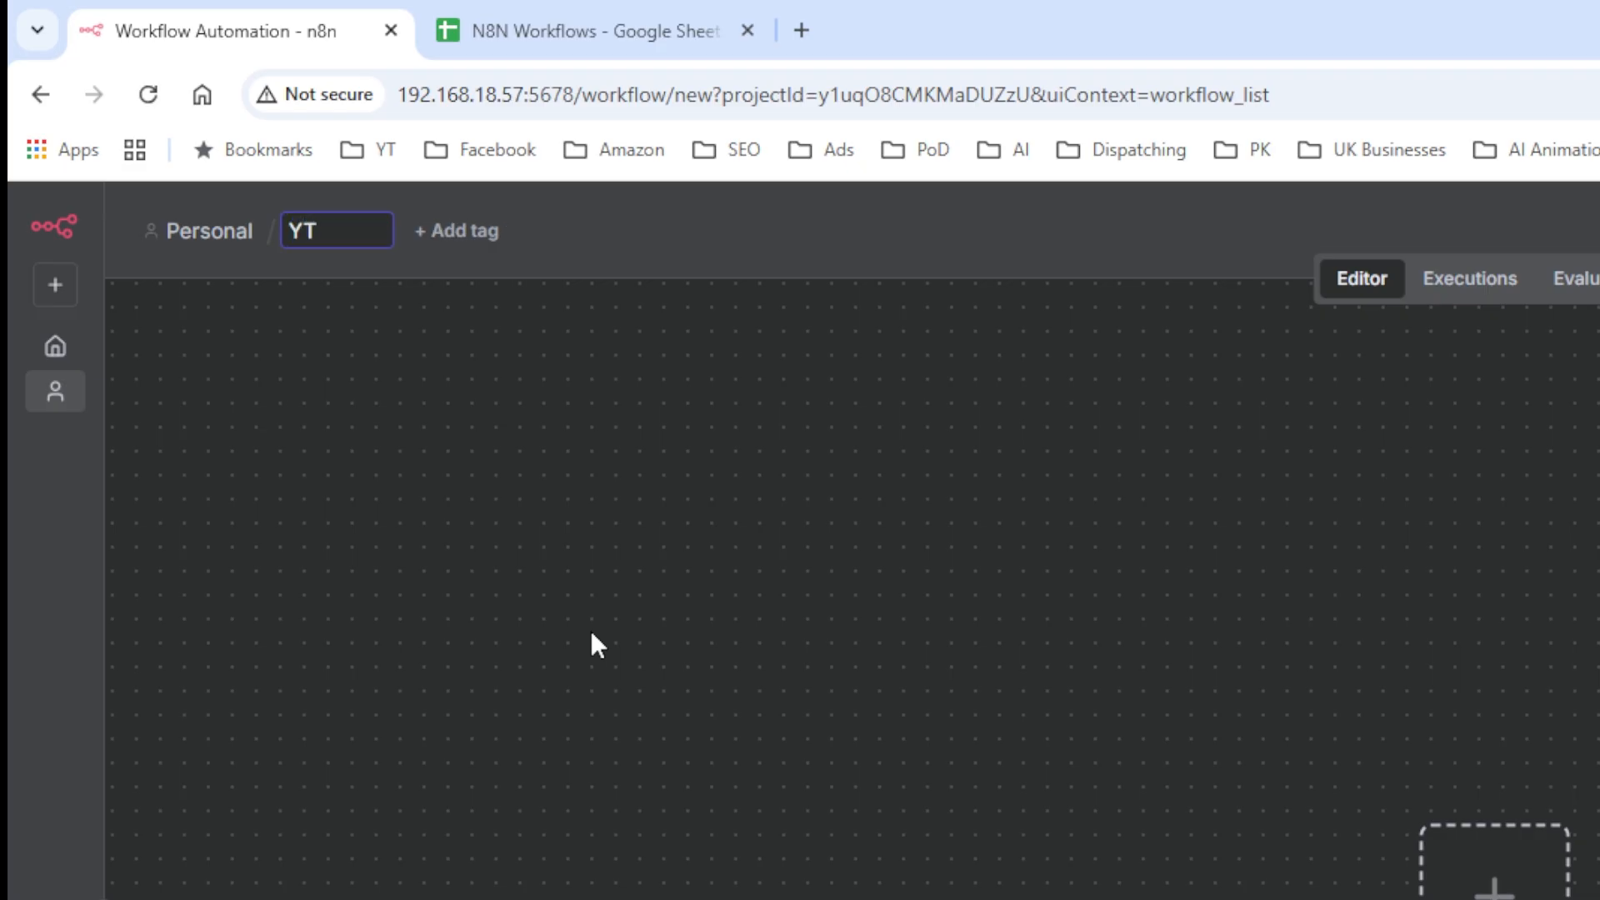
{"action": "type", "text": " N8NTutorial"}
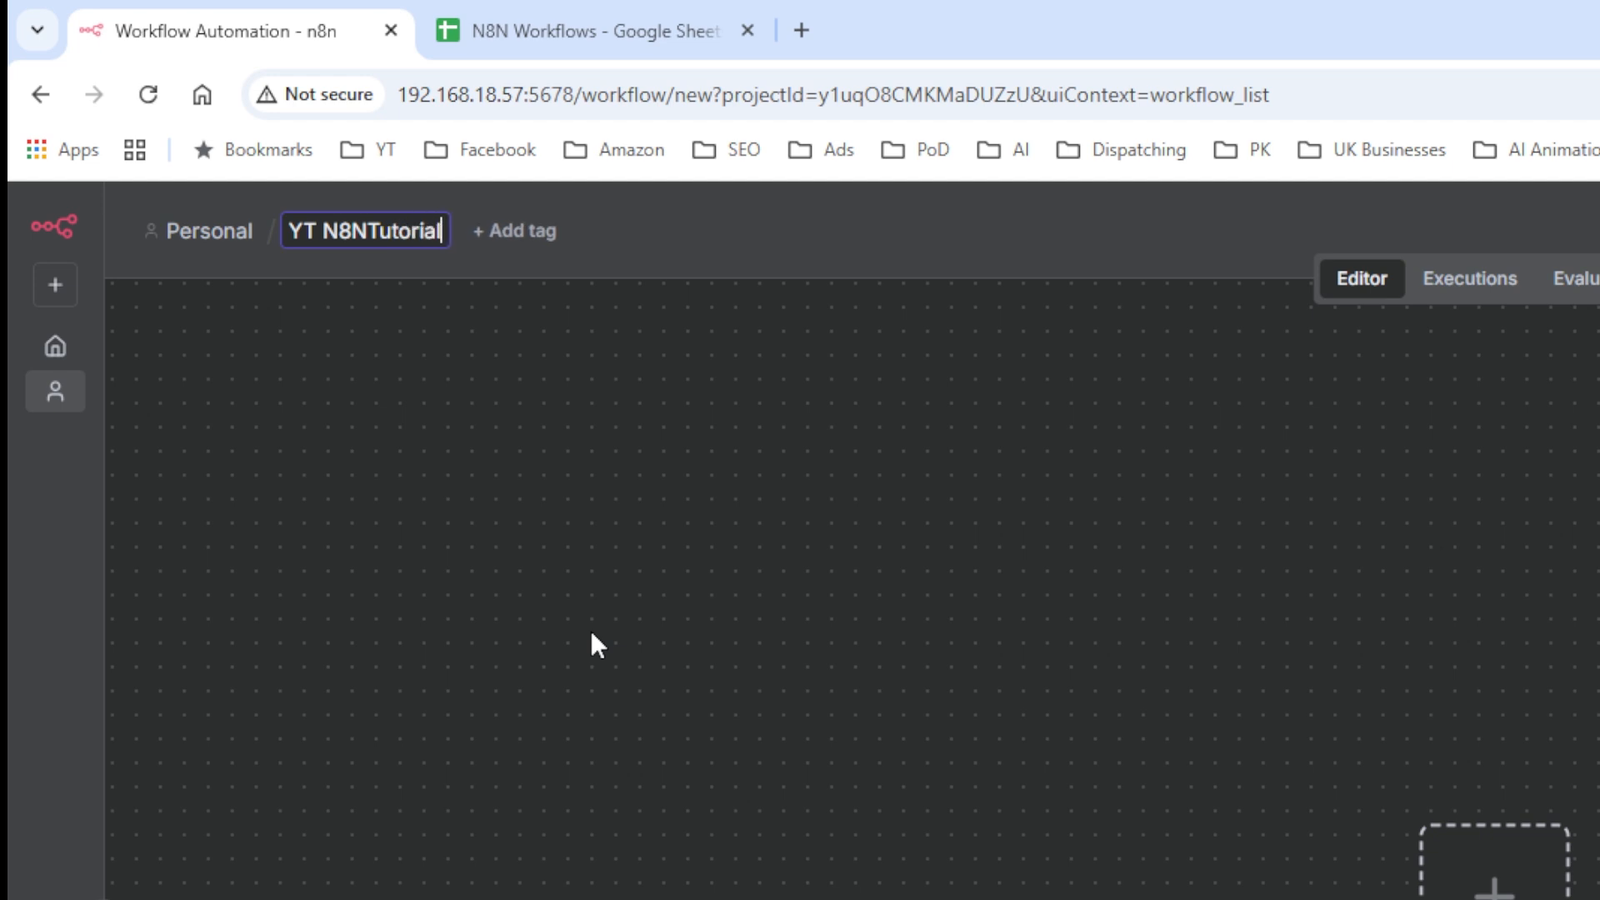
{"action": "key", "text": "Return"}
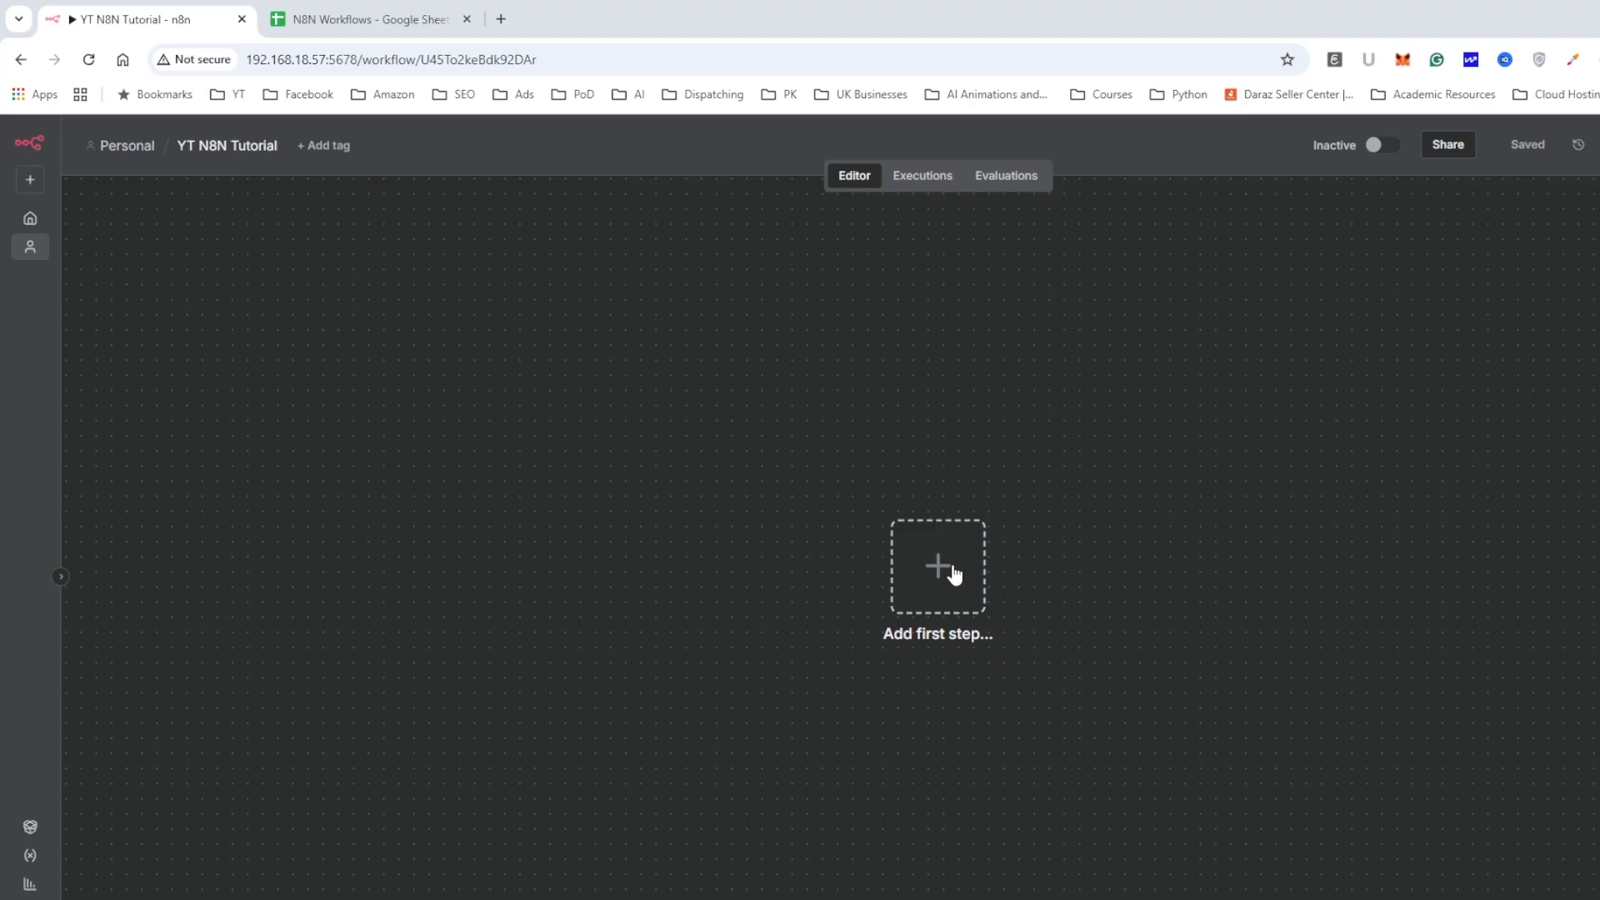
Step: Add a manual trigger as the first step and move it to the upper-left area of the canvas
{"action": "left_click", "coordinate": [953, 602]}
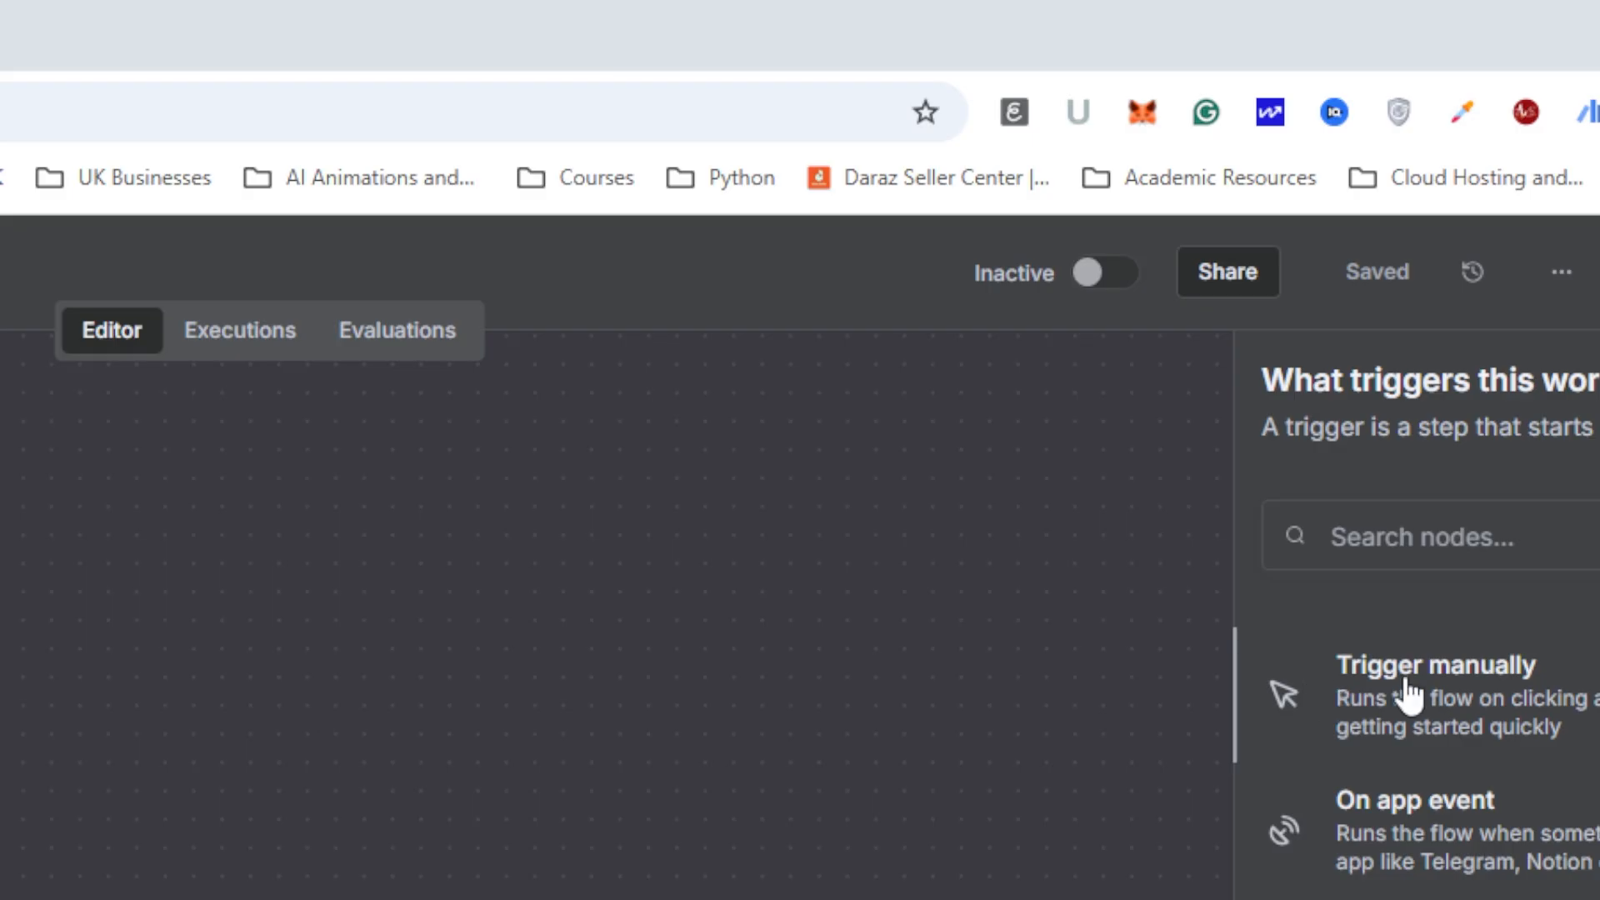
{"action": "left_click", "coordinate": [1408, 696]}
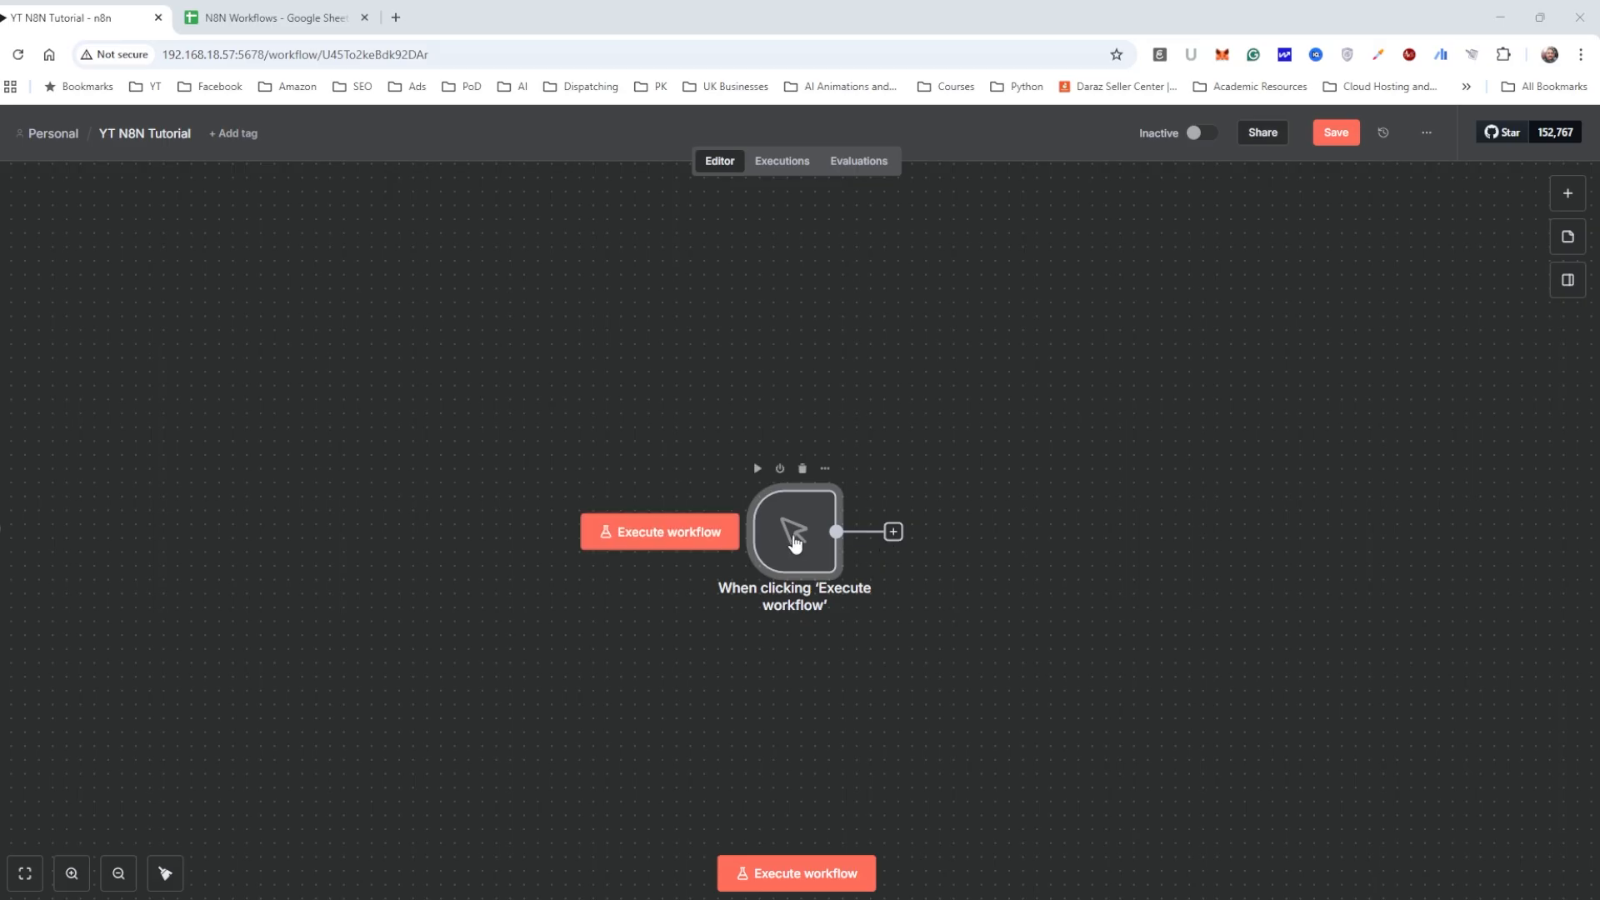
{"action": "left_click_drag", "start_coordinate": [796, 544], "coordinate": [283, 446]}
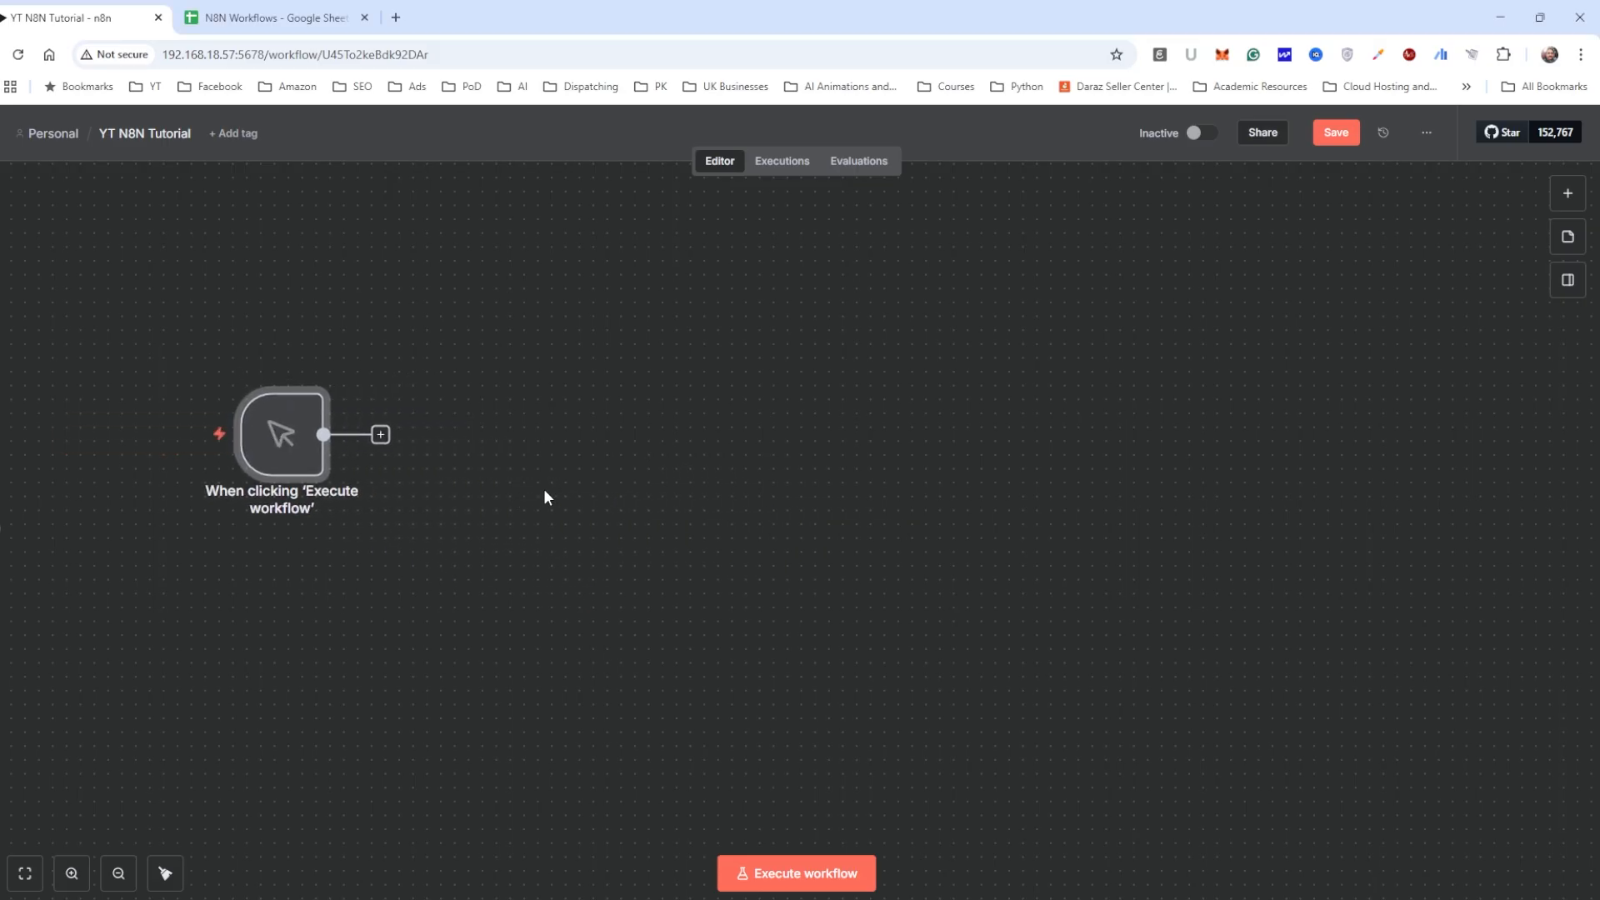
Step: Add a Google Sheets "Get row(s) in sheet" node after the manual trigger
{"action": "left_click", "coordinate": [381, 435]}
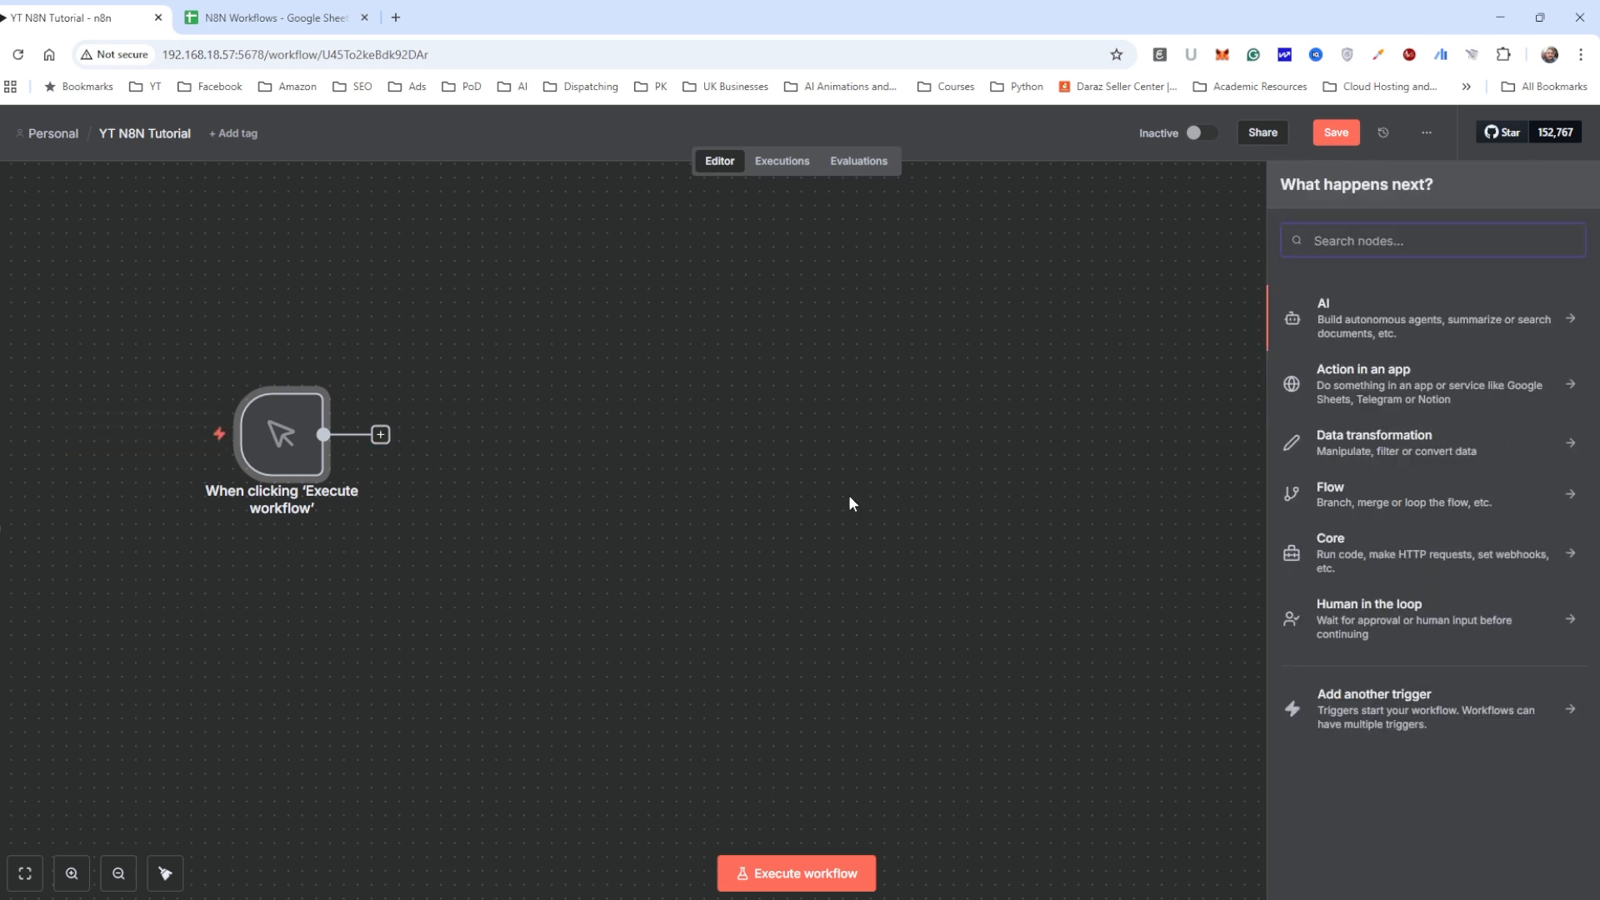
{"action": "type", "text": "google"}
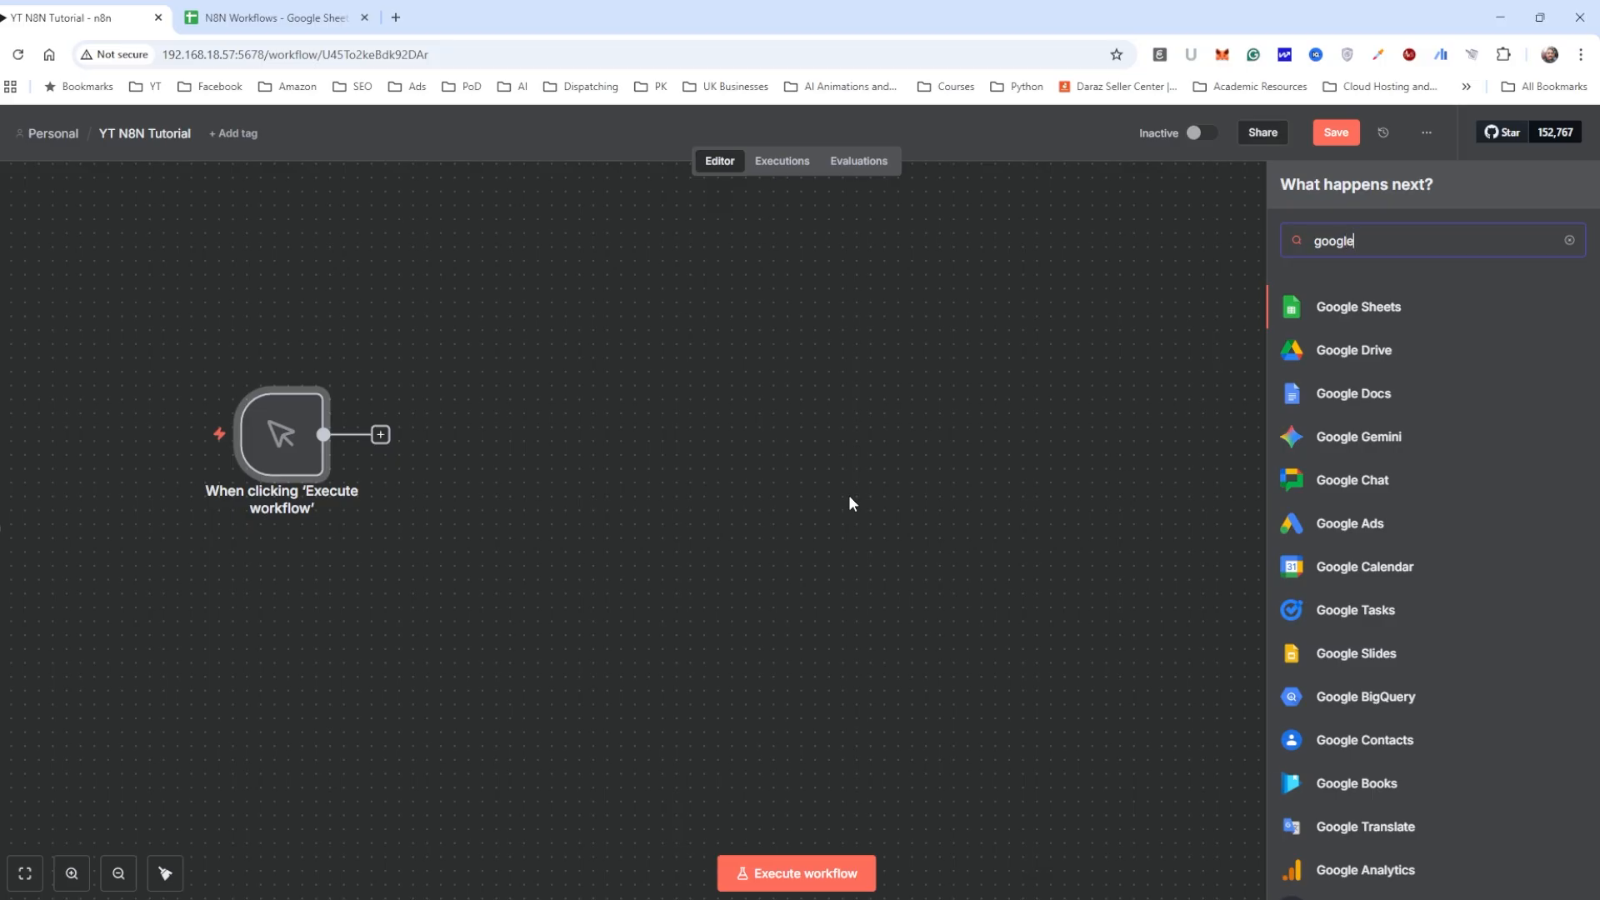
{"action": "left_click", "coordinate": [284, 17]}
{"action": "left_click", "coordinate": [609, 898]}
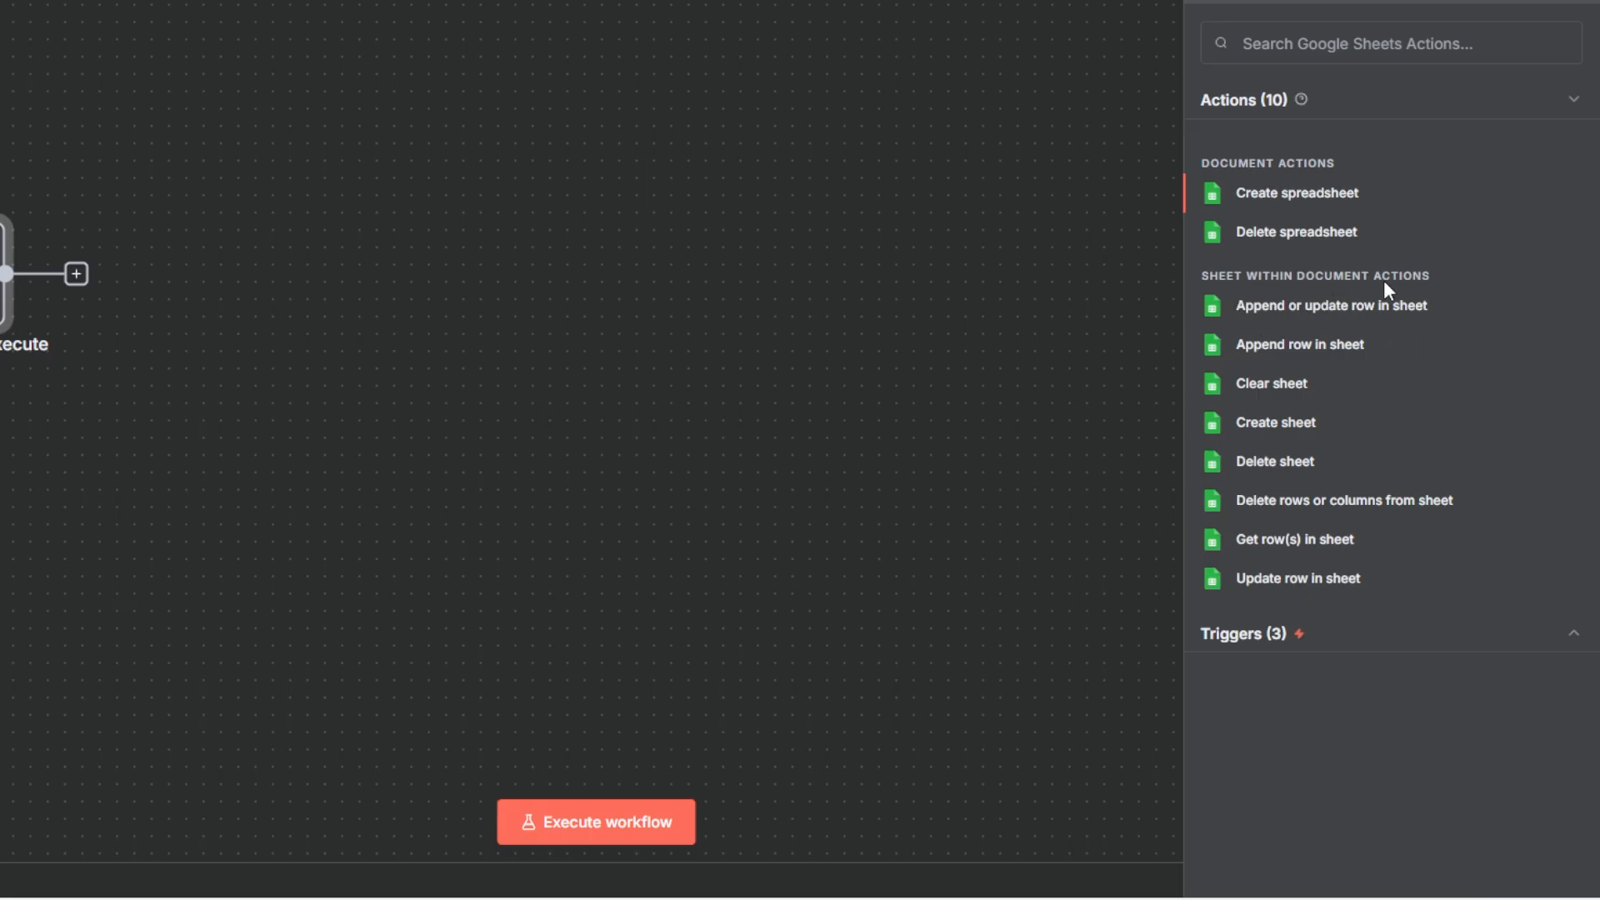
{"action": "left_click", "coordinate": [1319, 543]}
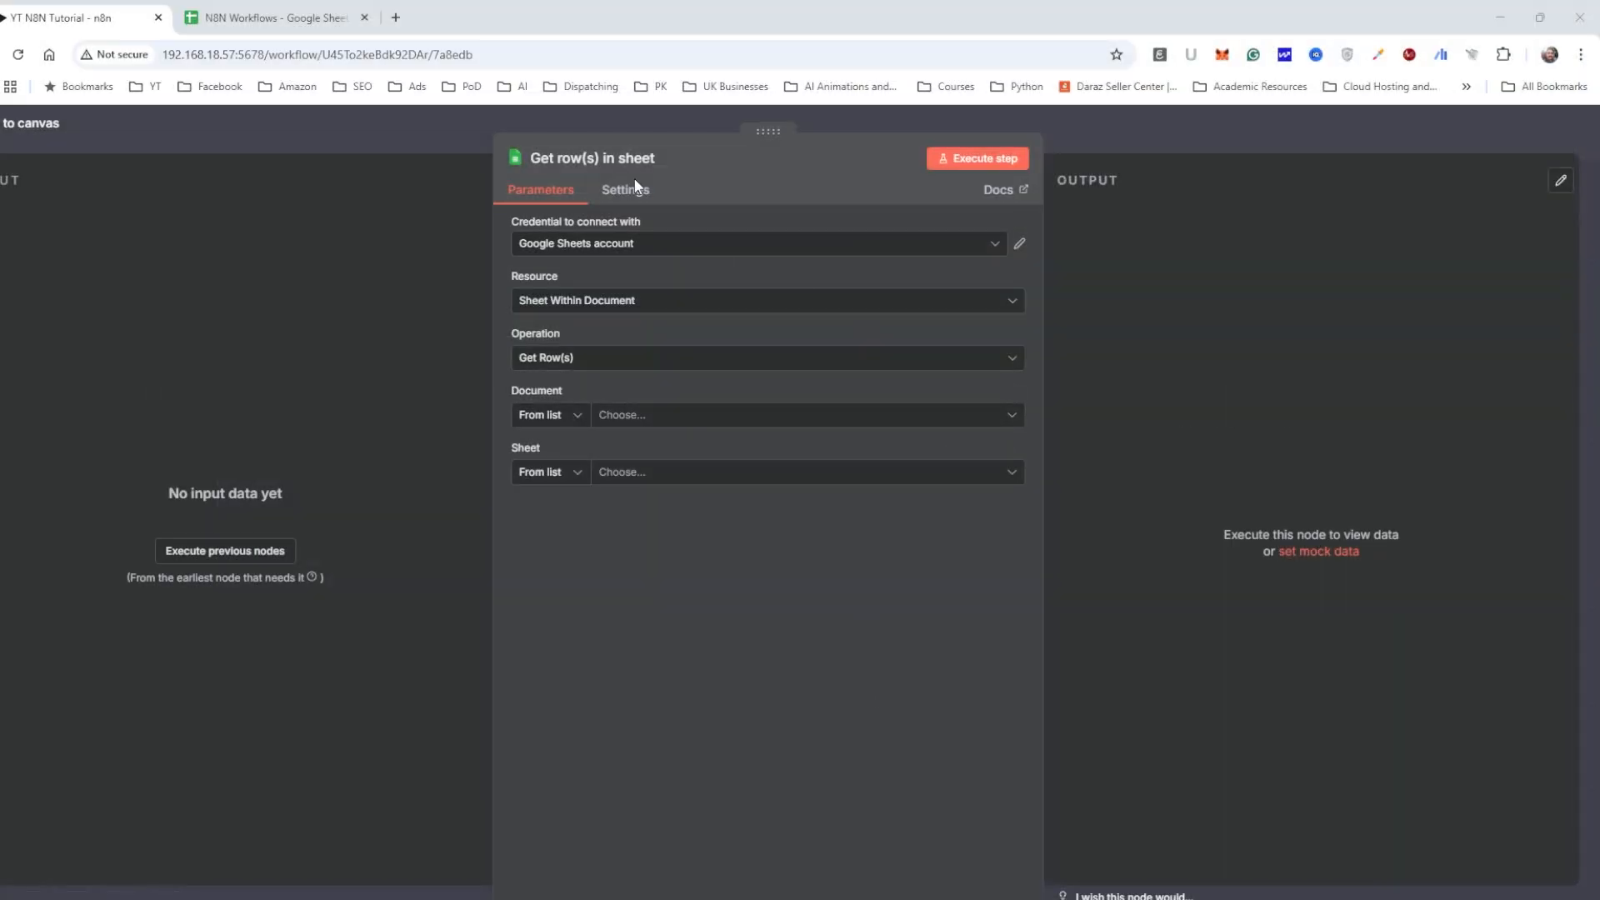
Step: Rename the Google Sheets node to "Fetch Sales Data"
{"action": "left_click", "coordinate": [588, 157]}
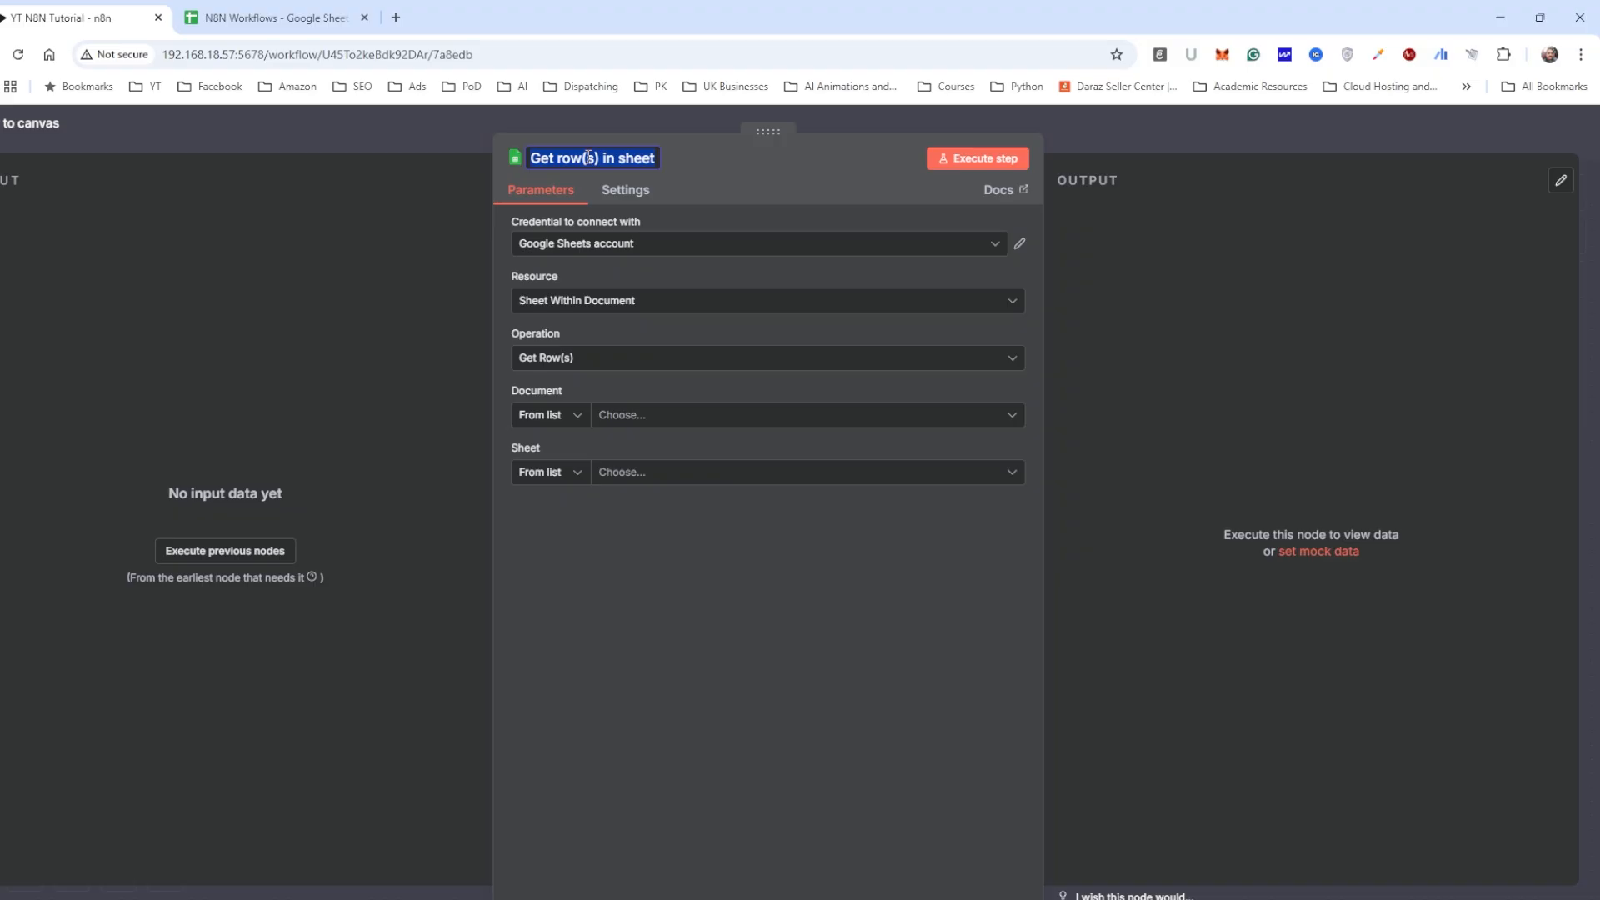
{"action": "type", "text": "Fetch Sales Data"}
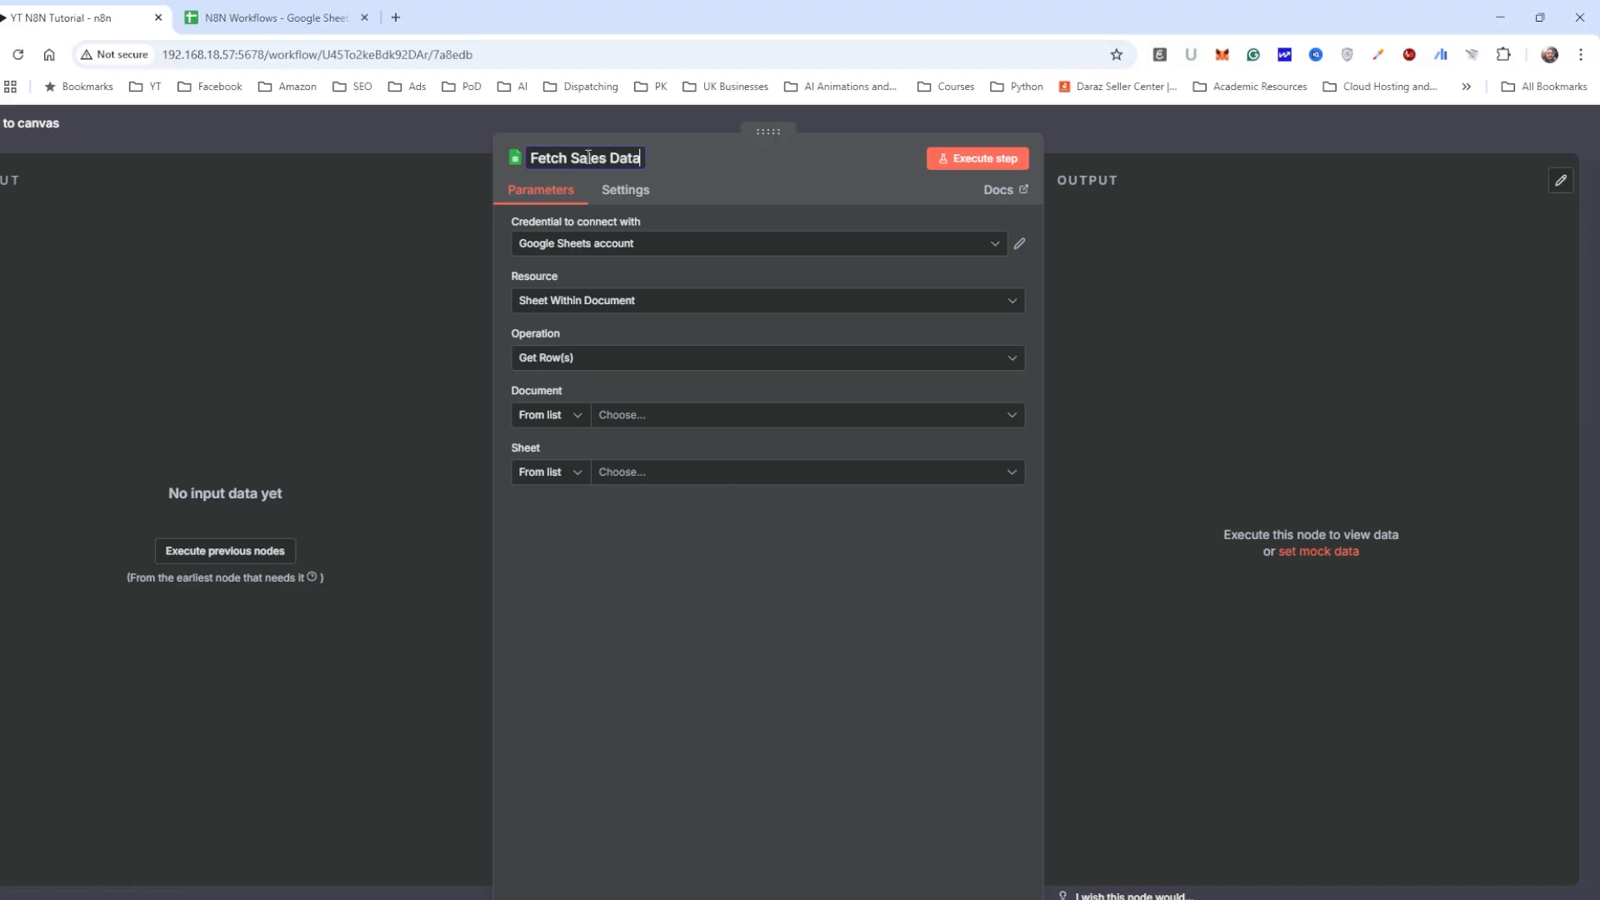
{"action": "left_click", "coordinate": [698, 537]}
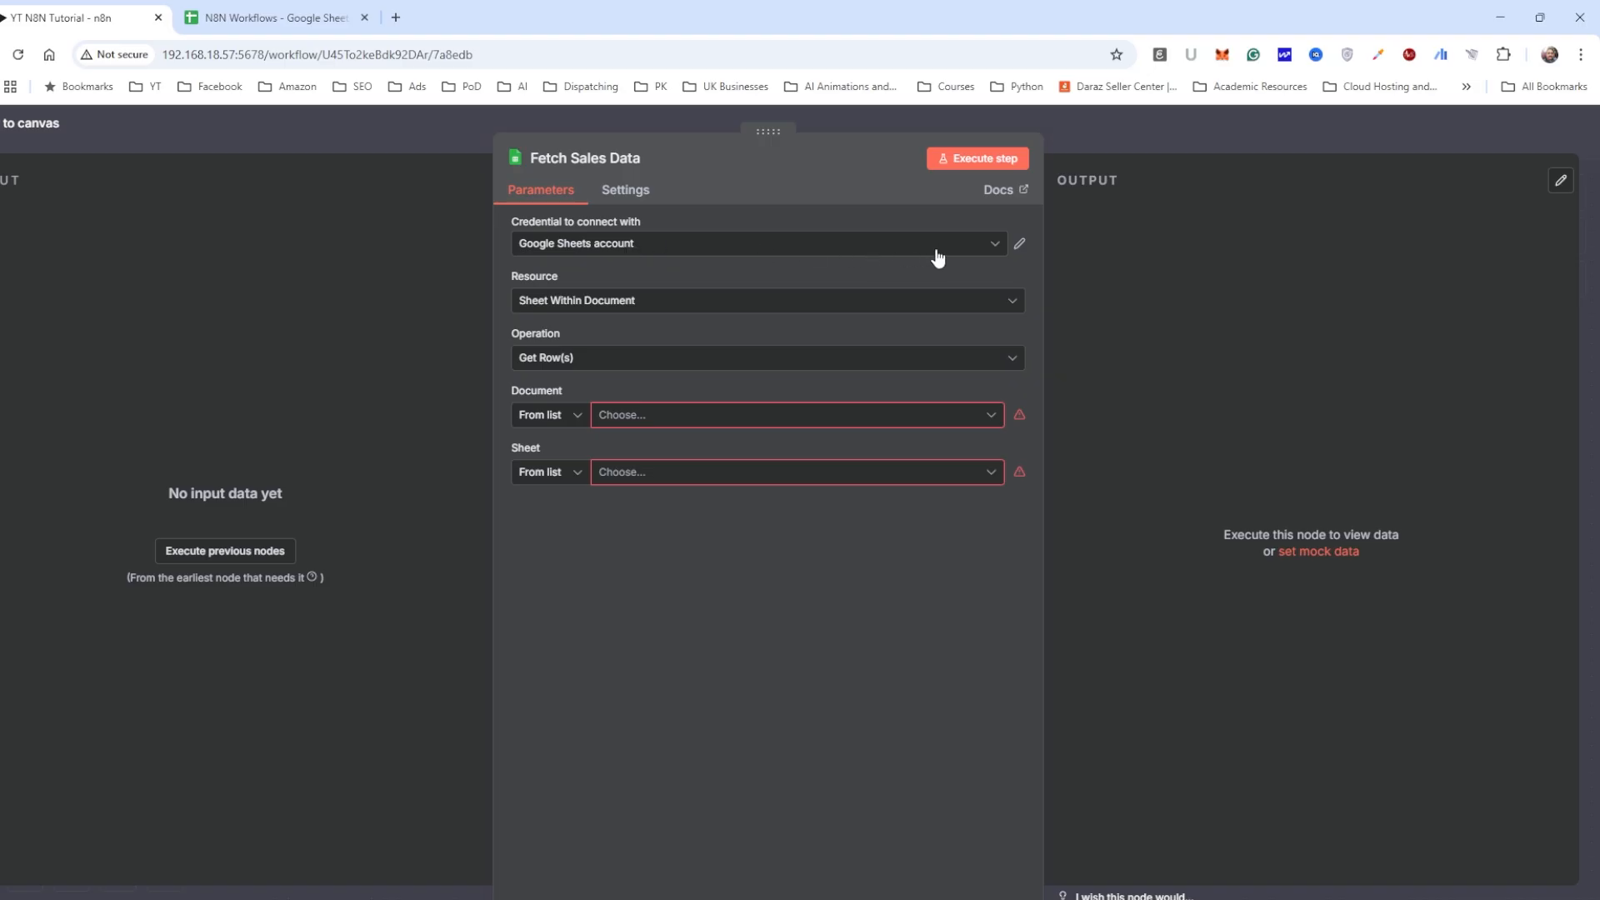
Step: Choose the Google Sheets account credential for the node and set its resource to Sheet Within Document
{"action": "left_click", "coordinate": [990, 245]}
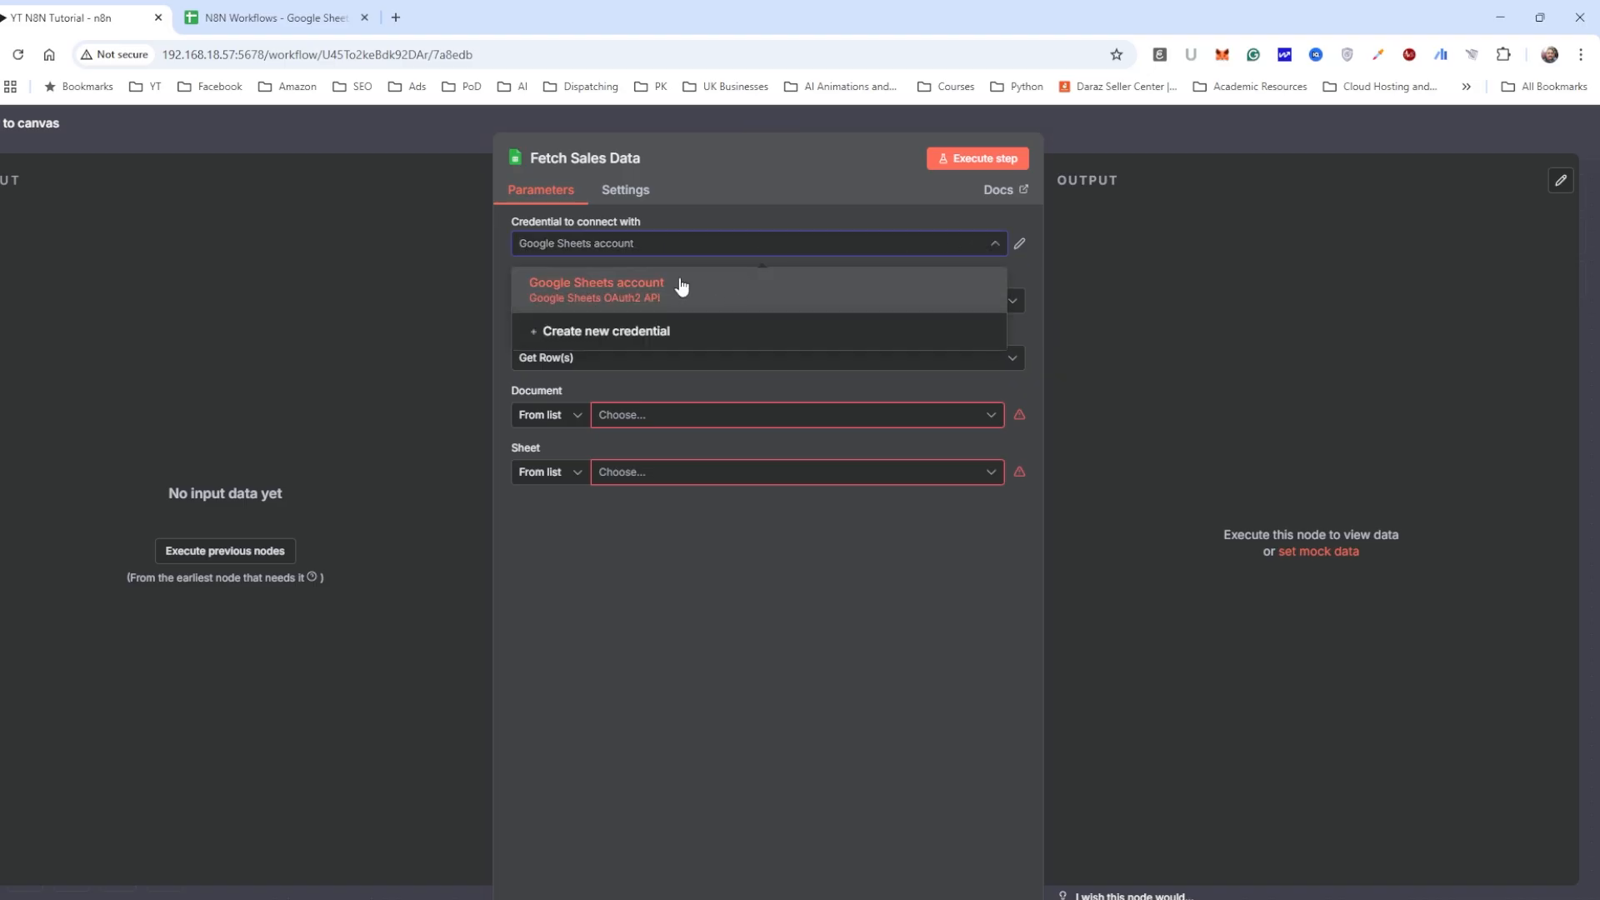
{"action": "left_click", "coordinate": [575, 293]}
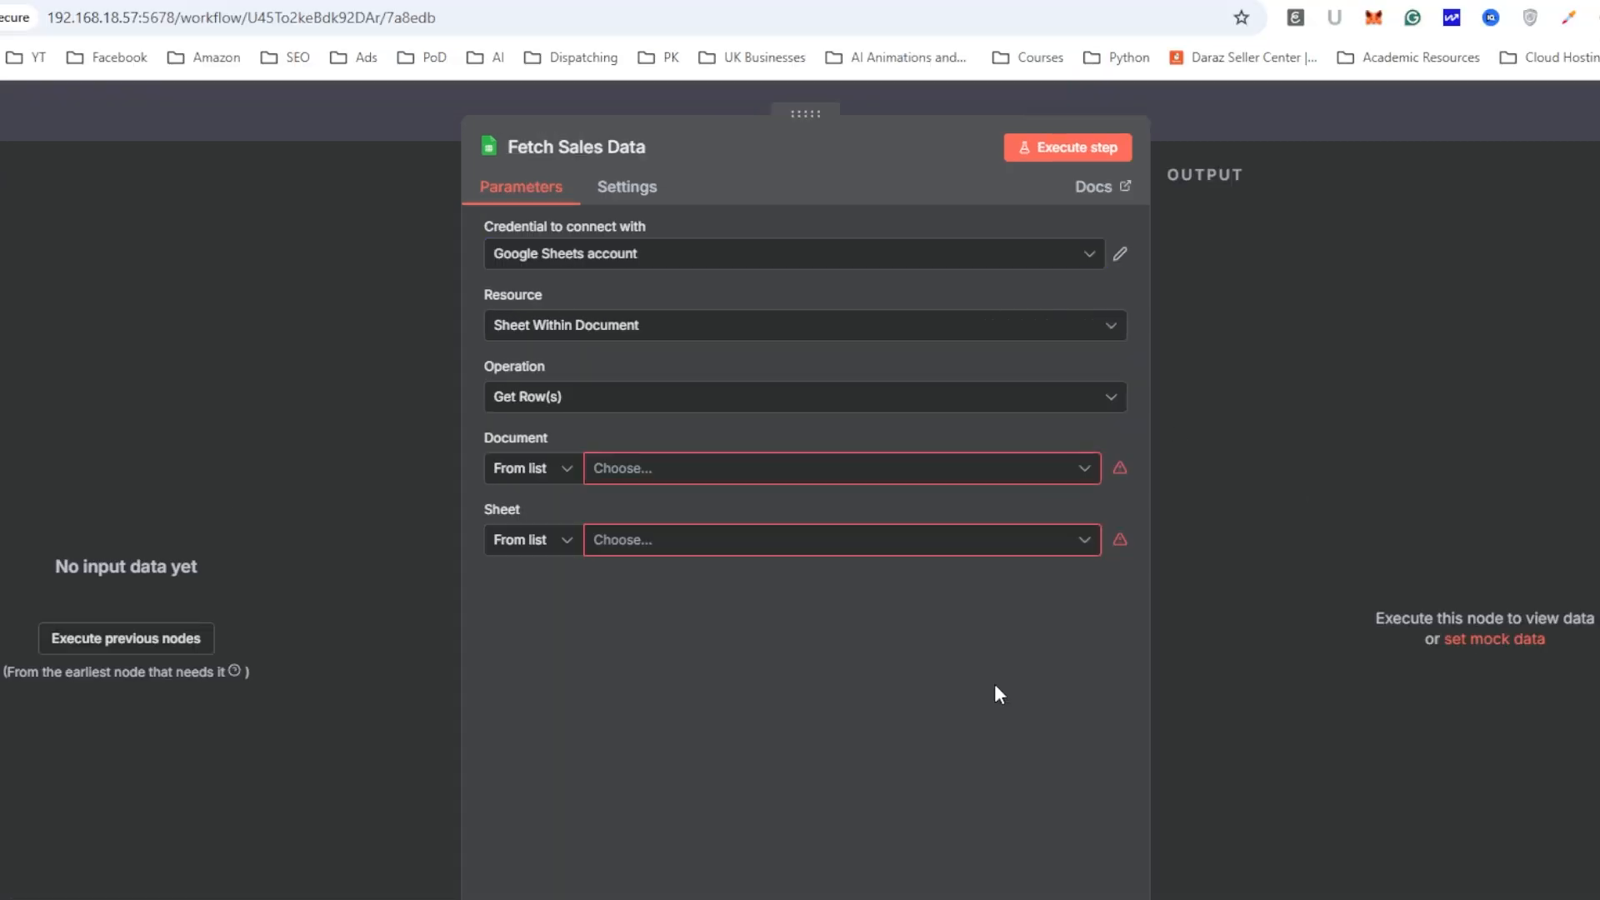
{"action": "left_click", "coordinate": [1113, 329]}
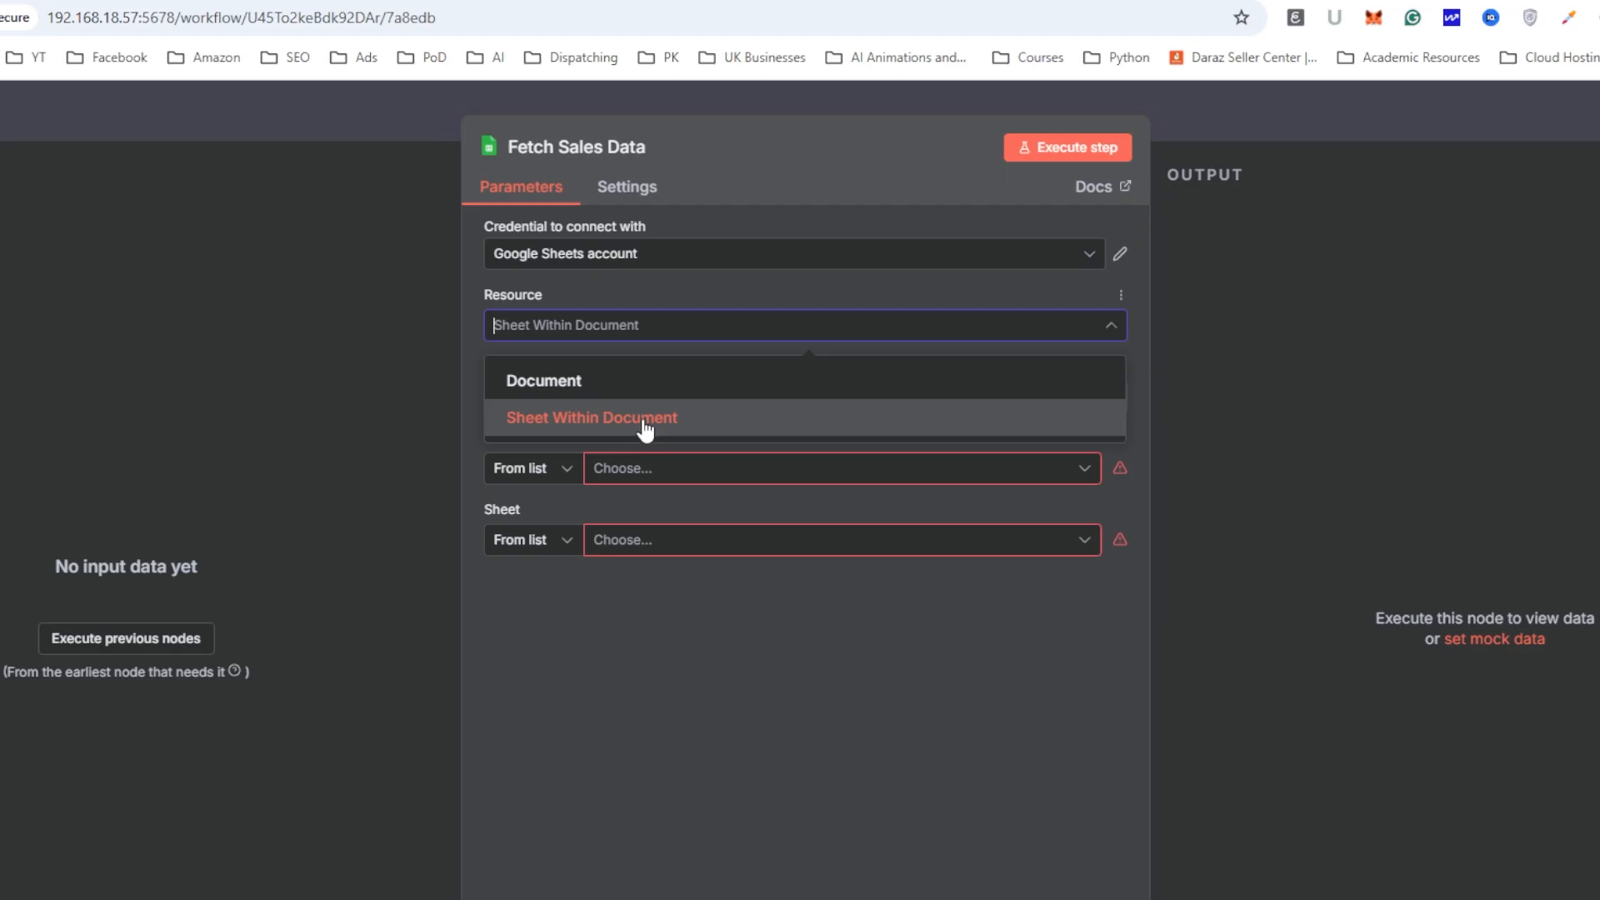
{"action": "left_click", "coordinate": [646, 430]}
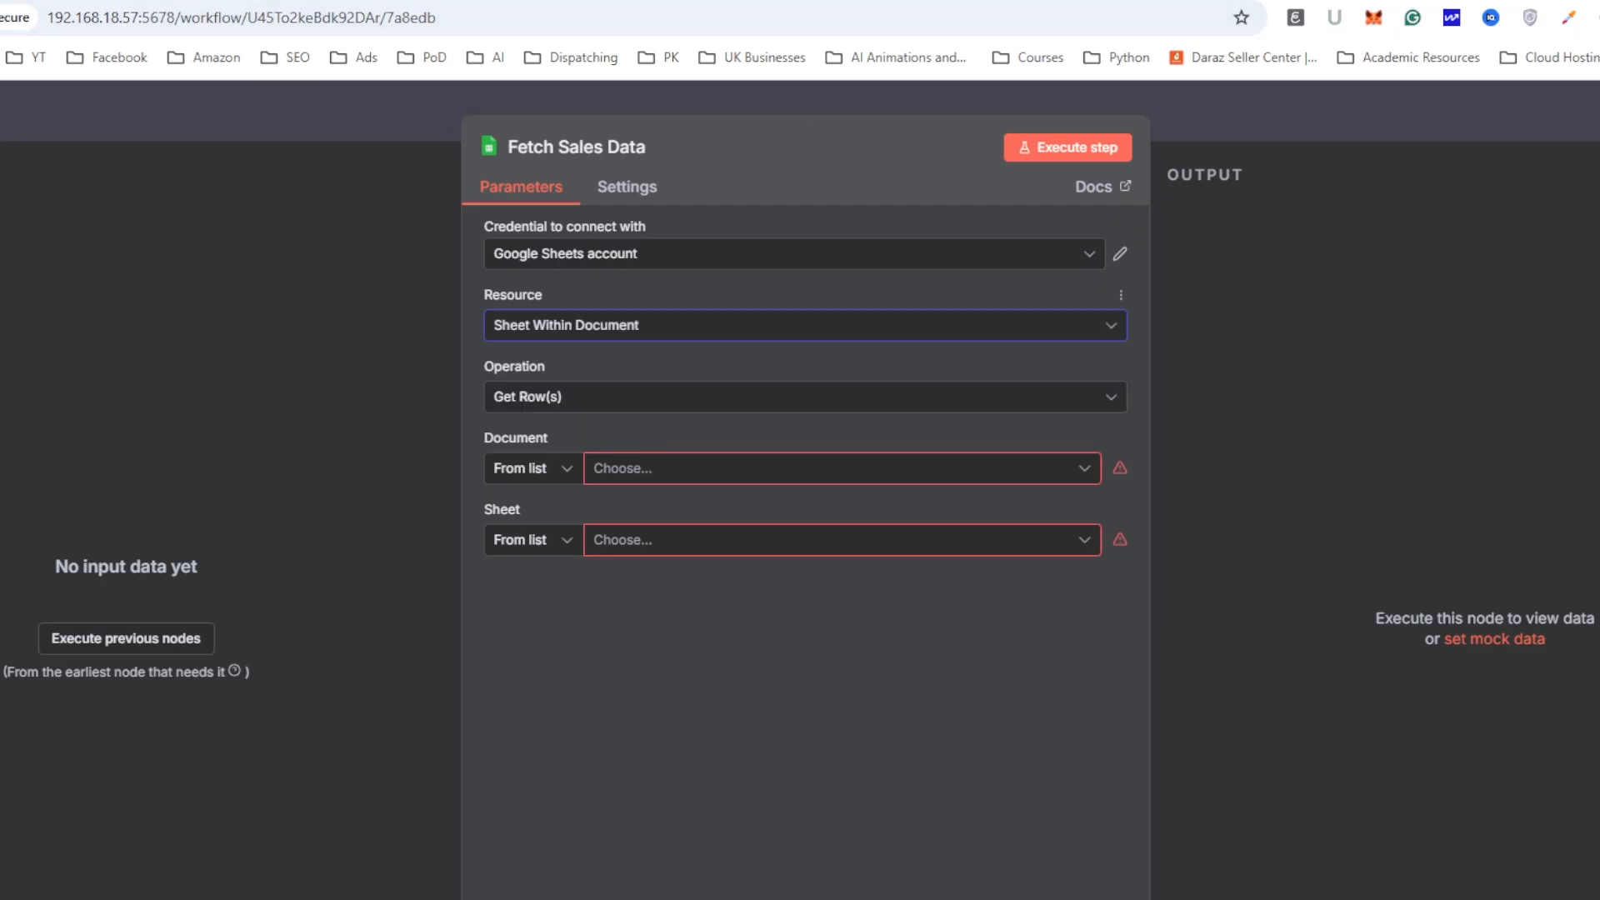
Step: Check the South Region sheet in the spreadsheet, and select Sheet Within Document with the Get Row(s) operation in the node
{"action": "left_click", "coordinate": [254, 1]}
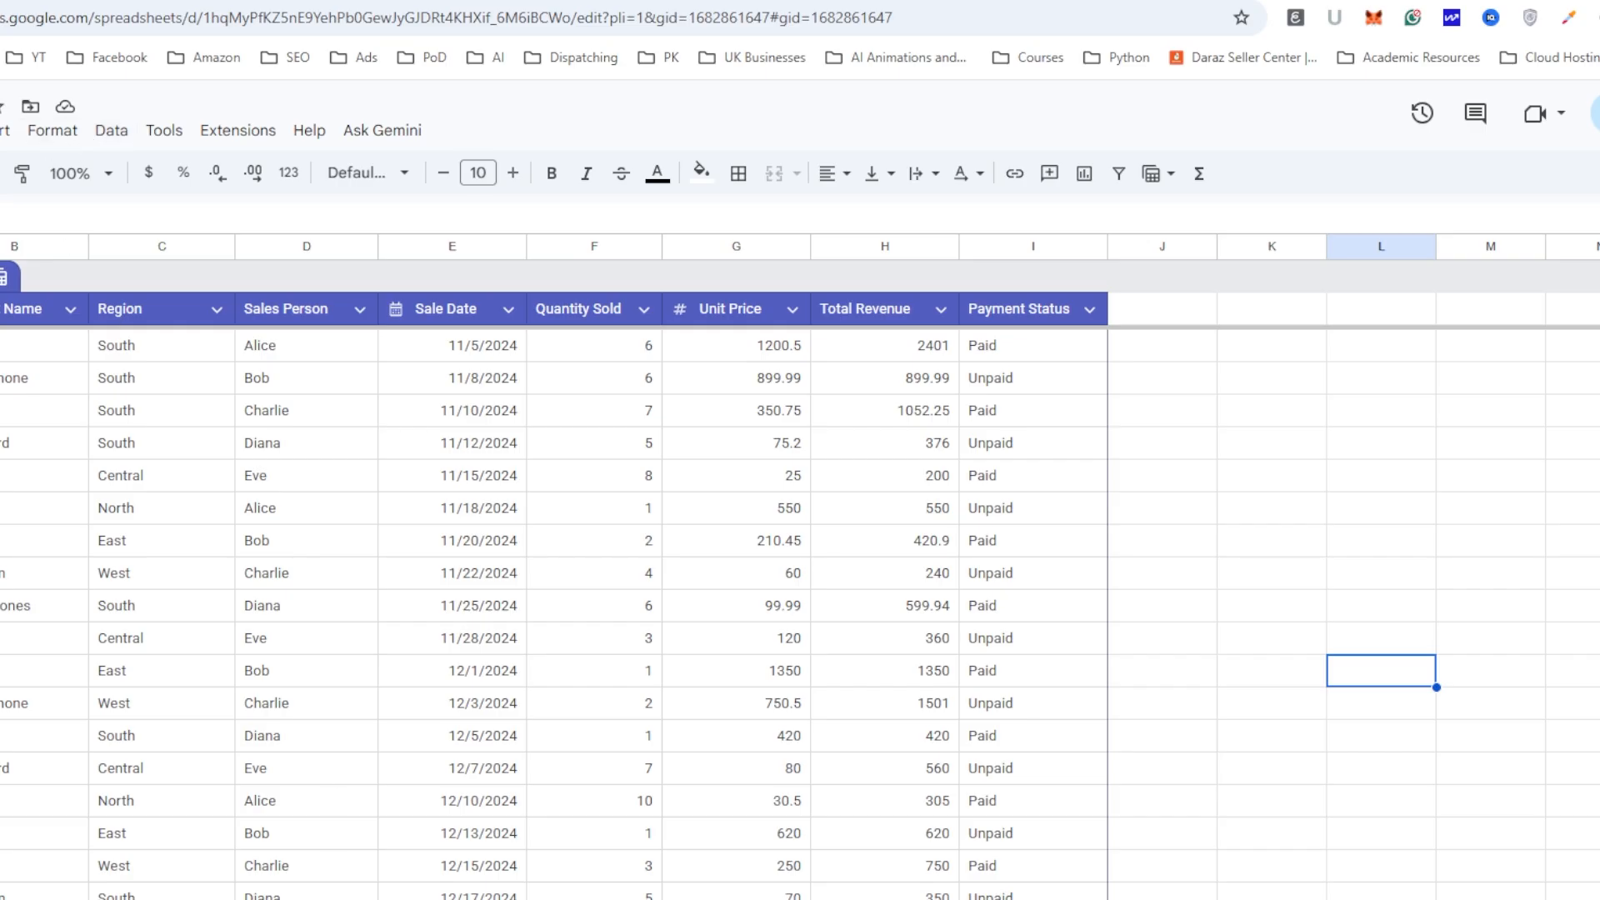
{"action": "key", "text": "ctrl+shift+Page_Down"}
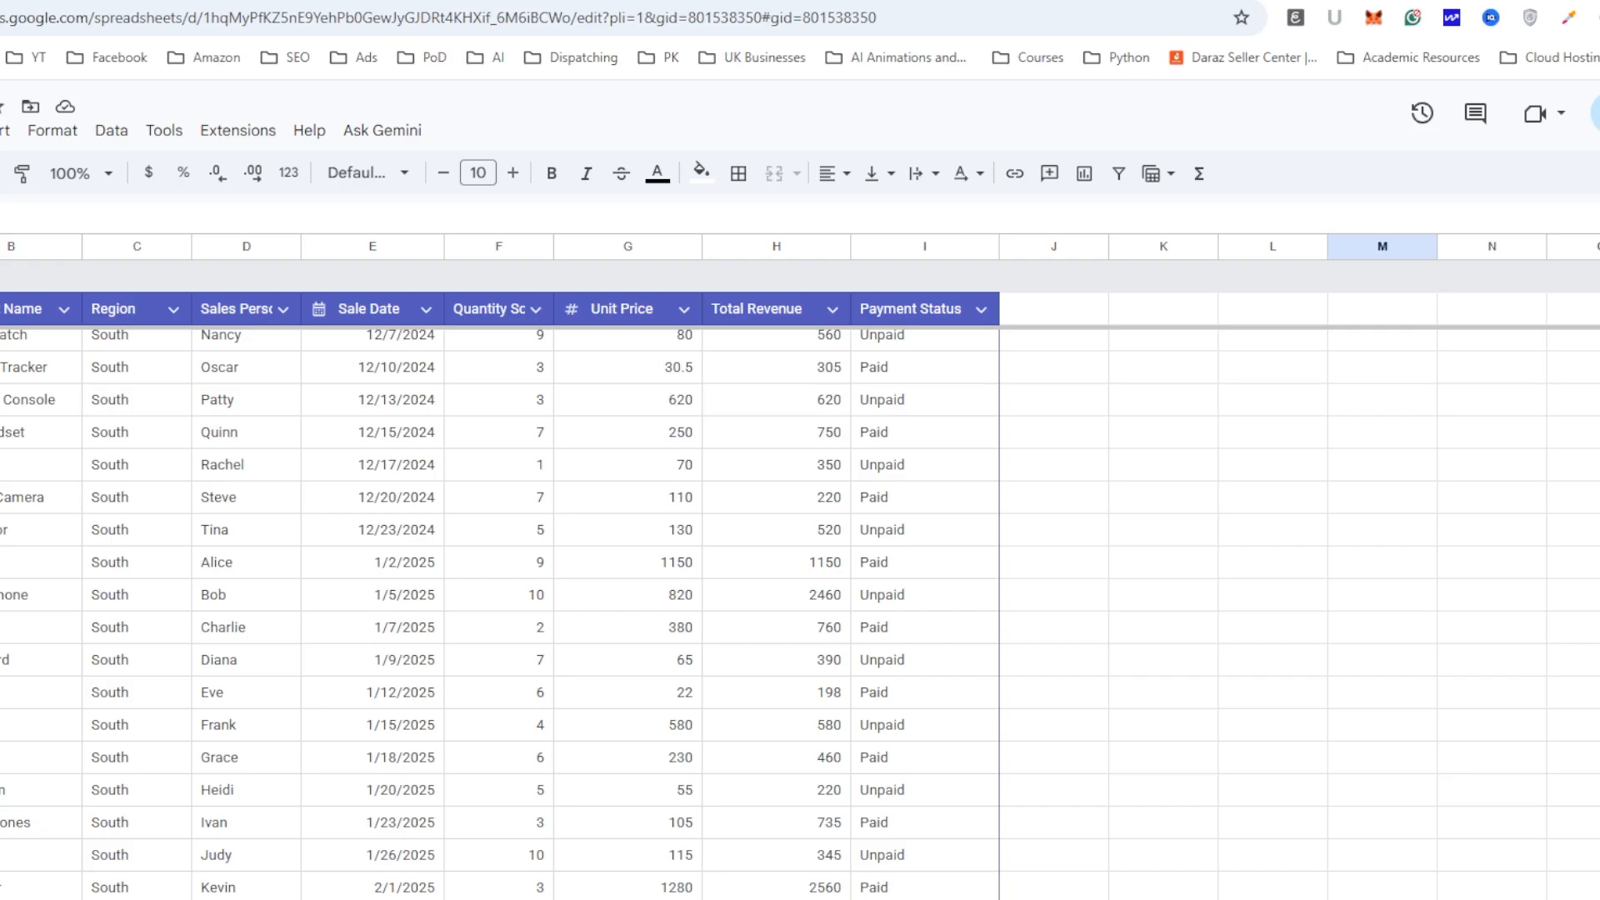
{"action": "key", "text": "ctrl+Tab"}
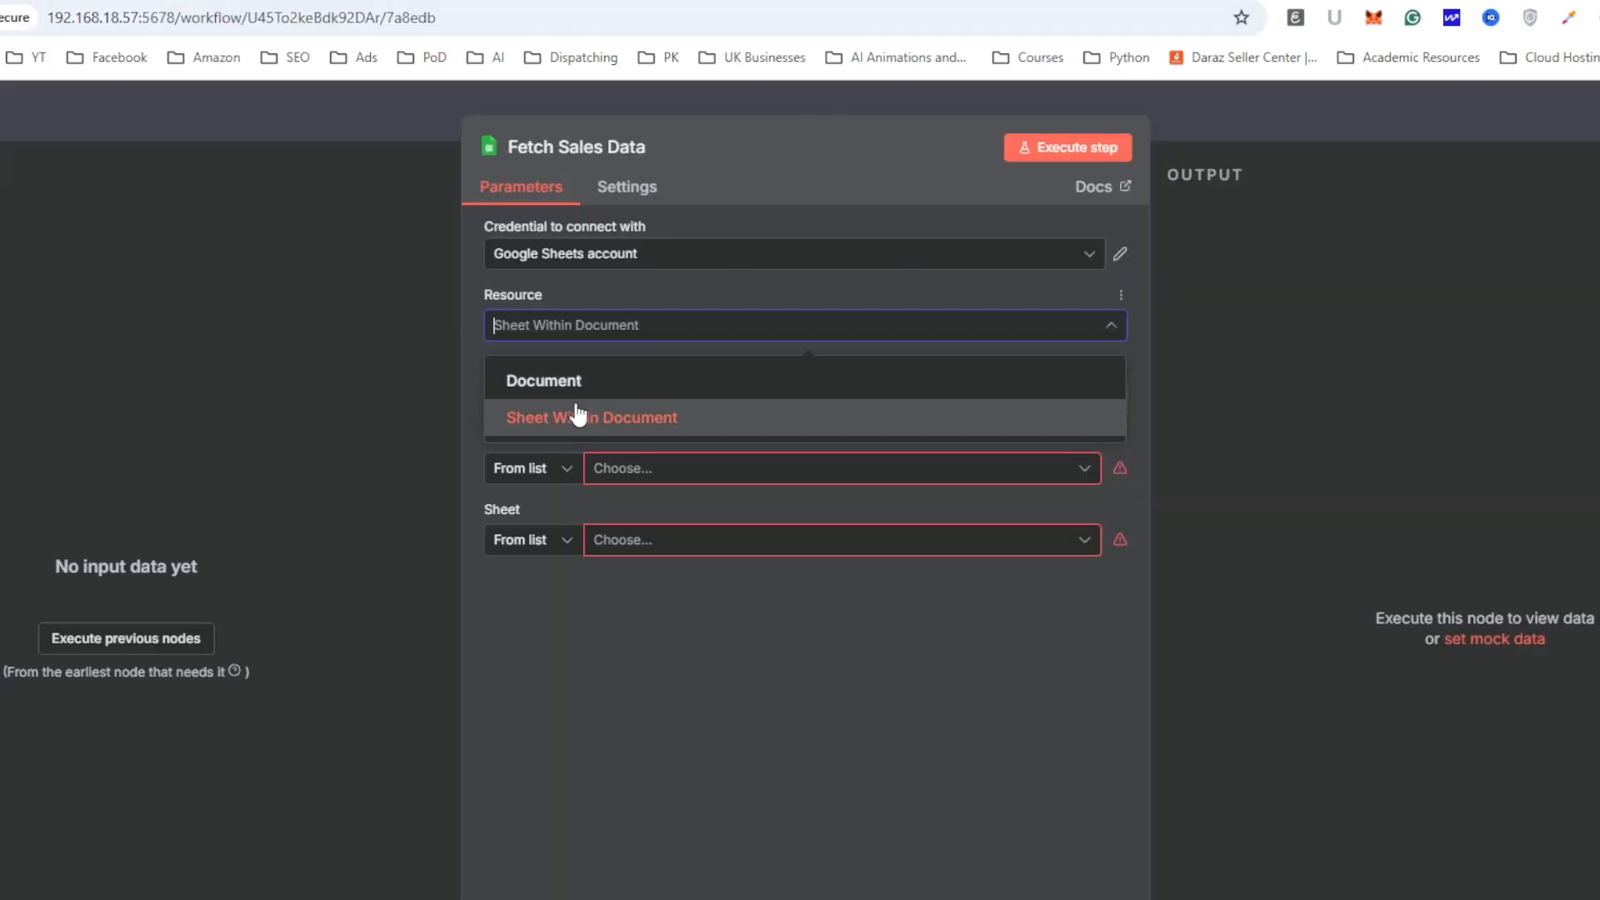
{"action": "left_click", "coordinate": [577, 417]}
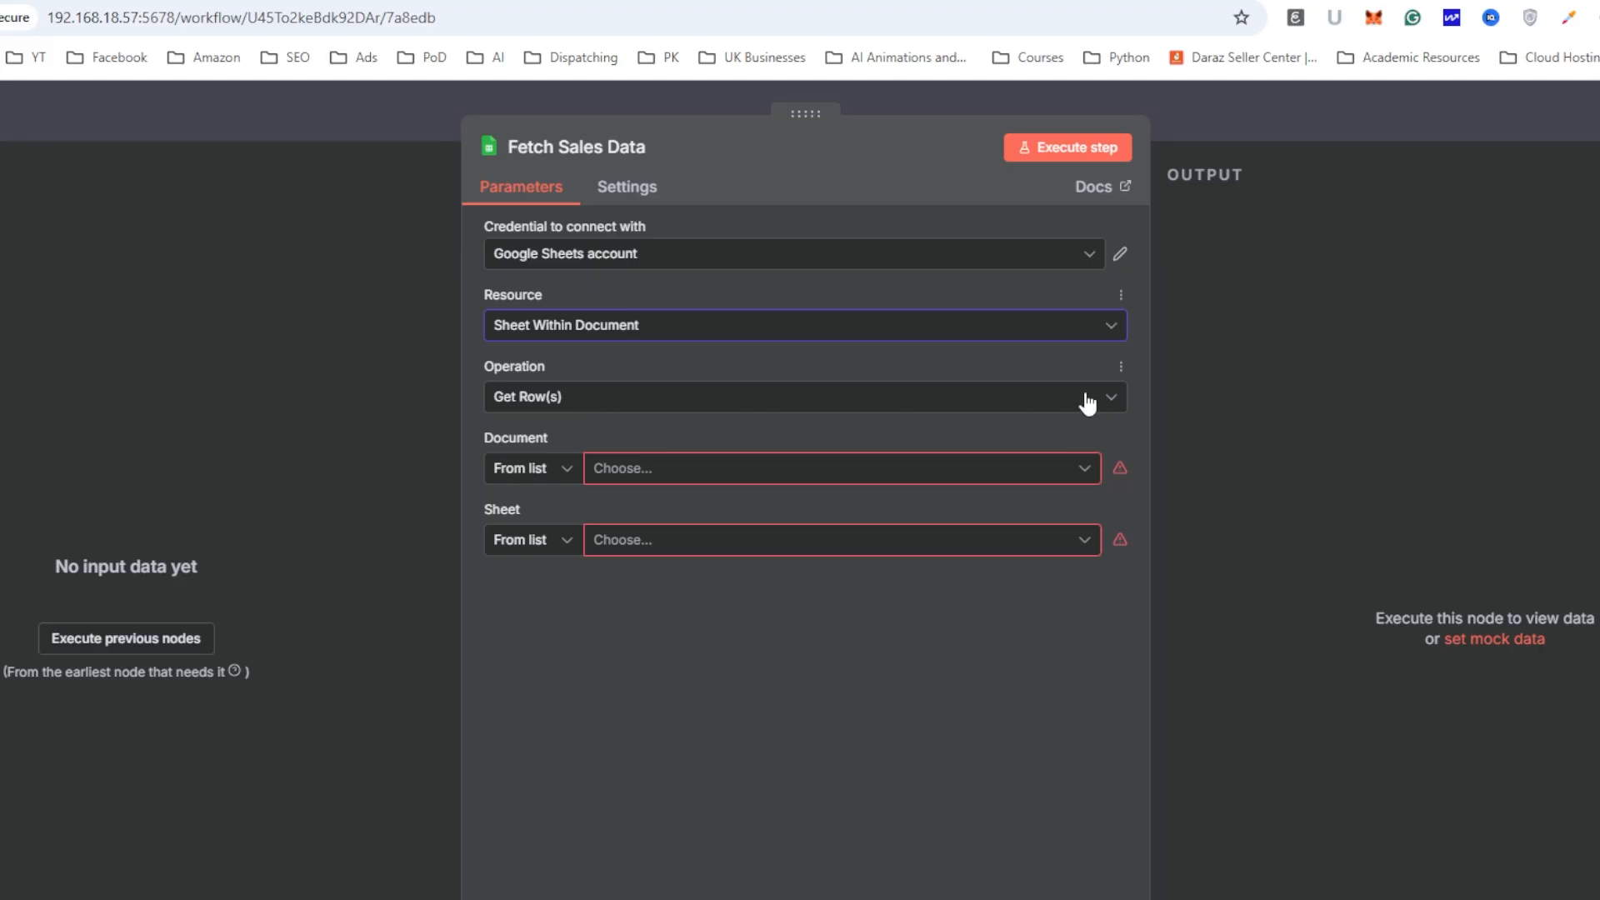
{"action": "left_click", "coordinate": [1094, 404]}
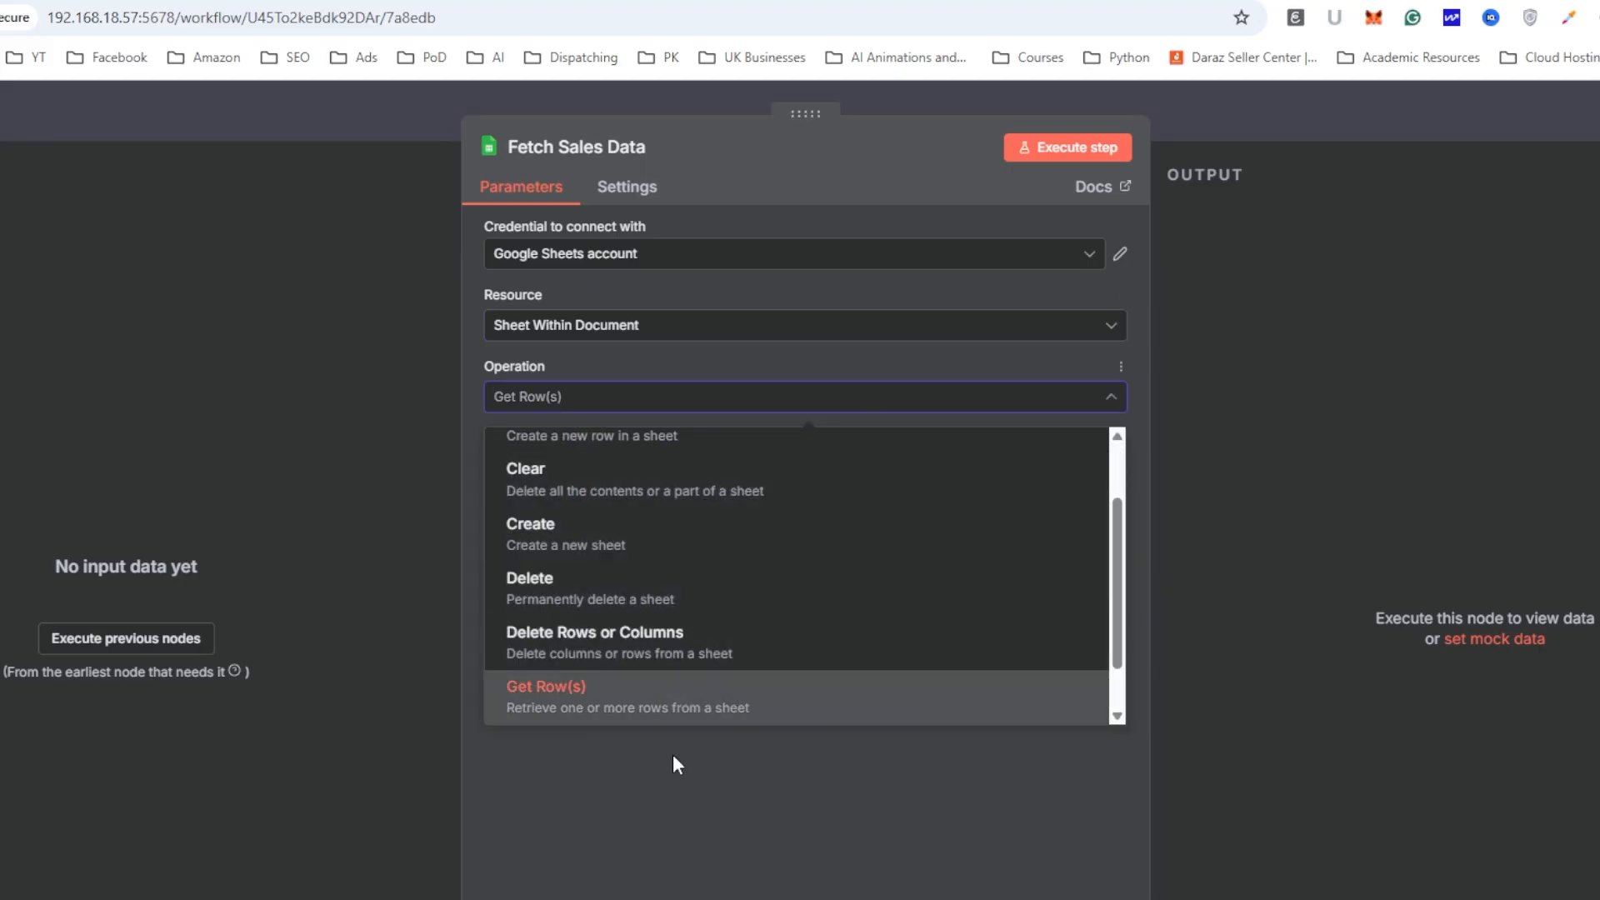
{"action": "left_click", "coordinate": [613, 708]}
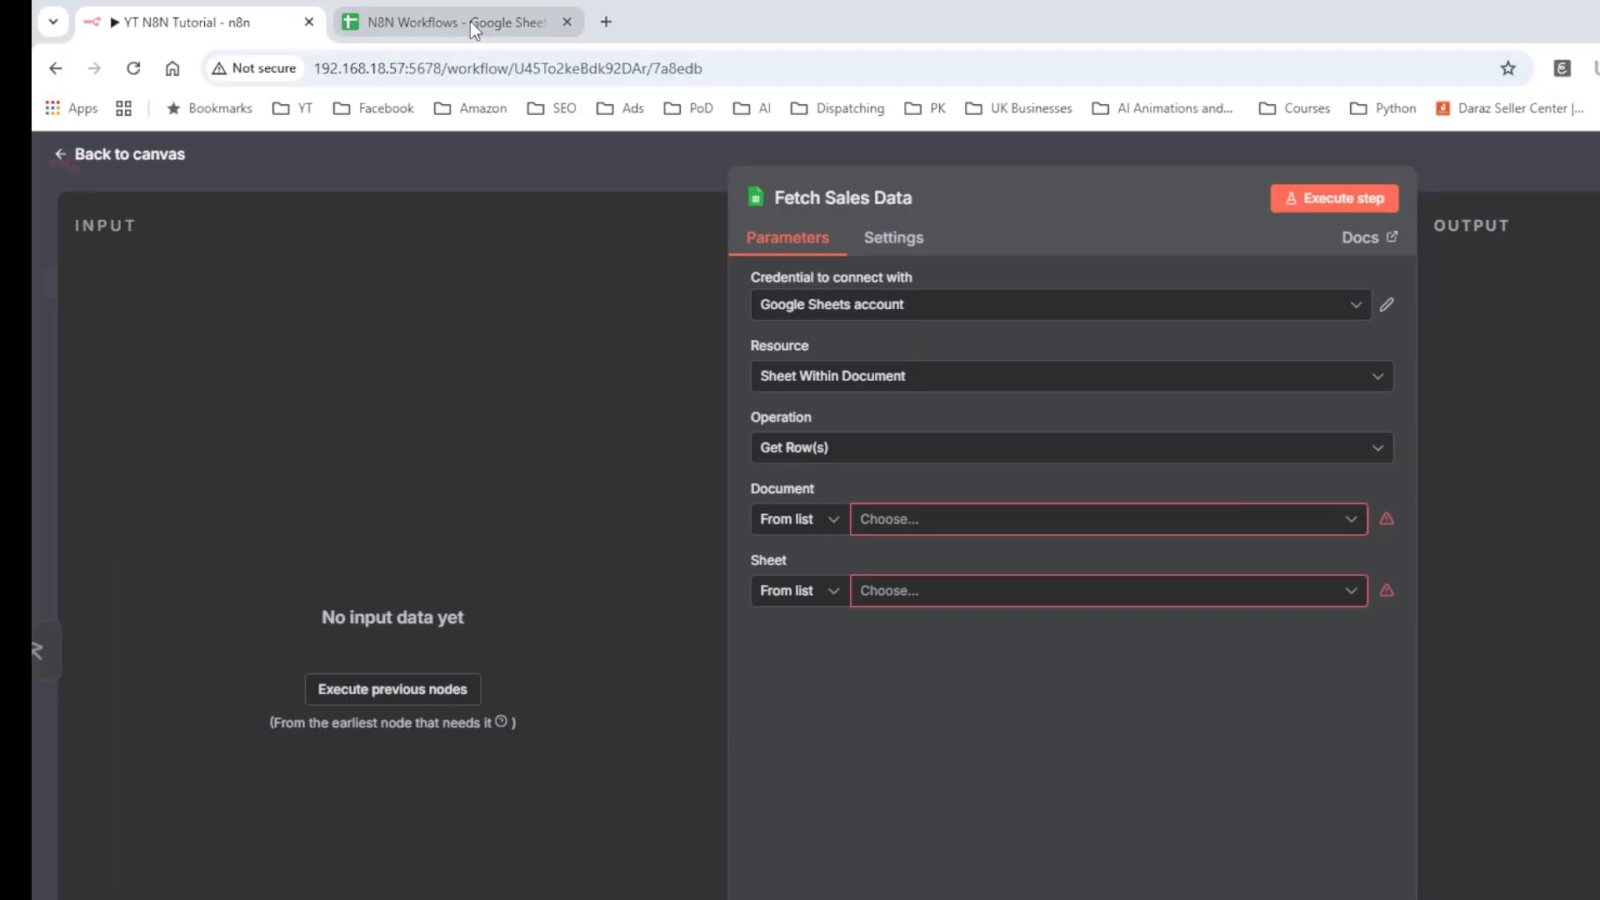
Step: Glance at the N8N Workflows spreadsheet and view the ways the node's source document can be specified
{"action": "left_click", "coordinate": [470, 21]}
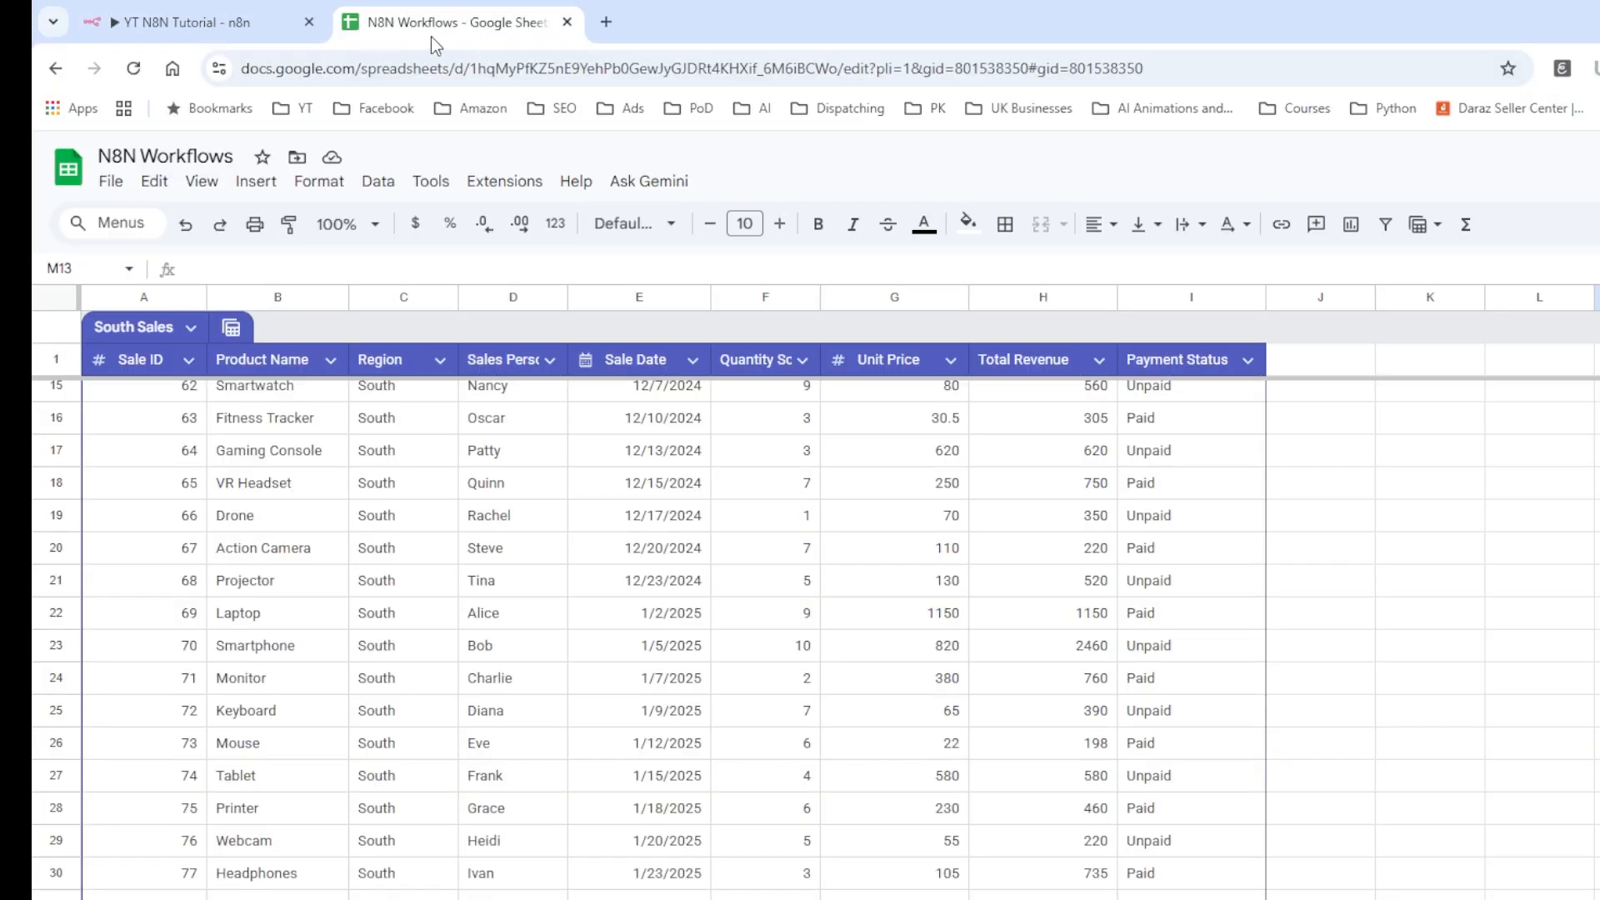
{"action": "left_click", "coordinate": [217, 15]}
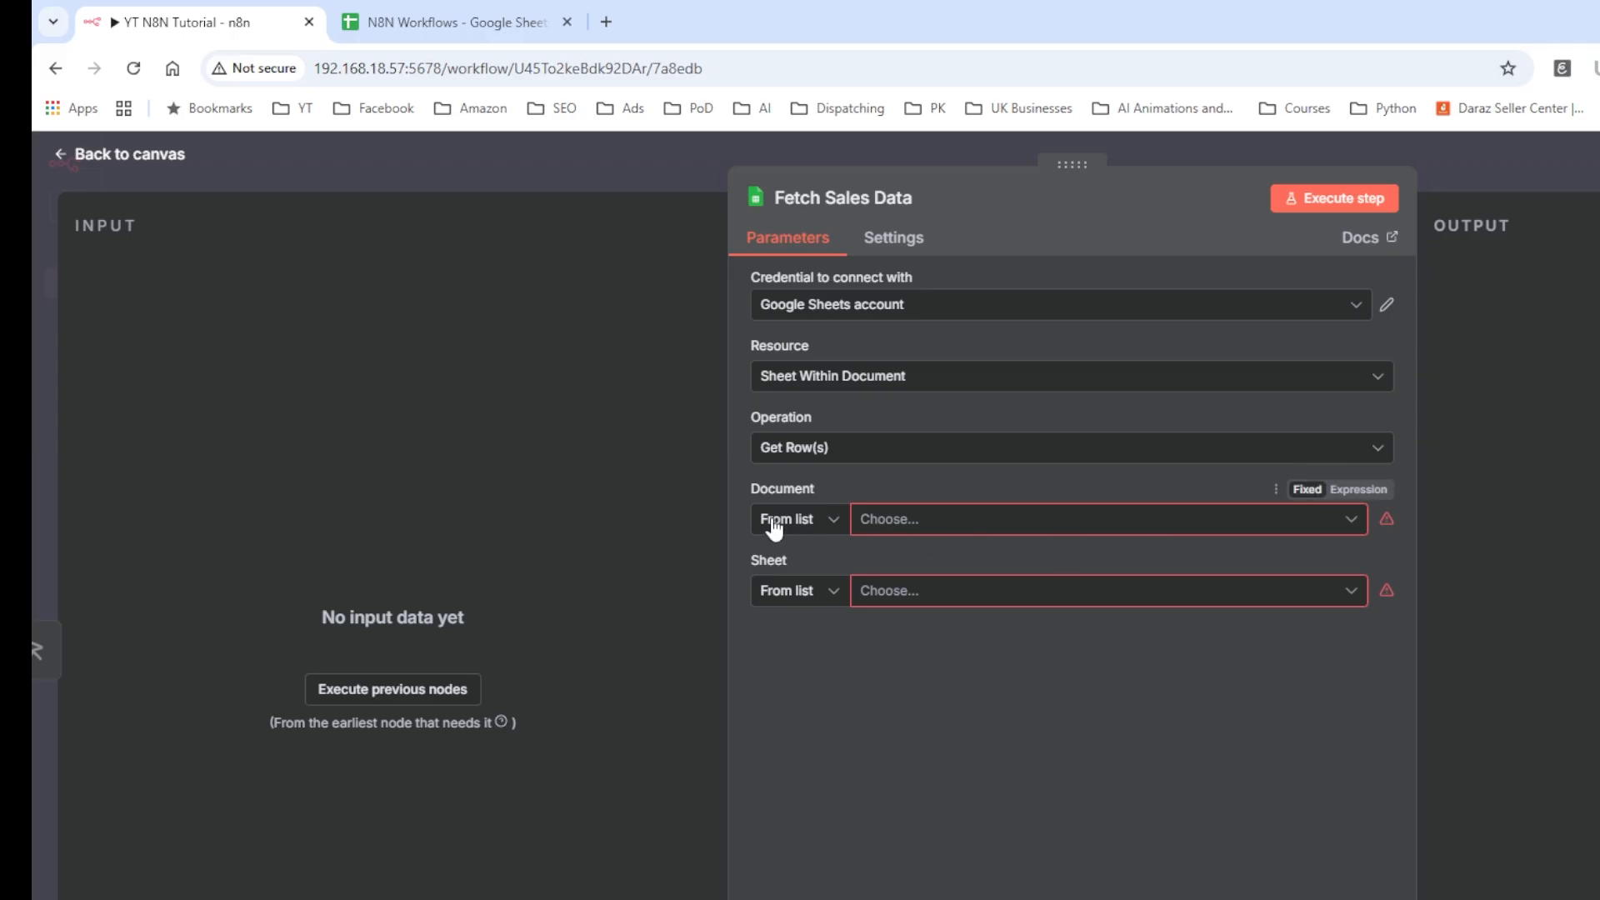
{"action": "left_click", "coordinate": [832, 525]}
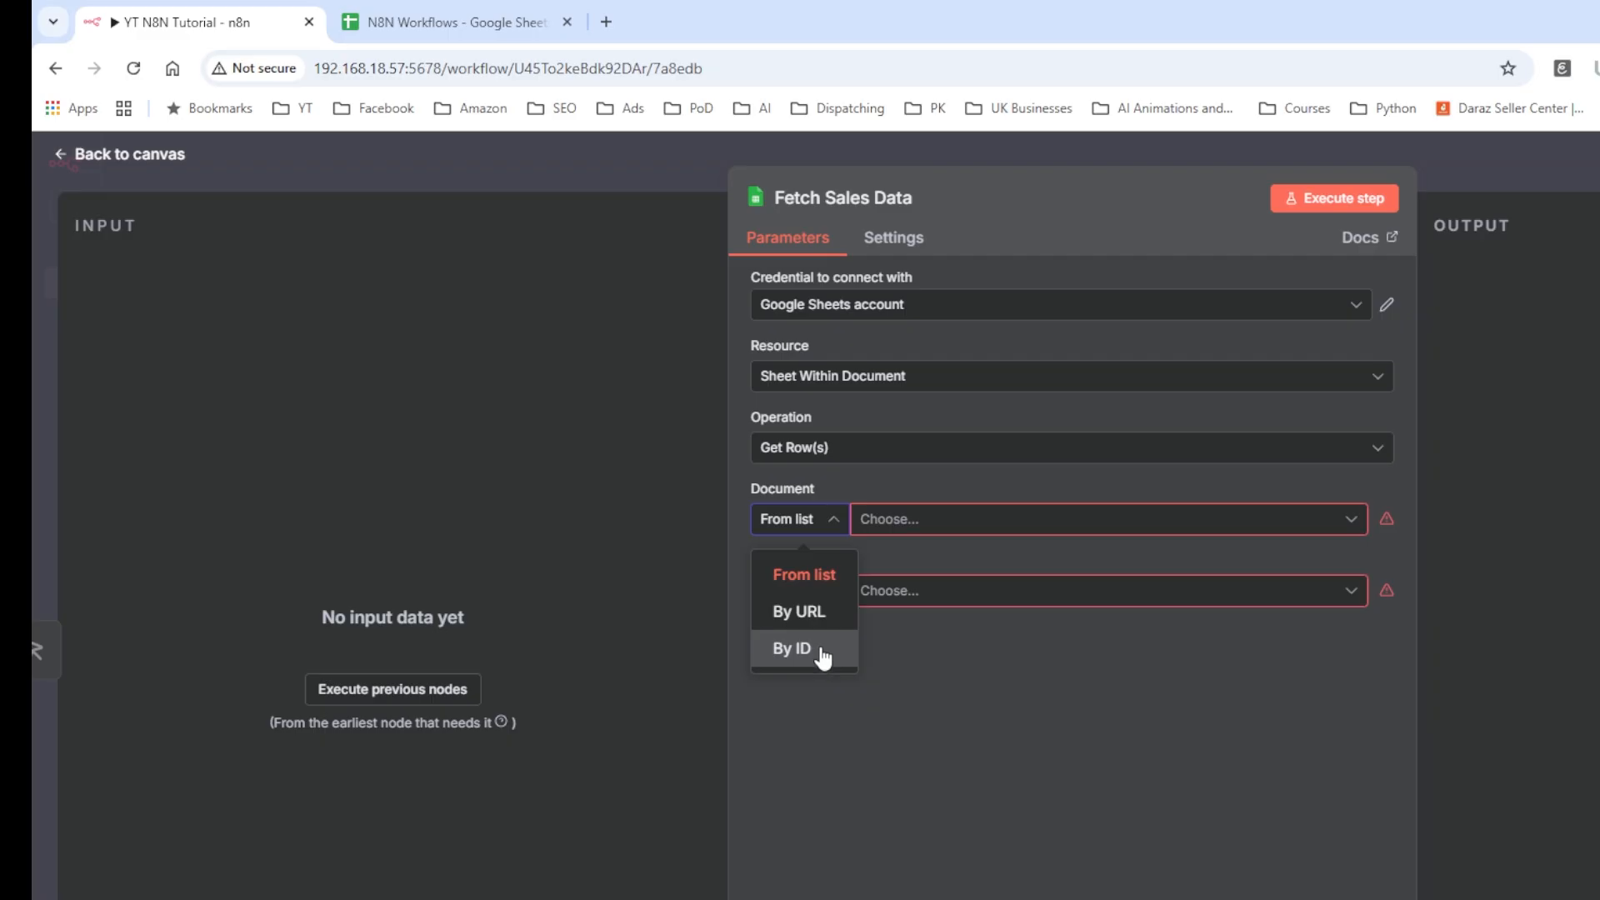
{"action": "left_click", "coordinate": [936, 690]}
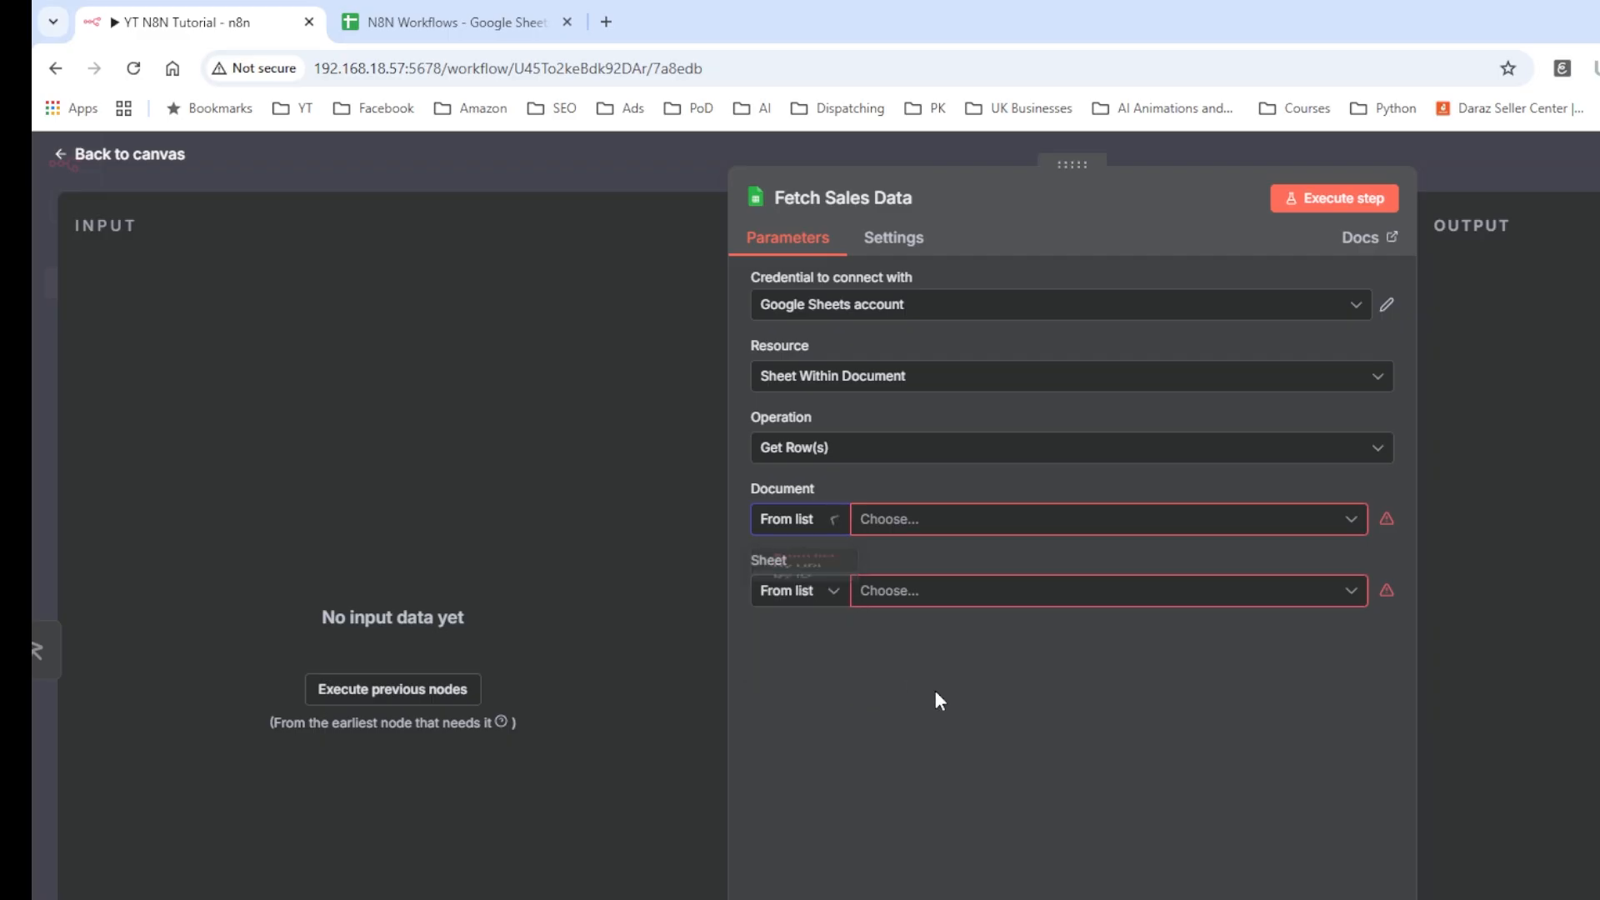
Step: Examine the N8N Workflows spreadsheet's URL and highlight the document ID within it
{"action": "left_click", "coordinate": [497, 40]}
{"action": "left_click", "coordinate": [505, 53]}
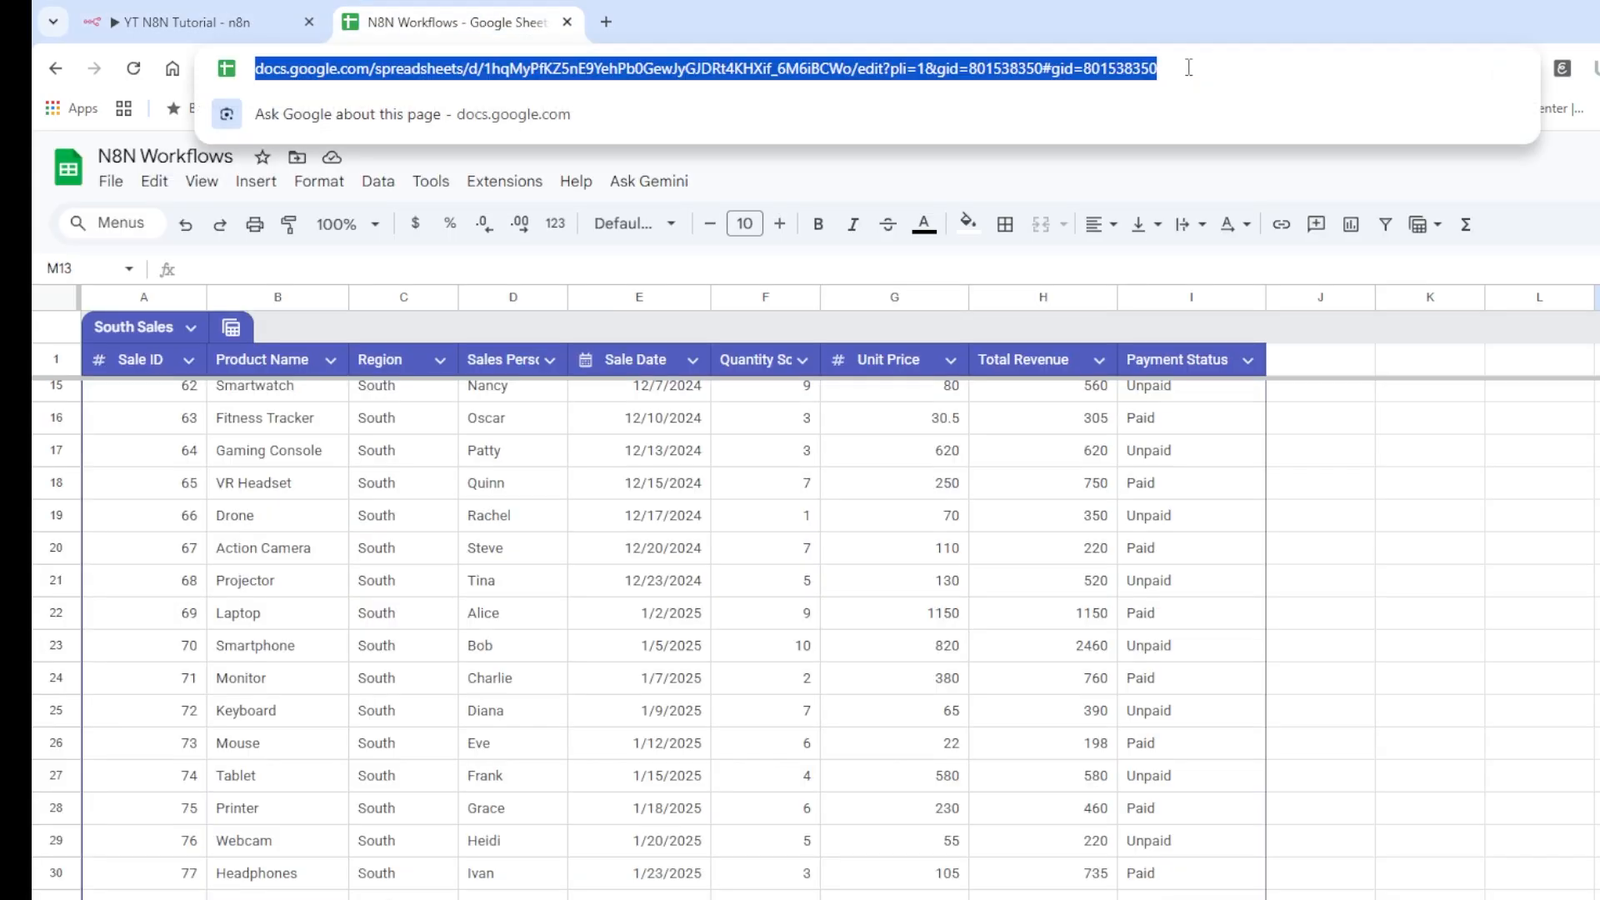
{"action": "left_click", "coordinate": [742, 22]}
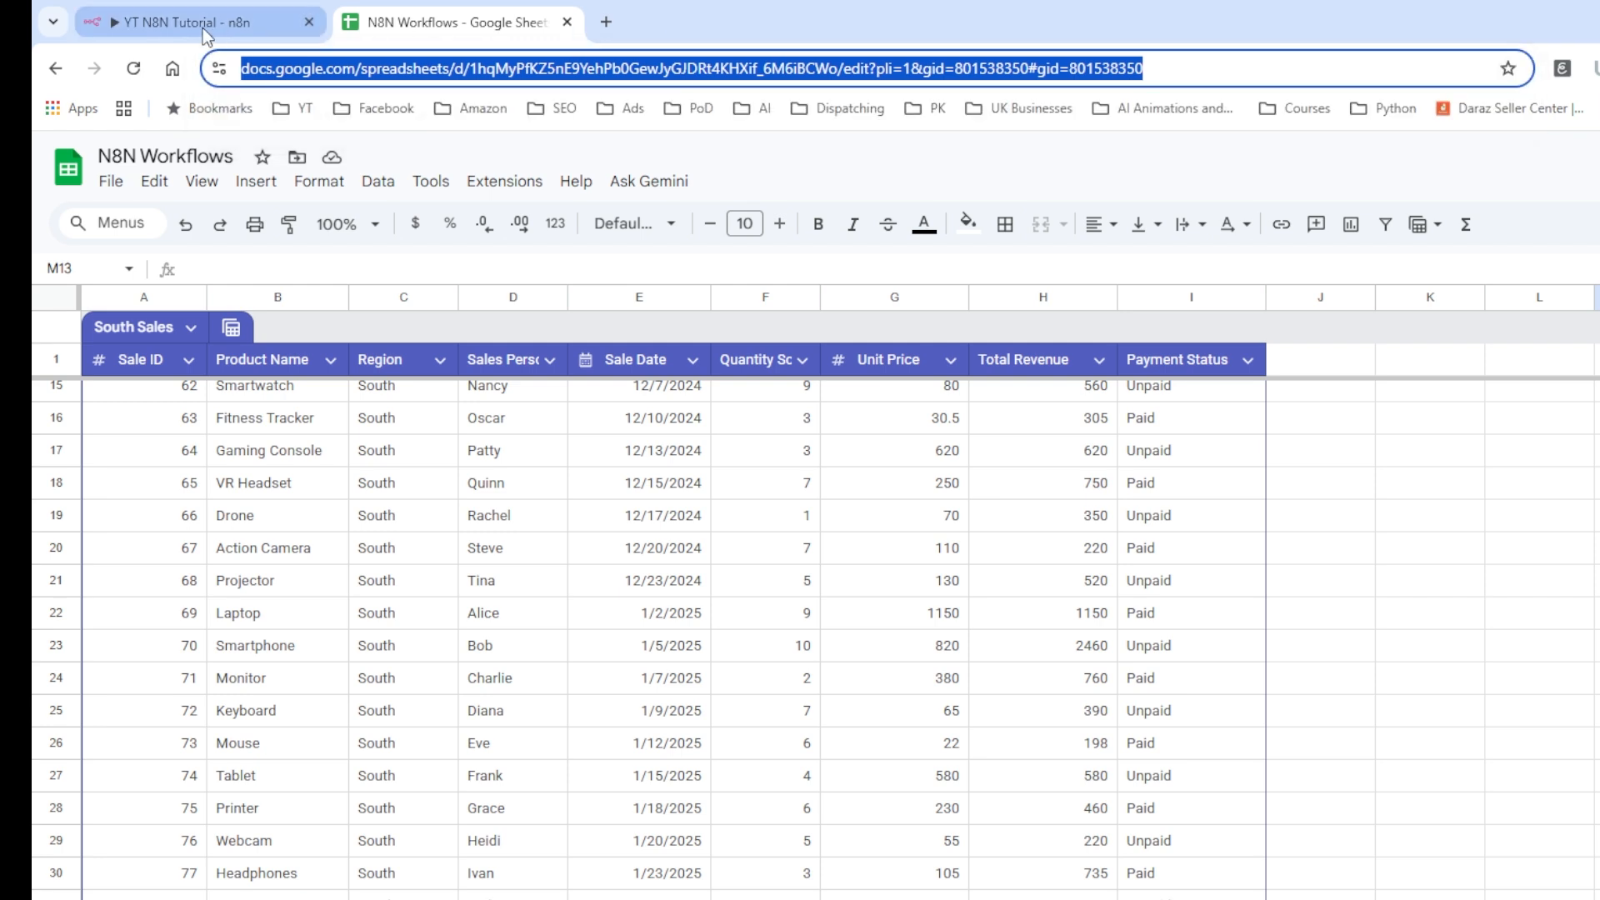
{"action": "left_click", "coordinate": [467, 72]}
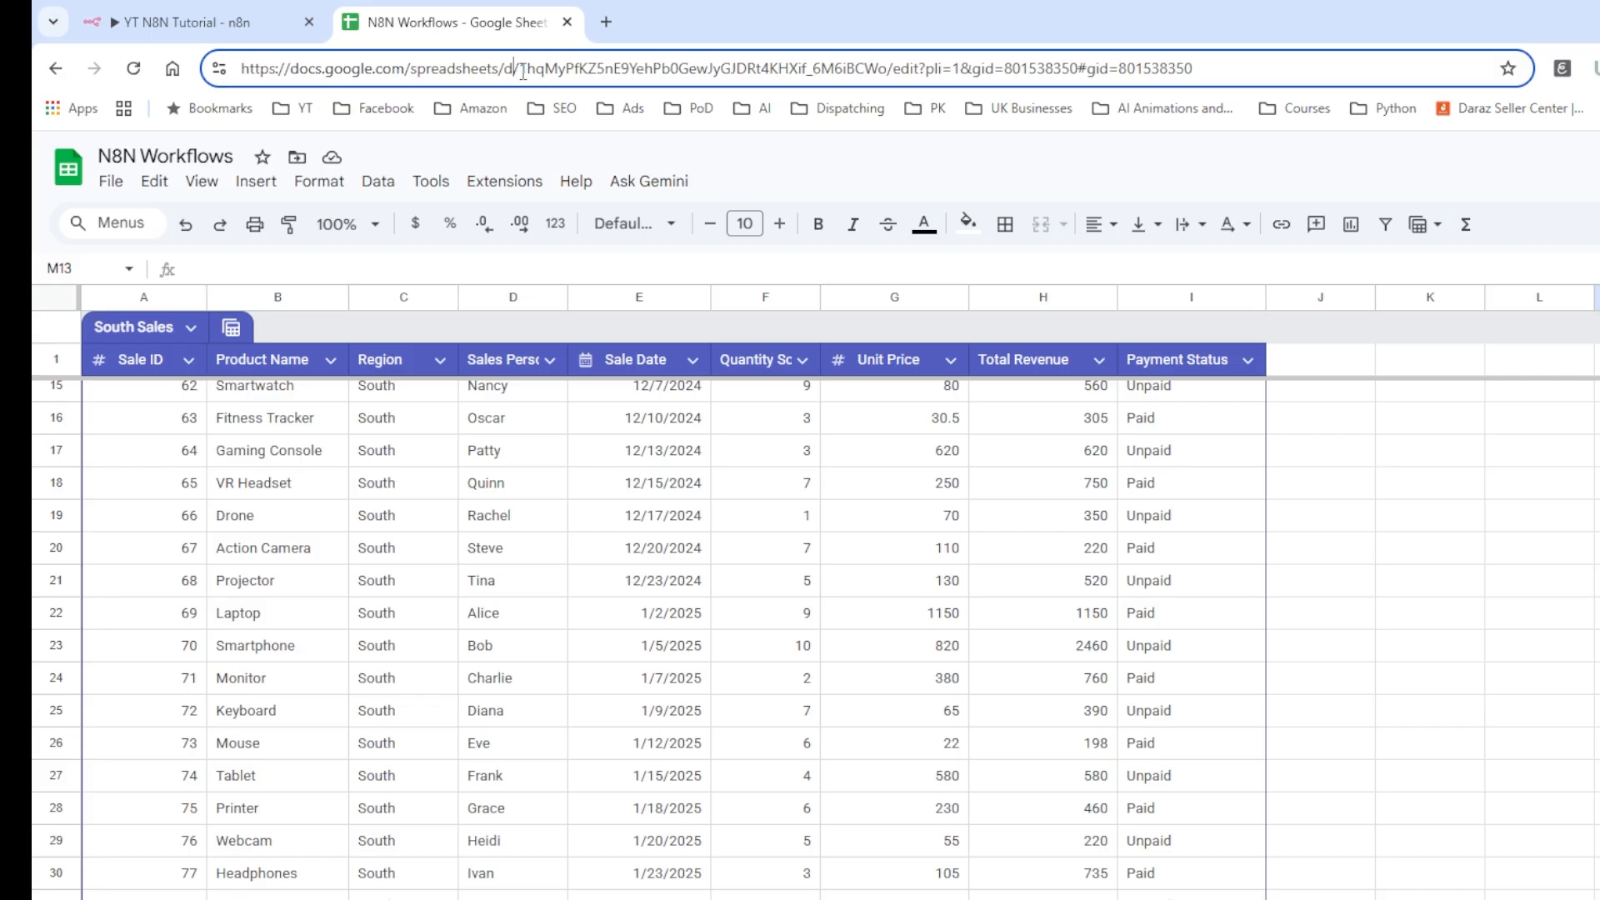
{"action": "left_click_drag", "start_coordinate": [523, 72], "coordinate": [890, 64]}
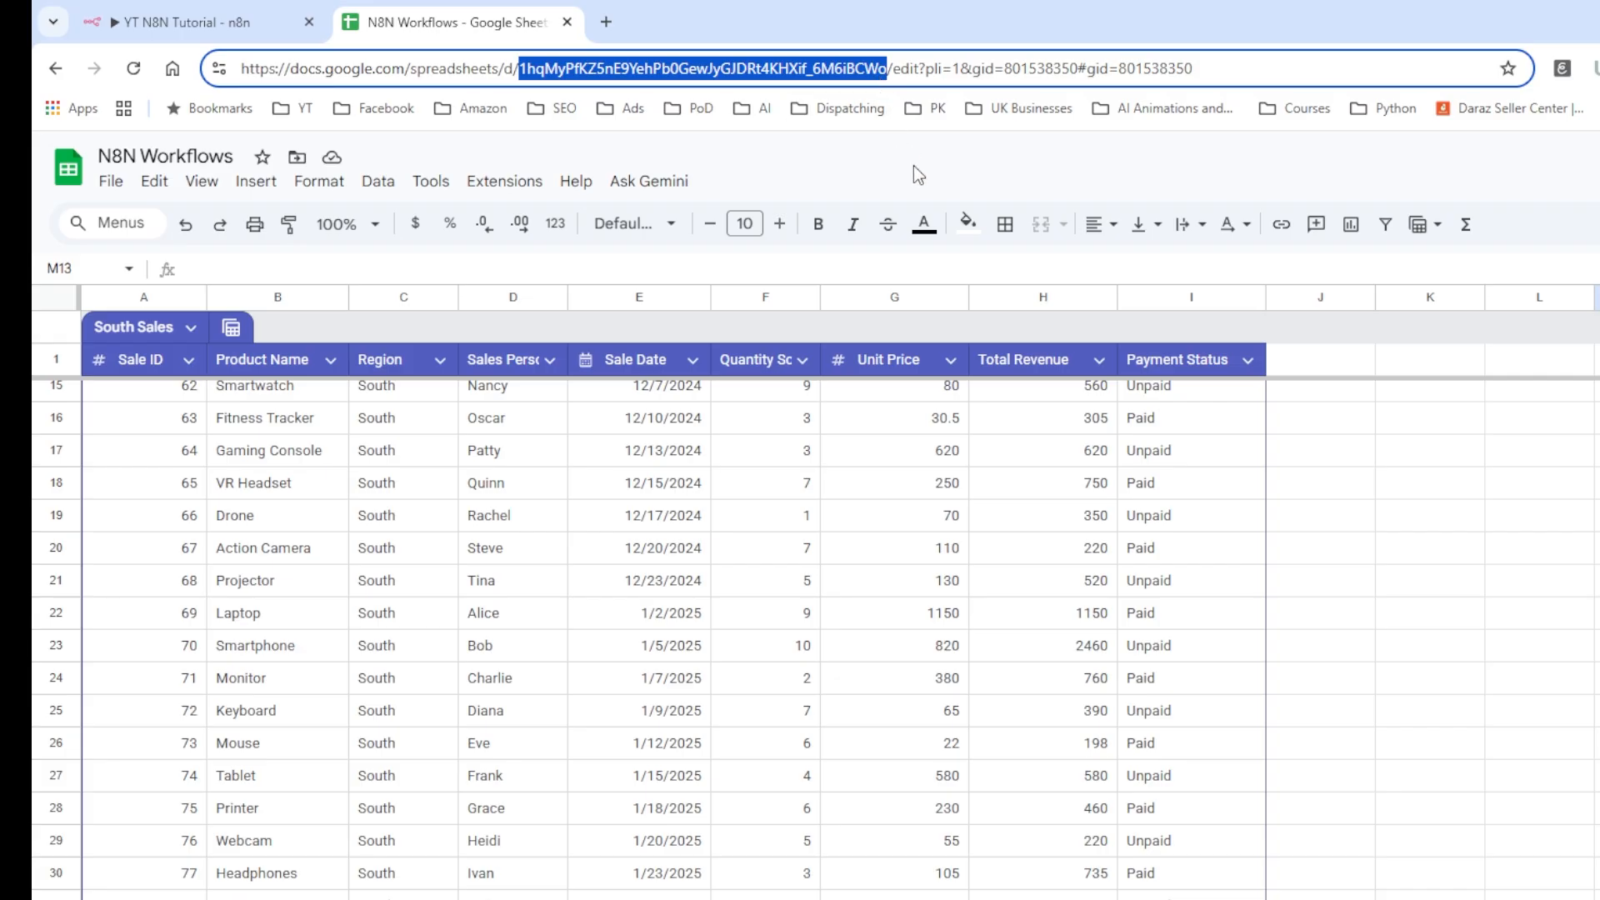
Step: Search the node's document list for "n8n" and choose N8N Workflows as the source document
{"action": "left_click", "coordinate": [213, 22]}
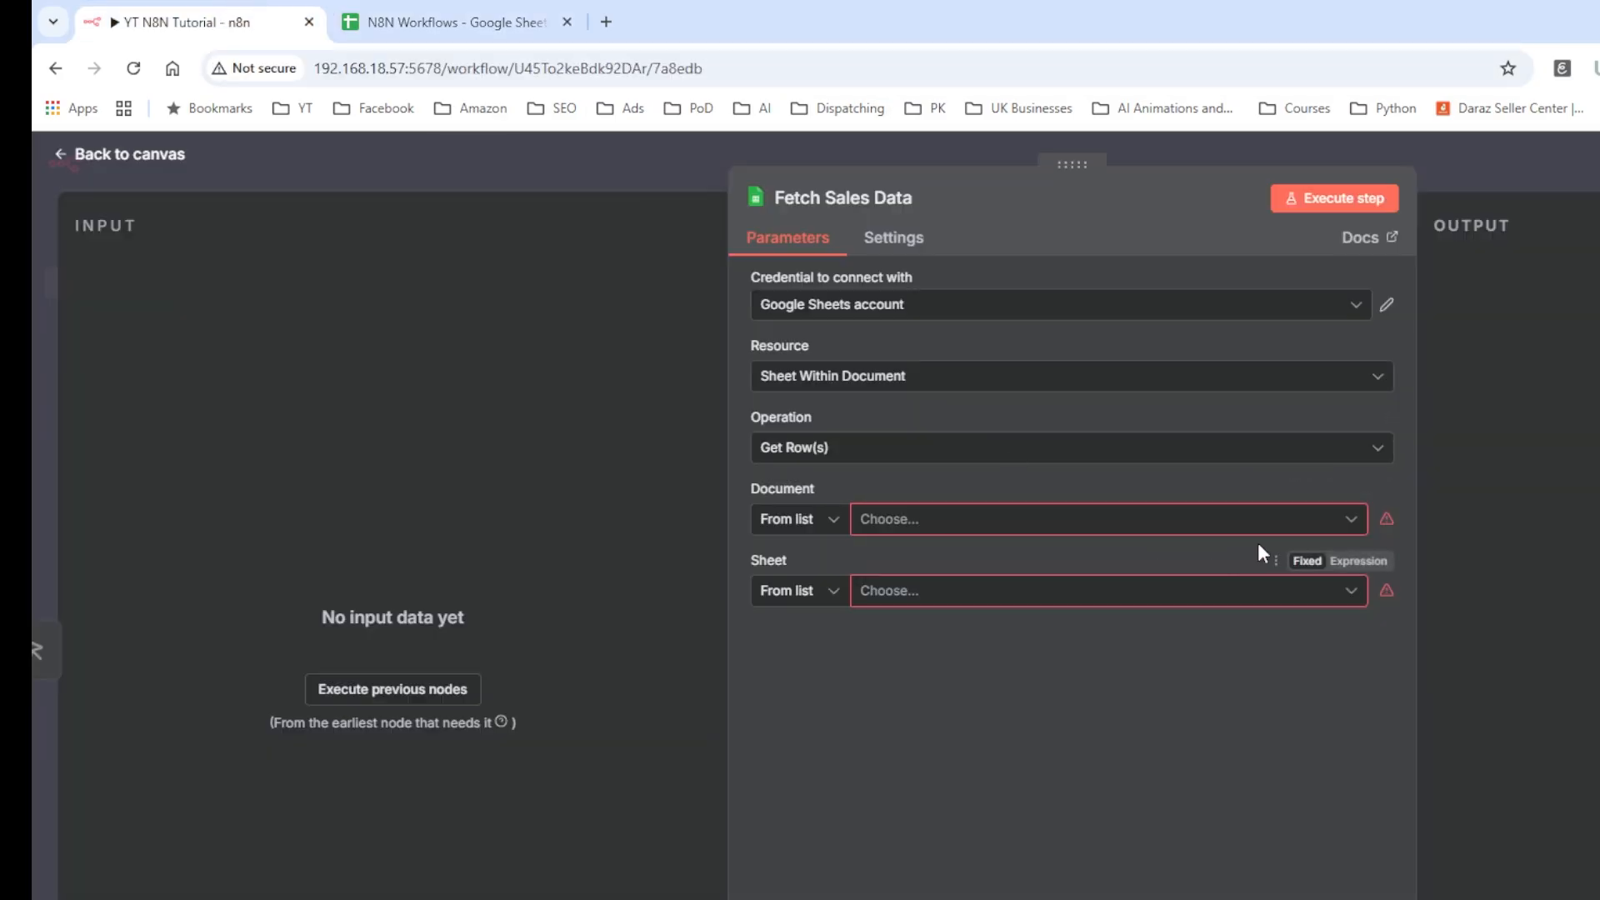
{"action": "left_click", "coordinate": [1337, 523]}
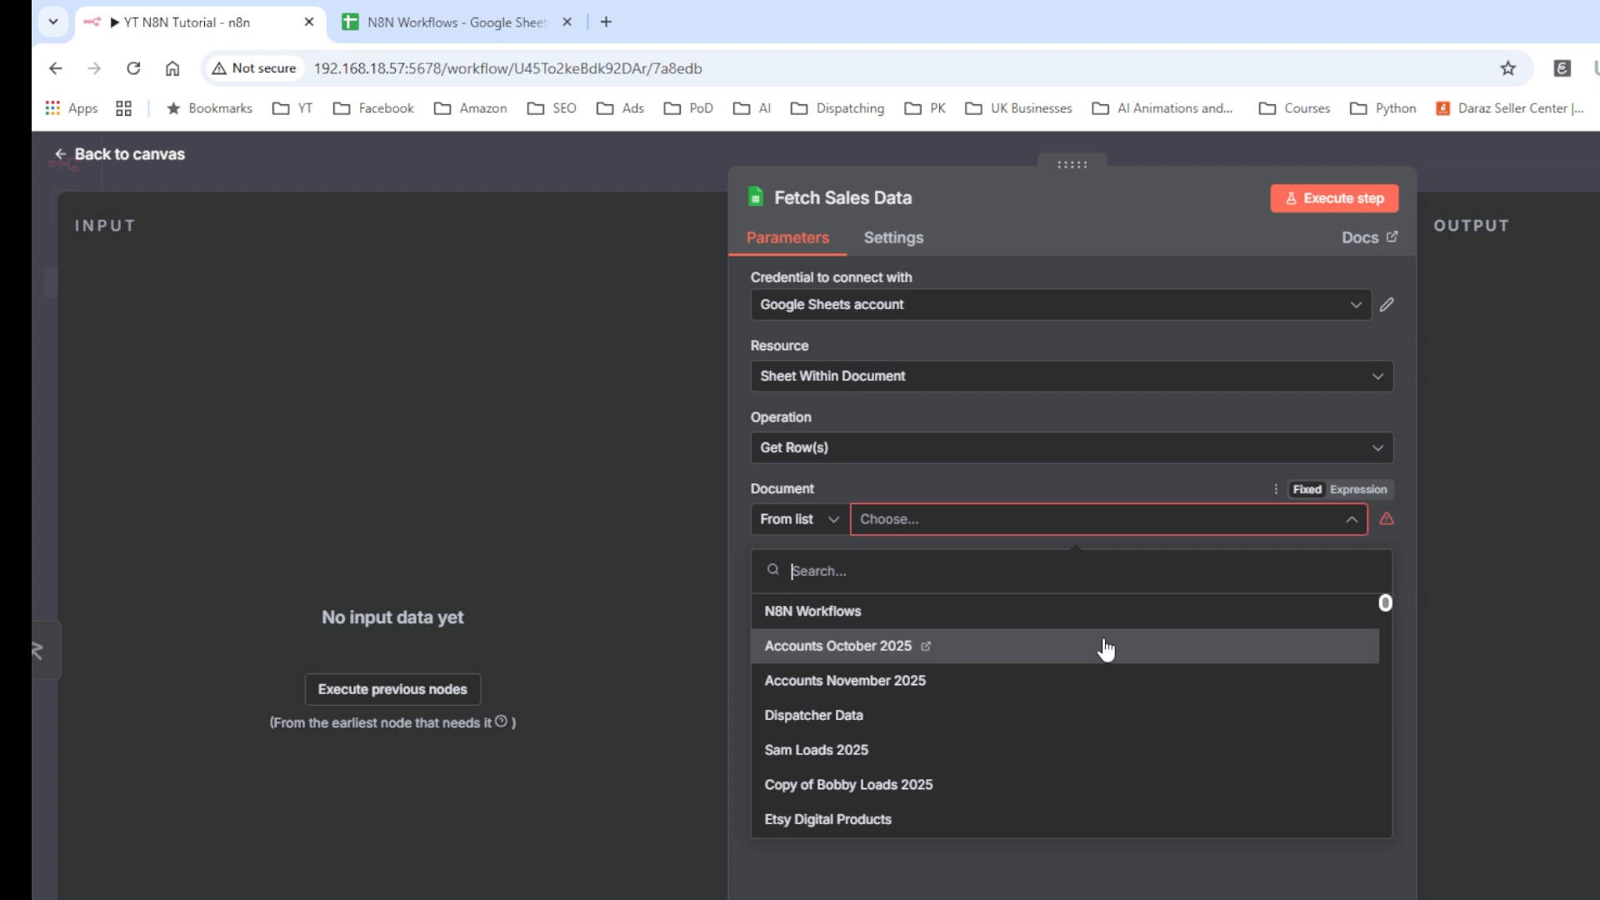
{"action": "type", "text": "n8n"}
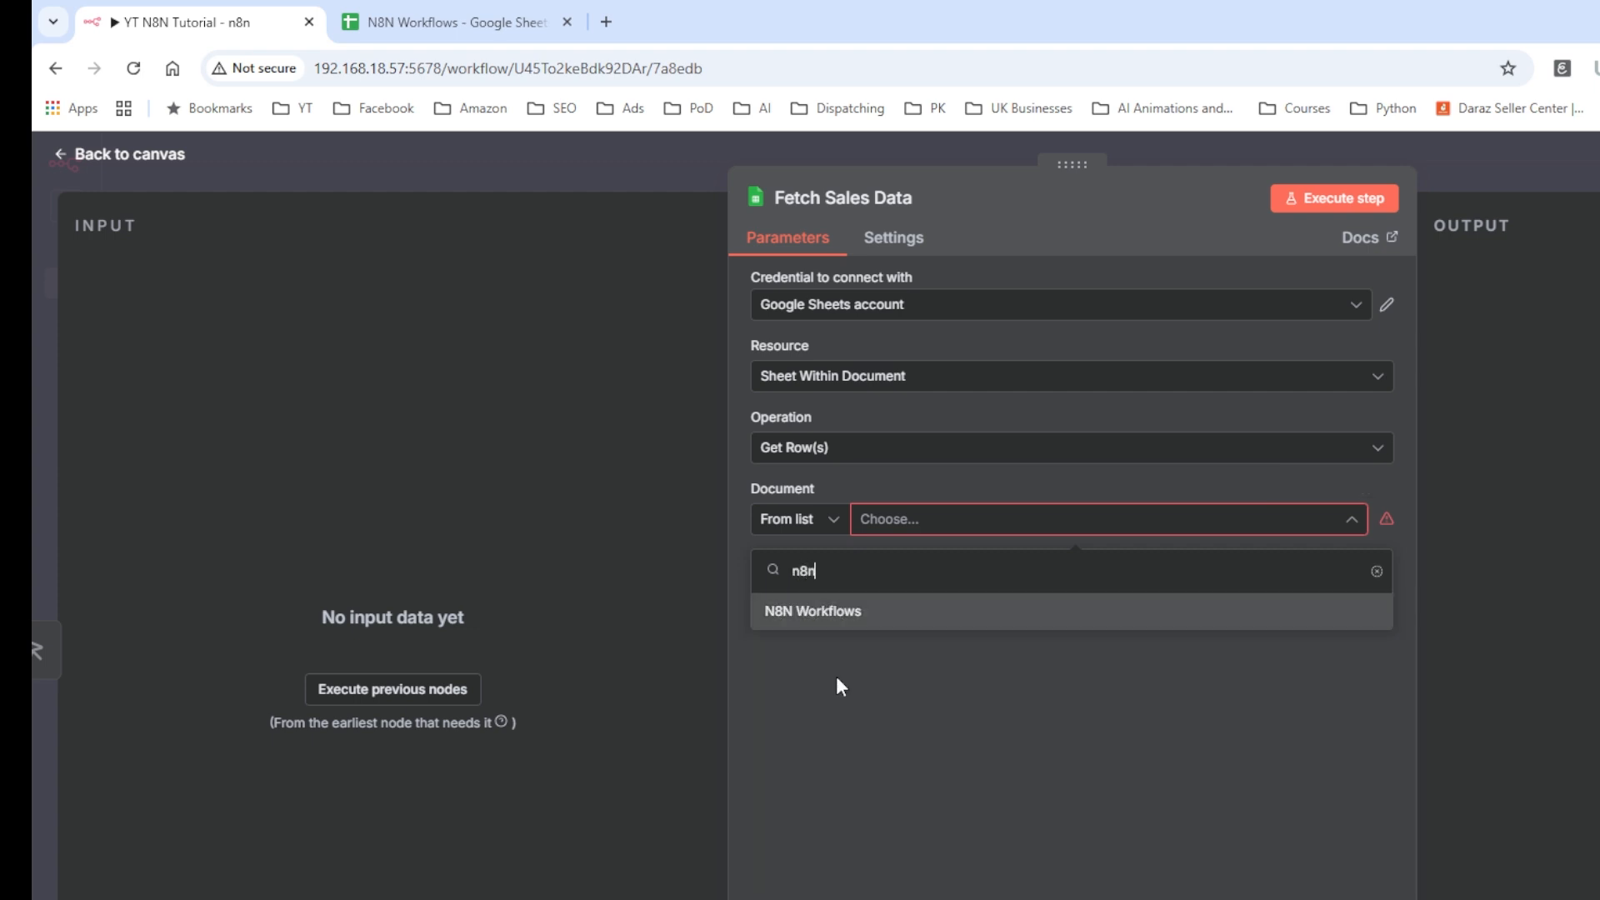
{"action": "left_click", "coordinate": [811, 614]}
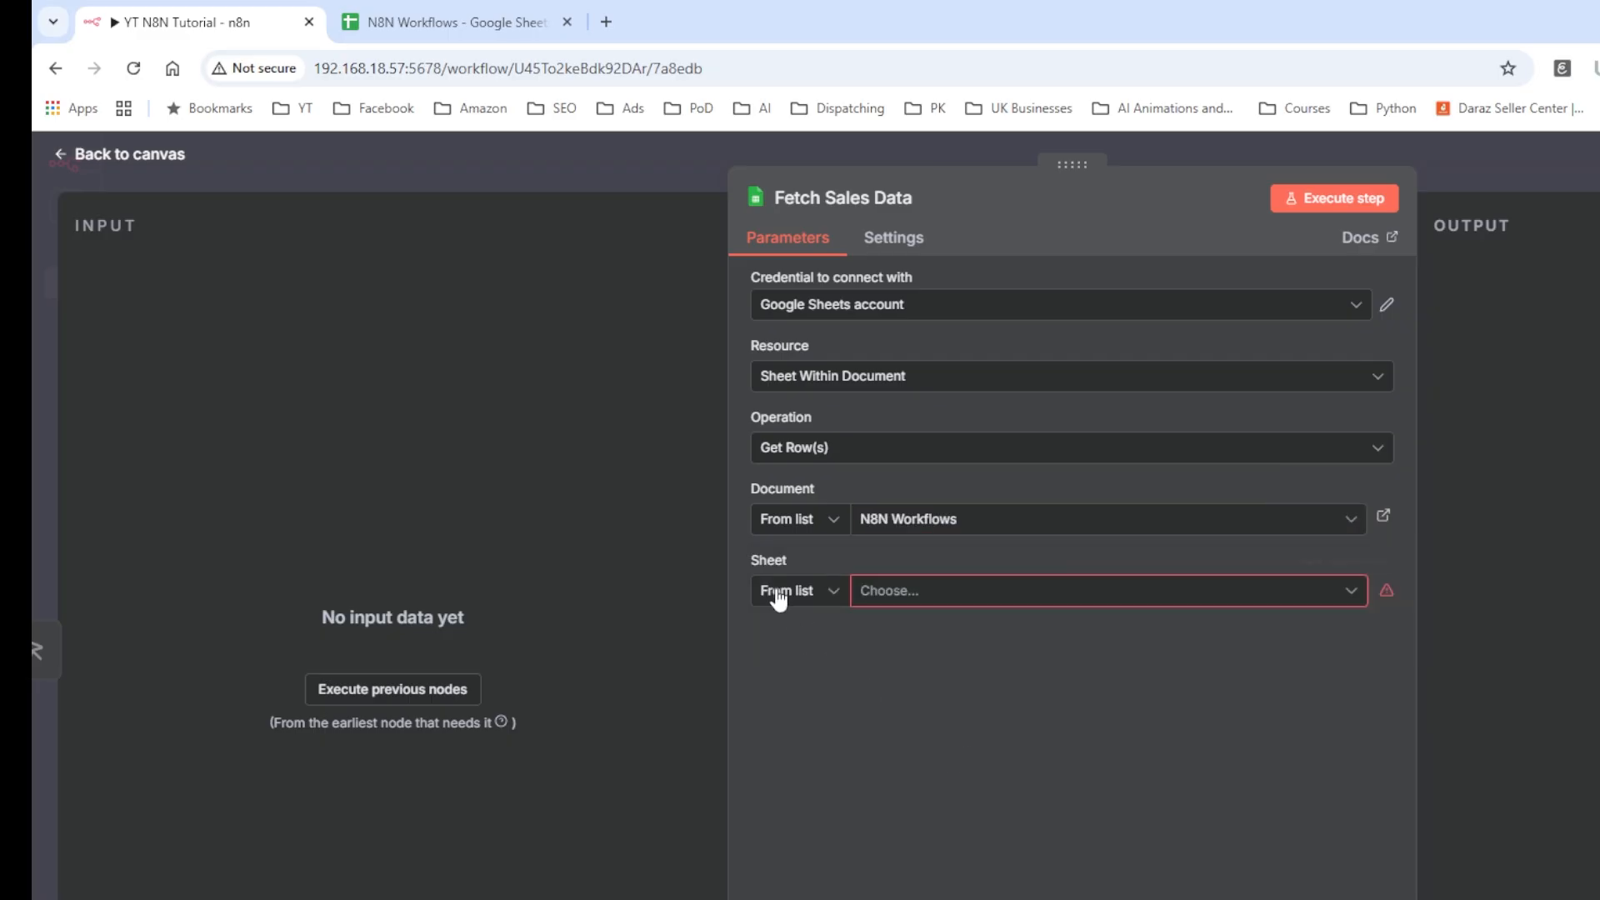
Step: Review the ways the sheet can be specified, glance at the spreadsheet, and choose South Region from the node's sheet list
{"action": "left_click", "coordinate": [815, 594]}
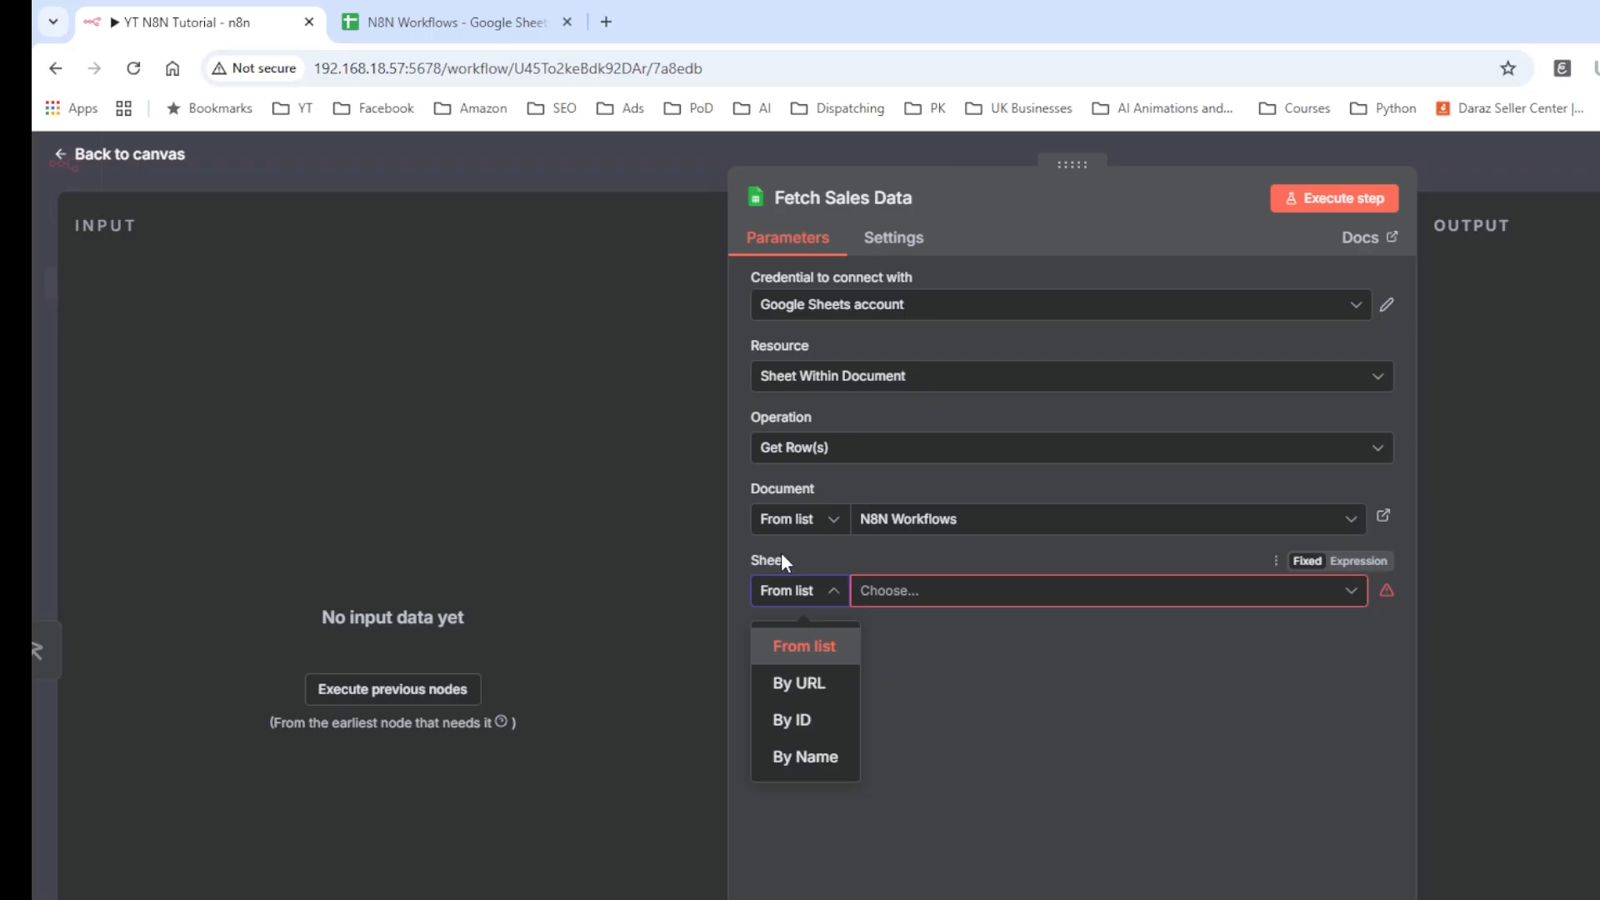
{"action": "left_click", "coordinate": [450, 22]}
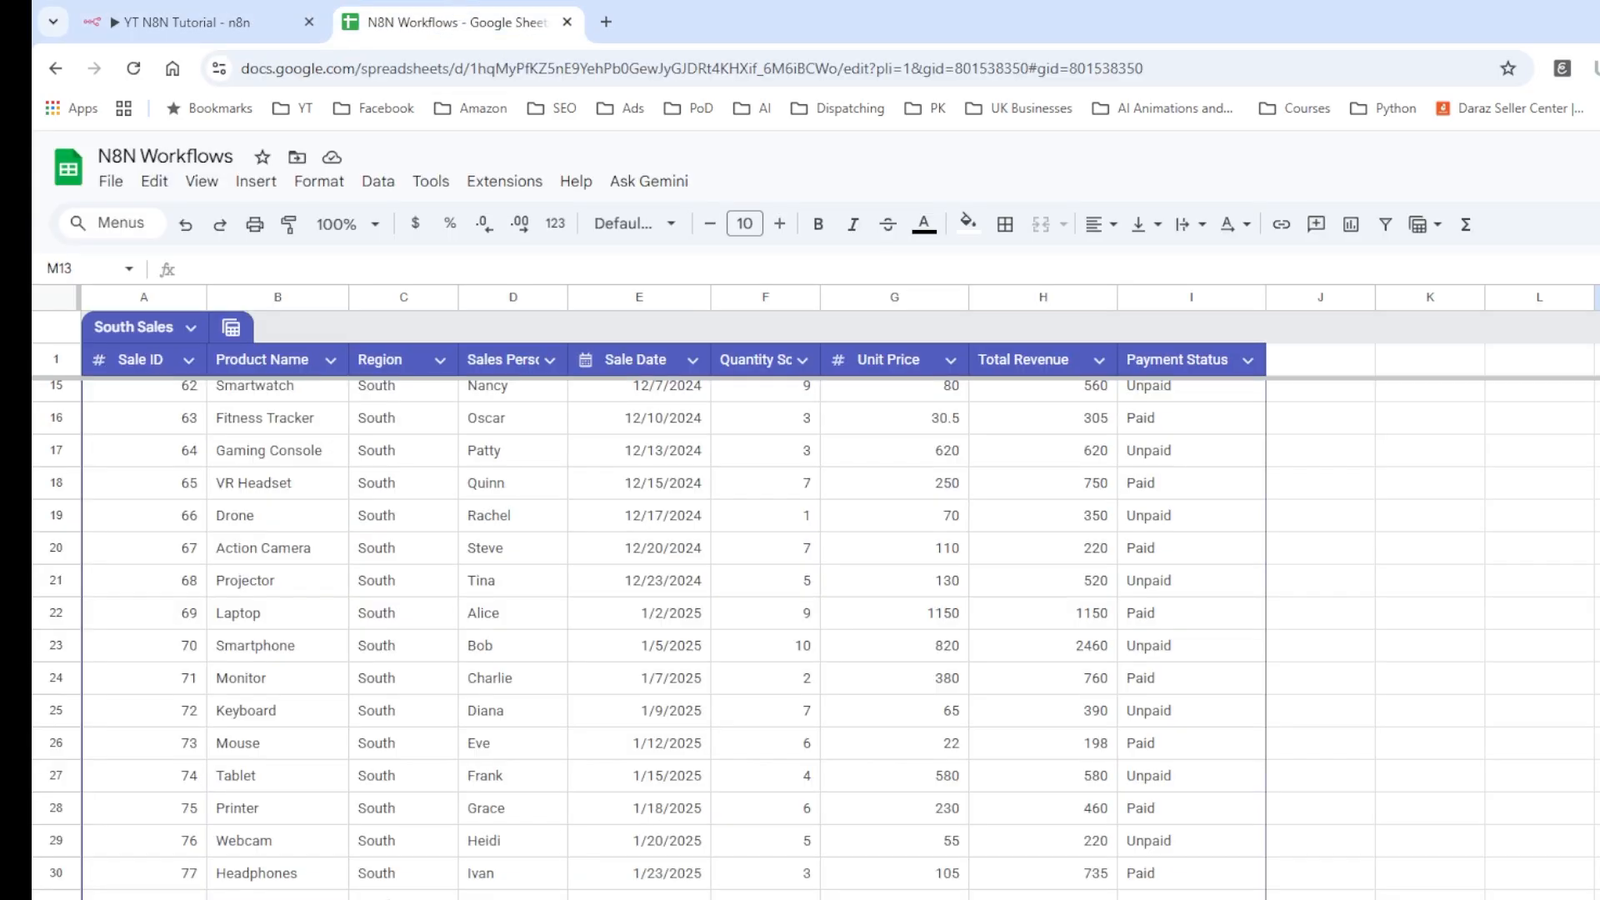
{"action": "scroll", "coordinate": [979, 555], "scroll_direction": "up", "scroll_amount": 3}
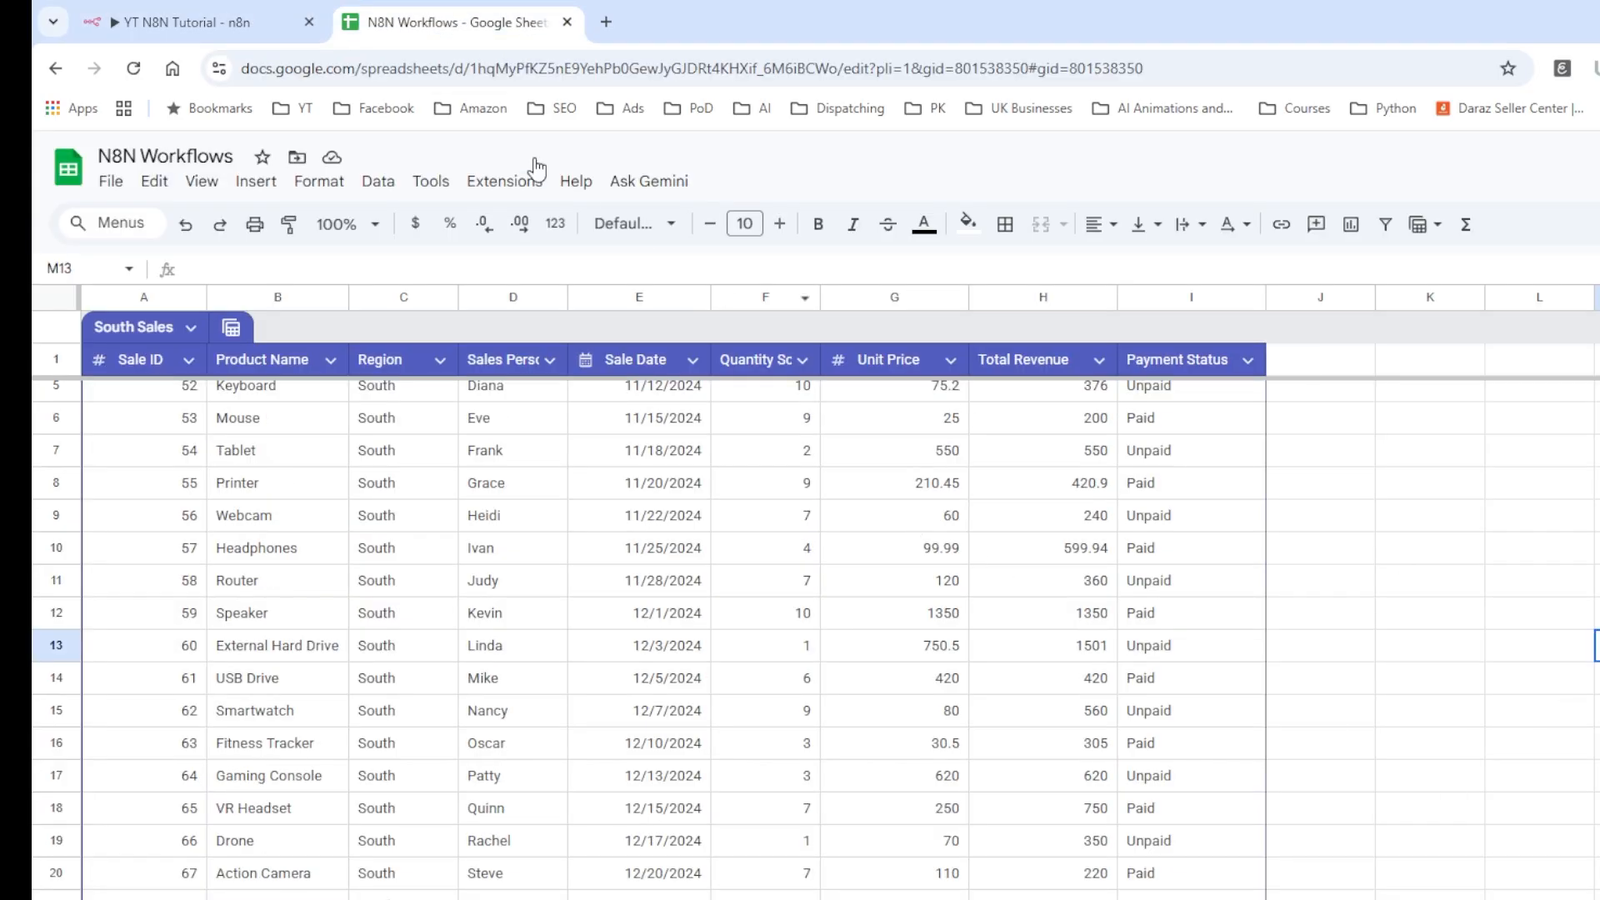
{"action": "left_click", "coordinate": [196, 27]}
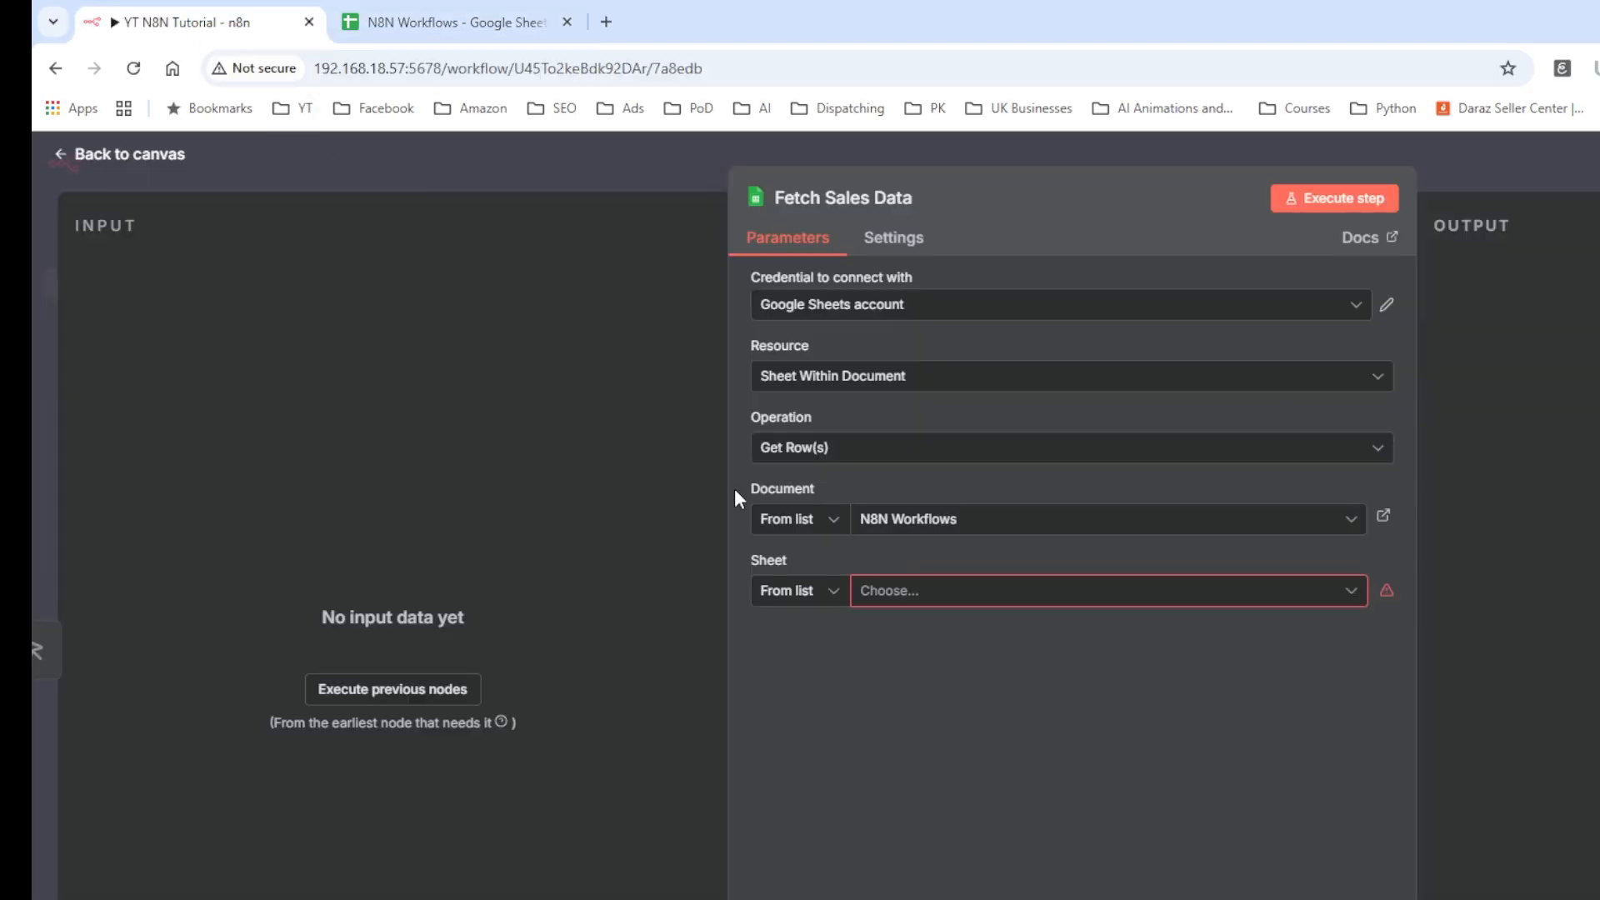
{"action": "left_click", "coordinate": [1117, 596]}
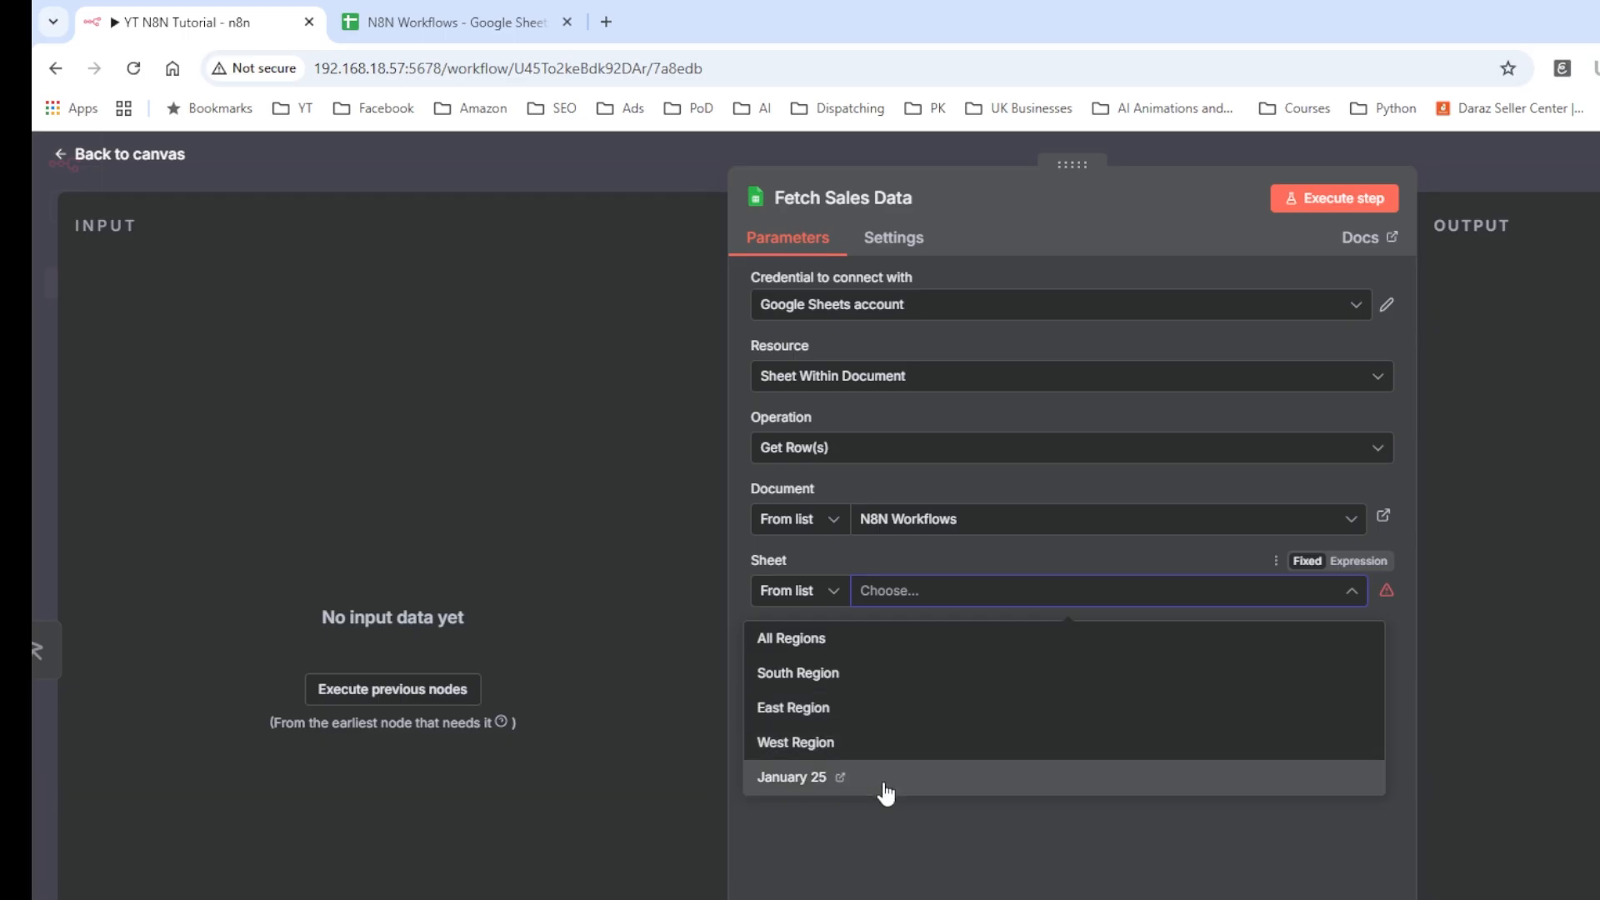
{"action": "left_click", "coordinate": [825, 673]}
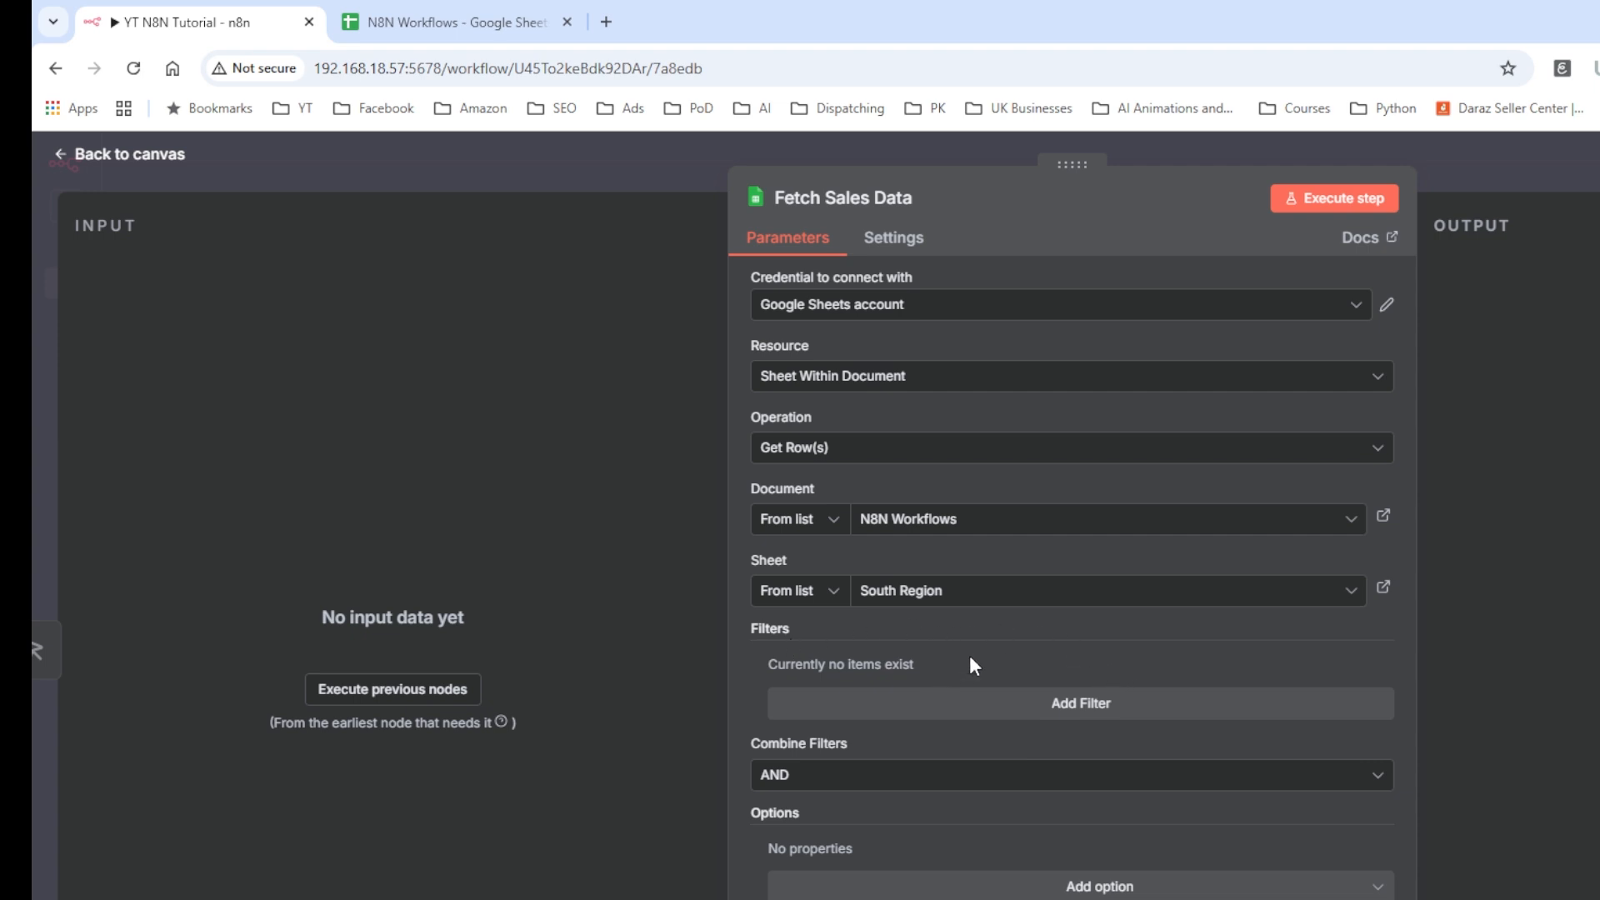
Step: Check the South Region sales data from its first rows in the N8N Workflows spreadsheet
{"action": "left_click", "coordinate": [446, 18]}
{"action": "scroll", "coordinate": [1043, 738], "scroll_direction": "up", "scroll_amount": 1}
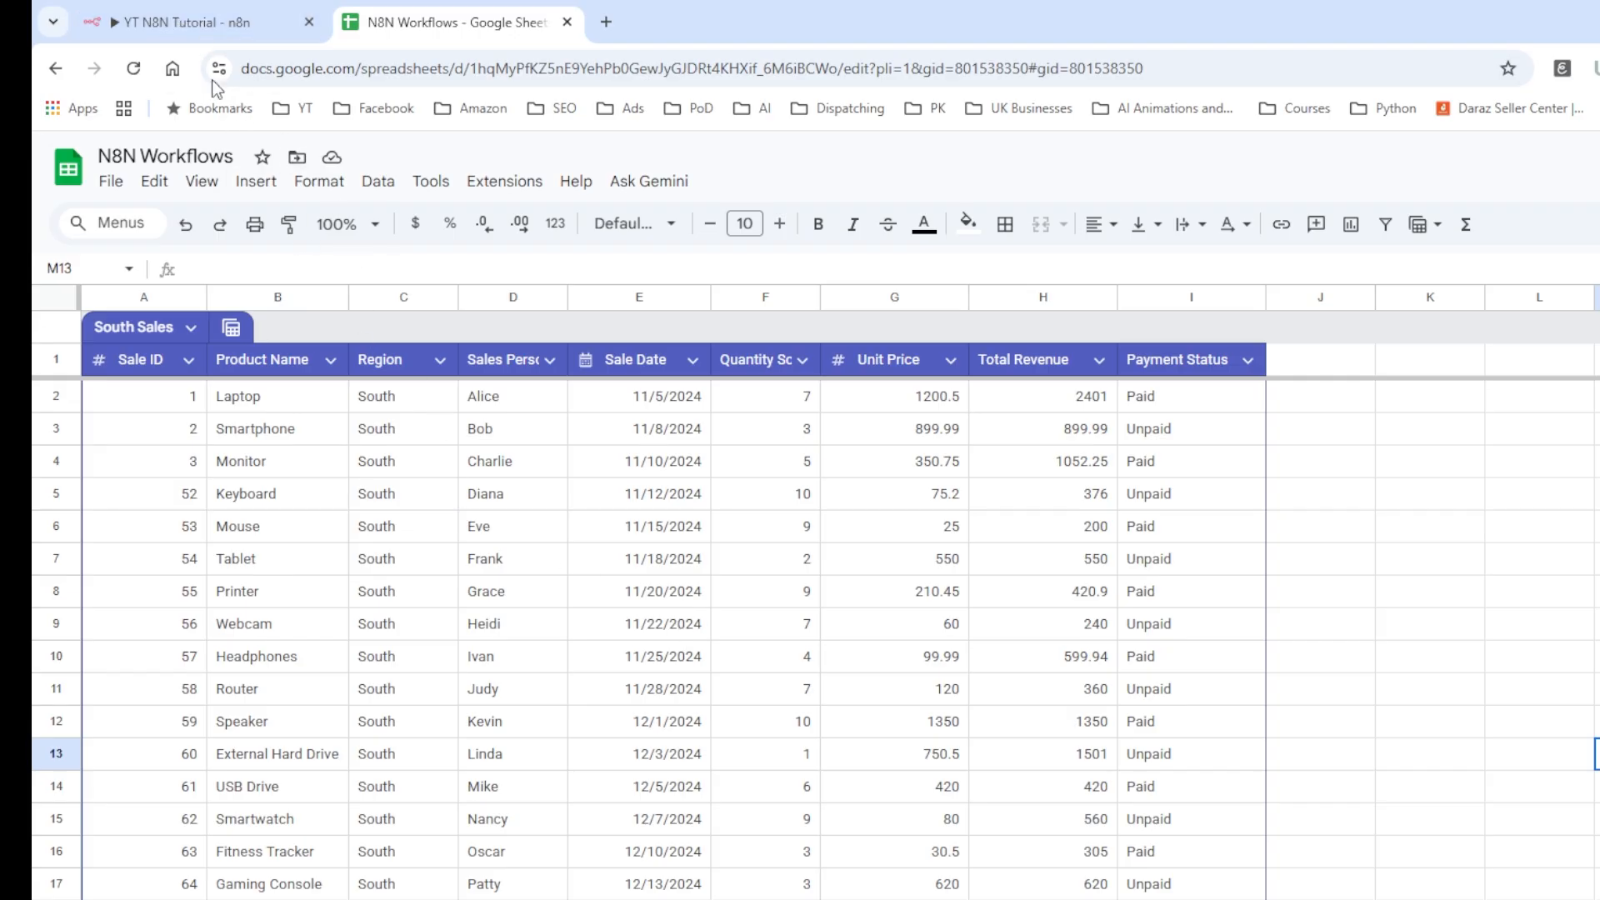
{"action": "left_click", "coordinate": [192, 21]}
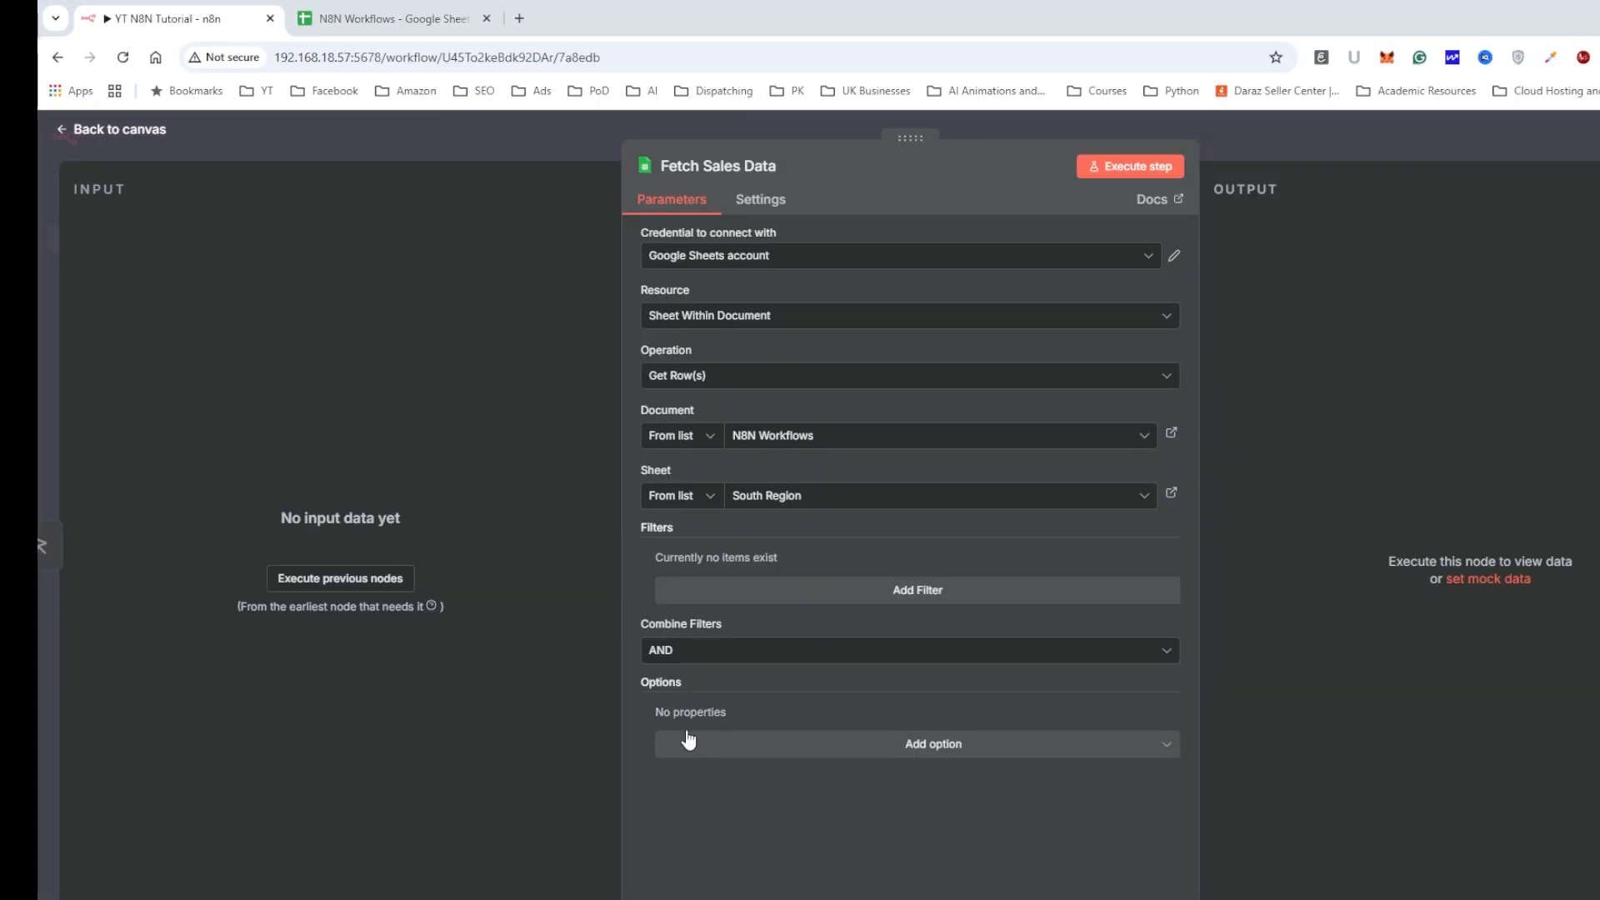
Step: Add the Output Formatting option to the node, view its general formatting choices, and remove the option again
{"action": "left_click", "coordinate": [1156, 750]}
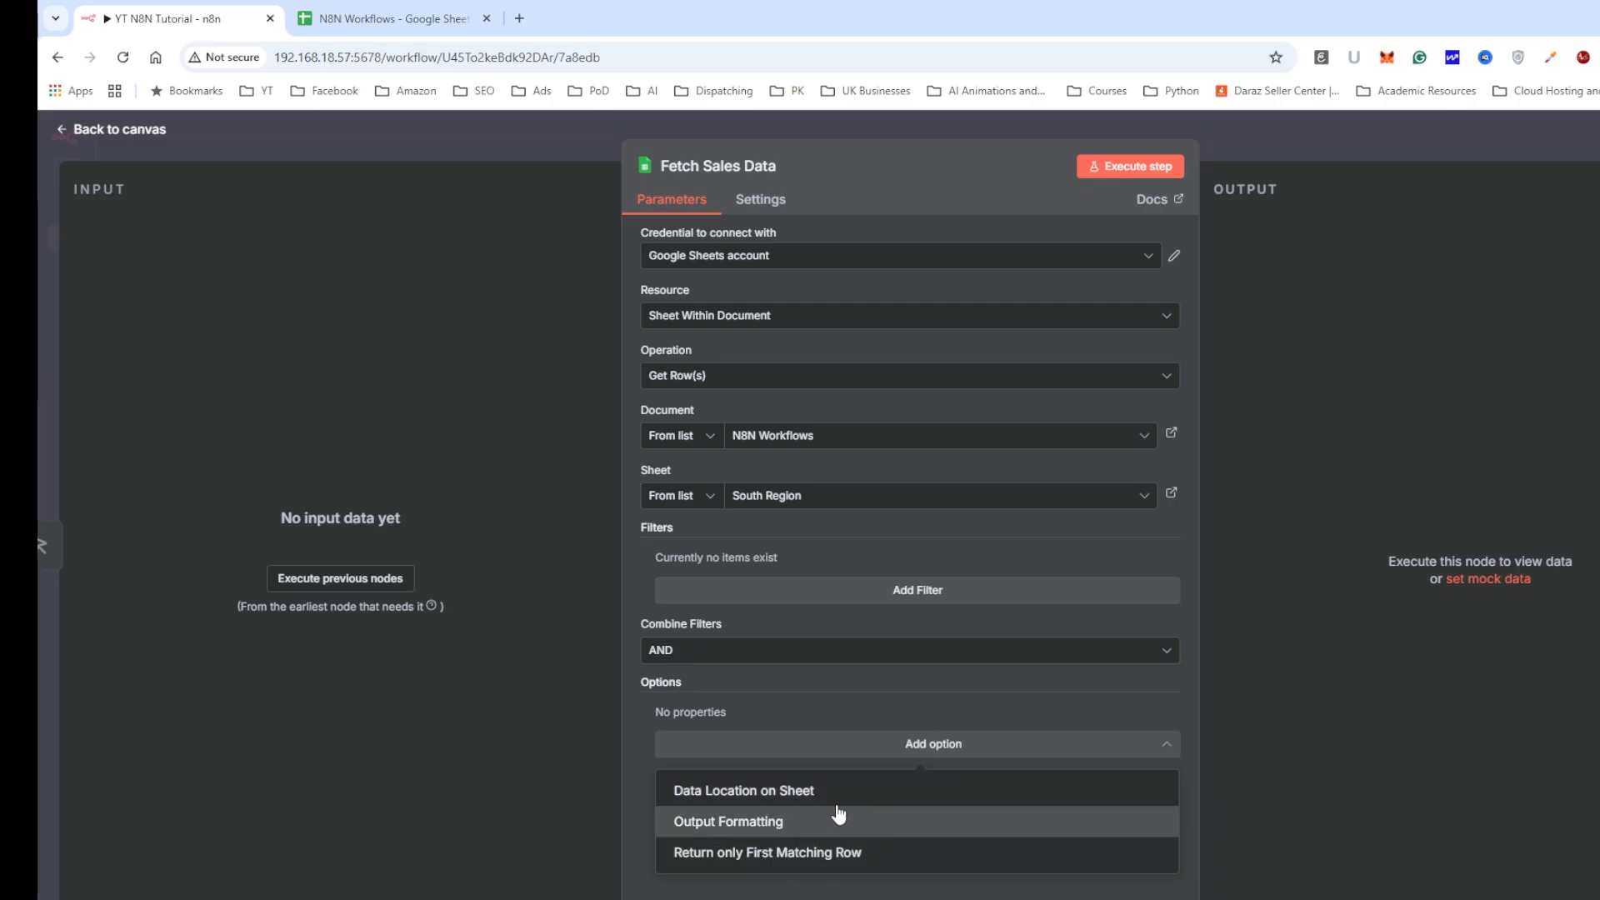
{"action": "left_click", "coordinate": [789, 823]}
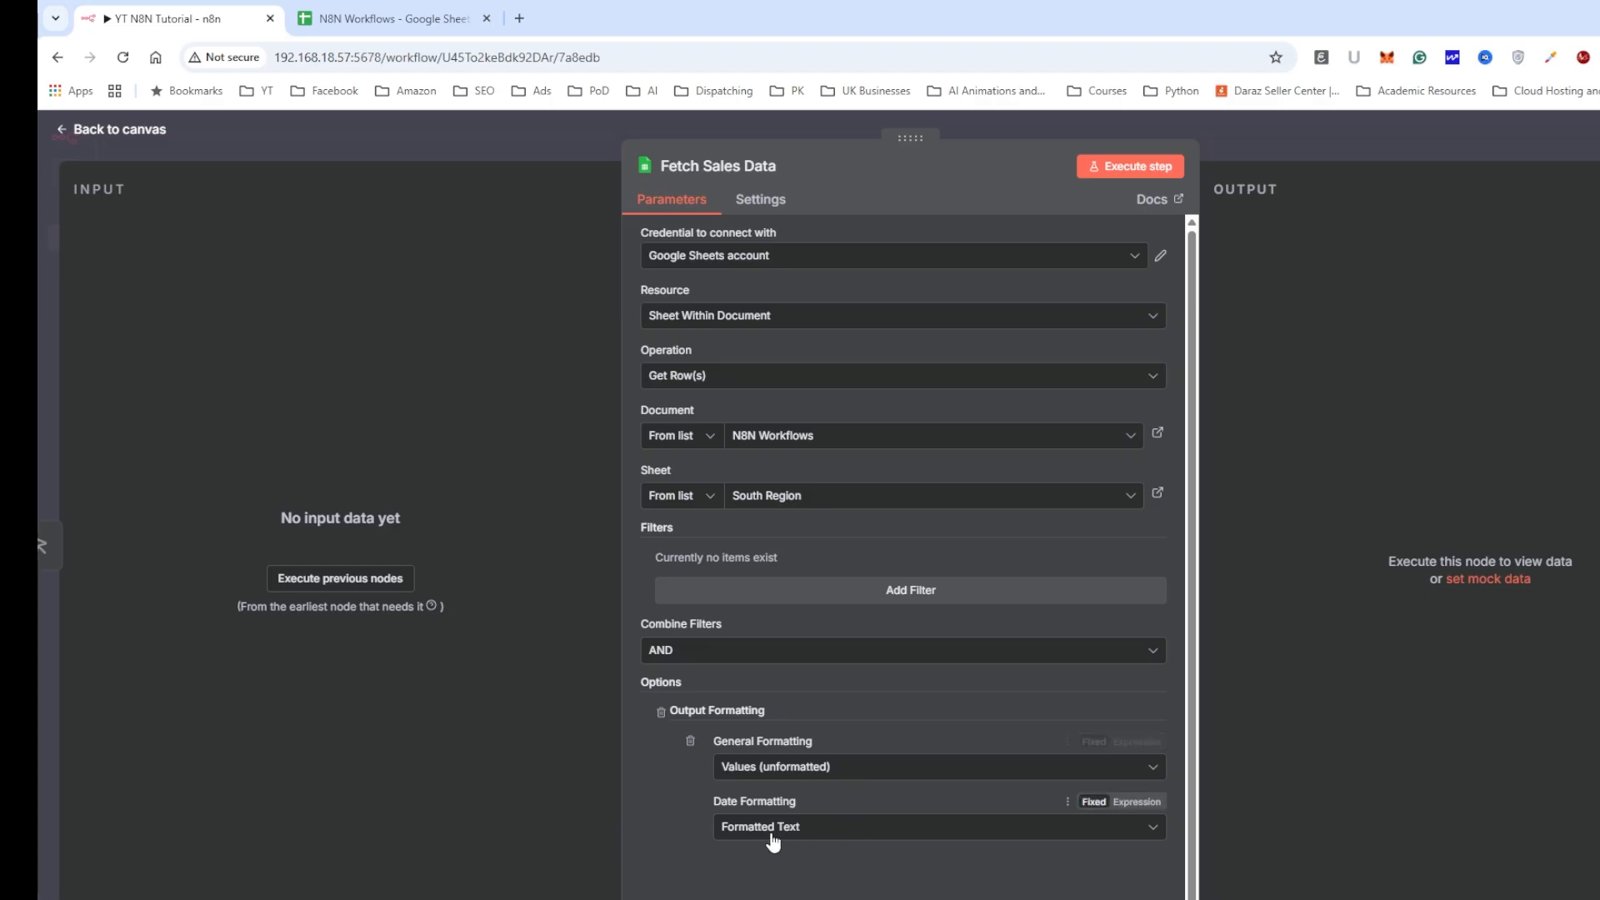
{"action": "left_click", "coordinate": [1145, 770]}
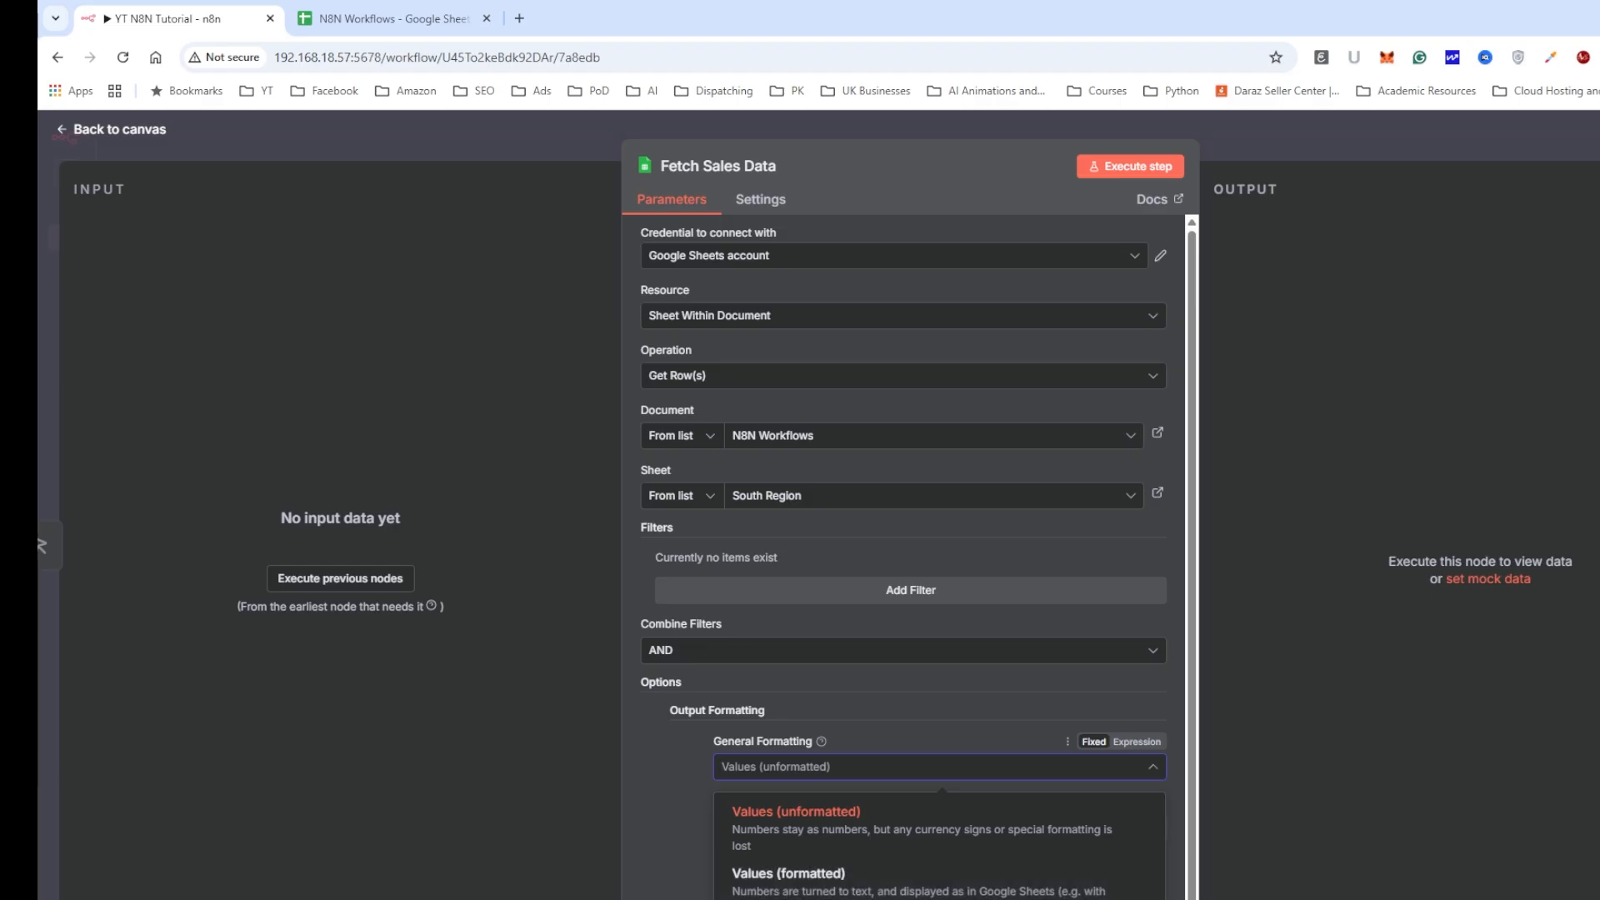
{"action": "left_click", "coordinate": [652, 779]}
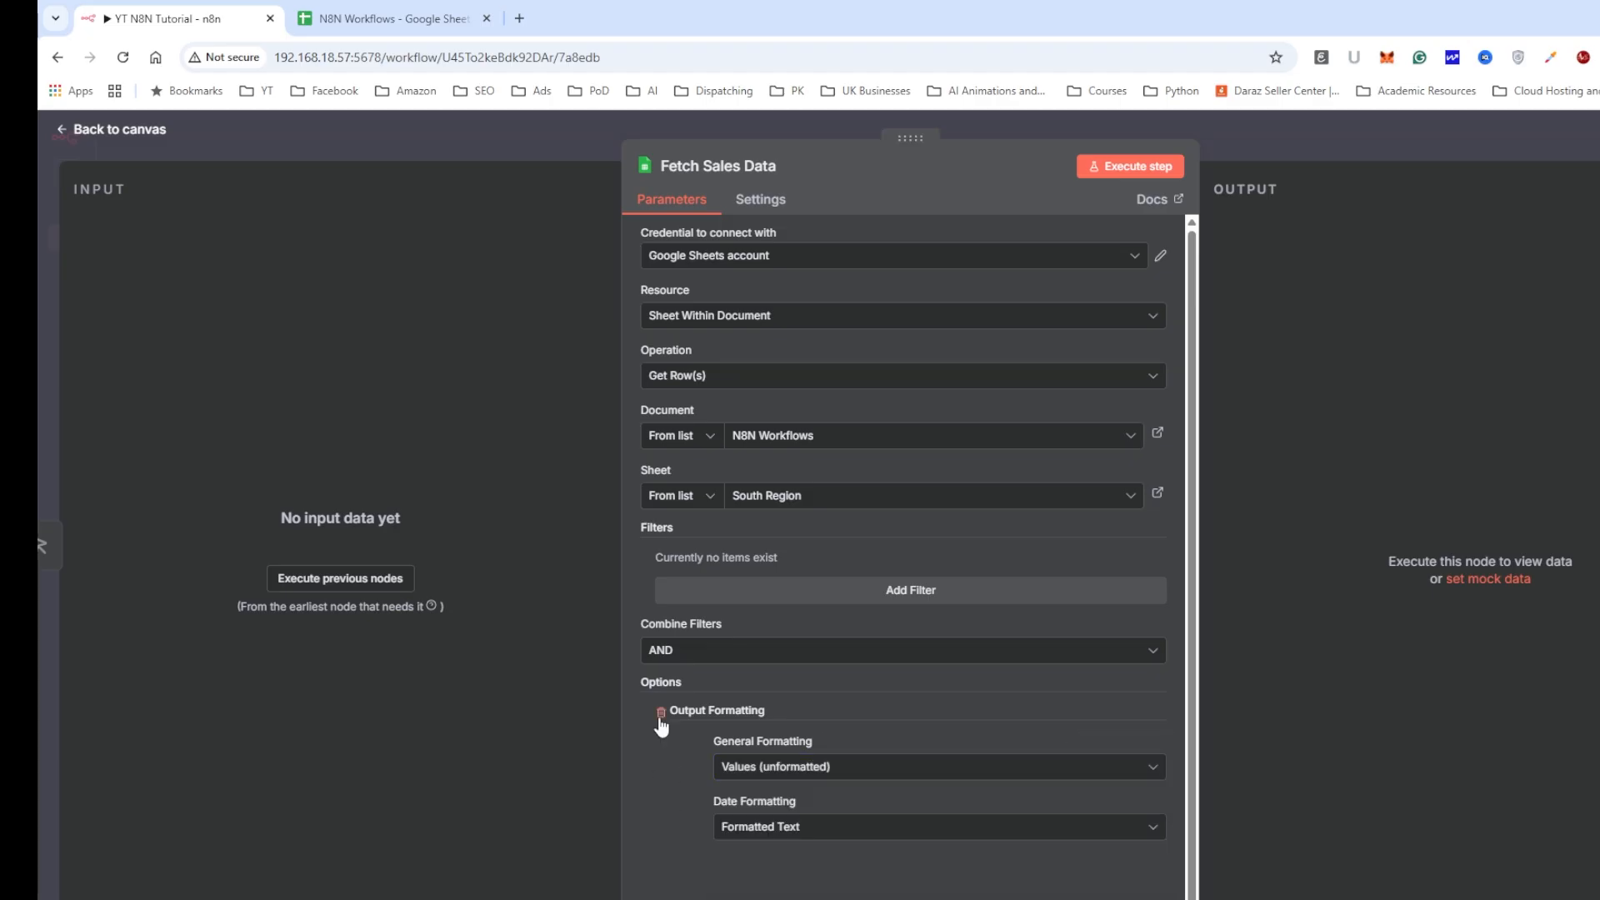
{"action": "left_click", "coordinate": [661, 713]}
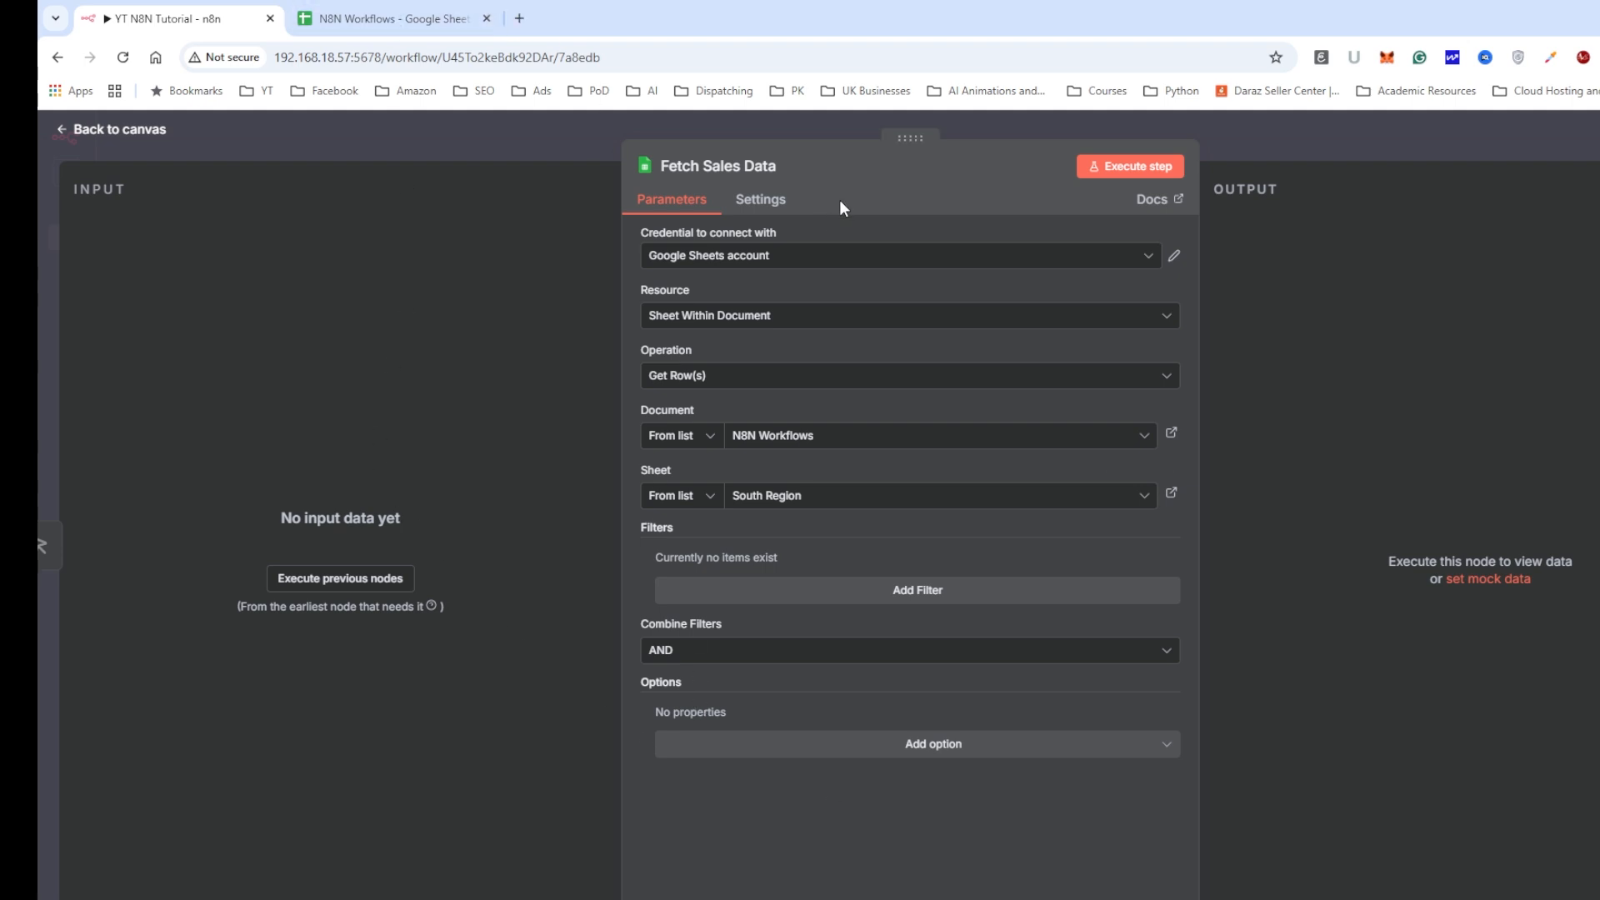
Step: Execute the Fetch Sales Data step and set the output page size to all to see every returned row
{"action": "left_click", "coordinate": [1120, 169]}
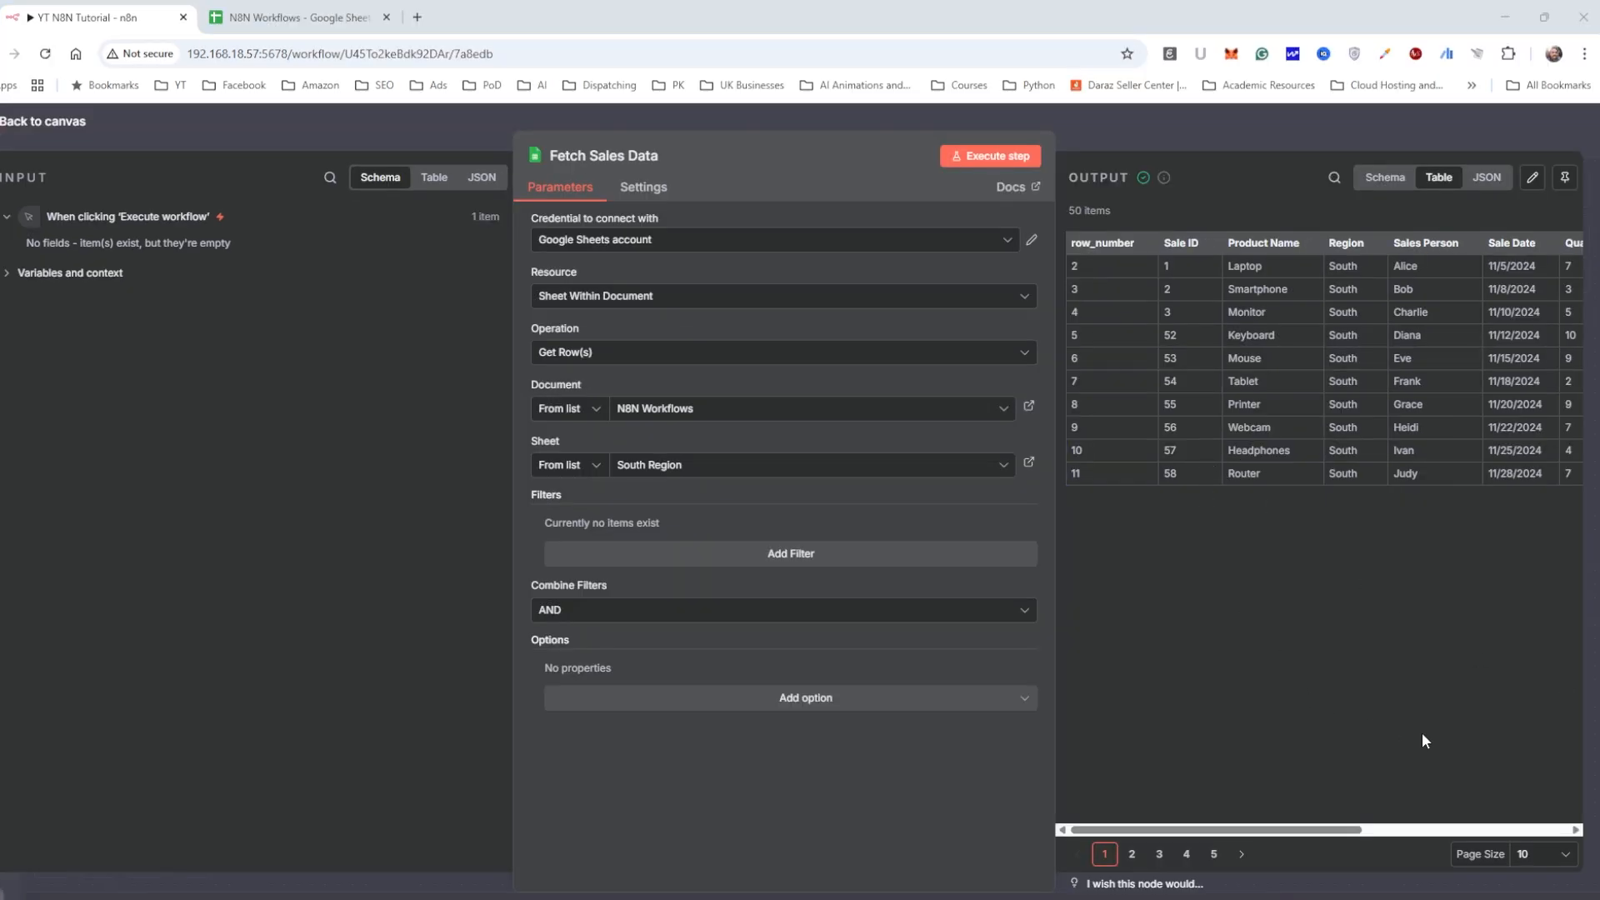
{"action": "left_click", "coordinate": [1564, 856]}
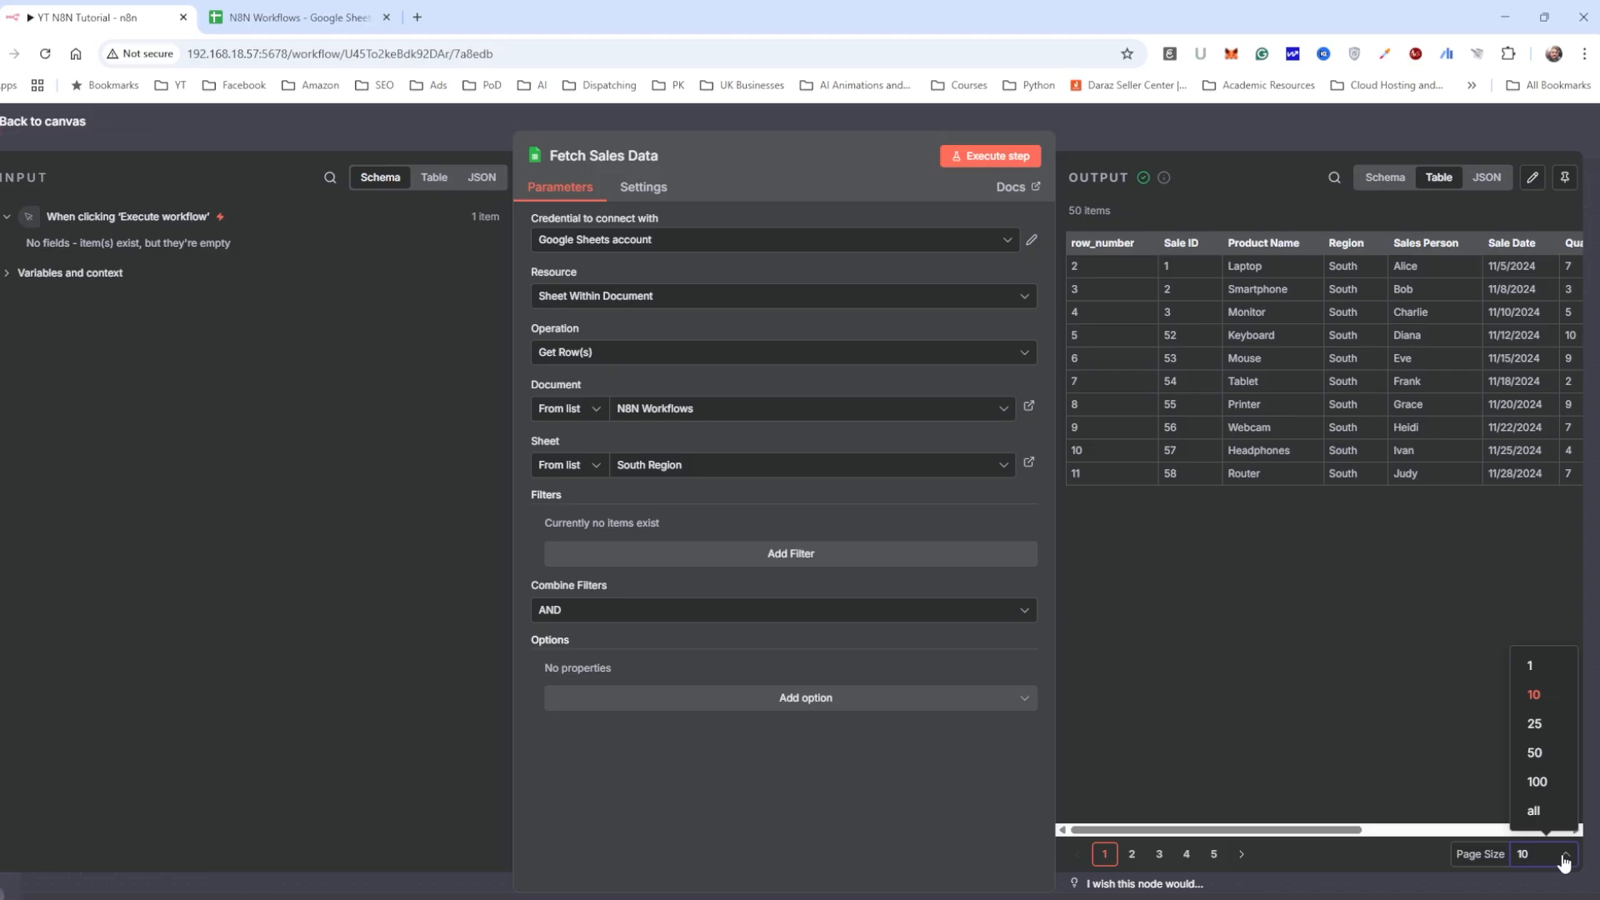
{"action": "left_click", "coordinate": [1547, 809]}
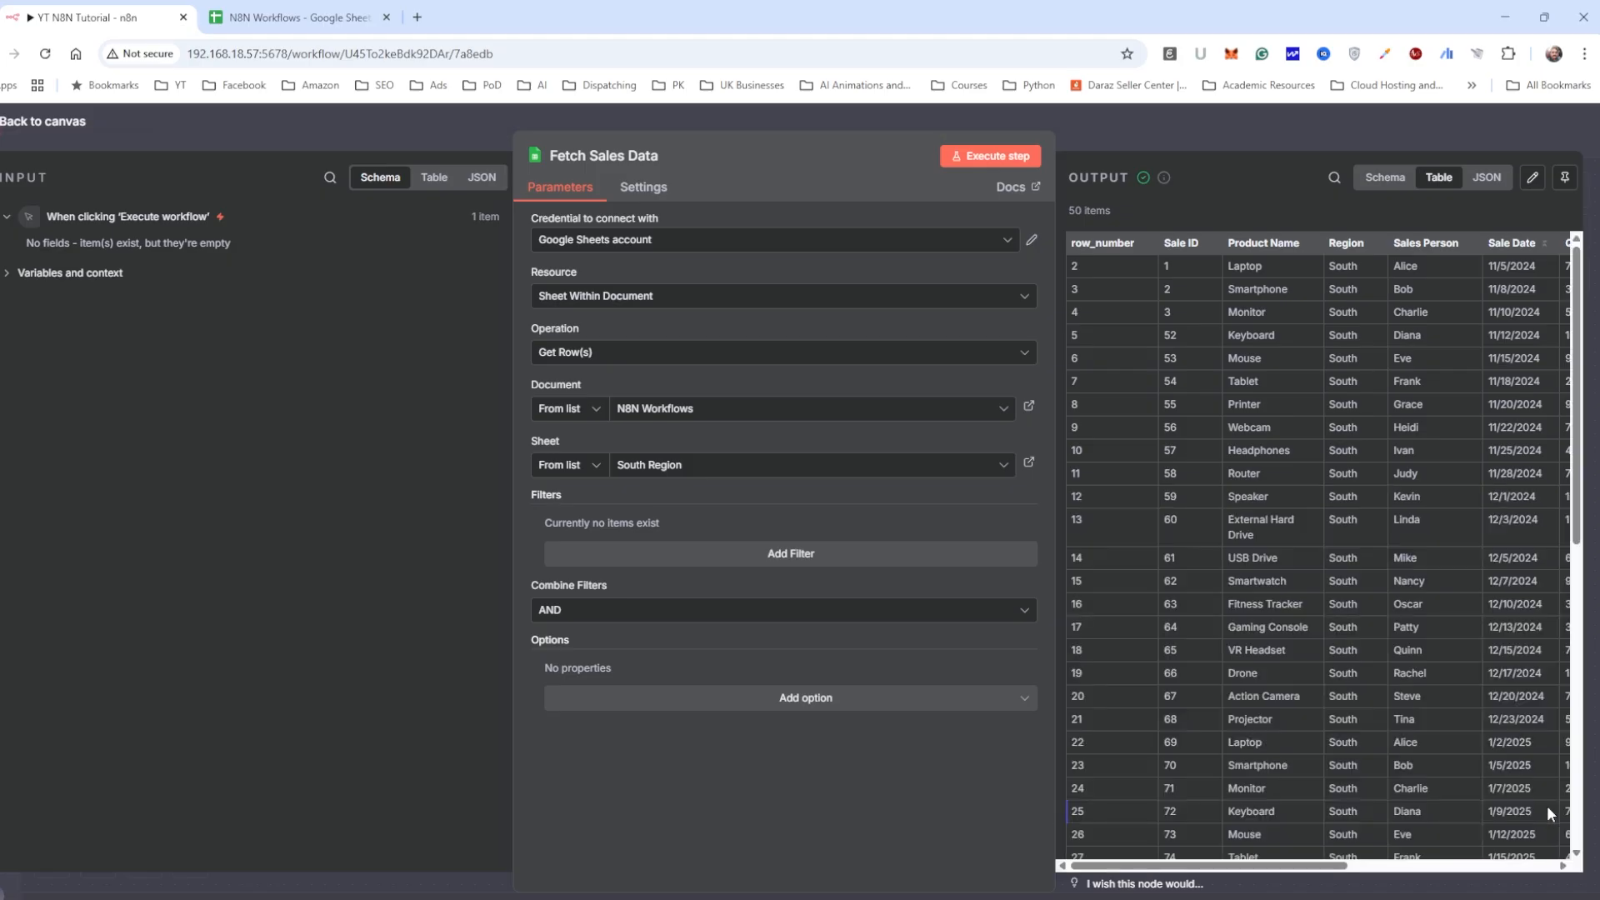
{"action": "left_click_drag", "start_coordinate": [1582, 441], "coordinate": [1583, 750]}
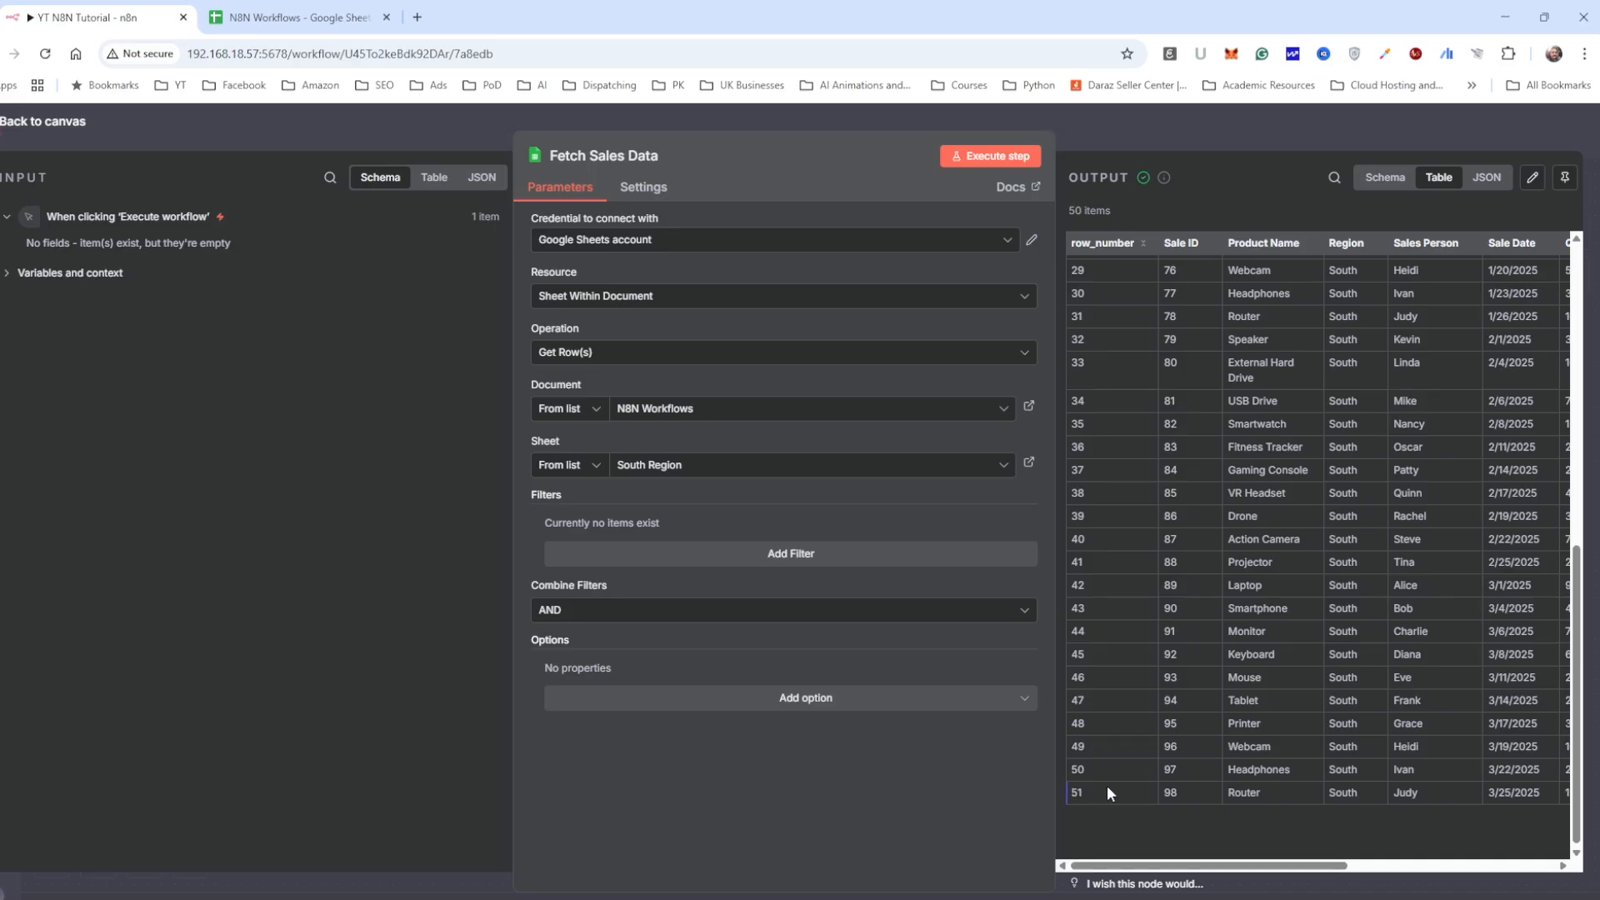
Step: Select the sale IDs in A2:A51 of the South Region sheet and compare the data with the node's output
{"action": "scroll", "coordinate": [1152, 607], "scroll_direction": "up", "scroll_amount": 10}
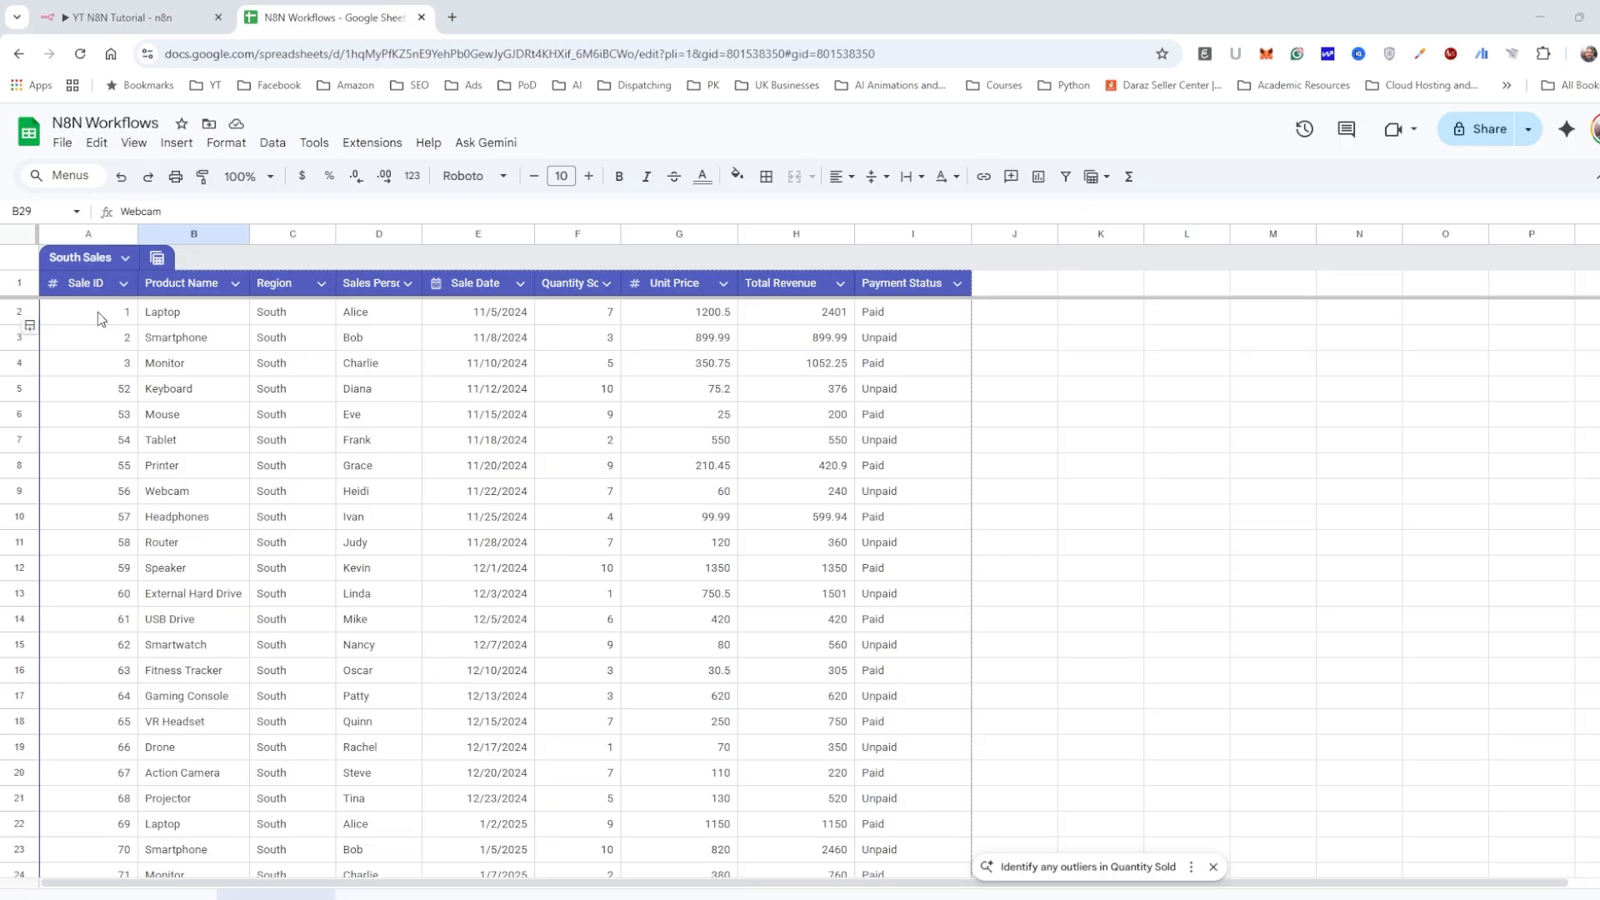
{"action": "scroll", "coordinate": [117, 500], "scroll_direction": "down", "scroll_amount": 11}
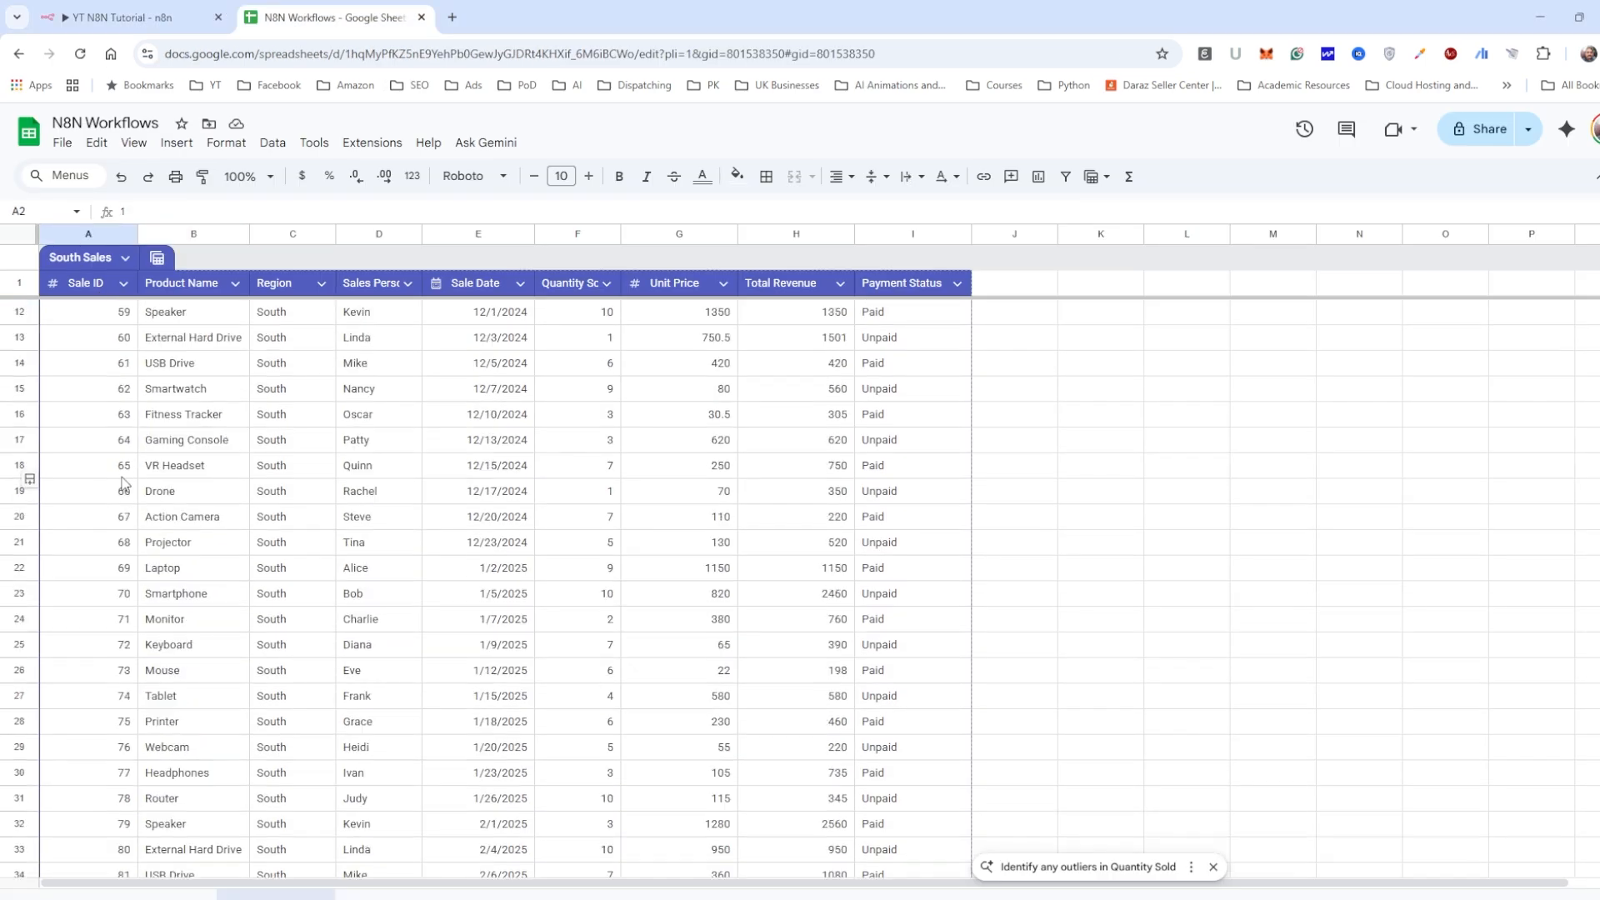
{"action": "scroll", "coordinate": [121, 530], "scroll_direction": "down", "scroll_amount": 1}
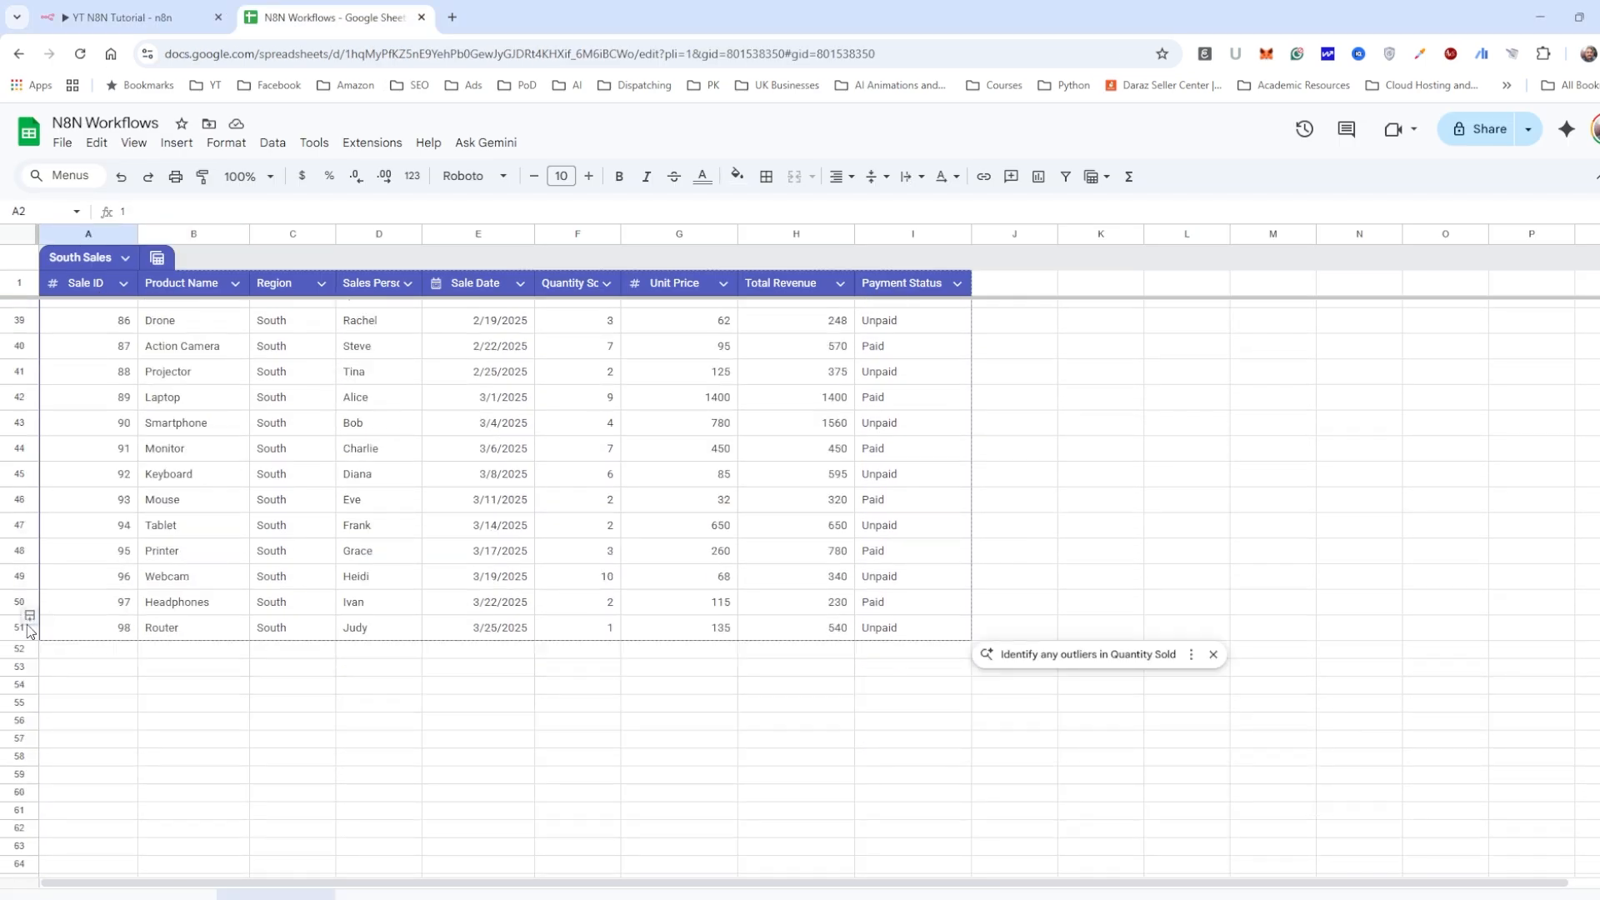
{"action": "left_click", "coordinate": [63, 631], "text": "shift"}
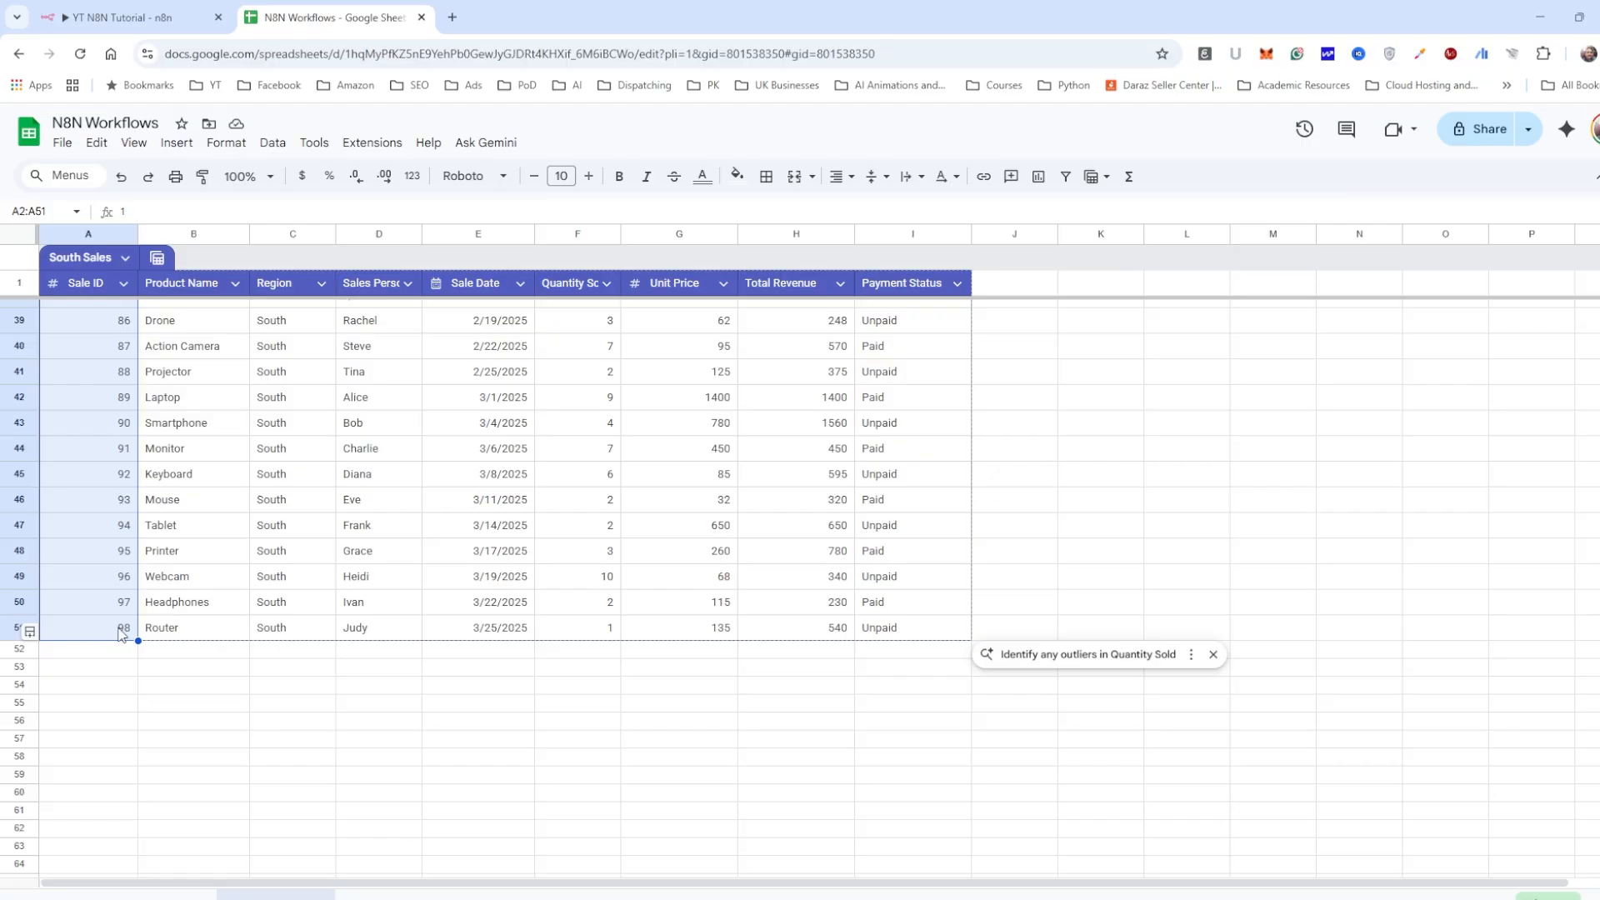
{"action": "scroll", "coordinate": [104, 631], "scroll_direction": "up", "scroll_amount": 12}
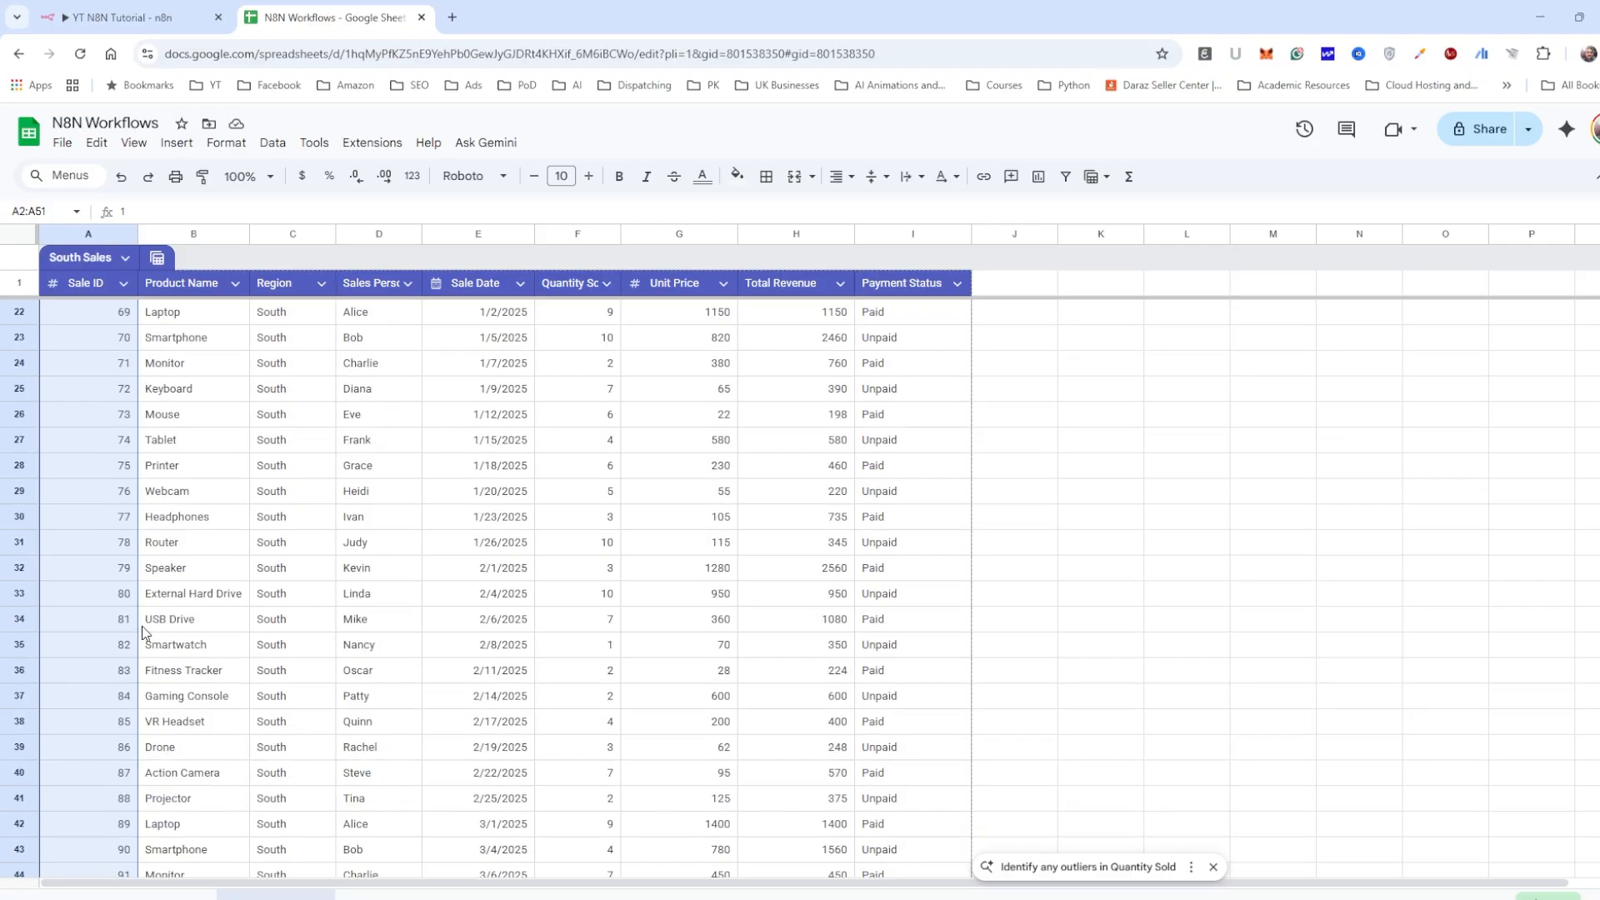
{"action": "left_click", "coordinate": [159, 12]}
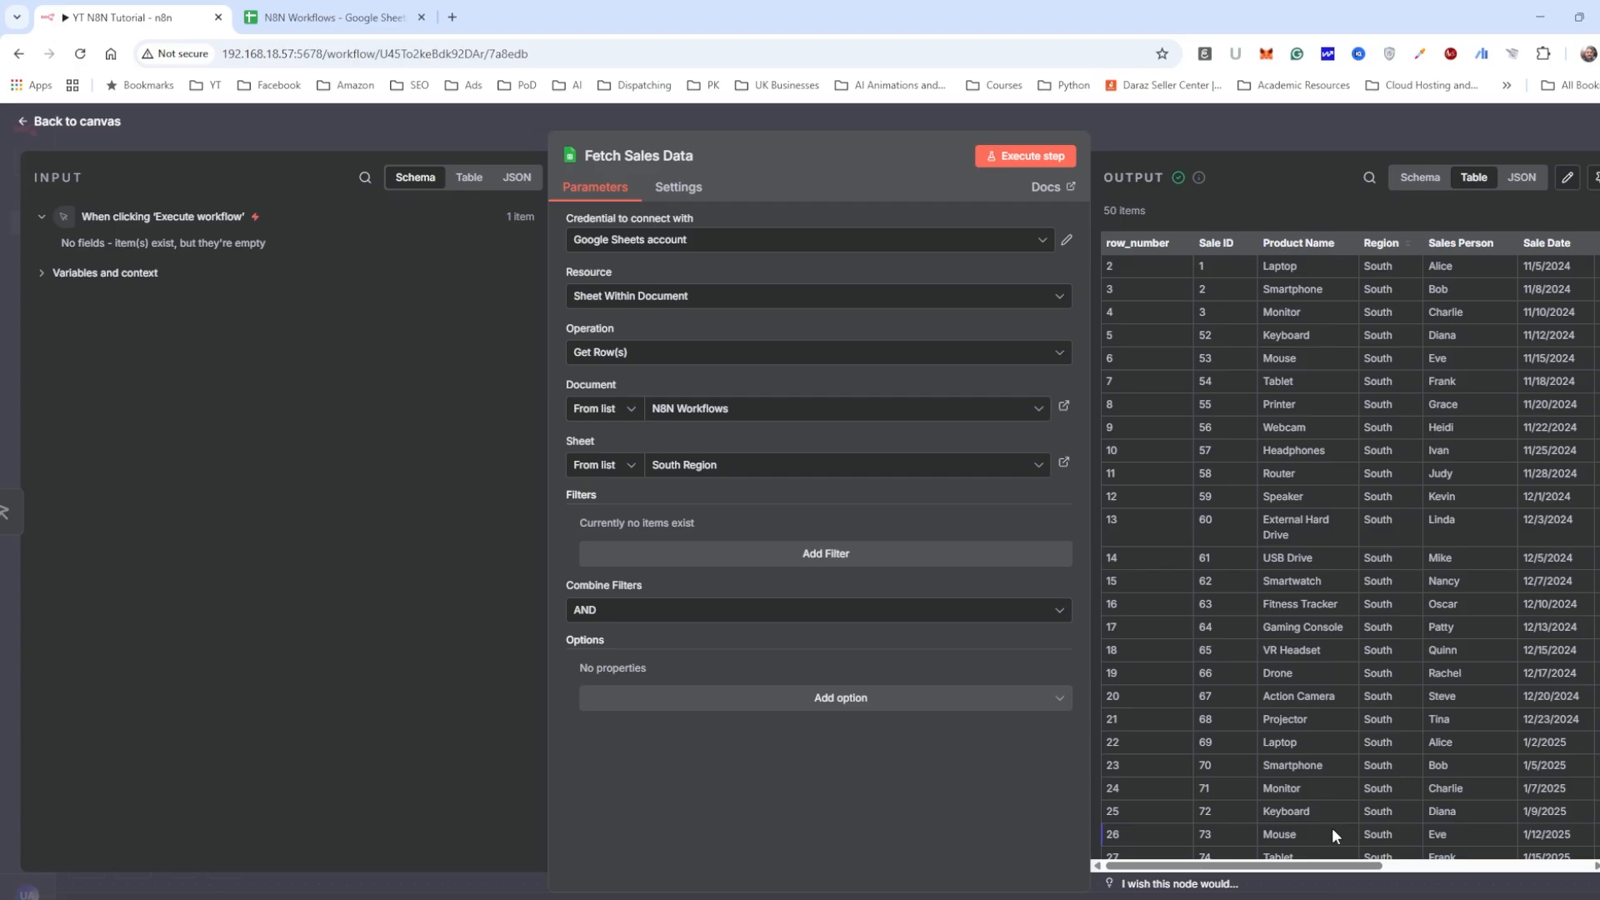
{"action": "left_click_drag", "start_coordinate": [1296, 867], "coordinate": [1331, 867]}
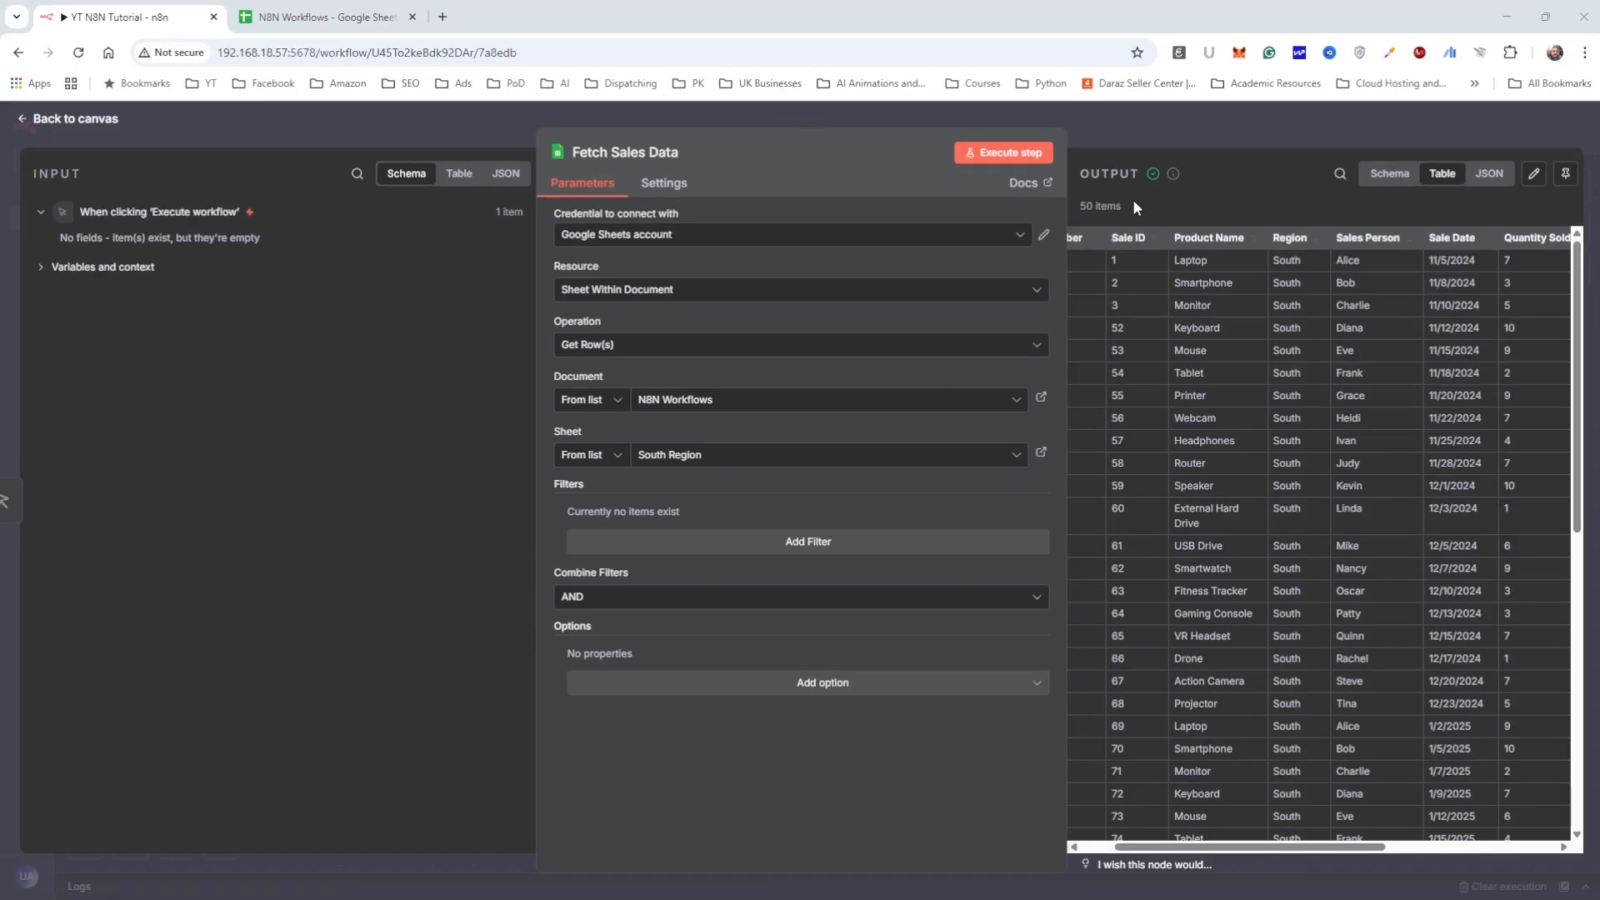
Step: Return to the canvas and move both nodes together up and to the left, and view the spreadsheet's All Regions sheet
{"action": "left_click", "coordinate": [1148, 130]}
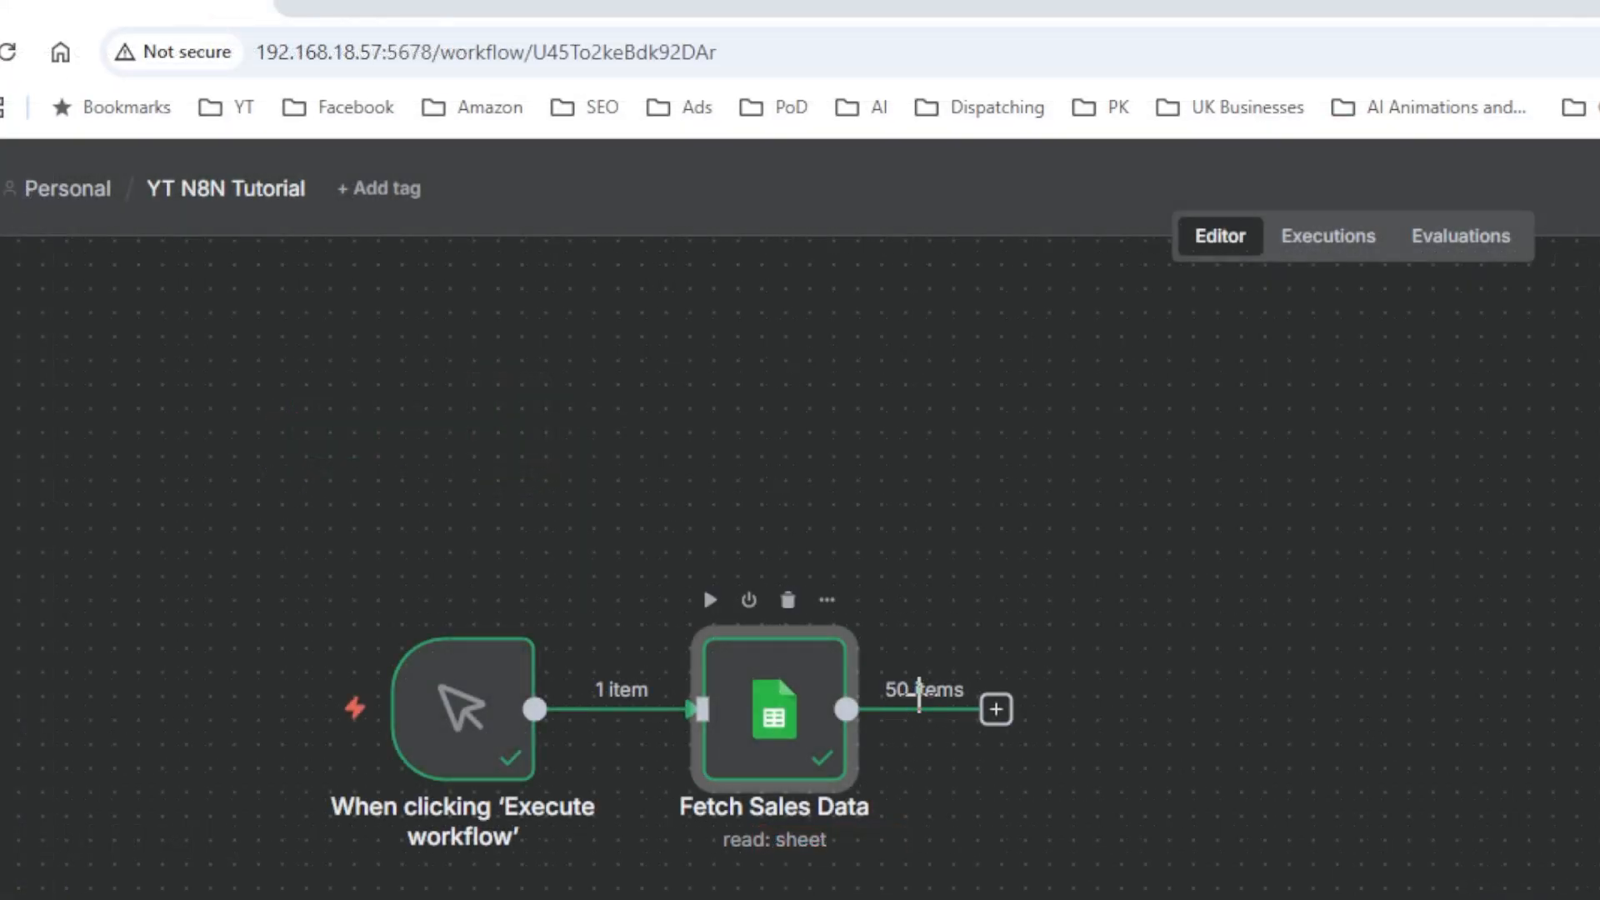
{"action": "left_click_drag", "start_coordinate": [295, 521], "coordinate": [1294, 898]}
{"action": "left_click_drag", "start_coordinate": [753, 732], "coordinate": [603, 579]}
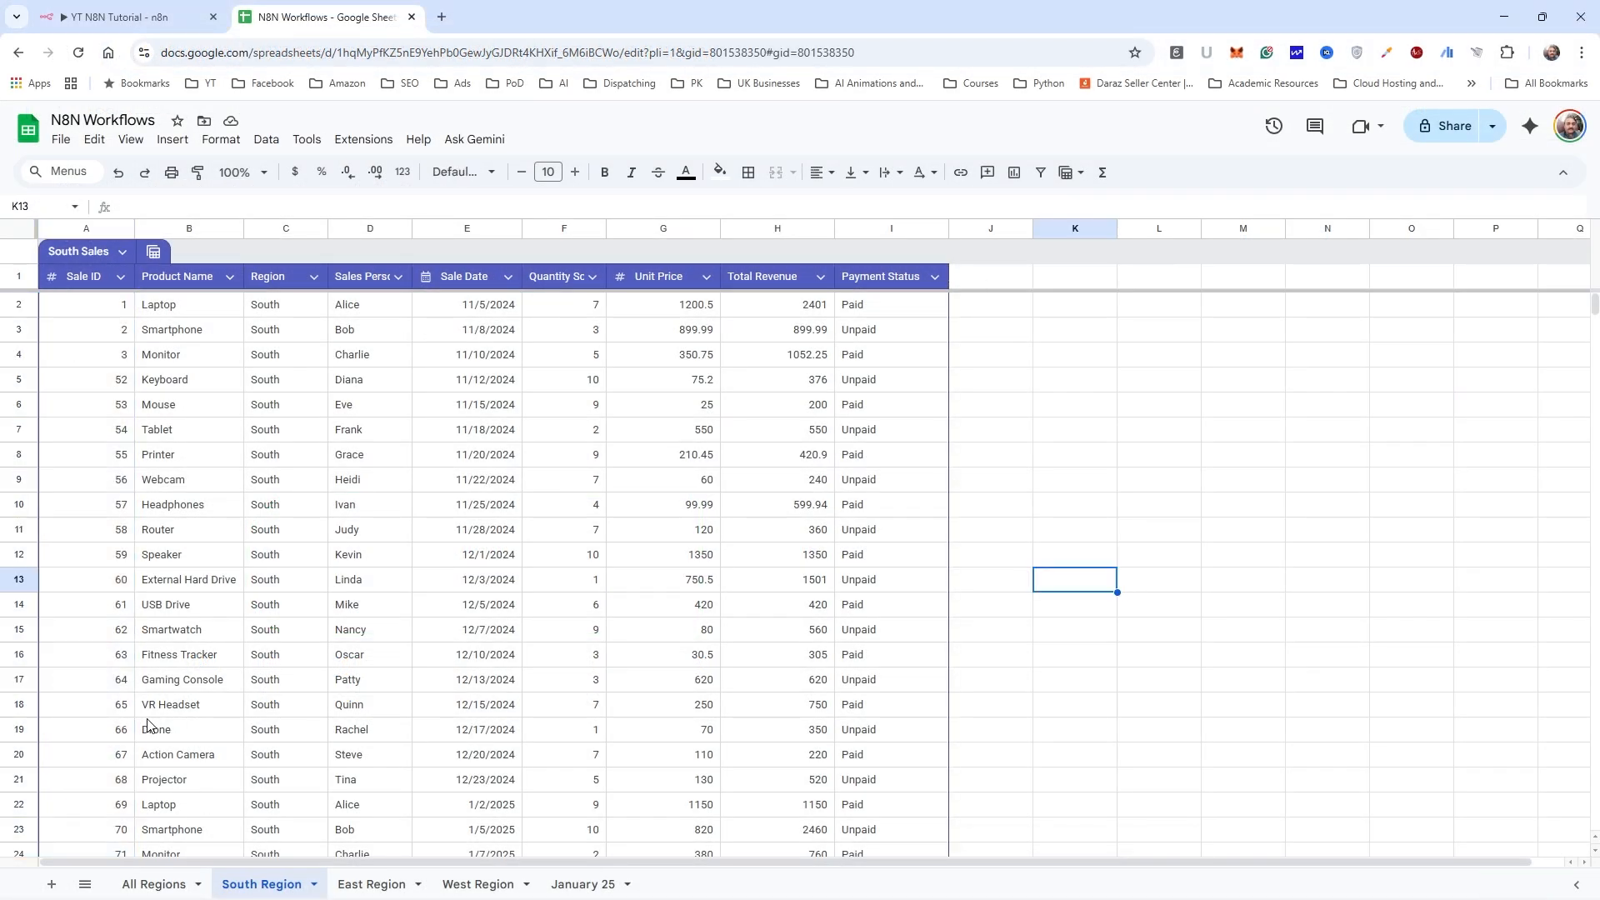
{"action": "left_click", "coordinate": [152, 885]}
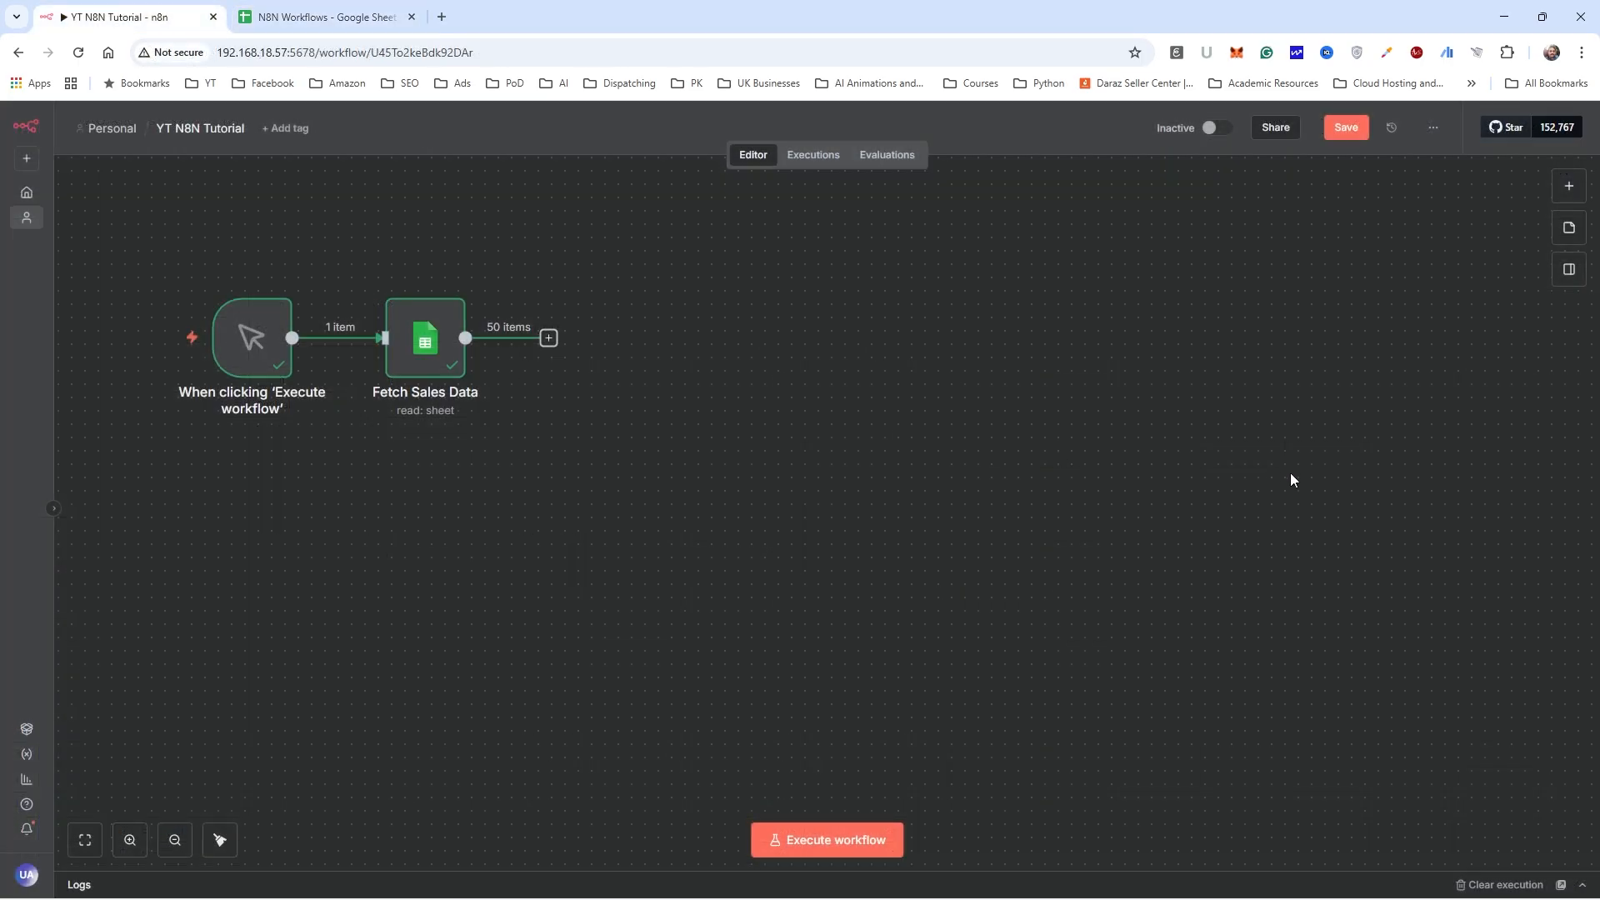
Step: Search for a Google Sheets node to follow Fetch Sales Data and open its list of actions
{"action": "left_click", "coordinate": [549, 340]}
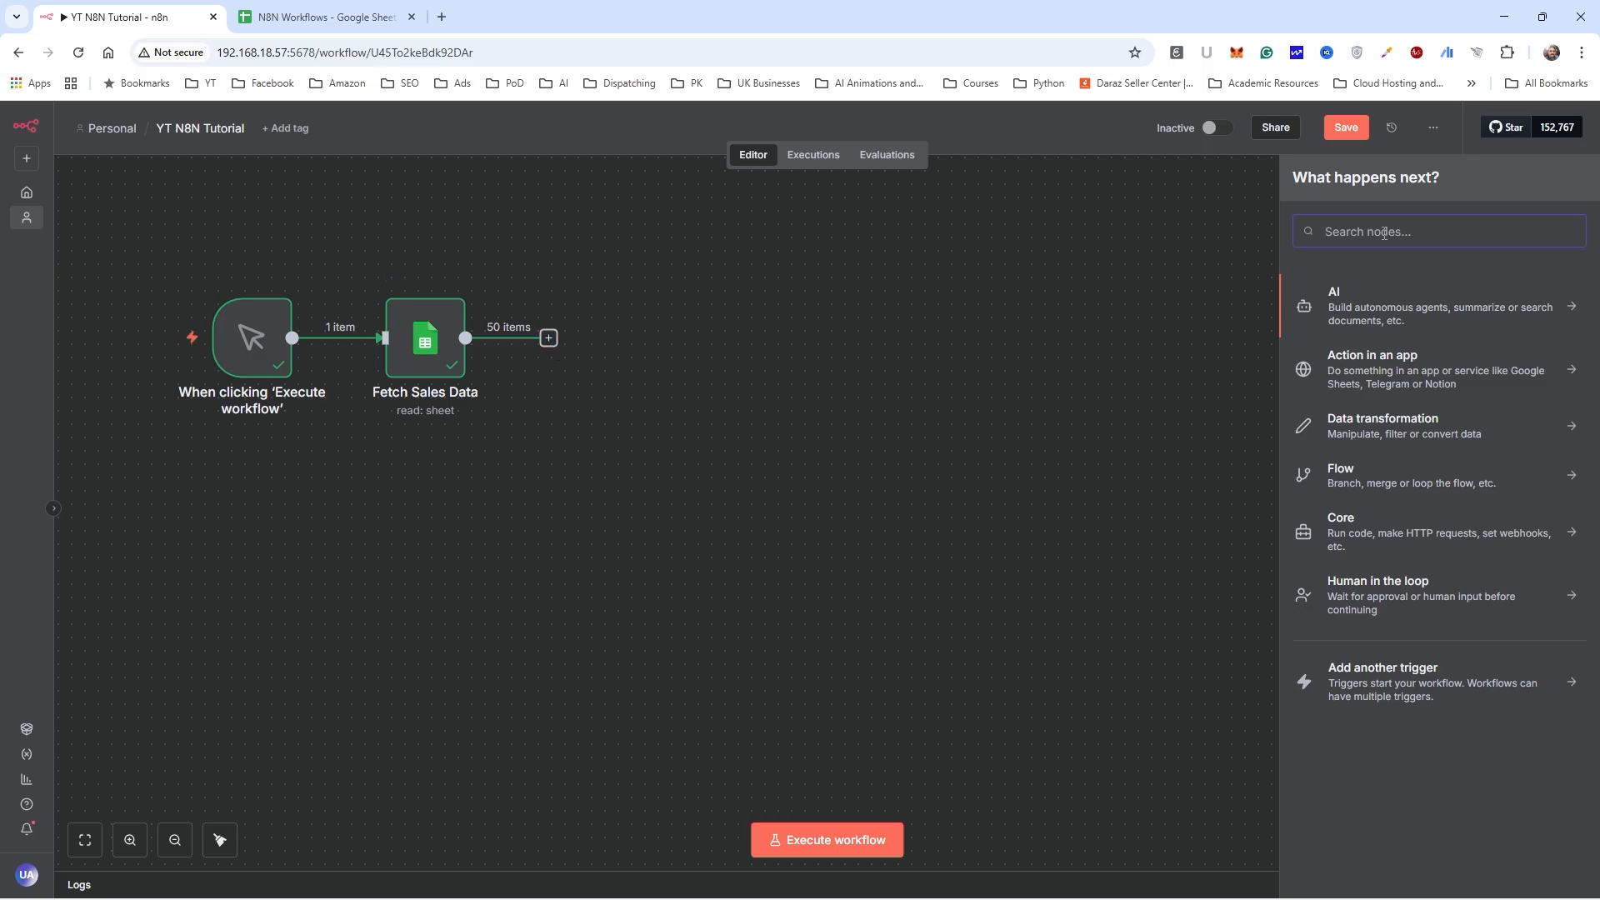
{"action": "type", "text": "google she"}
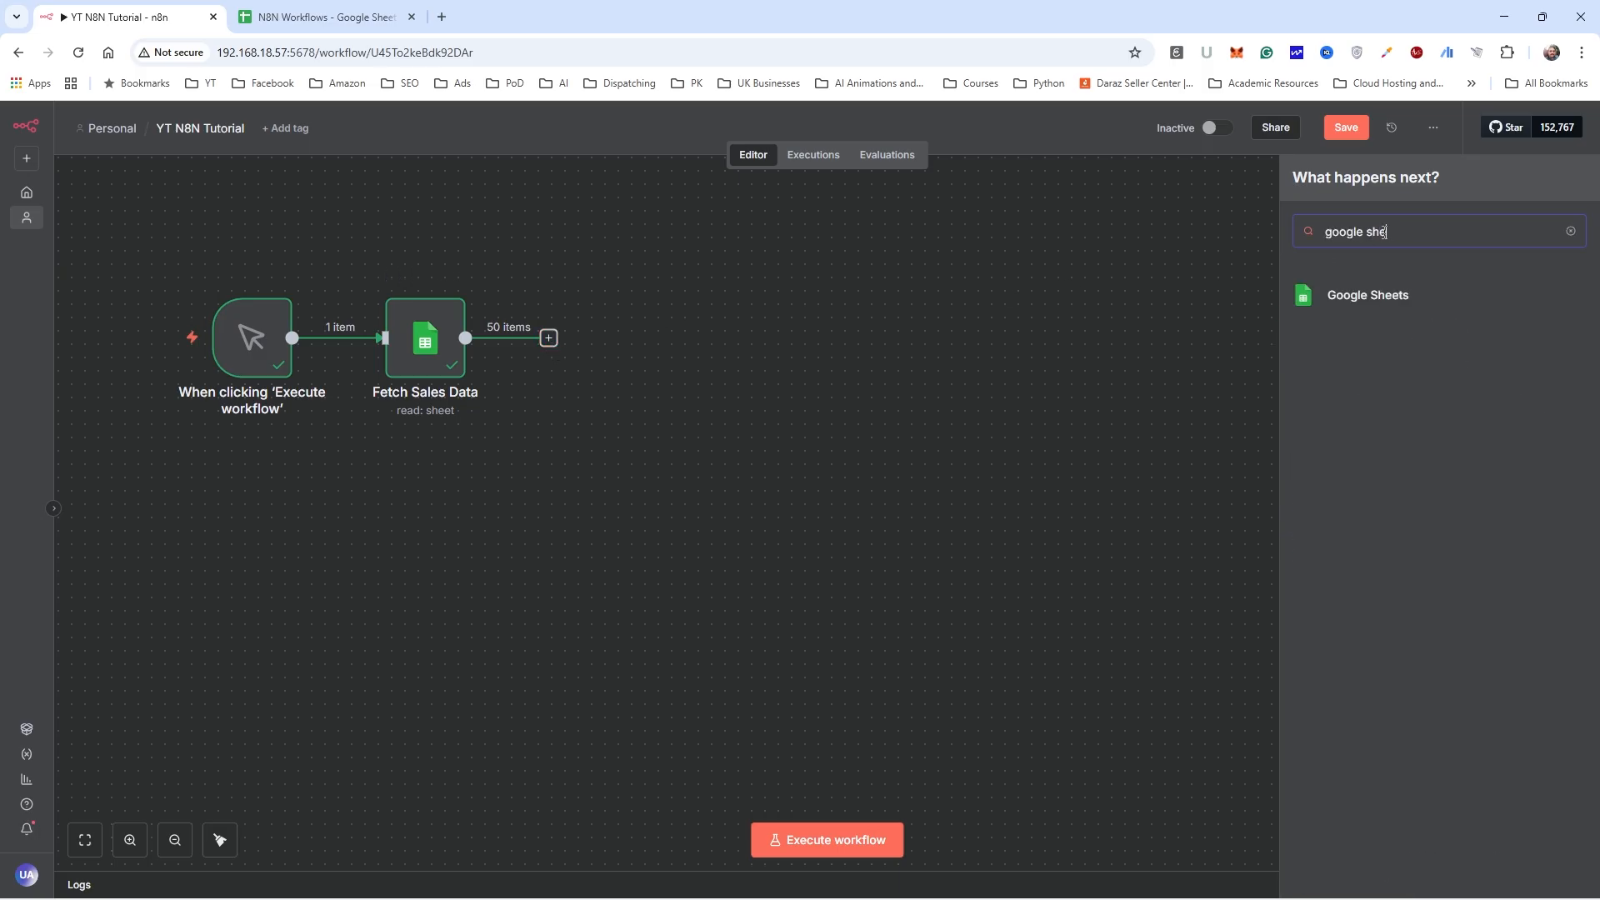
{"action": "left_click", "coordinate": [1405, 302]}
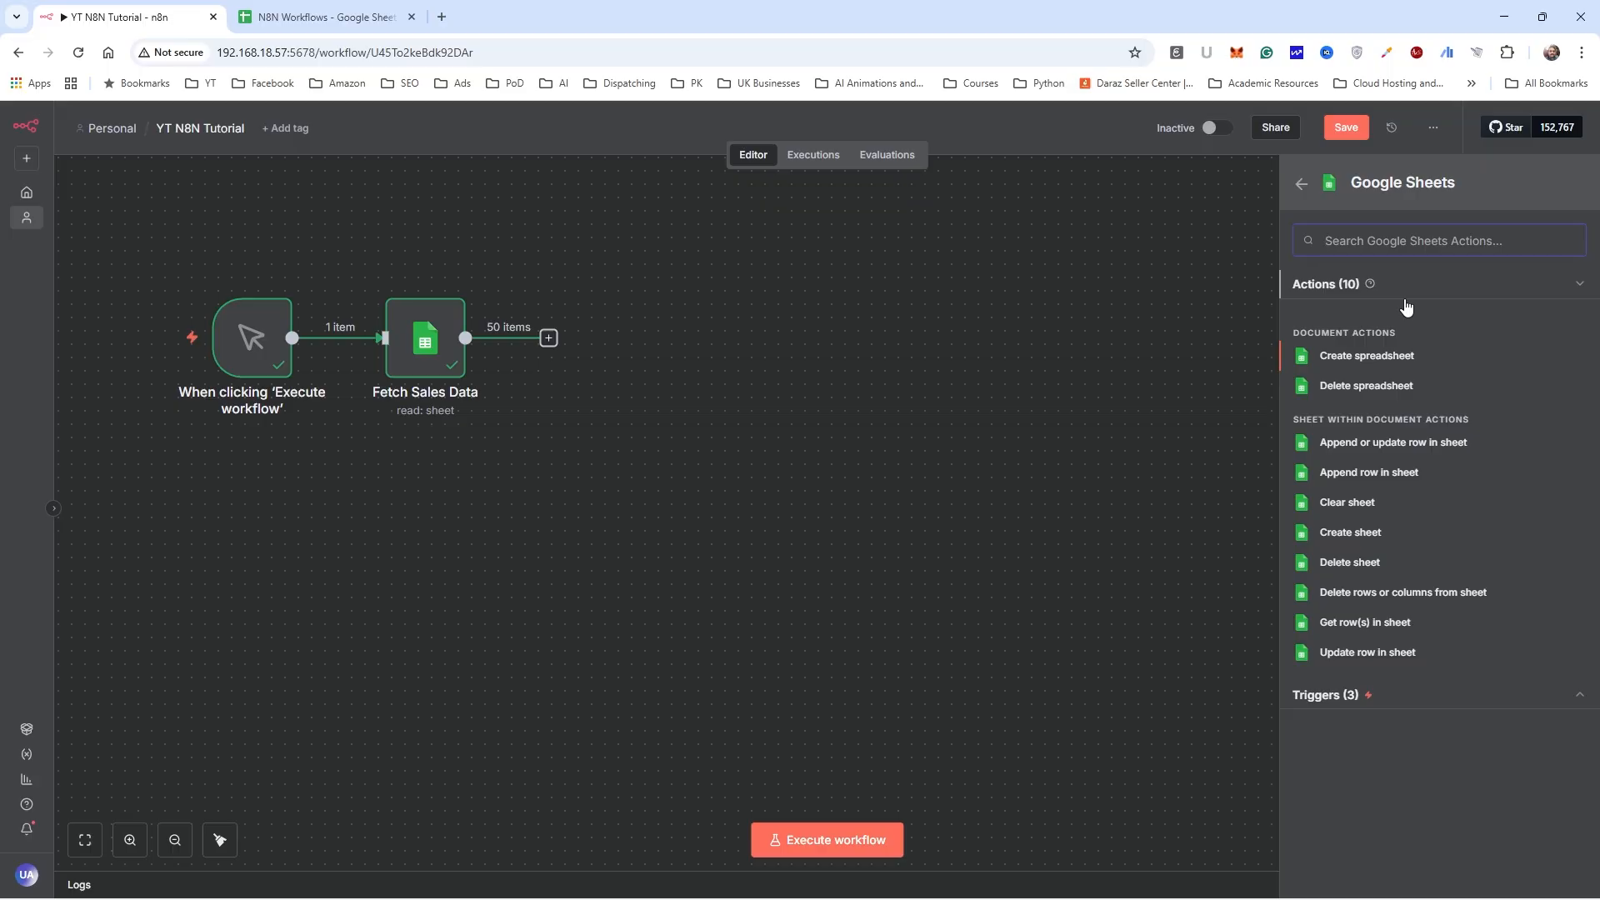
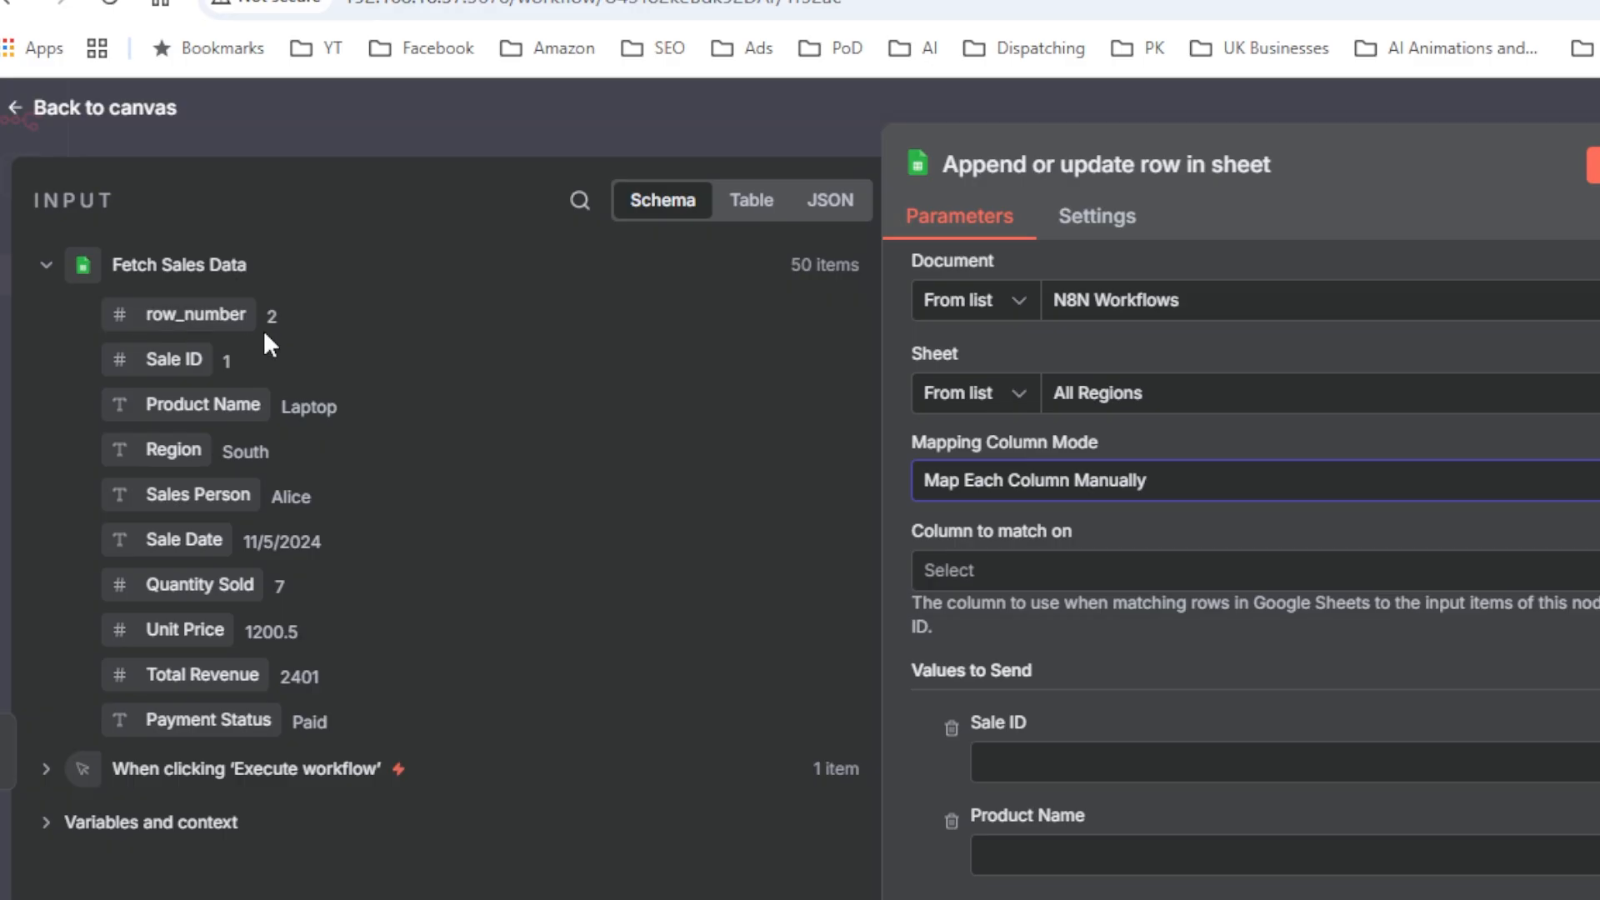
Step: Map the incoming Sale ID, Product Name, Region, Sales Person and Sale Date fields to the matching columns in the values to send
{"action": "scroll", "coordinate": [1017, 700], "scroll_direction": "down", "scroll_amount": 2}
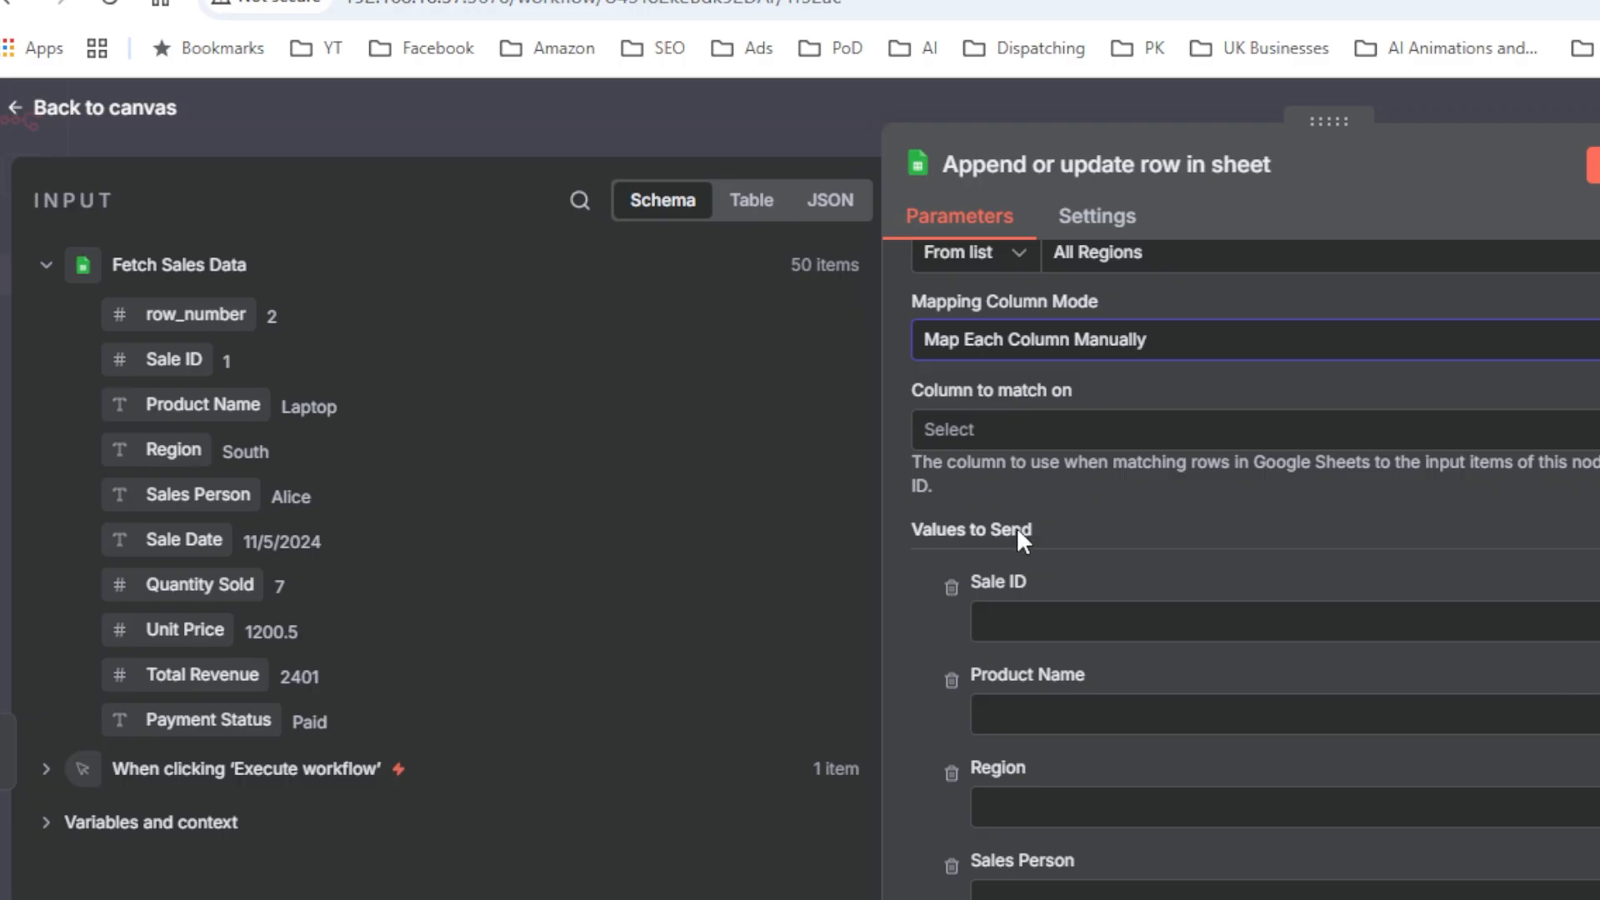
{"action": "scroll", "coordinate": [1017, 542], "scroll_direction": "down", "scroll_amount": 2}
{"action": "scroll", "coordinate": [1042, 765], "scroll_direction": "down", "scroll_amount": 2}
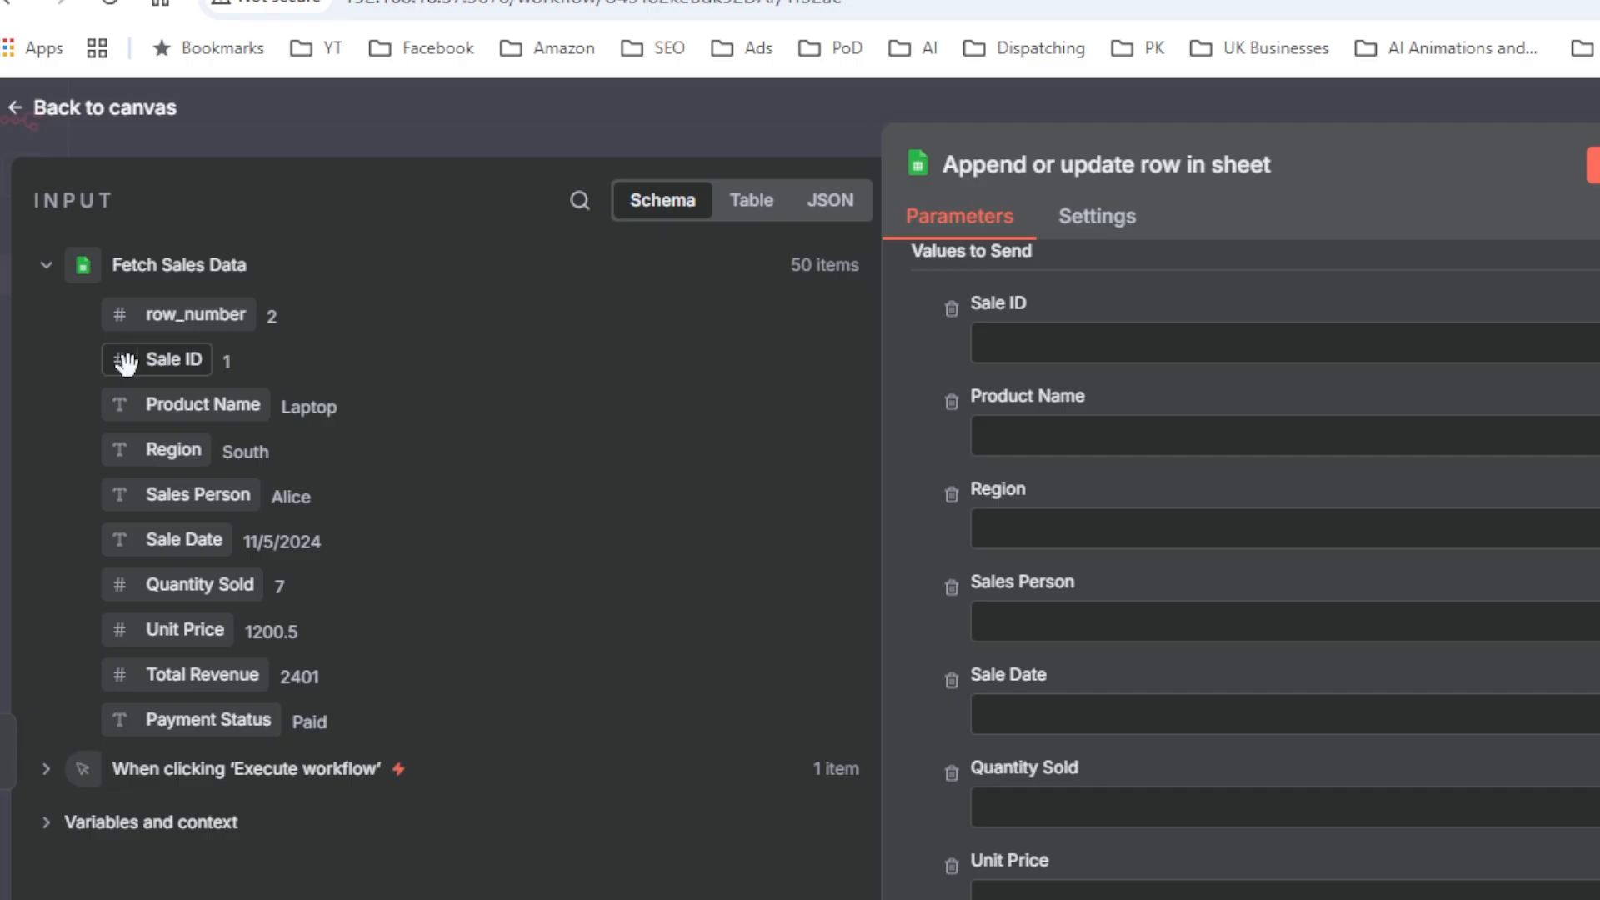
{"action": "left_click_drag", "start_coordinate": [125, 363], "coordinate": [1038, 351]}
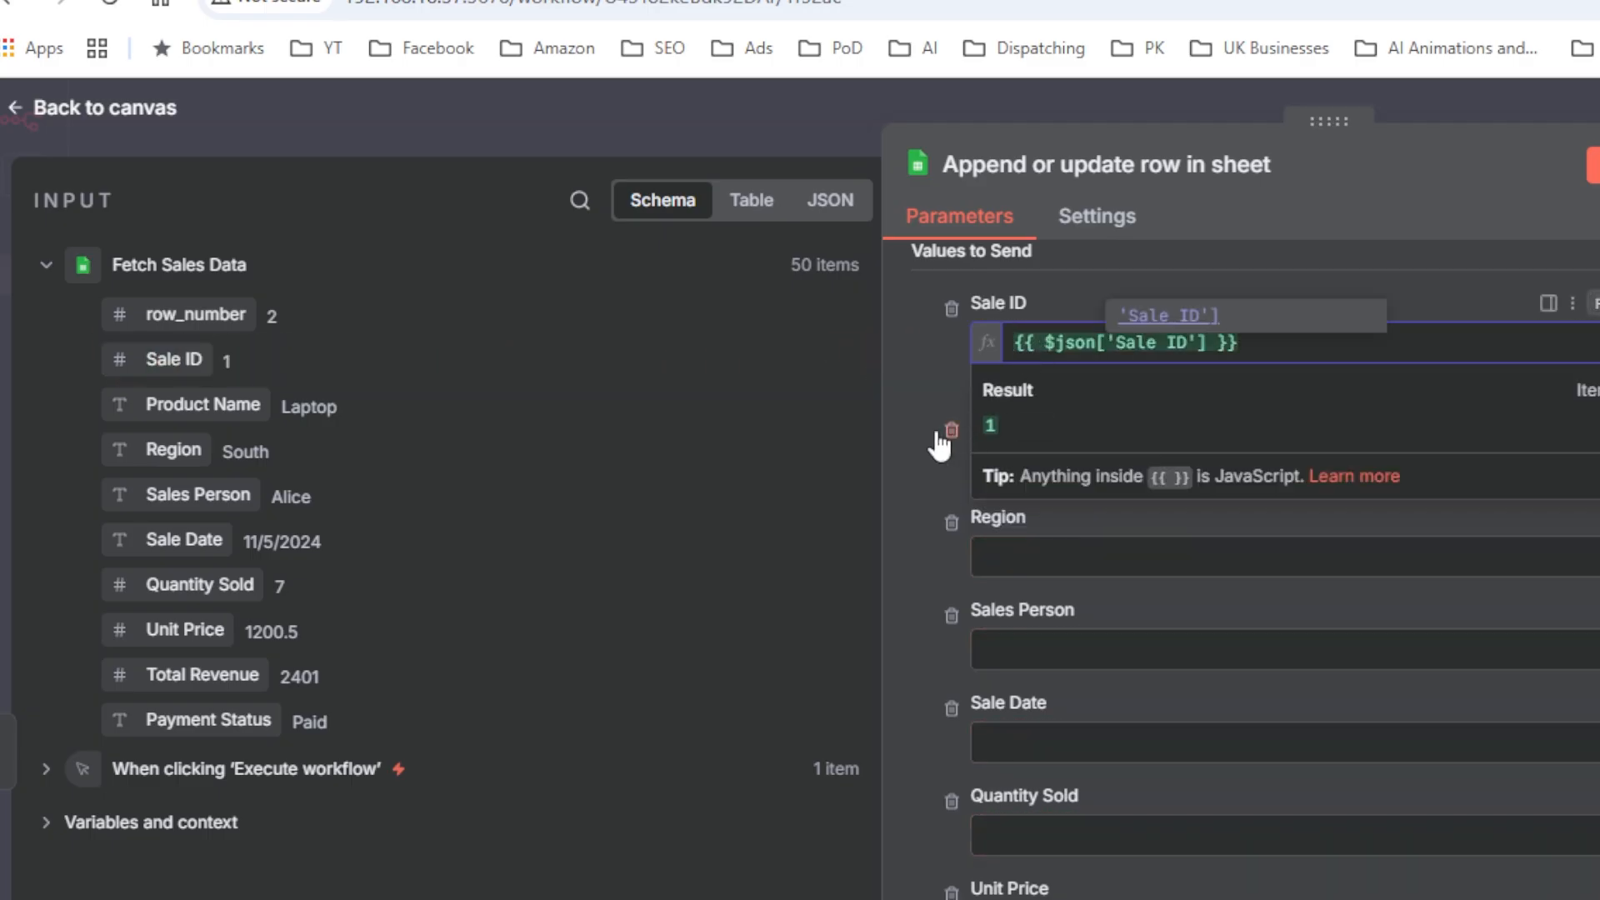
{"action": "left_click", "coordinate": [907, 383]}
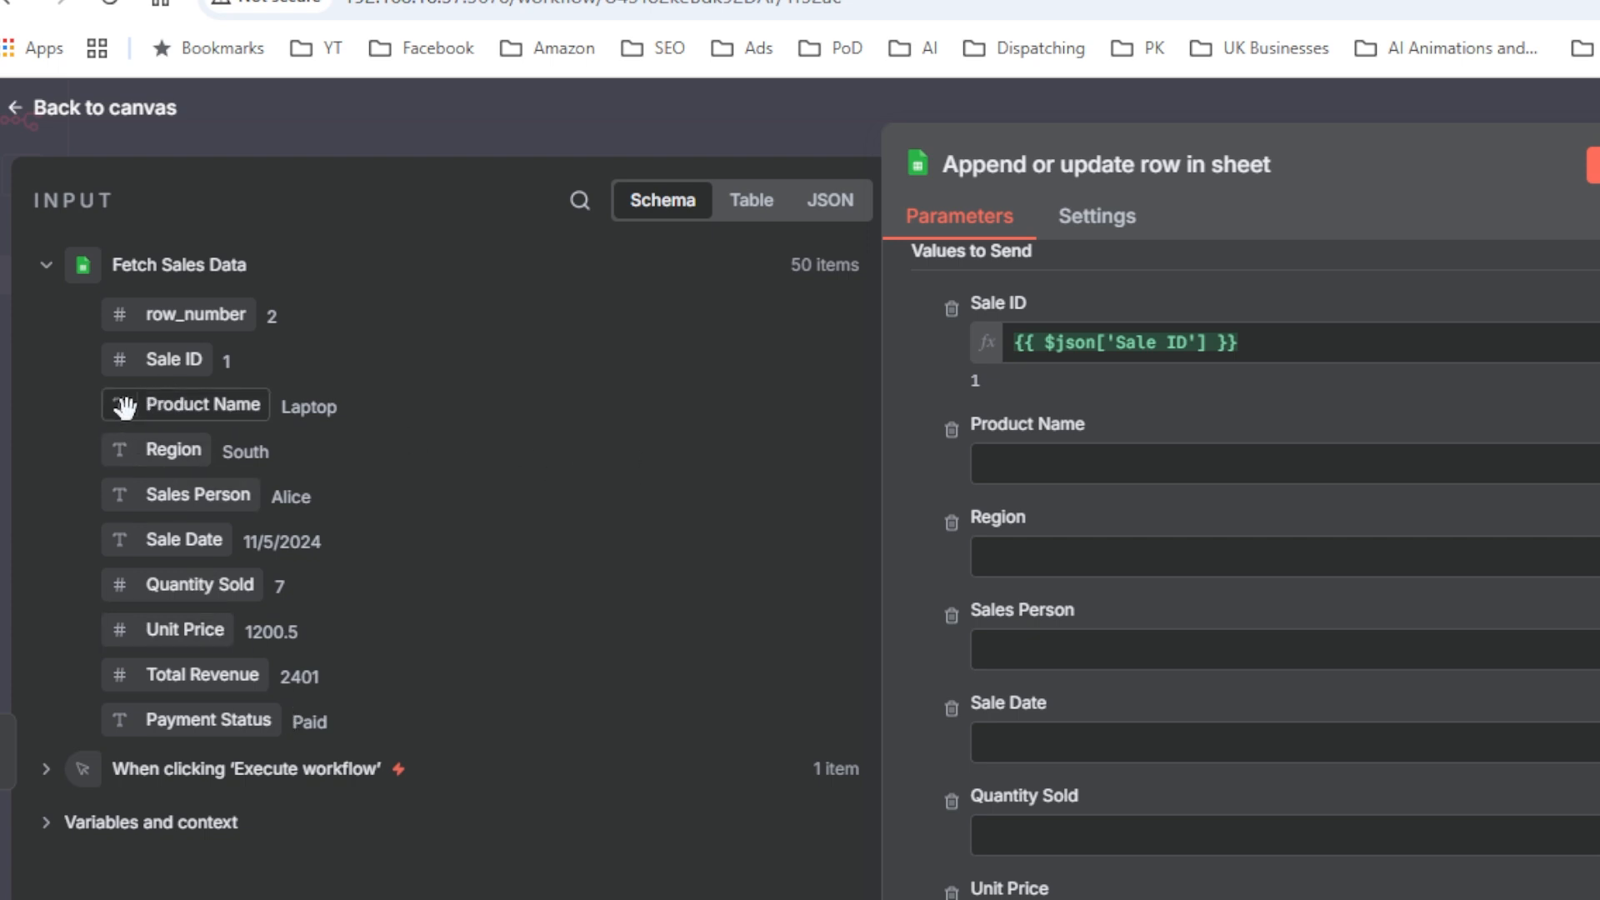
{"action": "left_click_drag", "start_coordinate": [118, 409], "coordinate": [1040, 467]}
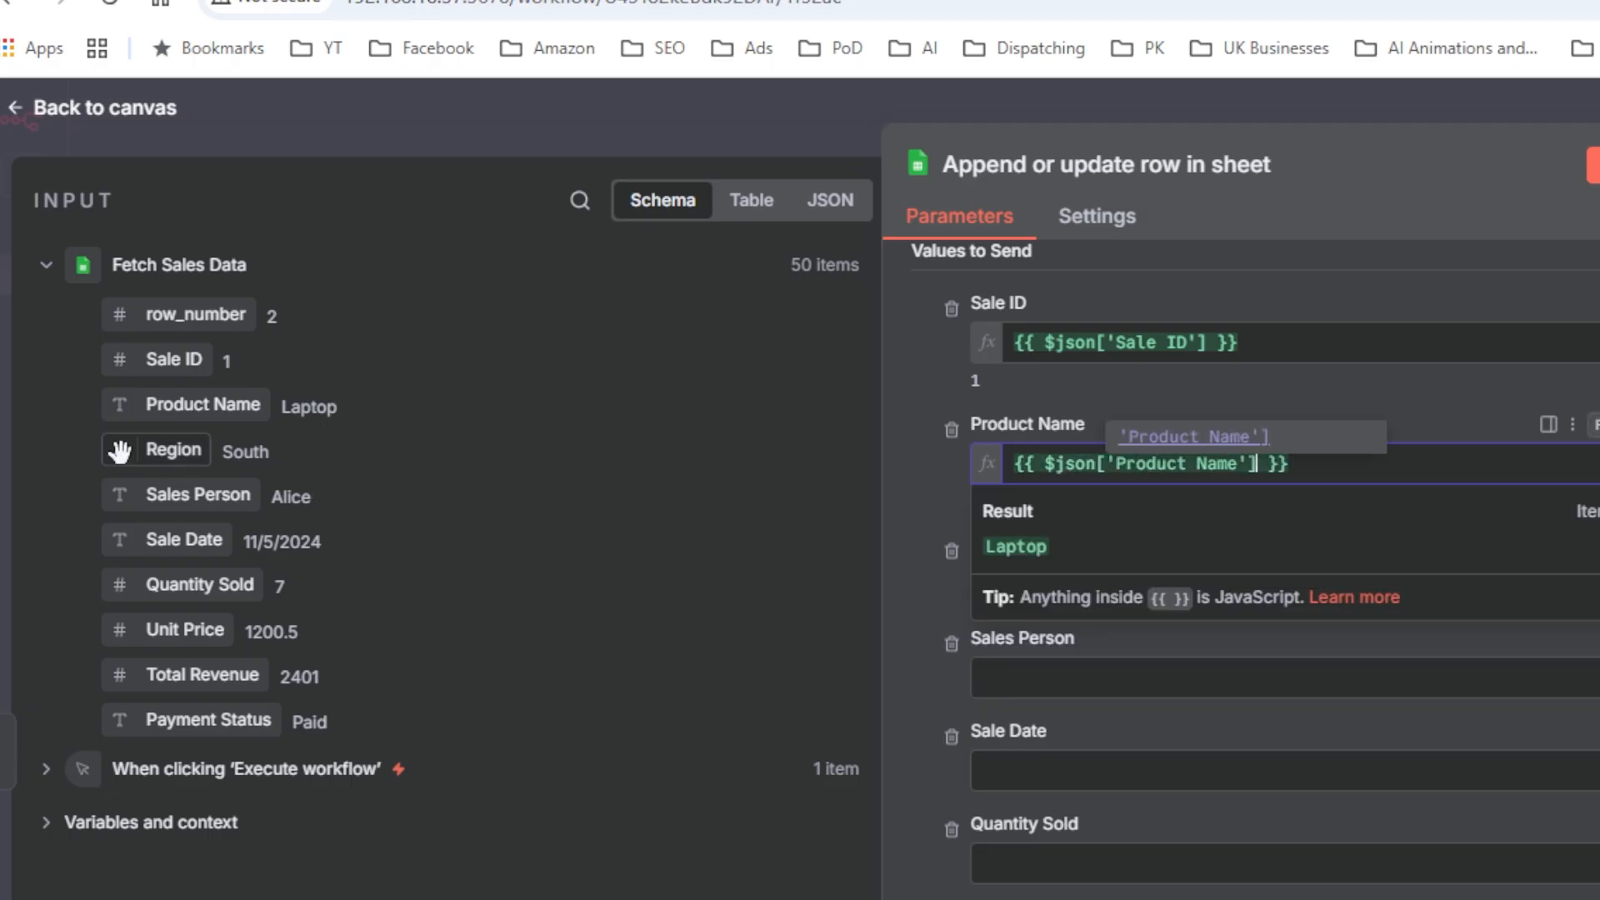
{"action": "left_click_drag", "start_coordinate": [125, 454], "coordinate": [1014, 584]}
{"action": "left_click_drag", "start_coordinate": [111, 483], "coordinate": [1018, 705]}
{"action": "left_click_drag", "start_coordinate": [162, 541], "coordinate": [1048, 821]}
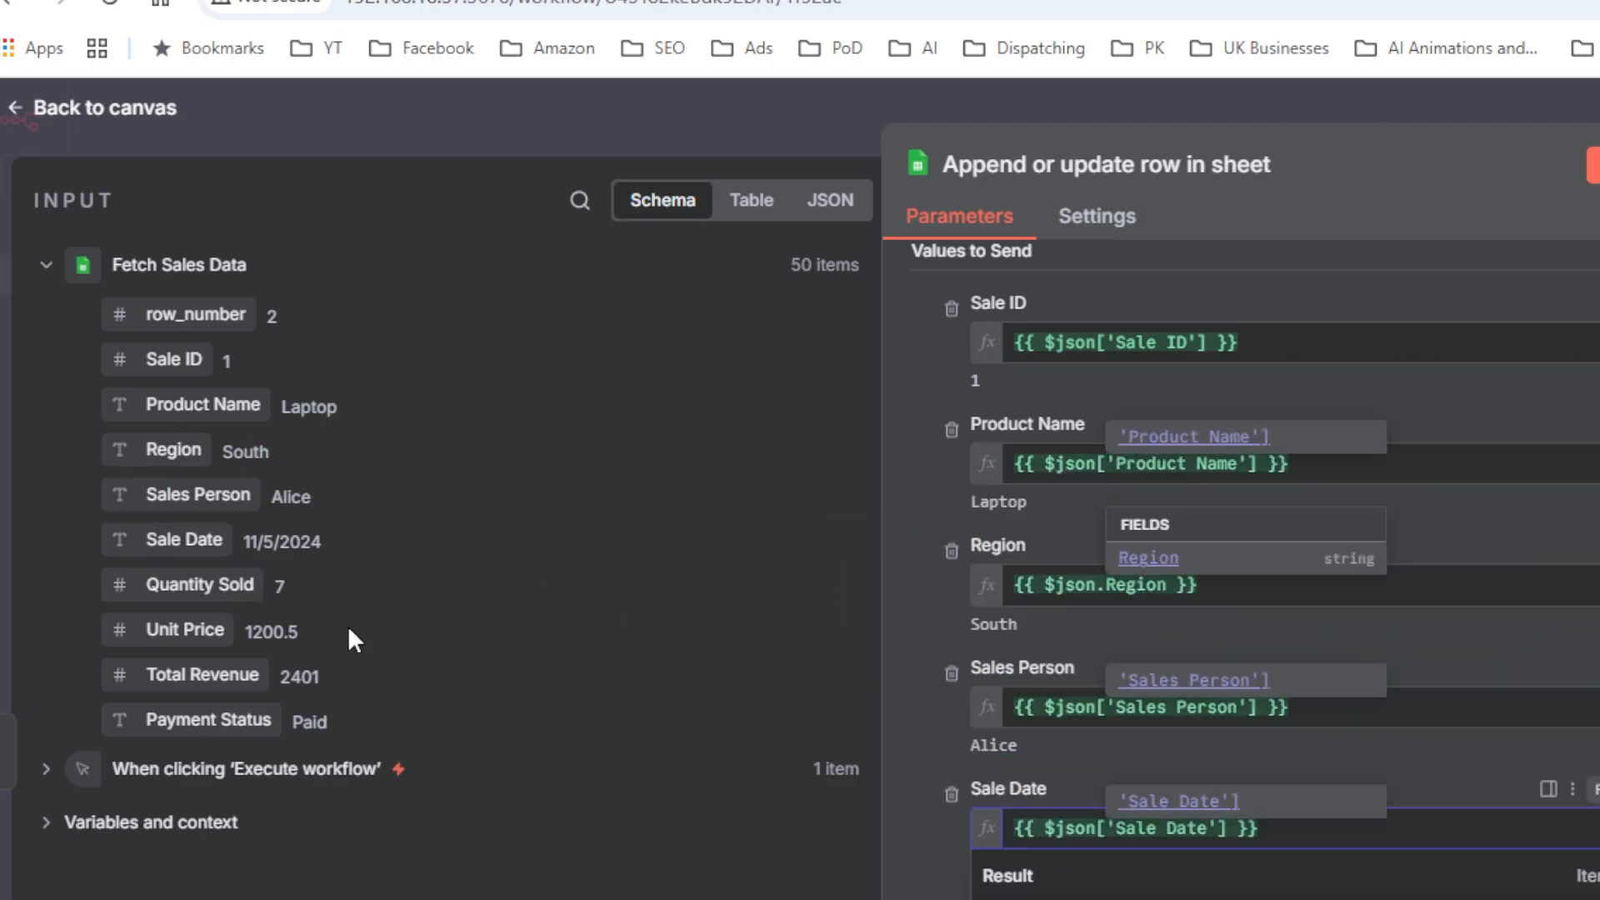
Step: Map the incoming Quantity Sold, Unit Price, Total Revenue and Payment Status fields to their matching columns
{"action": "left_click_drag", "start_coordinate": [192, 584], "coordinate": [1046, 899]}
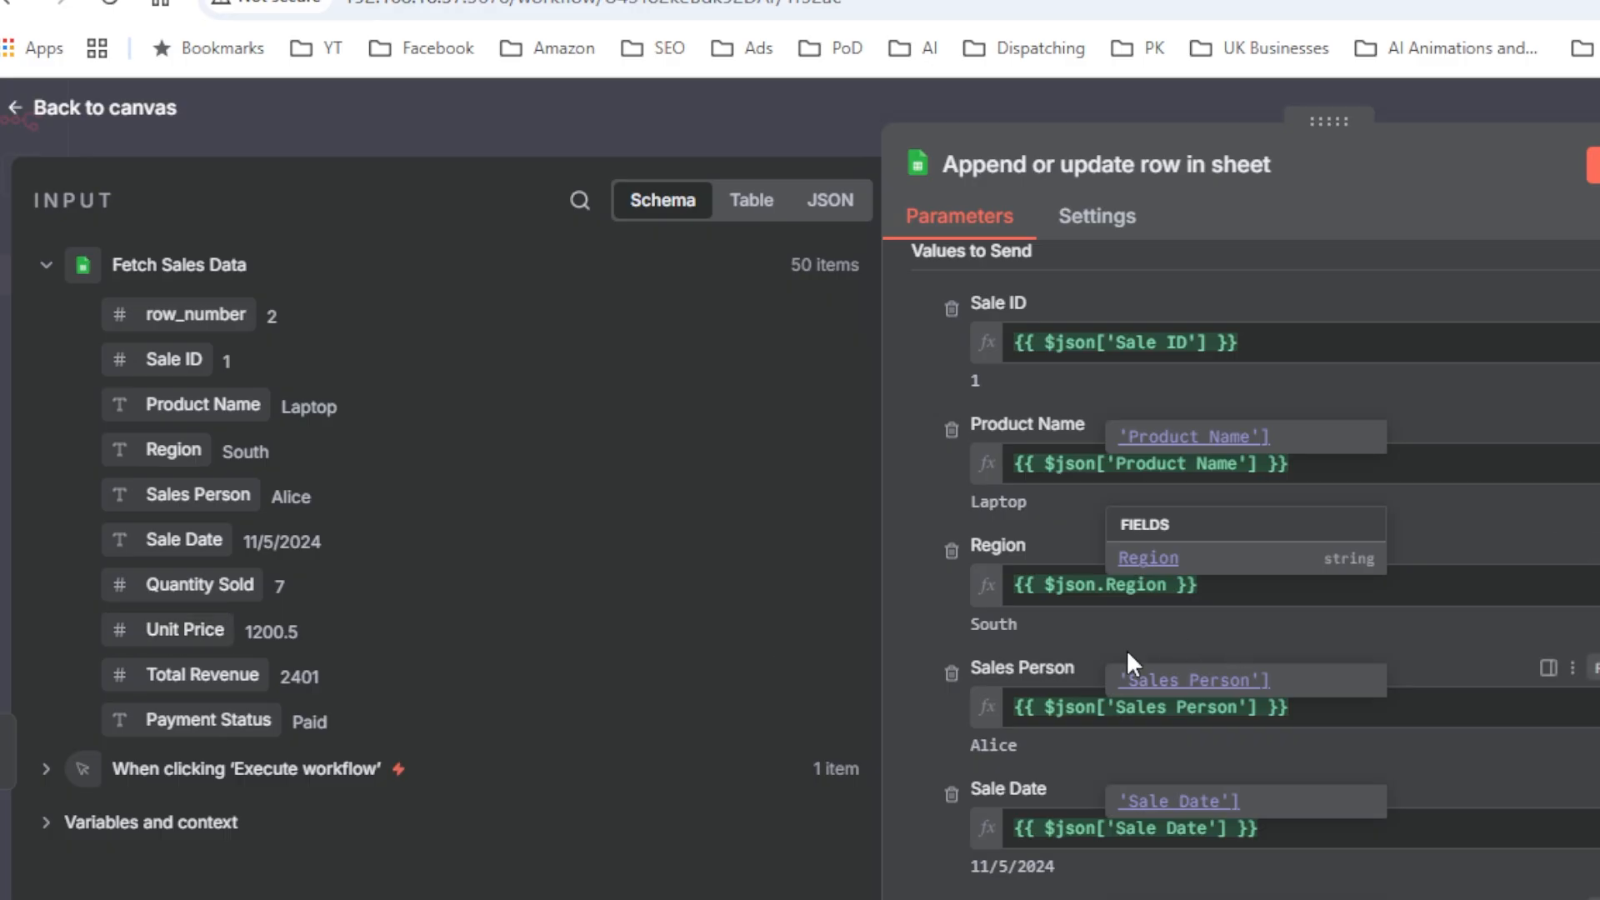
{"action": "scroll", "coordinate": [1125, 652], "scroll_direction": "down", "scroll_amount": 1}
{"action": "left_click_drag", "start_coordinate": [175, 630], "coordinate": [1024, 896]}
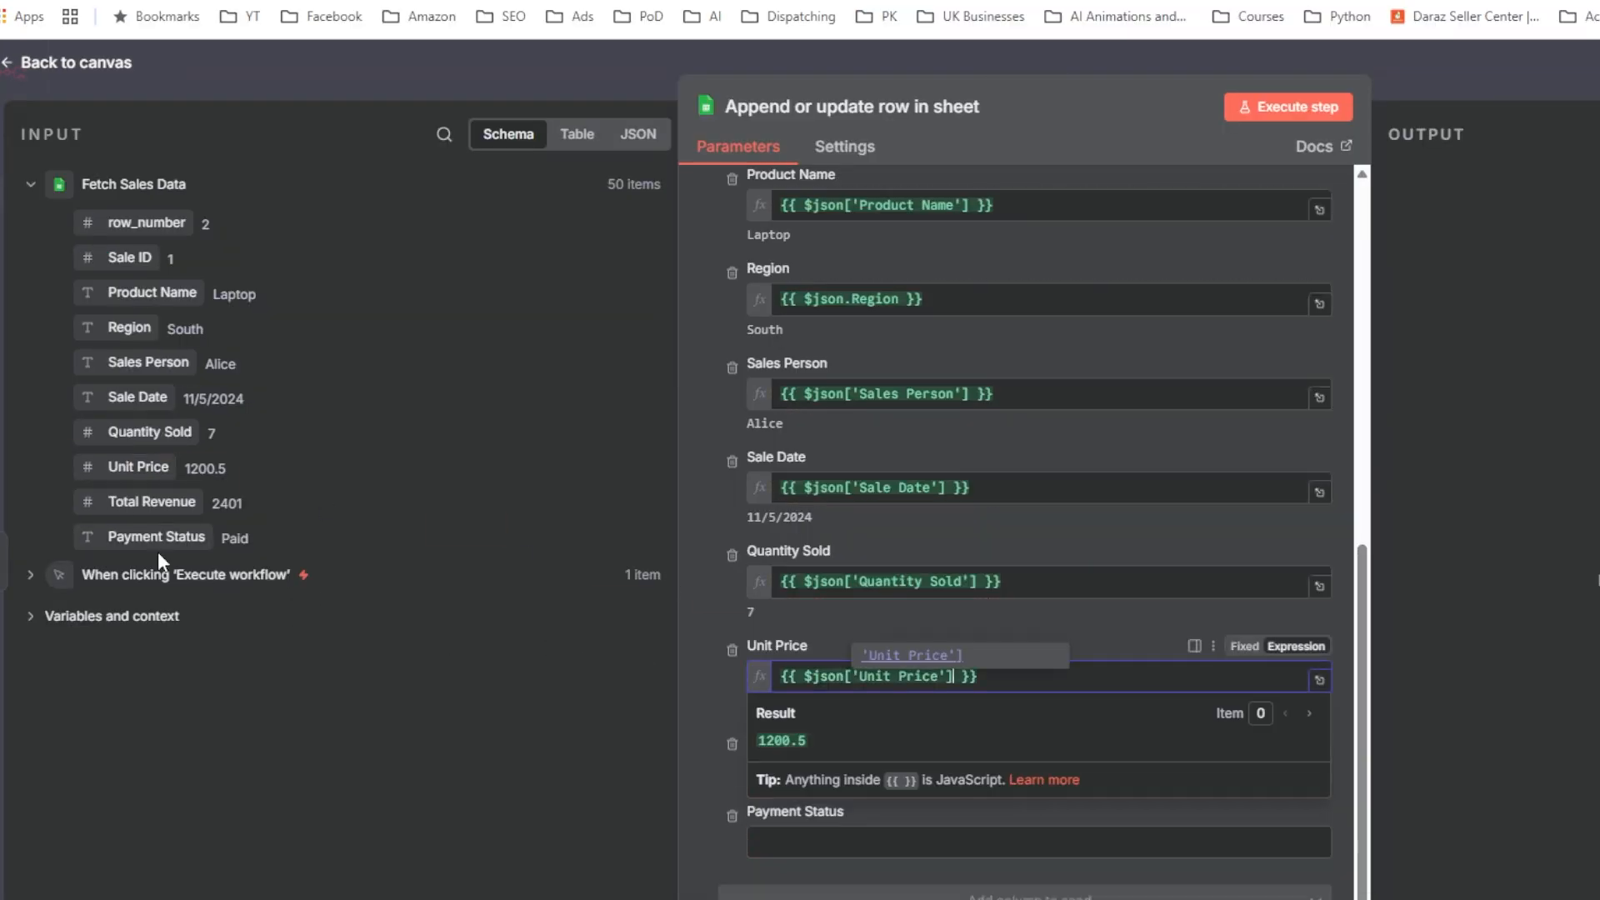
{"action": "left_click_drag", "start_coordinate": [212, 676], "coordinate": [213, 703]}
{"action": "left_click_drag", "start_coordinate": [158, 523], "coordinate": [834, 771]}
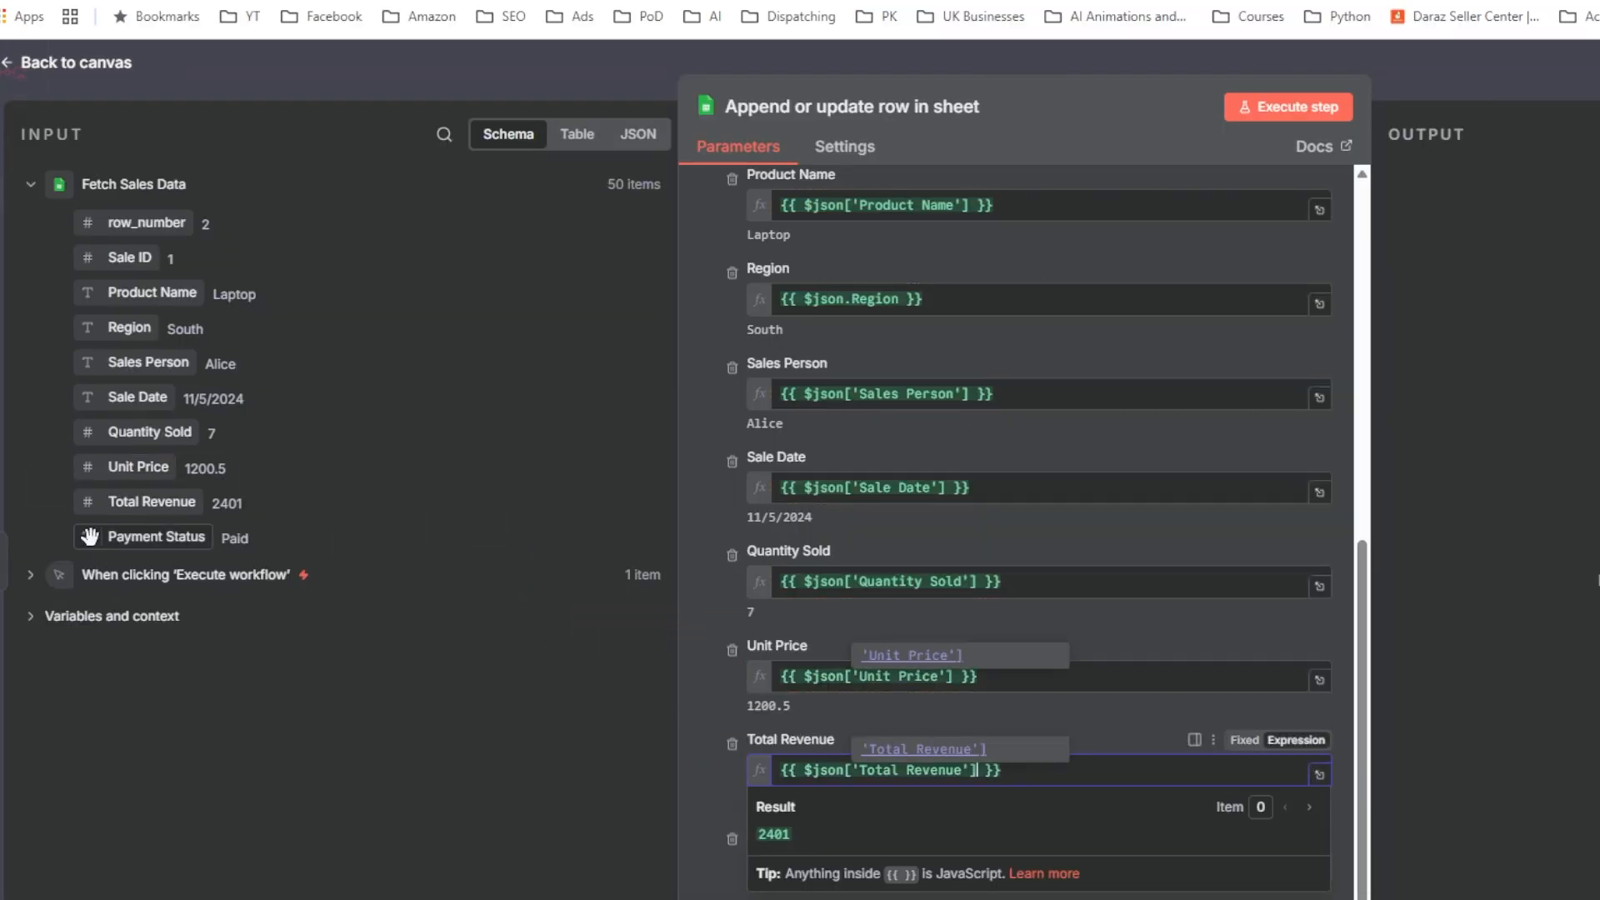
{"action": "left_click_drag", "start_coordinate": [205, 552], "coordinate": [803, 864]}
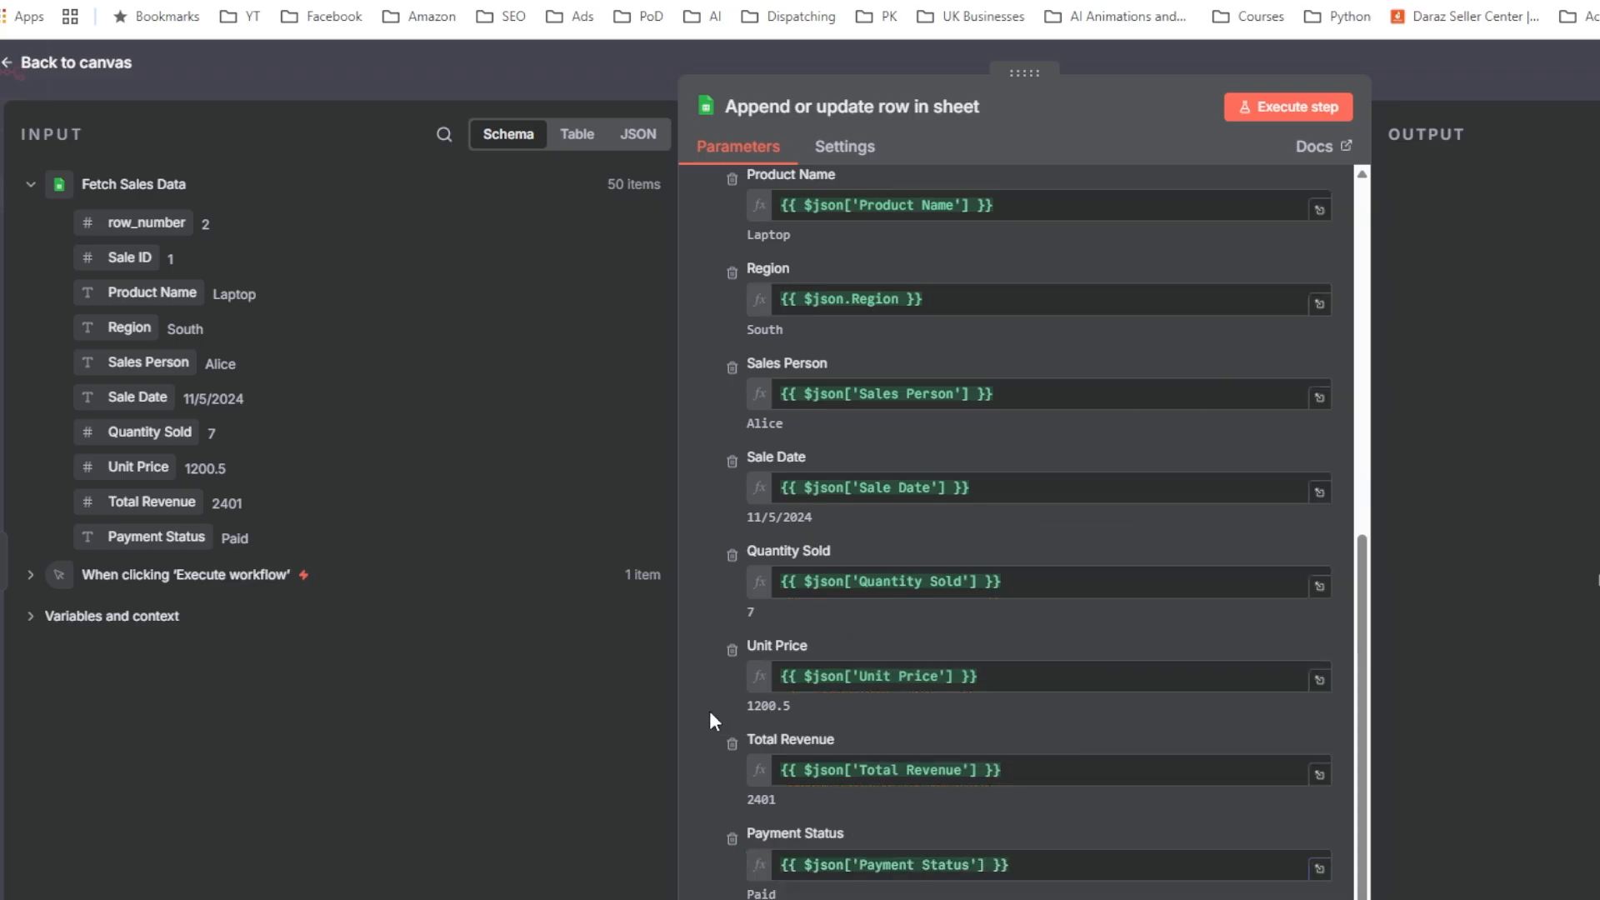
{"action": "scroll", "coordinate": [708, 711], "scroll_direction": "down", "scroll_amount": 2}
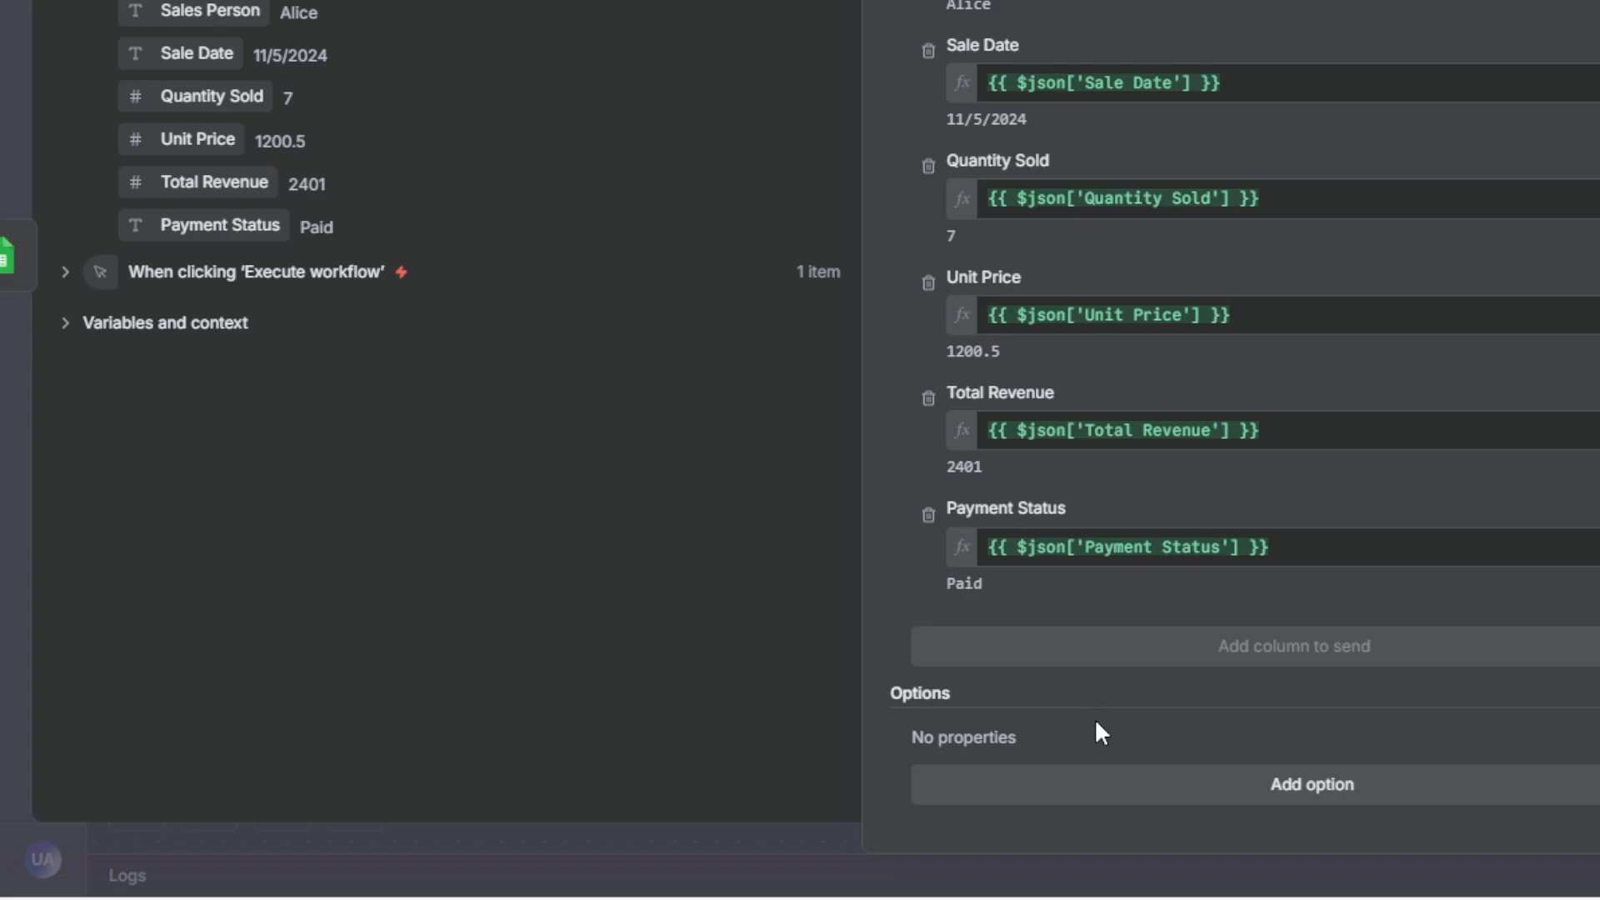
Step: Review the columns offered for matching rows and close the list without choosing one
{"action": "scroll", "coordinate": [1096, 723], "scroll_direction": "up", "scroll_amount": 5}
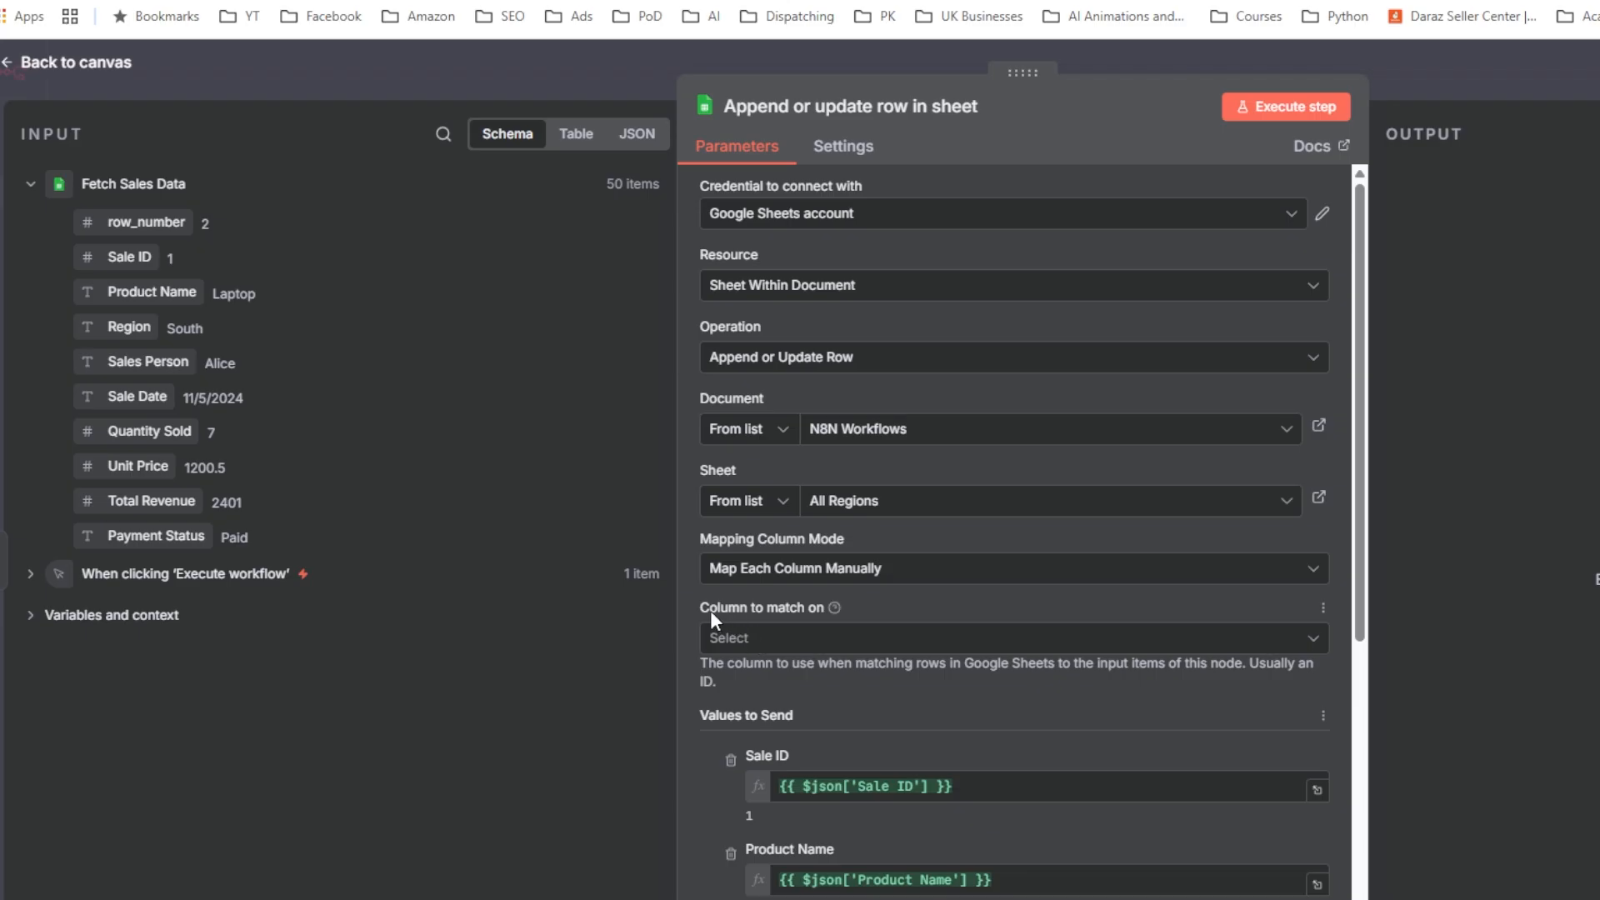
{"action": "left_click", "coordinate": [1297, 642]}
{"action": "scroll", "coordinate": [973, 704], "scroll_direction": "down", "scroll_amount": 1}
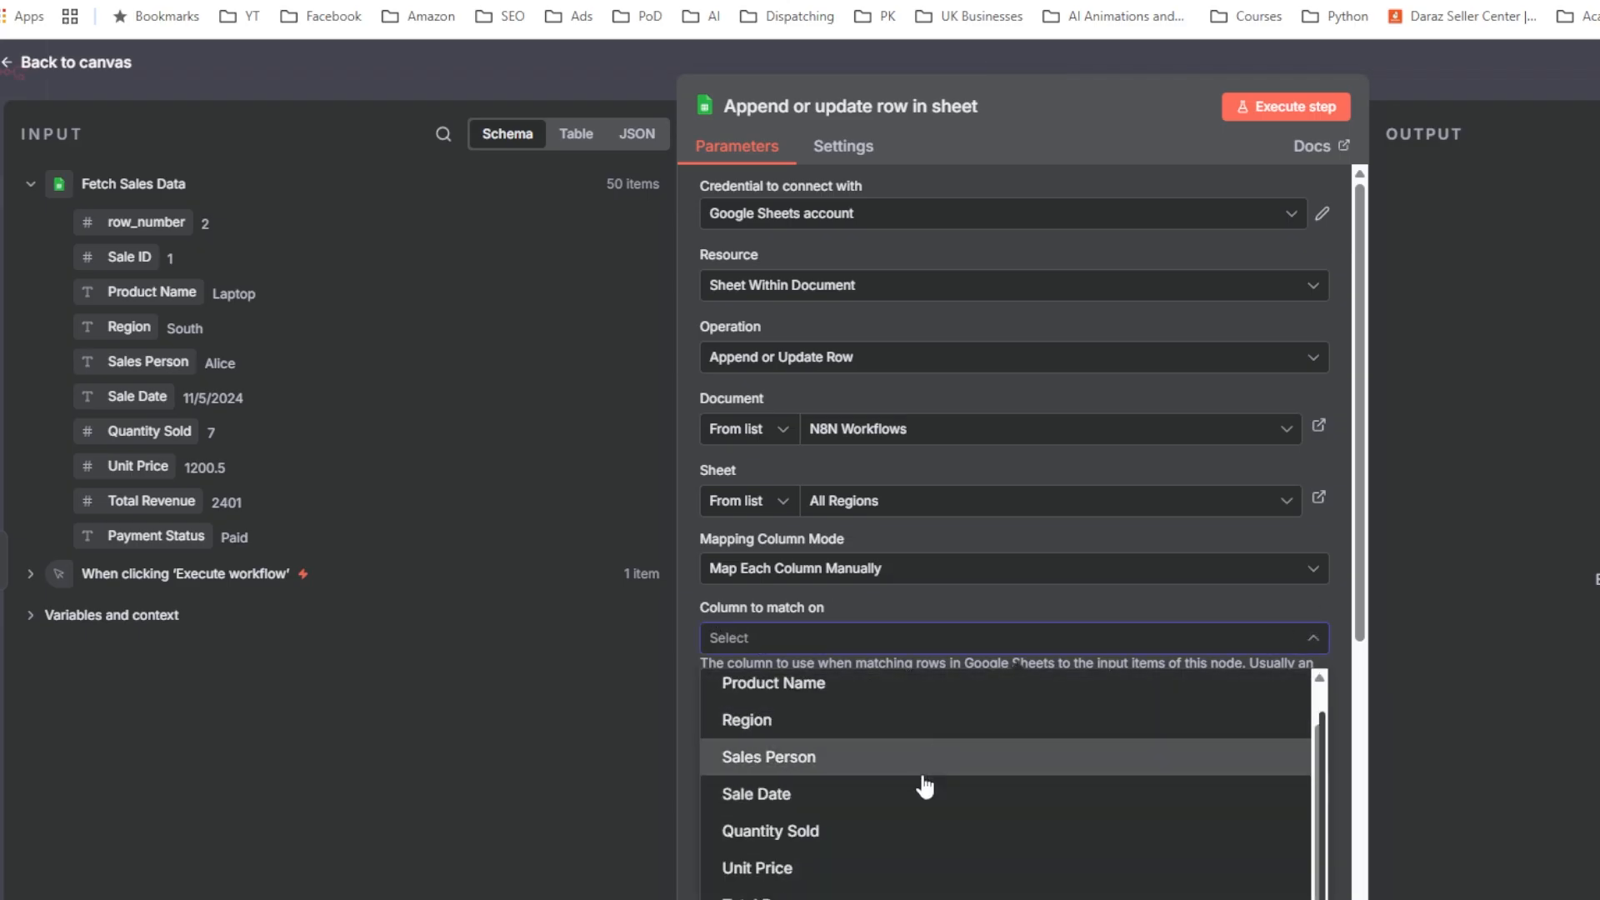
{"action": "scroll", "coordinate": [918, 779], "scroll_direction": "up", "scroll_amount": 1}
{"action": "left_click", "coordinate": [950, 596]}
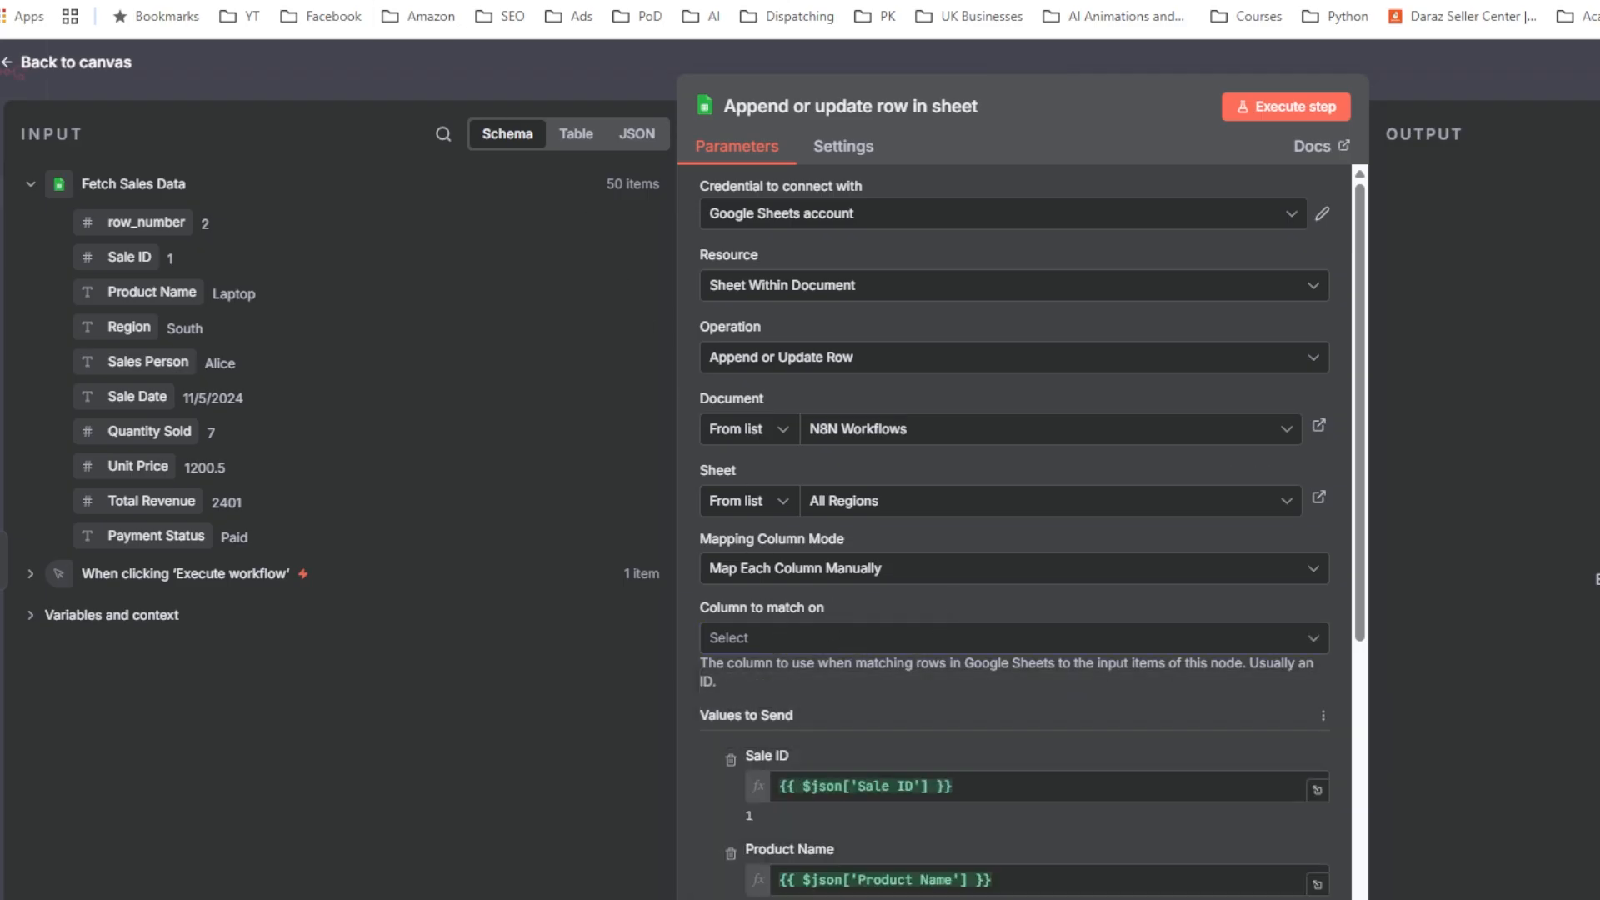
Step: Switch to the N8N Workflows spreadsheet and check the sale IDs in A2 through A5 of the South Region sheet
{"action": "key", "text": "ctrl+Tab"}
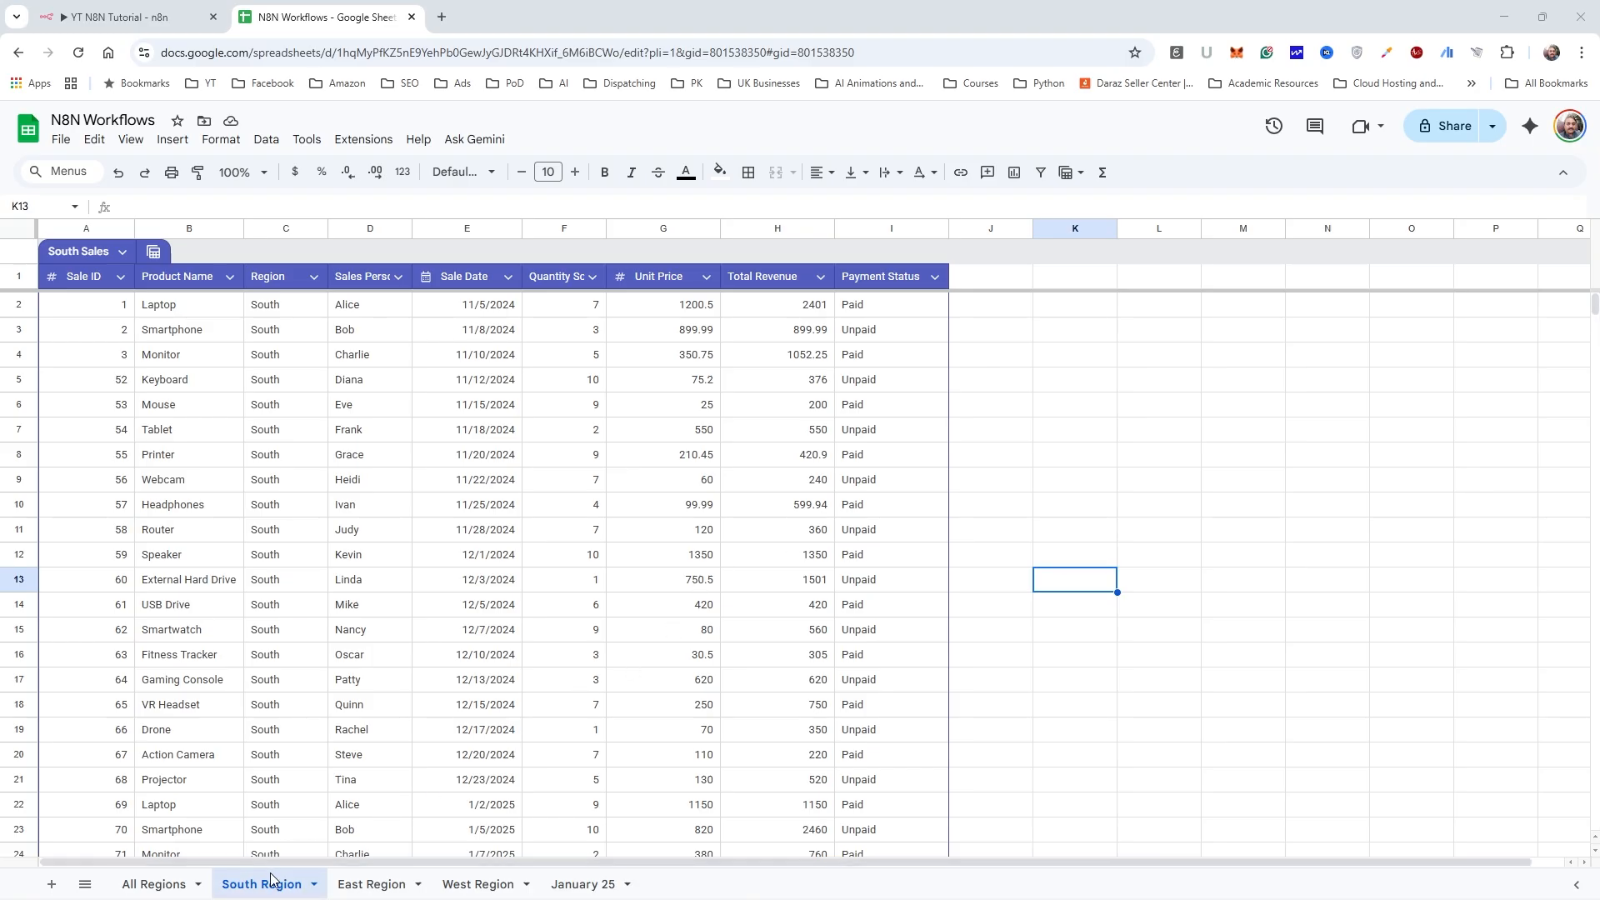
{"action": "left_click", "coordinate": [87, 310]}
{"action": "left_click", "coordinate": [90, 333]}
{"action": "left_click", "coordinate": [89, 356]}
{"action": "left_click", "coordinate": [84, 385]}
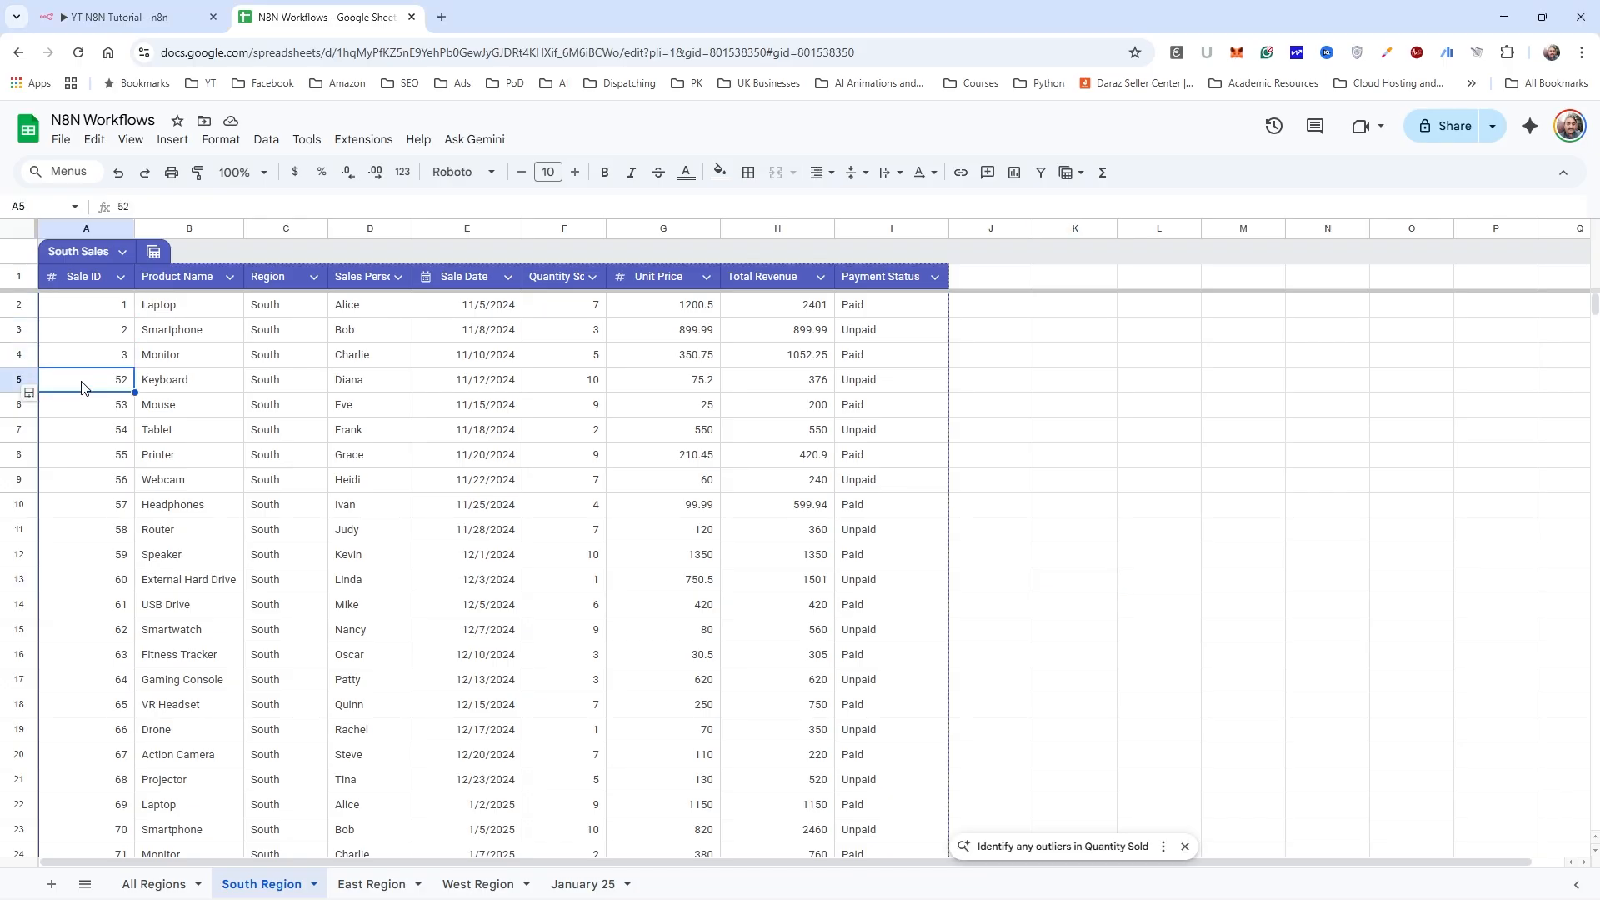
Step: View the All Regions sheet and check its sale ID, product name and sales person entries against the South Region data
{"action": "left_click", "coordinate": [169, 882]}
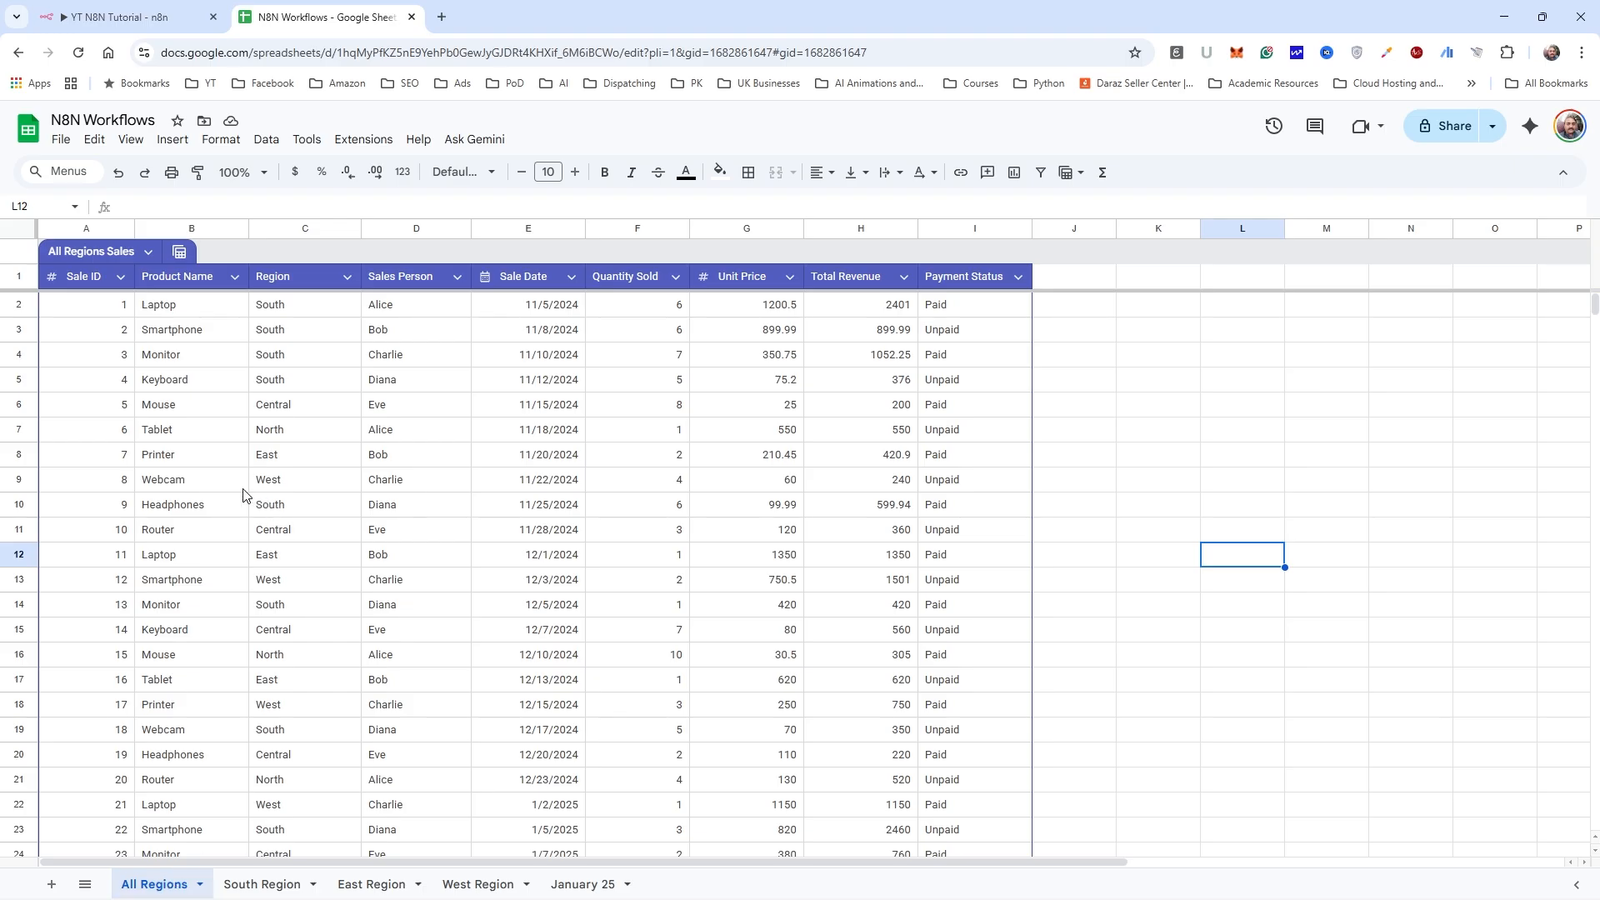
{"action": "left_click", "coordinate": [102, 348]}
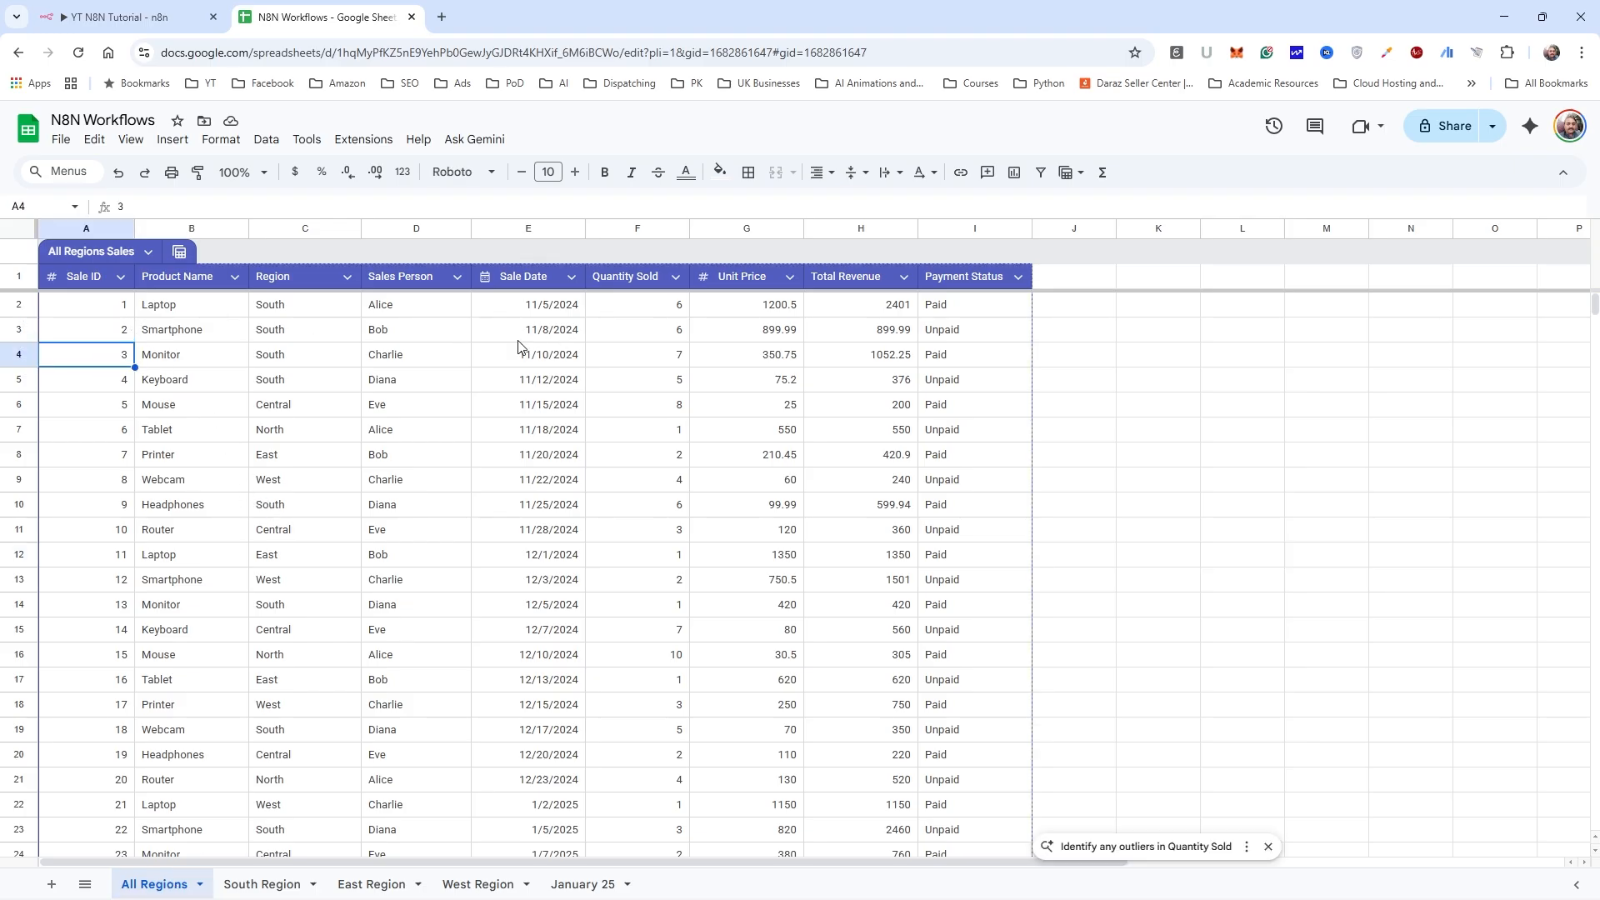
{"action": "left_click", "coordinate": [200, 314]}
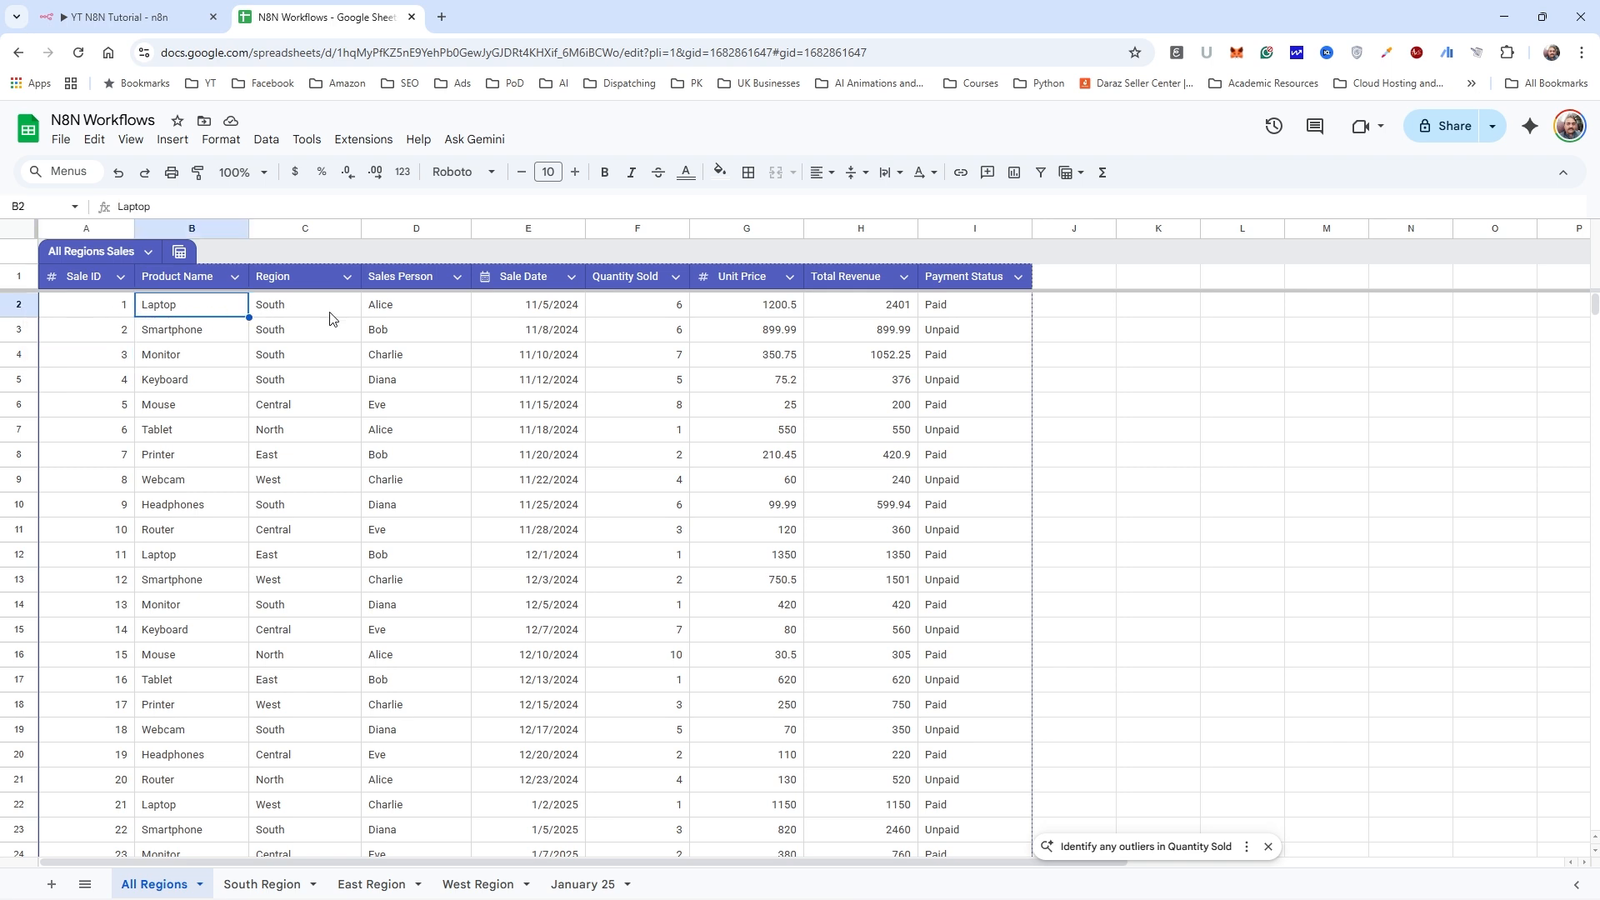
{"action": "left_click", "coordinate": [379, 313]}
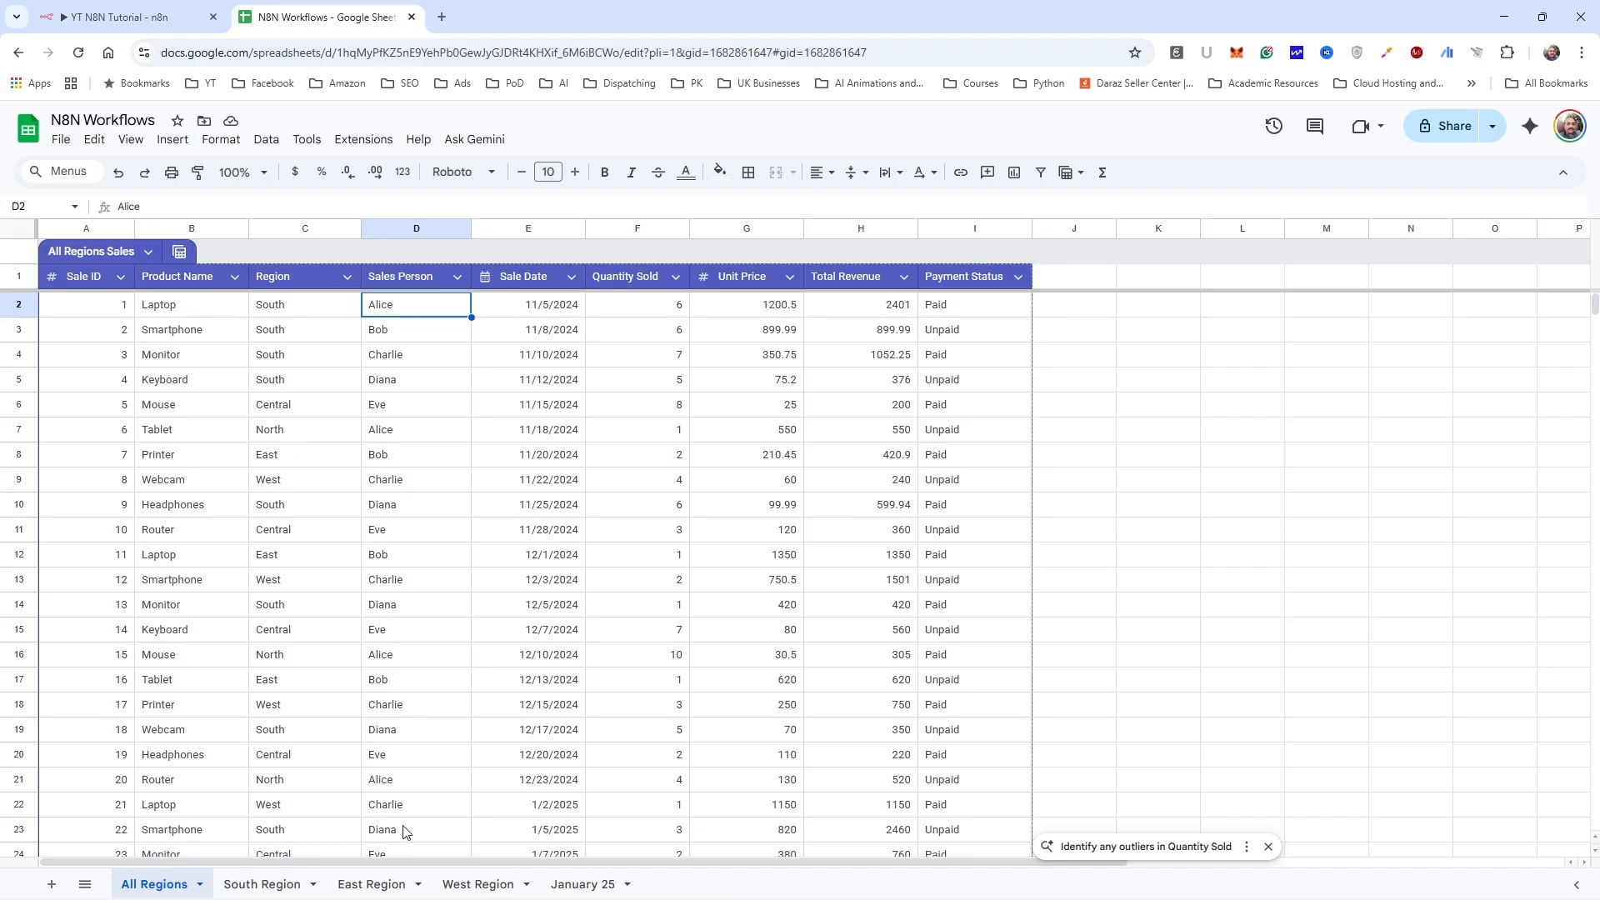
Step: Examine row A2:I2 and the sale IDs of the South Region sheet, and compare them with the first sale ID in All Regions
{"action": "left_click", "coordinate": [262, 884]}
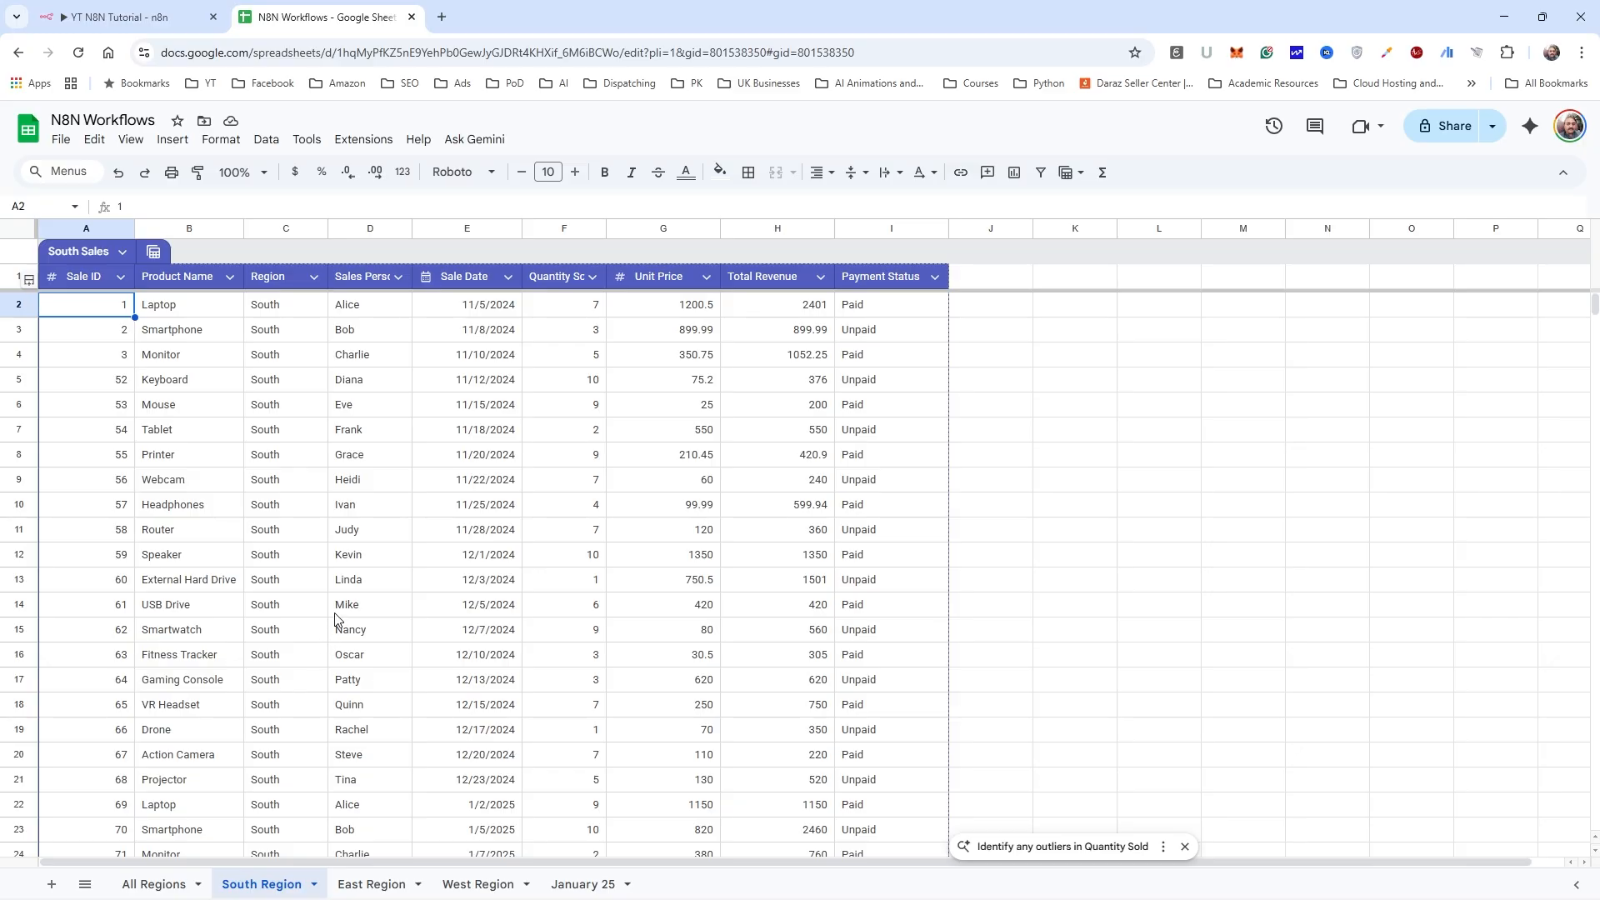
{"action": "left_click_drag", "start_coordinate": [109, 307], "coordinate": [947, 318]}
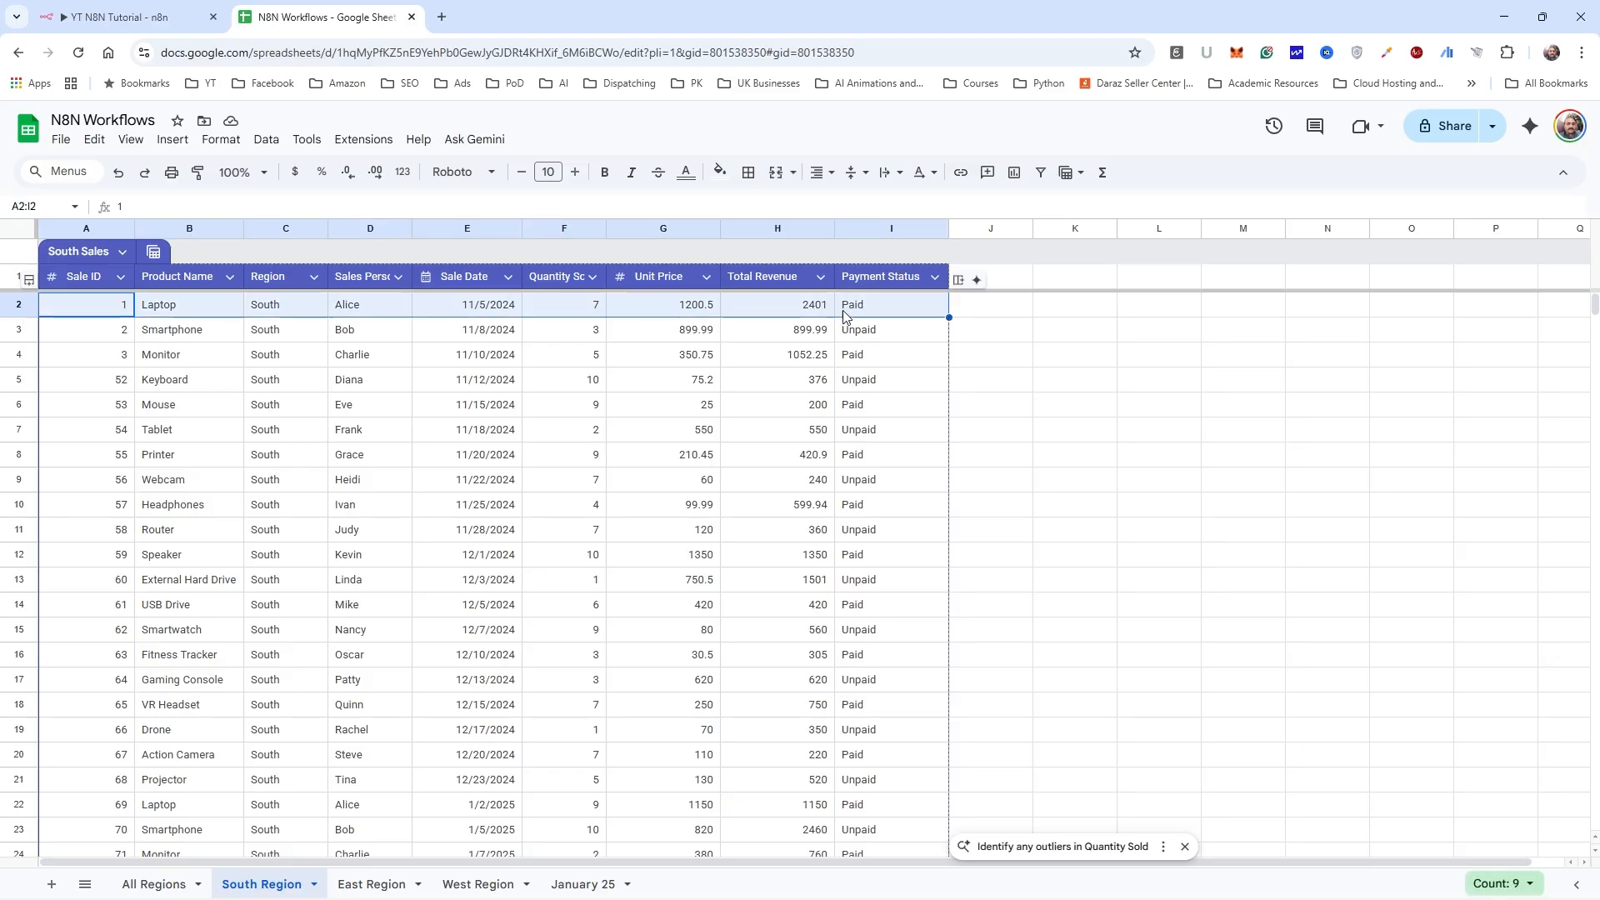
{"action": "left_click", "coordinate": [69, 312]}
{"action": "left_click", "coordinate": [100, 352]}
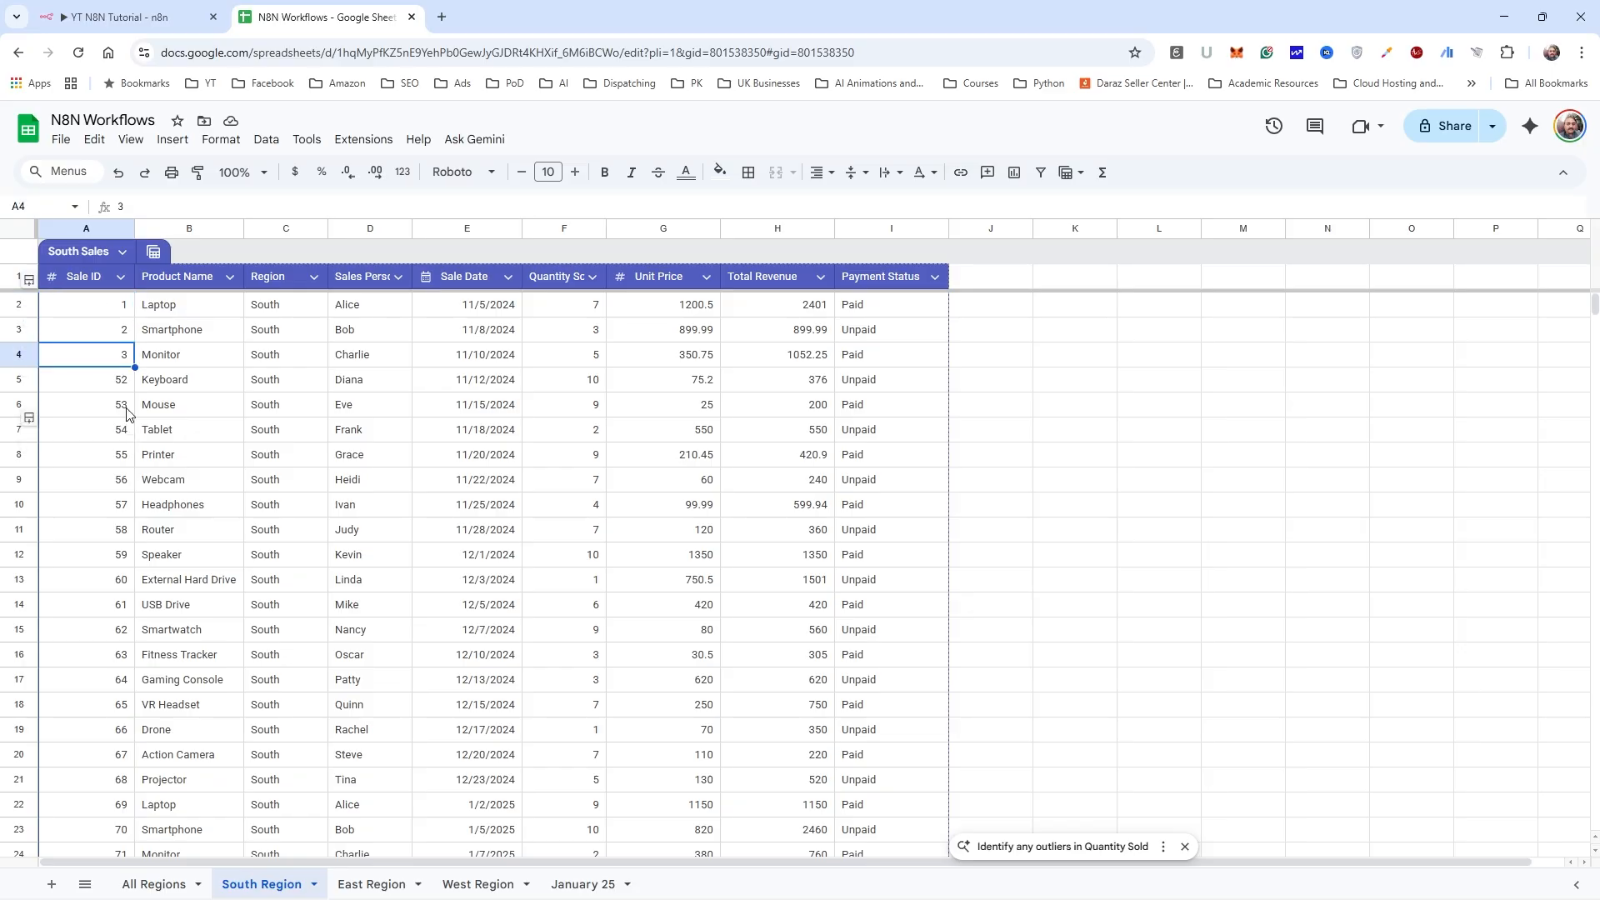
{"action": "left_click", "coordinate": [158, 884]}
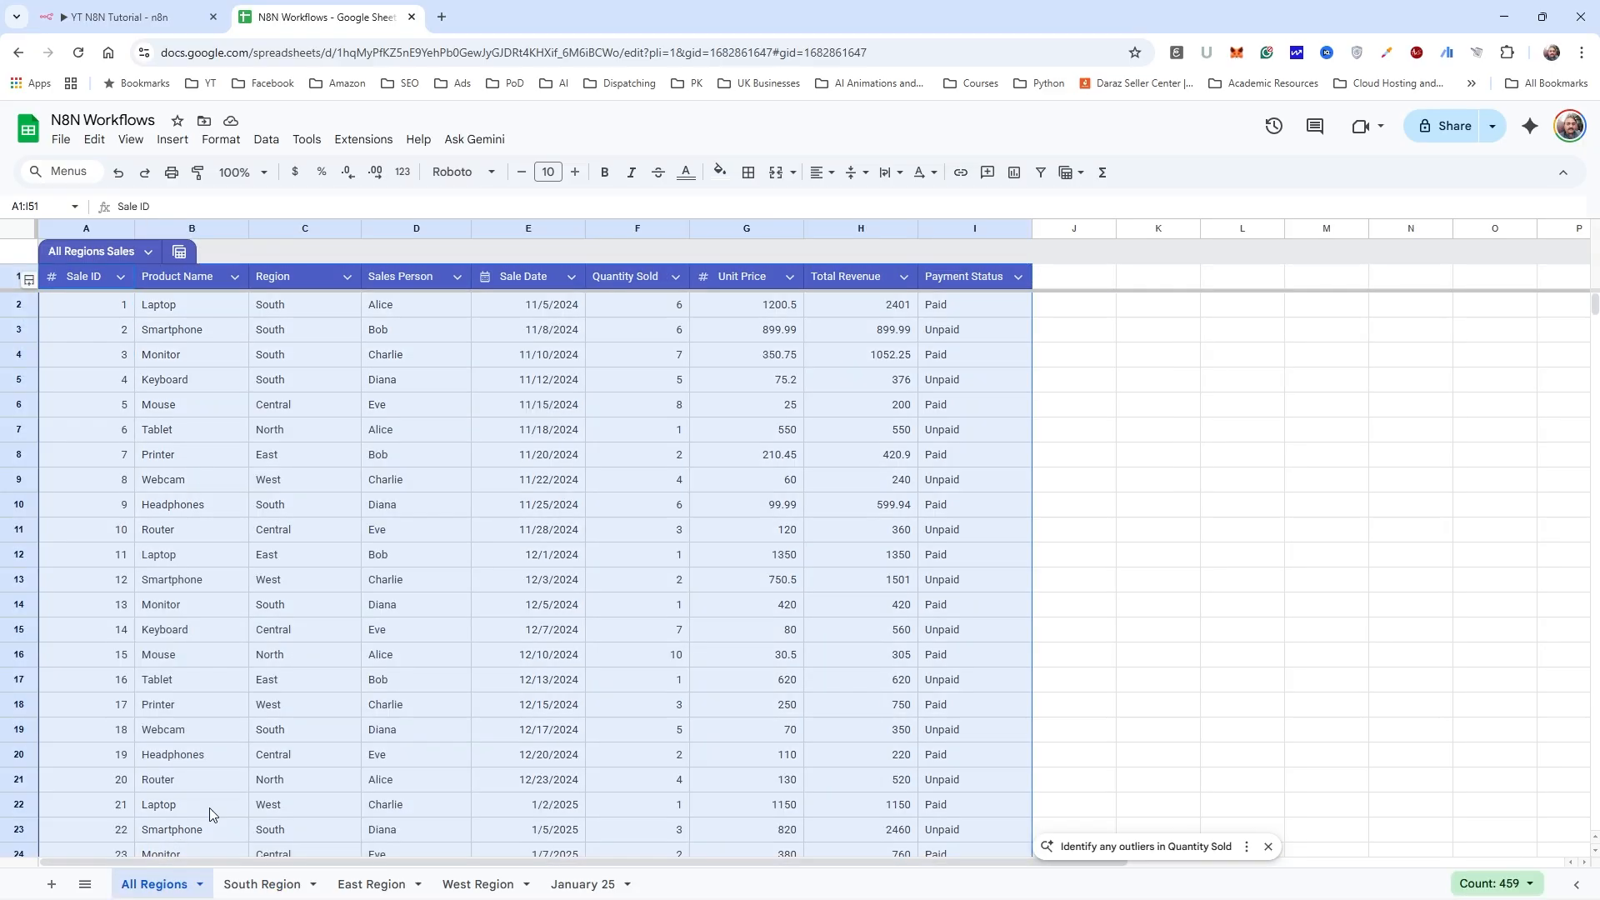
{"action": "left_click", "coordinate": [107, 310]}
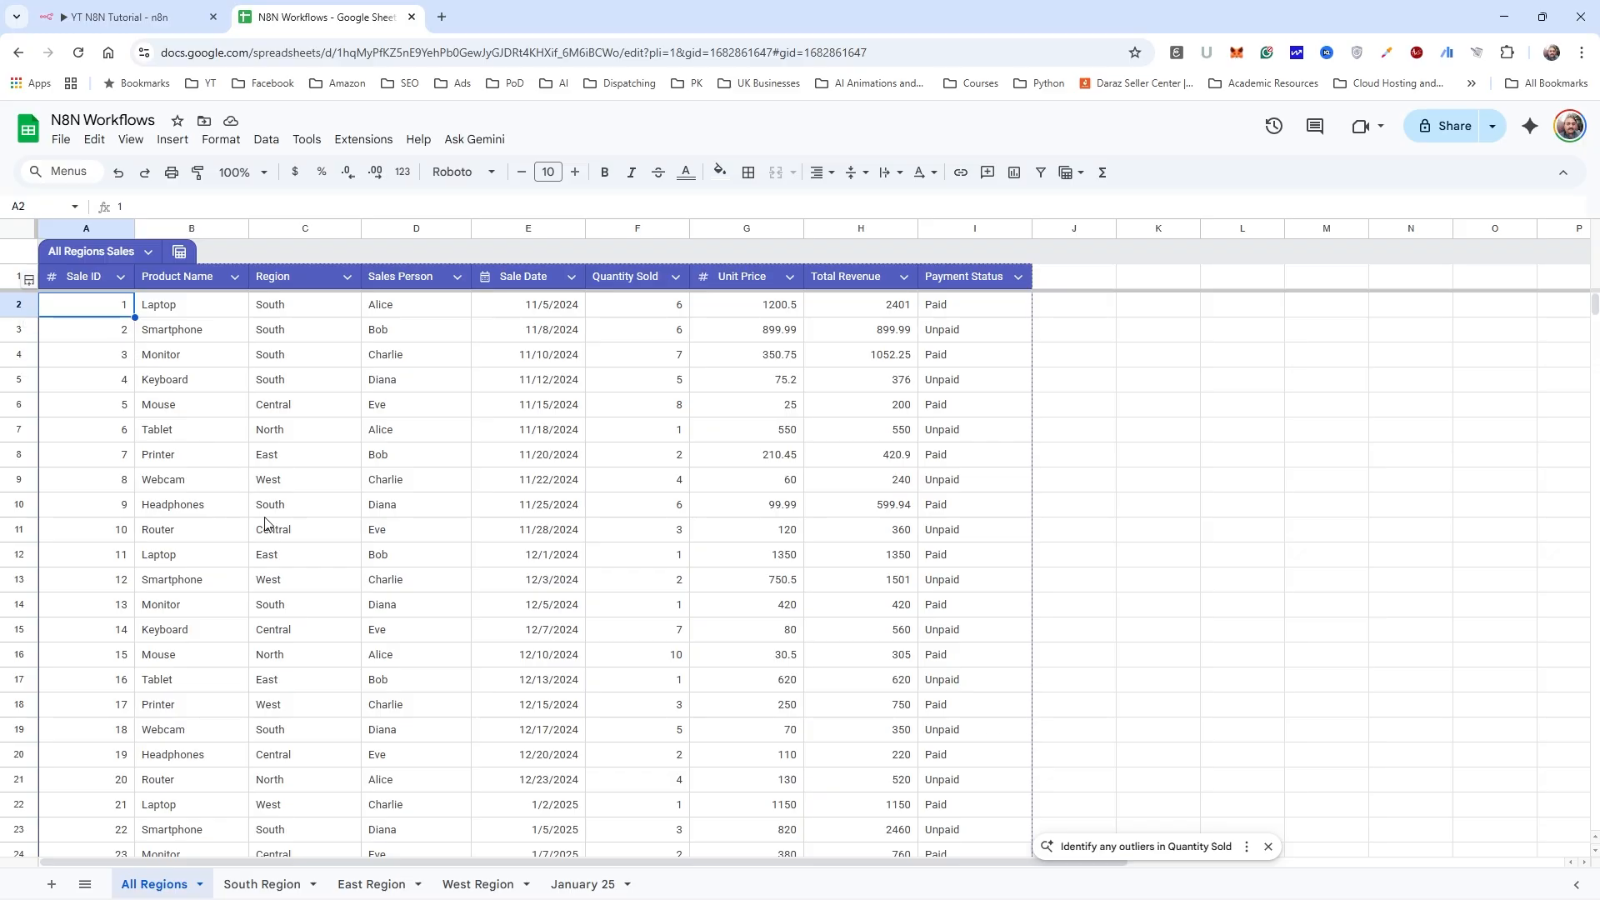
Step: Return to the n8n workflow and set Sale ID as the column to match on
{"action": "left_click", "coordinate": [136, 20]}
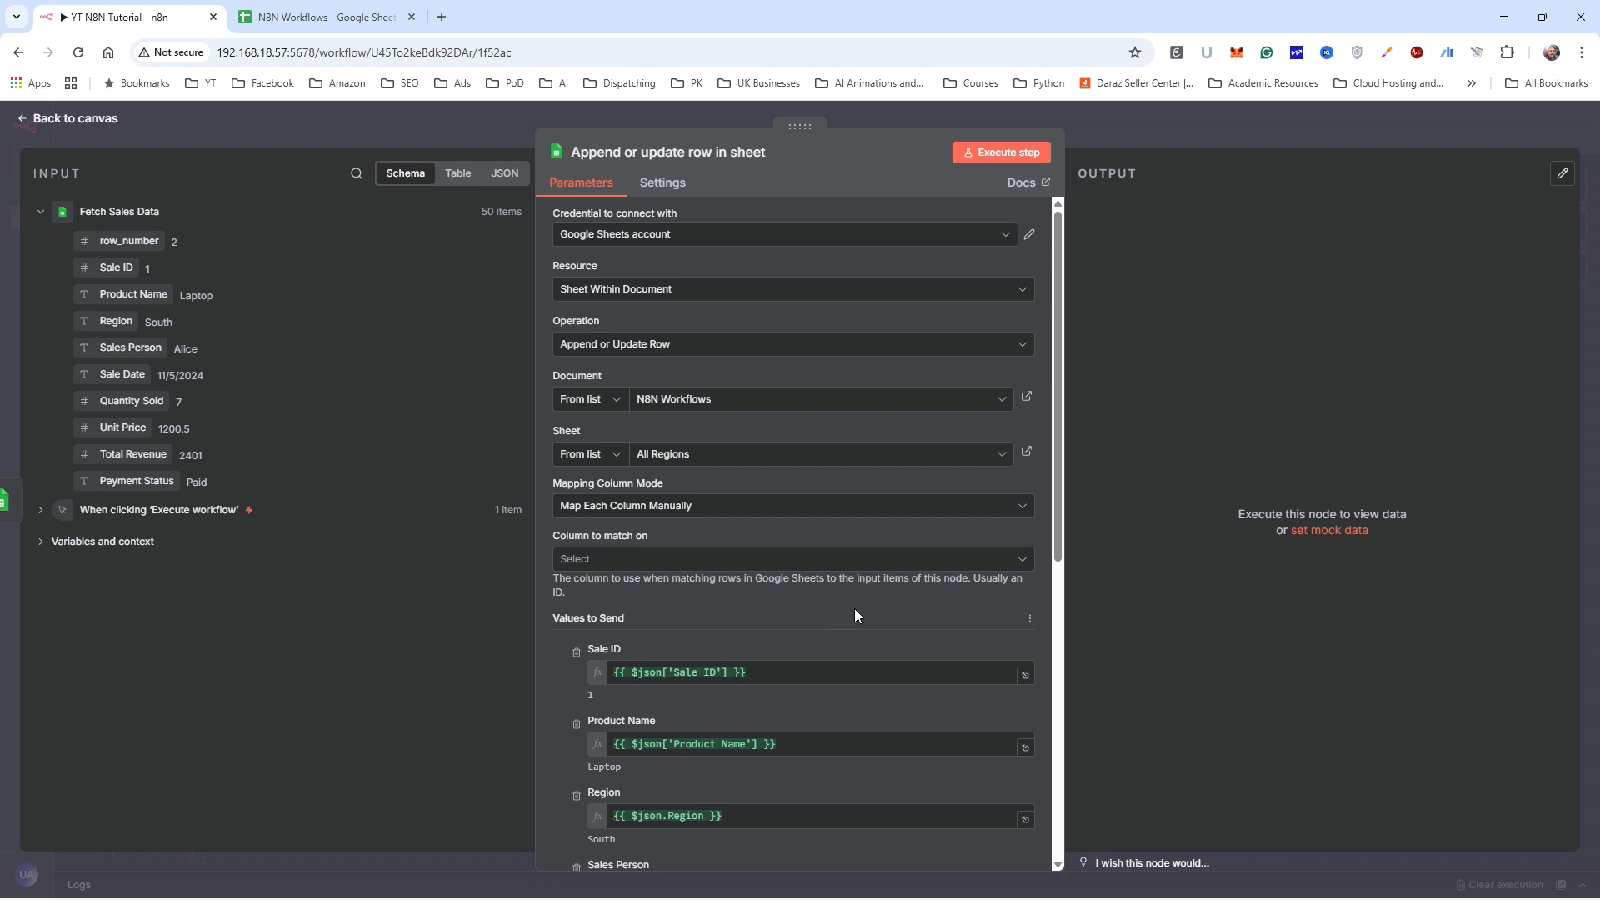
{"action": "left_click", "coordinate": [1005, 561]}
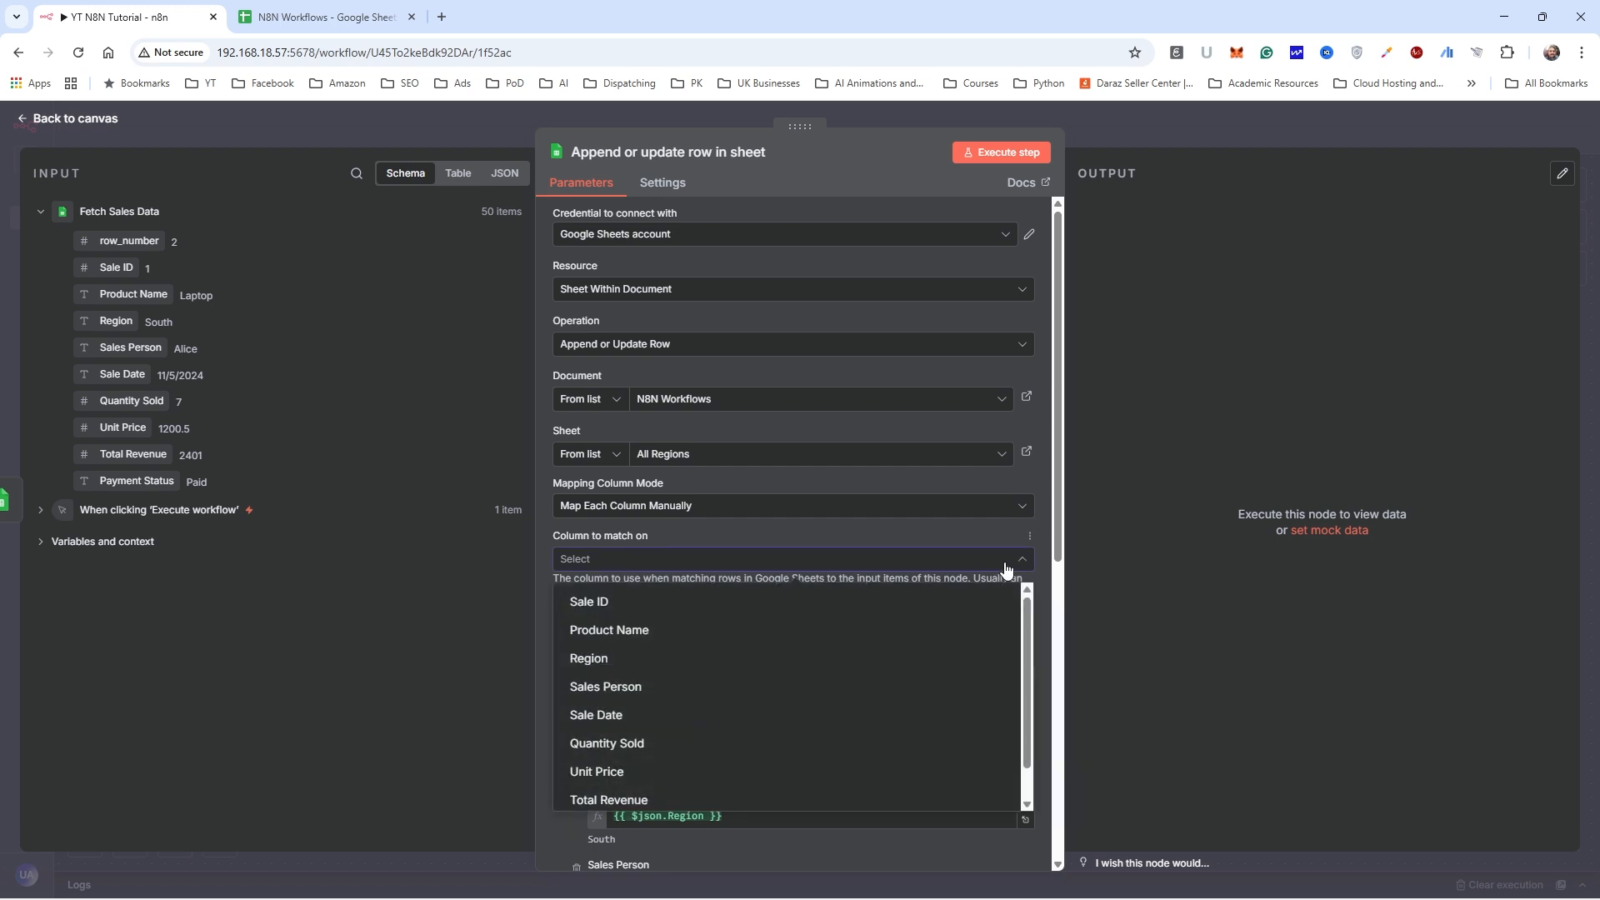
{"action": "left_click", "coordinate": [634, 607]}
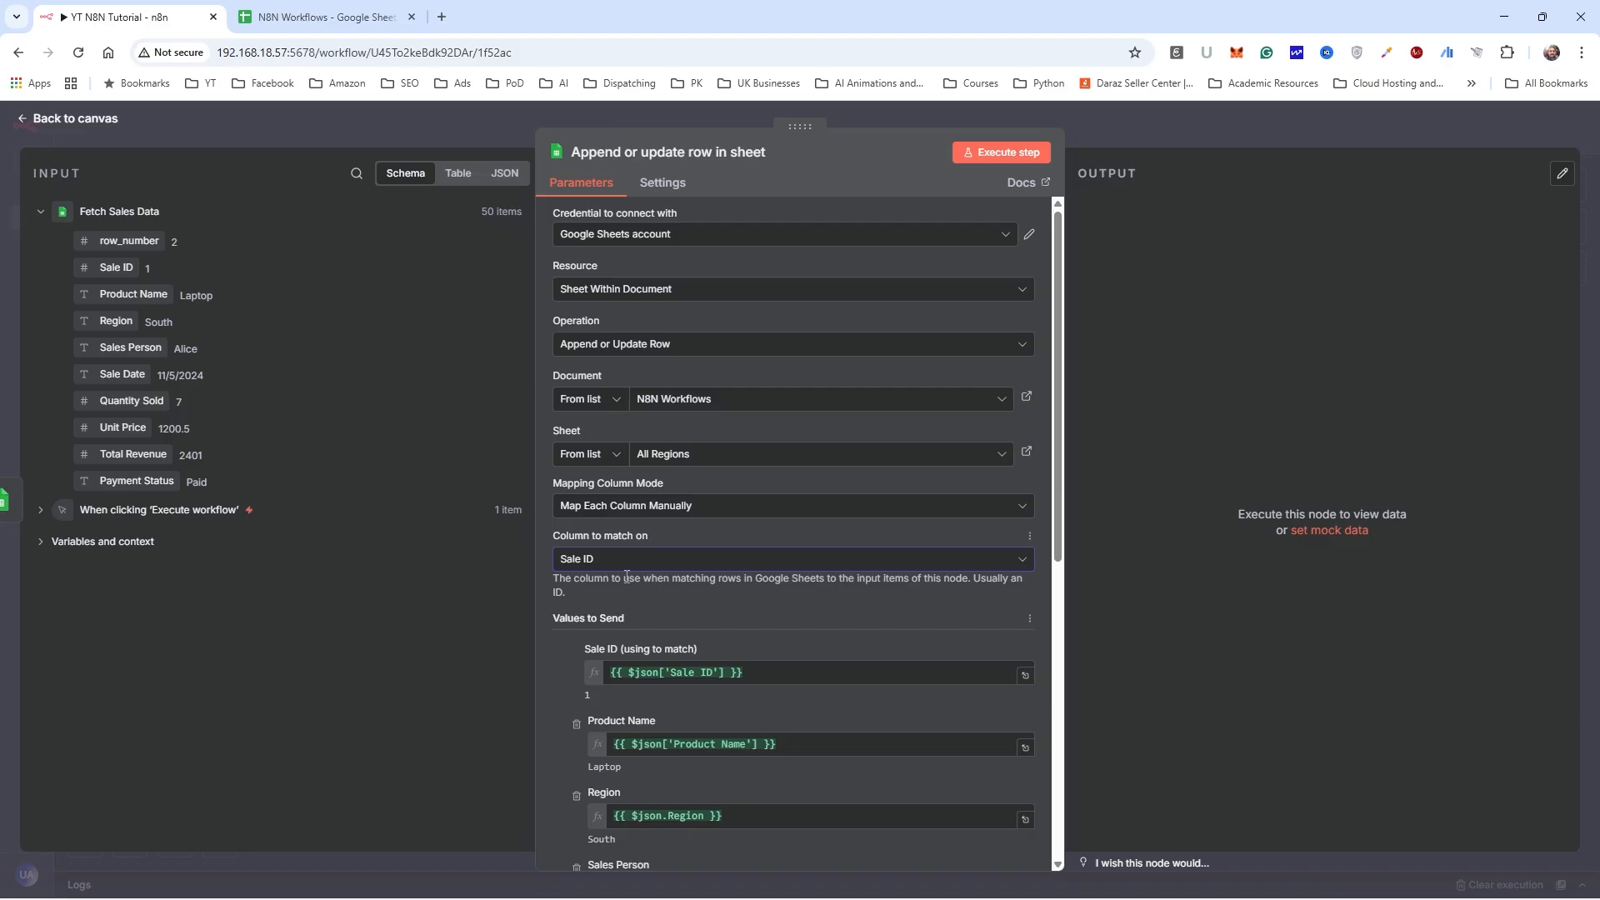
Step: Go back to the spreadsheet and select the sale IDs in A2:A4 of the South Region sheet to examine them
{"action": "left_click", "coordinate": [342, 18]}
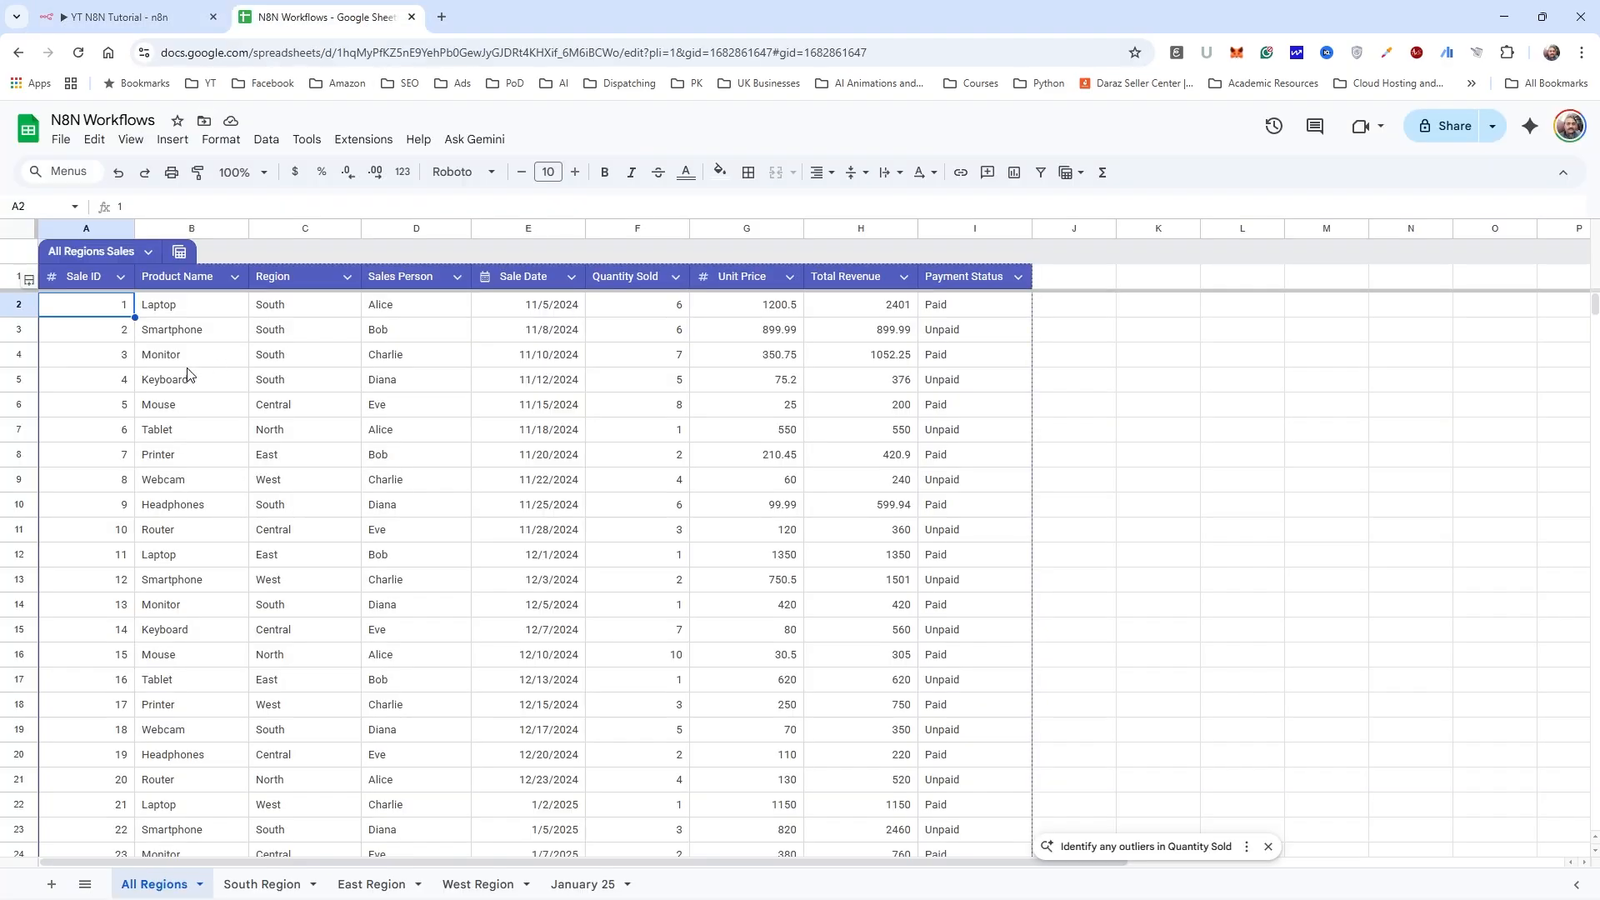
{"action": "double_click", "coordinate": [246, 885]}
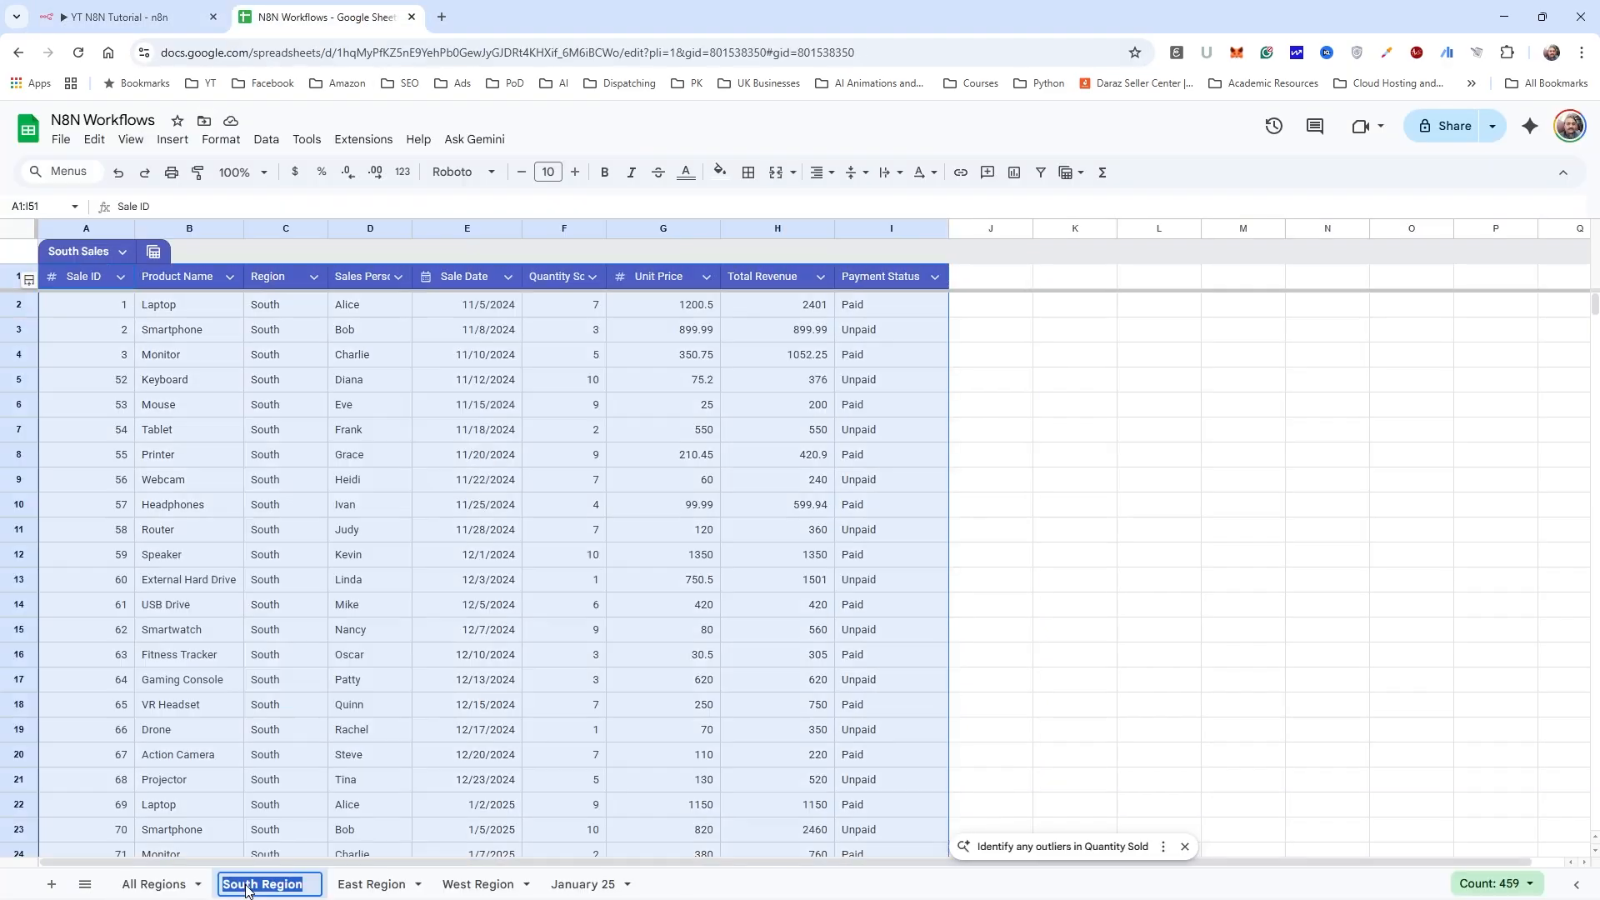
{"action": "left_click", "coordinate": [113, 305]}
{"action": "left_click", "coordinate": [123, 353], "text": "shift"}
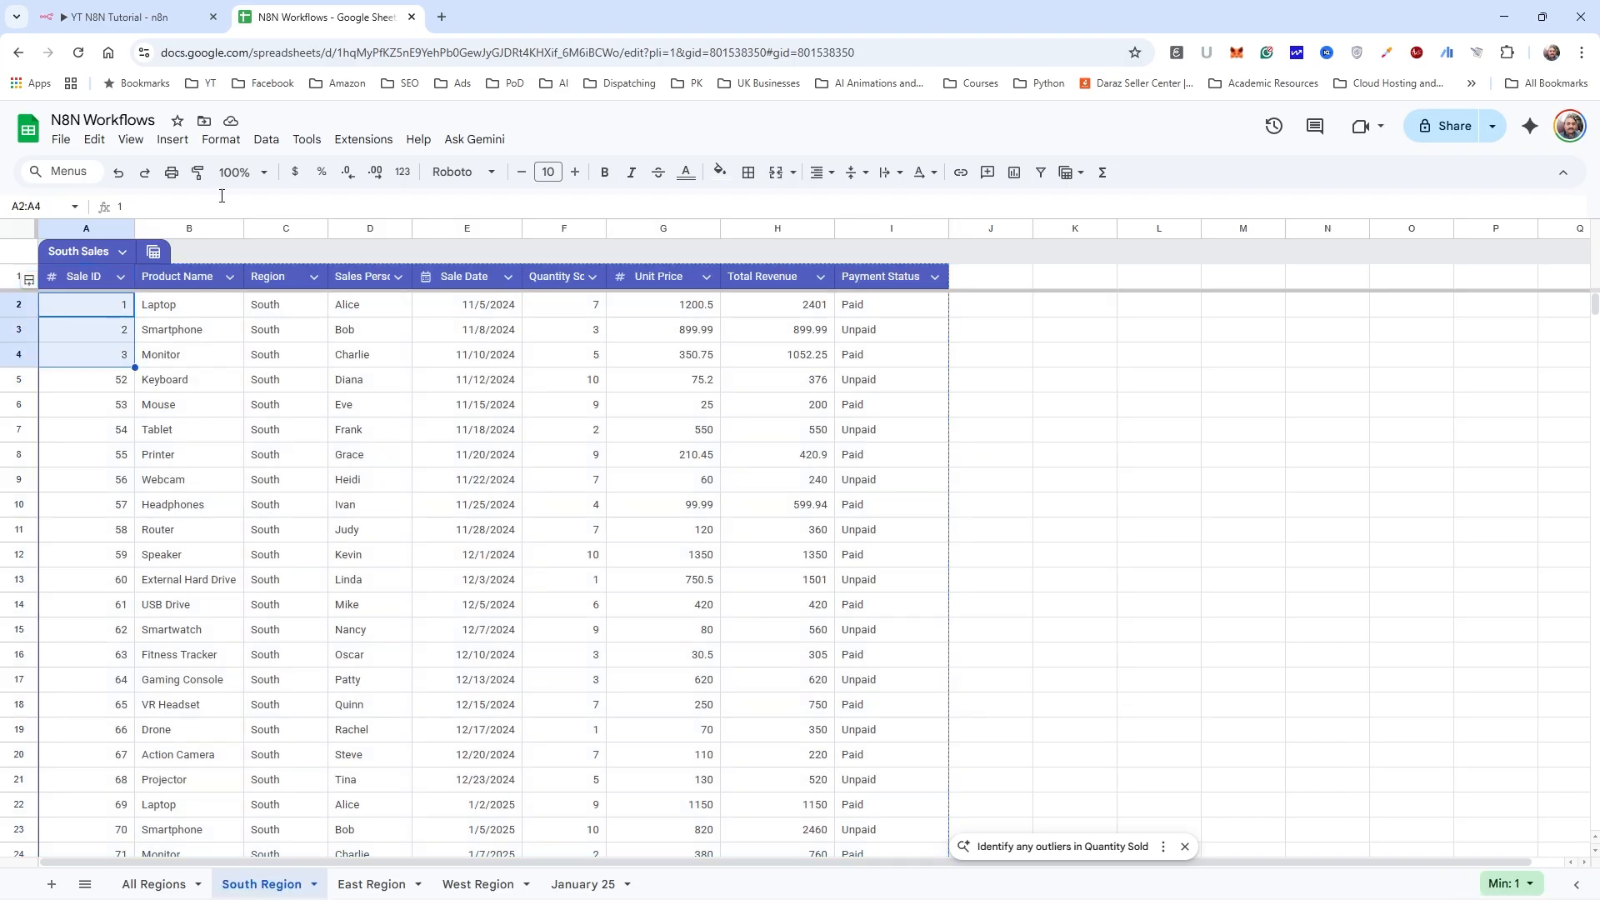
Step: Review the All Regions sheet down to its last entry and select that sale ID in A51
{"action": "left_click", "coordinate": [155, 883]}
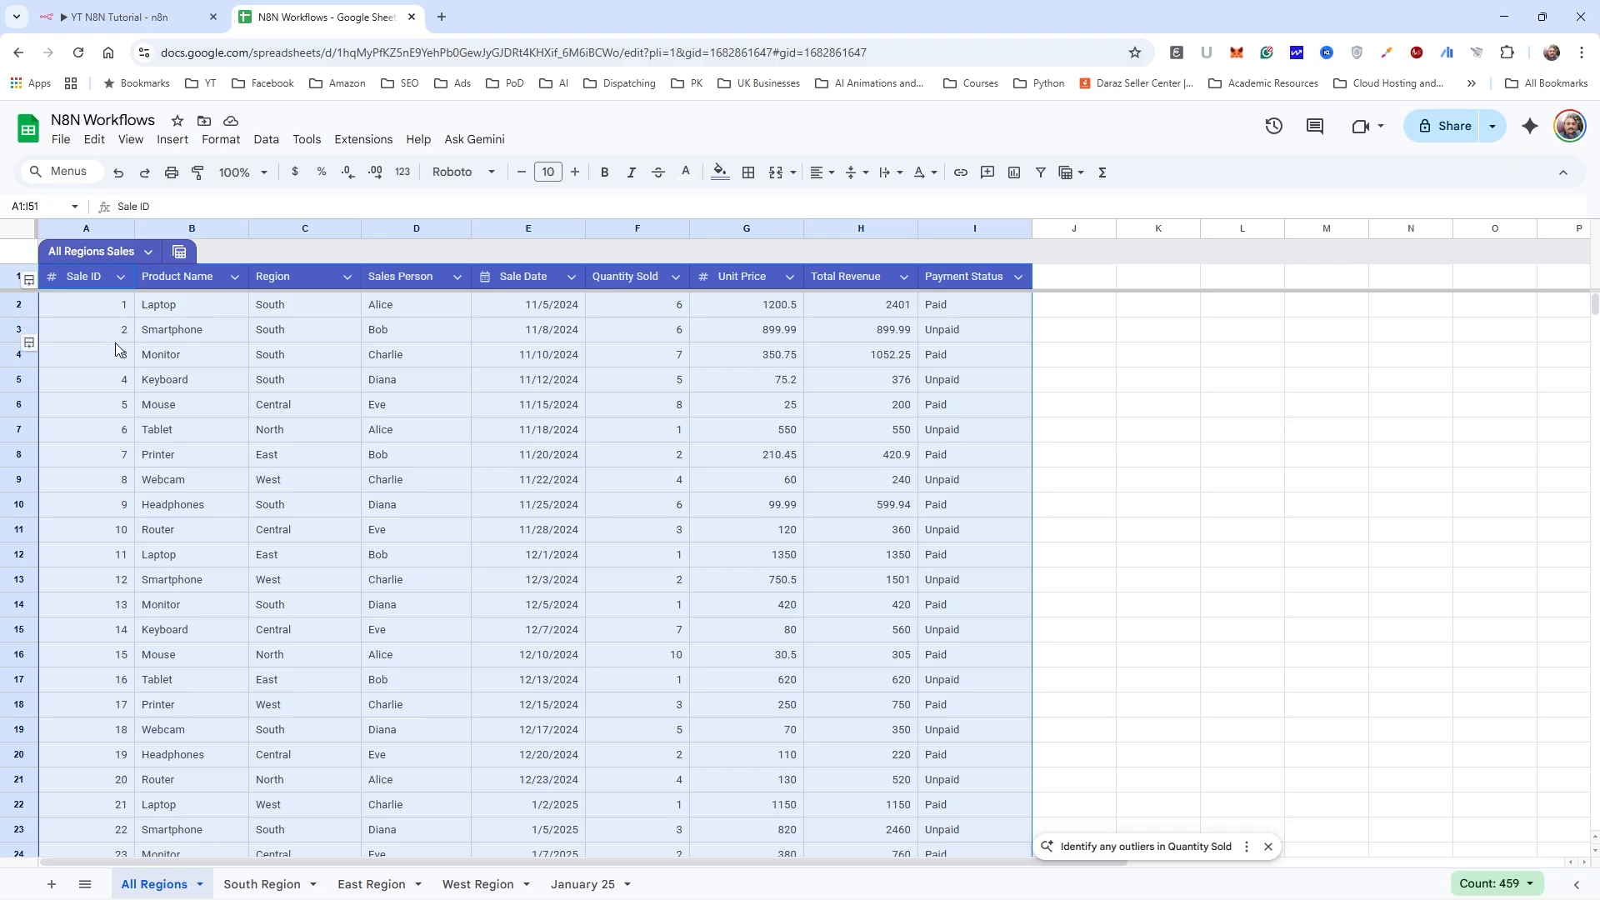
{"action": "scroll", "coordinate": [155, 550], "scroll_direction": "down", "scroll_amount": 4}
{"action": "scroll", "coordinate": [155, 557], "scroll_direction": "down", "scroll_amount": 9}
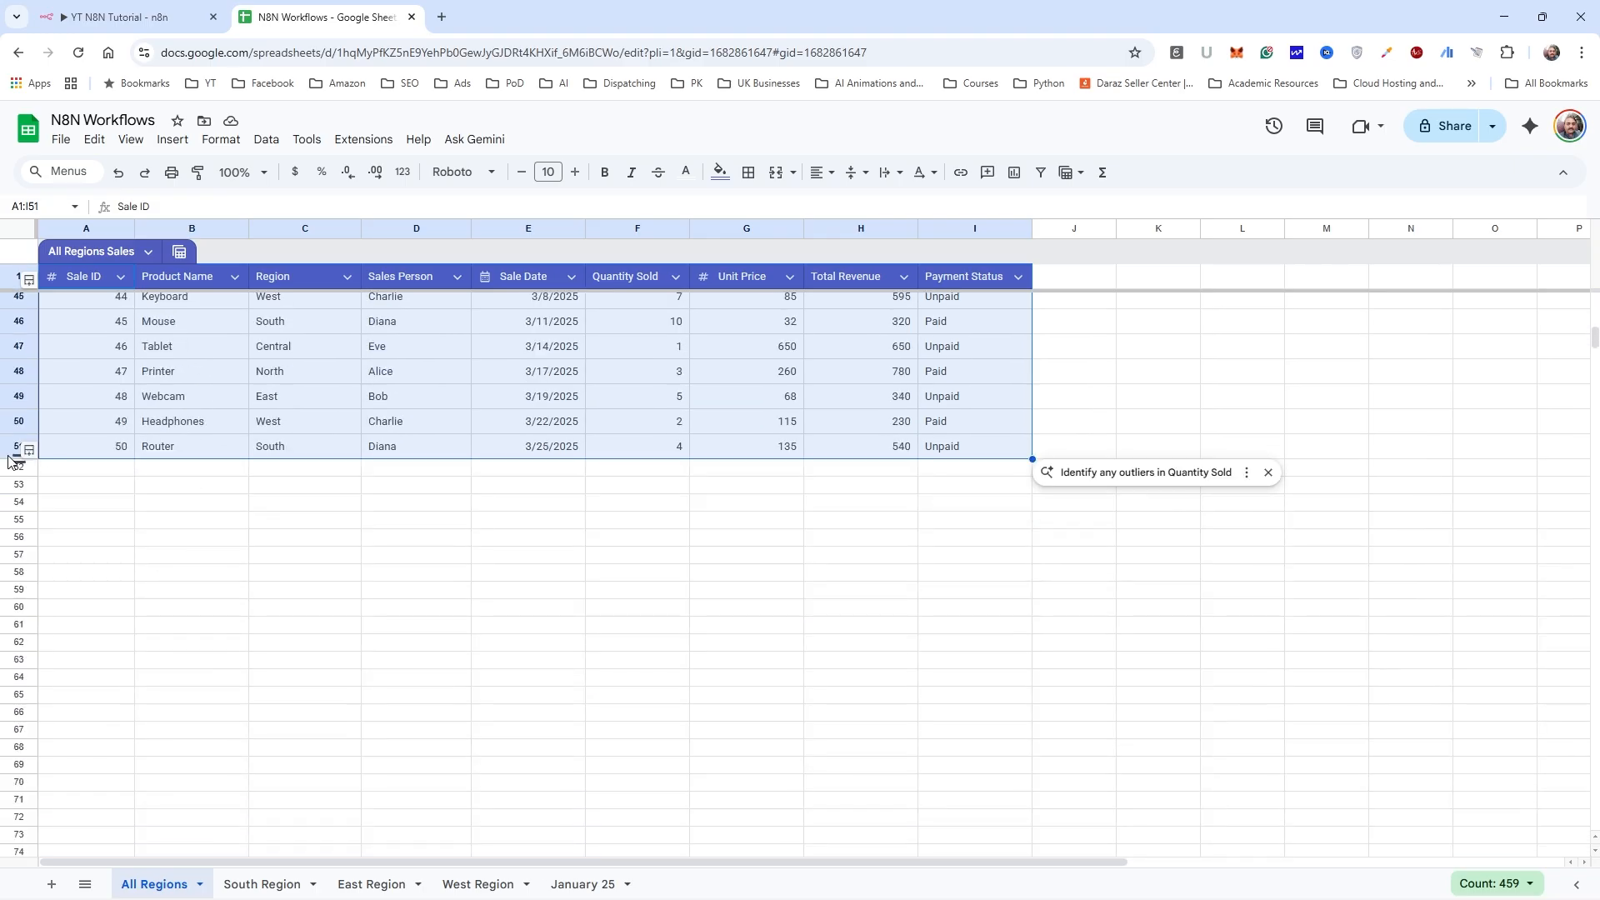
{"action": "key", "text": "ctrl+c"}
{"action": "left_click", "coordinate": [91, 457]}
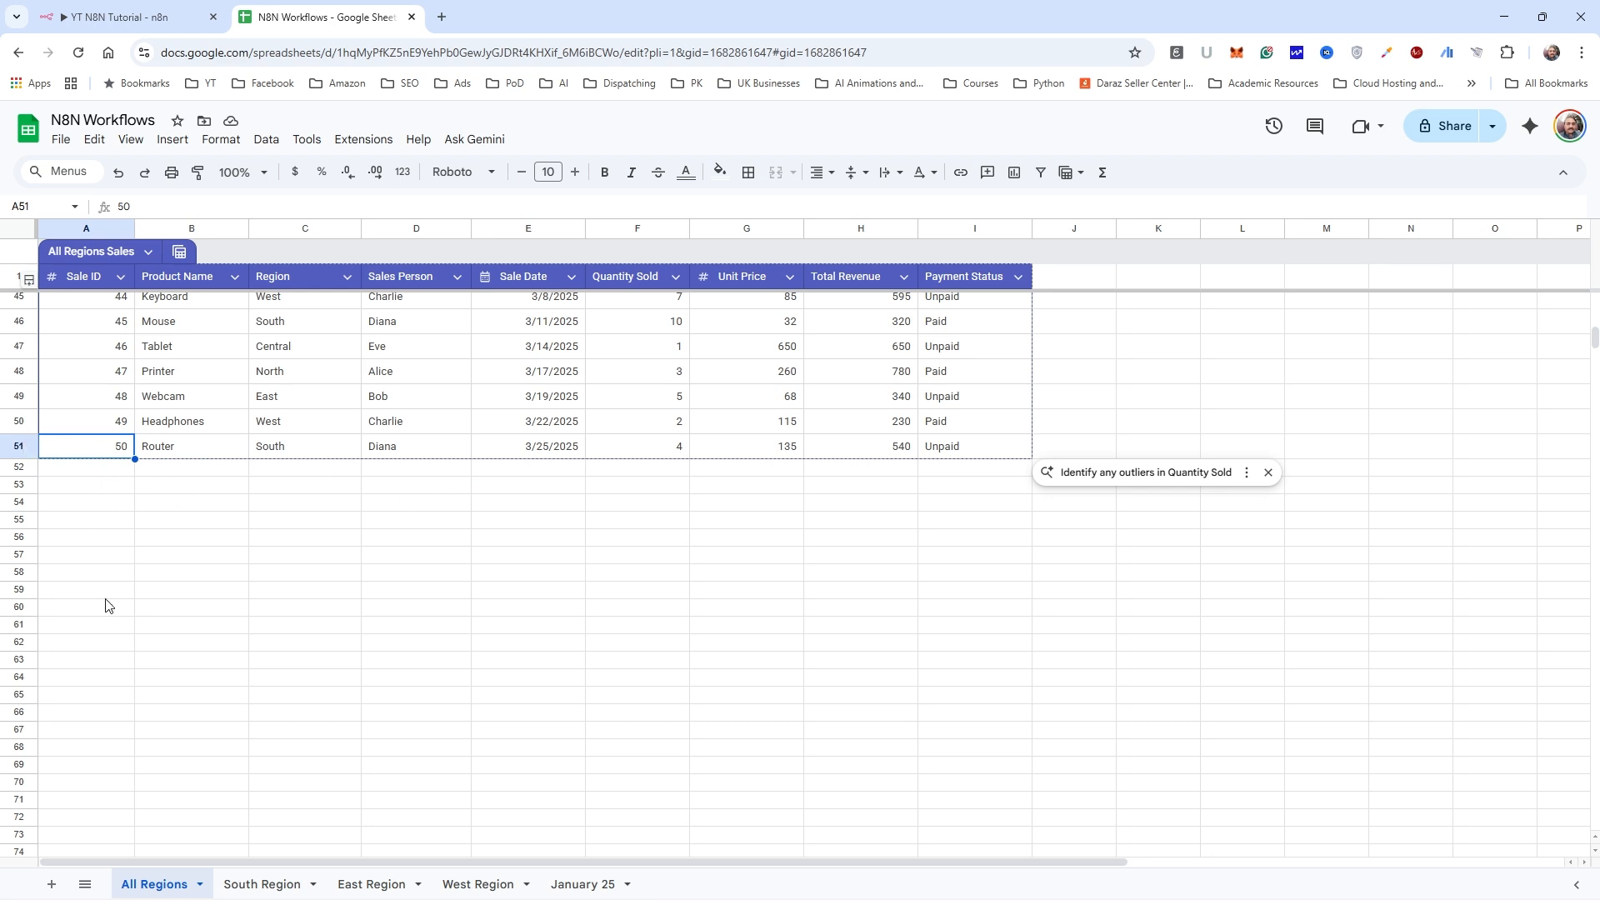
Step: Examine the South Region sale IDs from A5 to A51, and locate cell A52 below the All Regions table where new rows would go
{"action": "left_click", "coordinate": [261, 883]}
{"action": "double_click", "coordinate": [260, 884]}
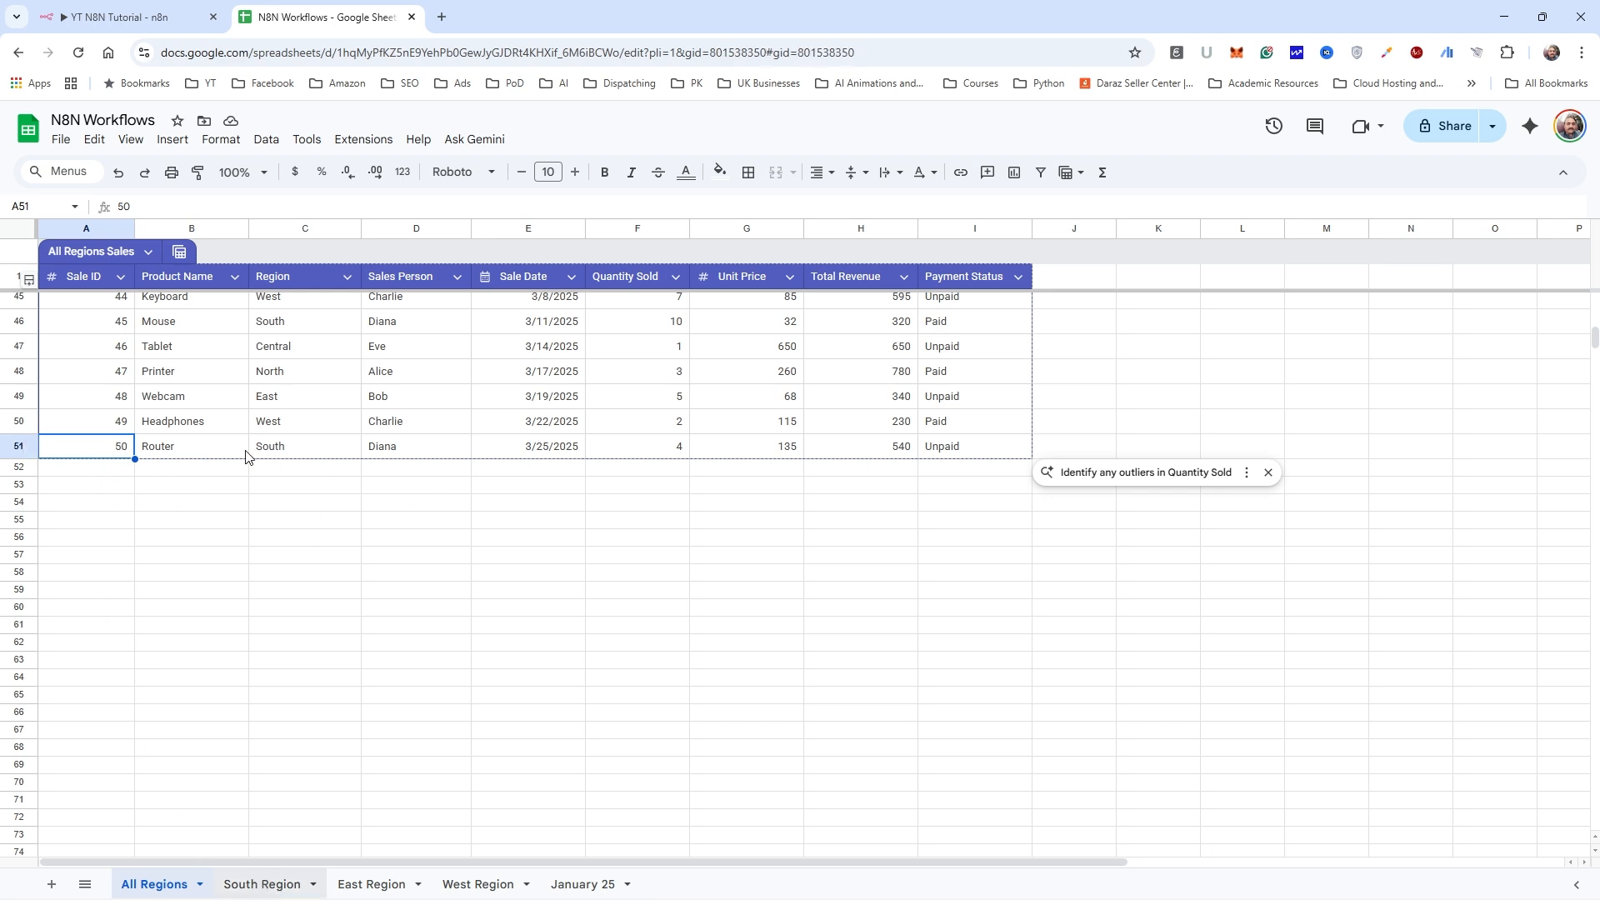
{"action": "scroll", "coordinate": [242, 630], "scroll_direction": "down", "scroll_amount": 3}
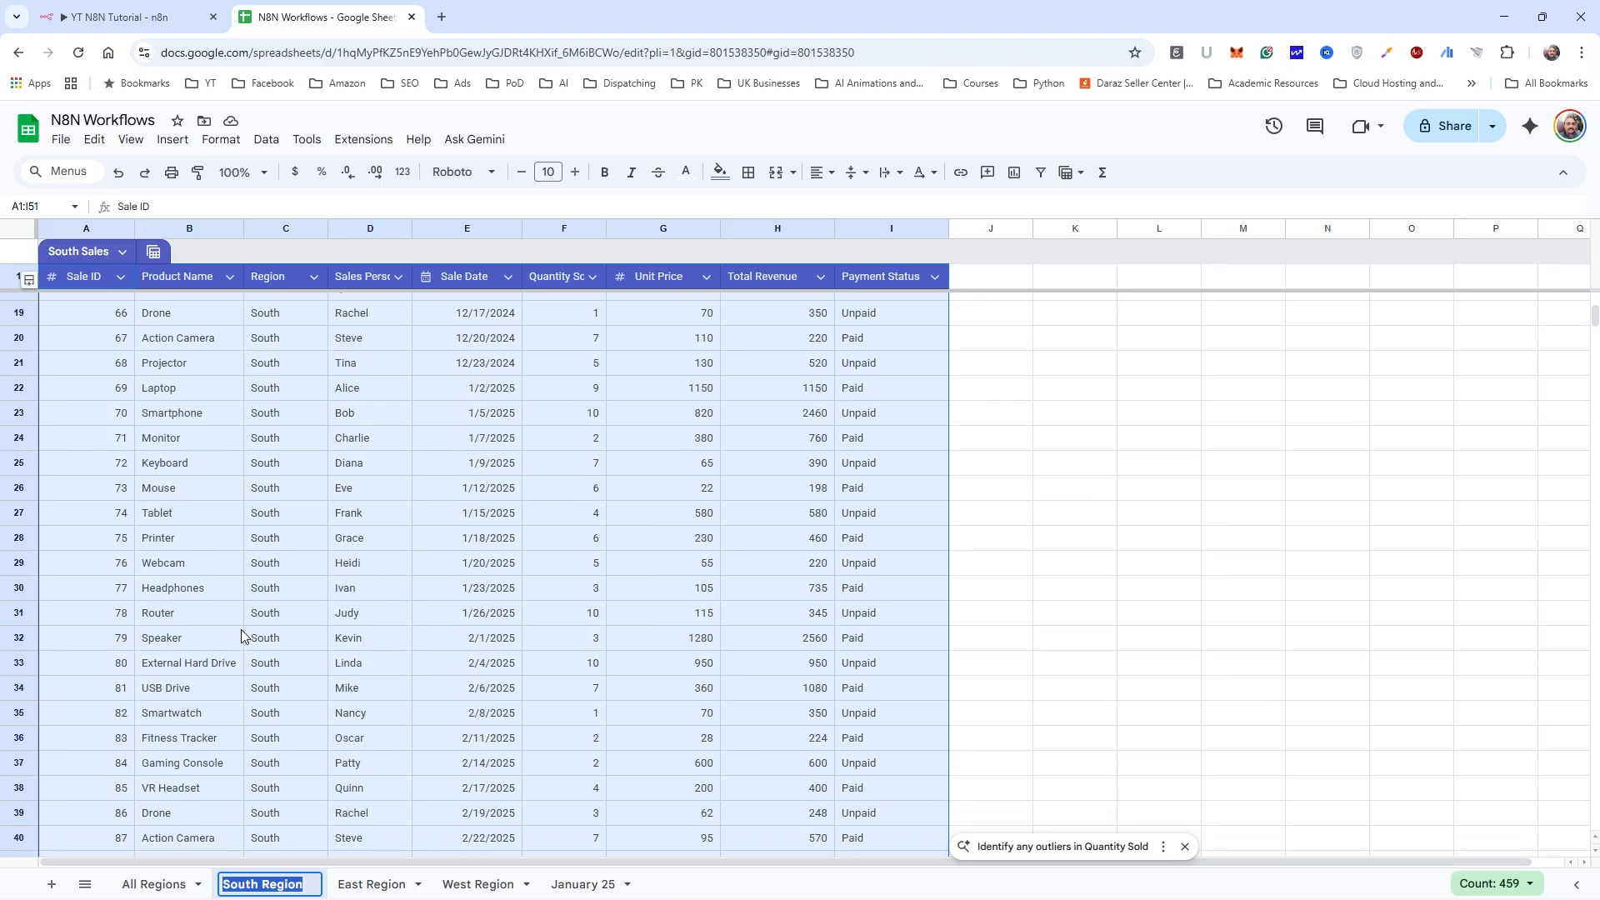
{"action": "scroll", "coordinate": [242, 629], "scroll_direction": "up", "scroll_amount": 5}
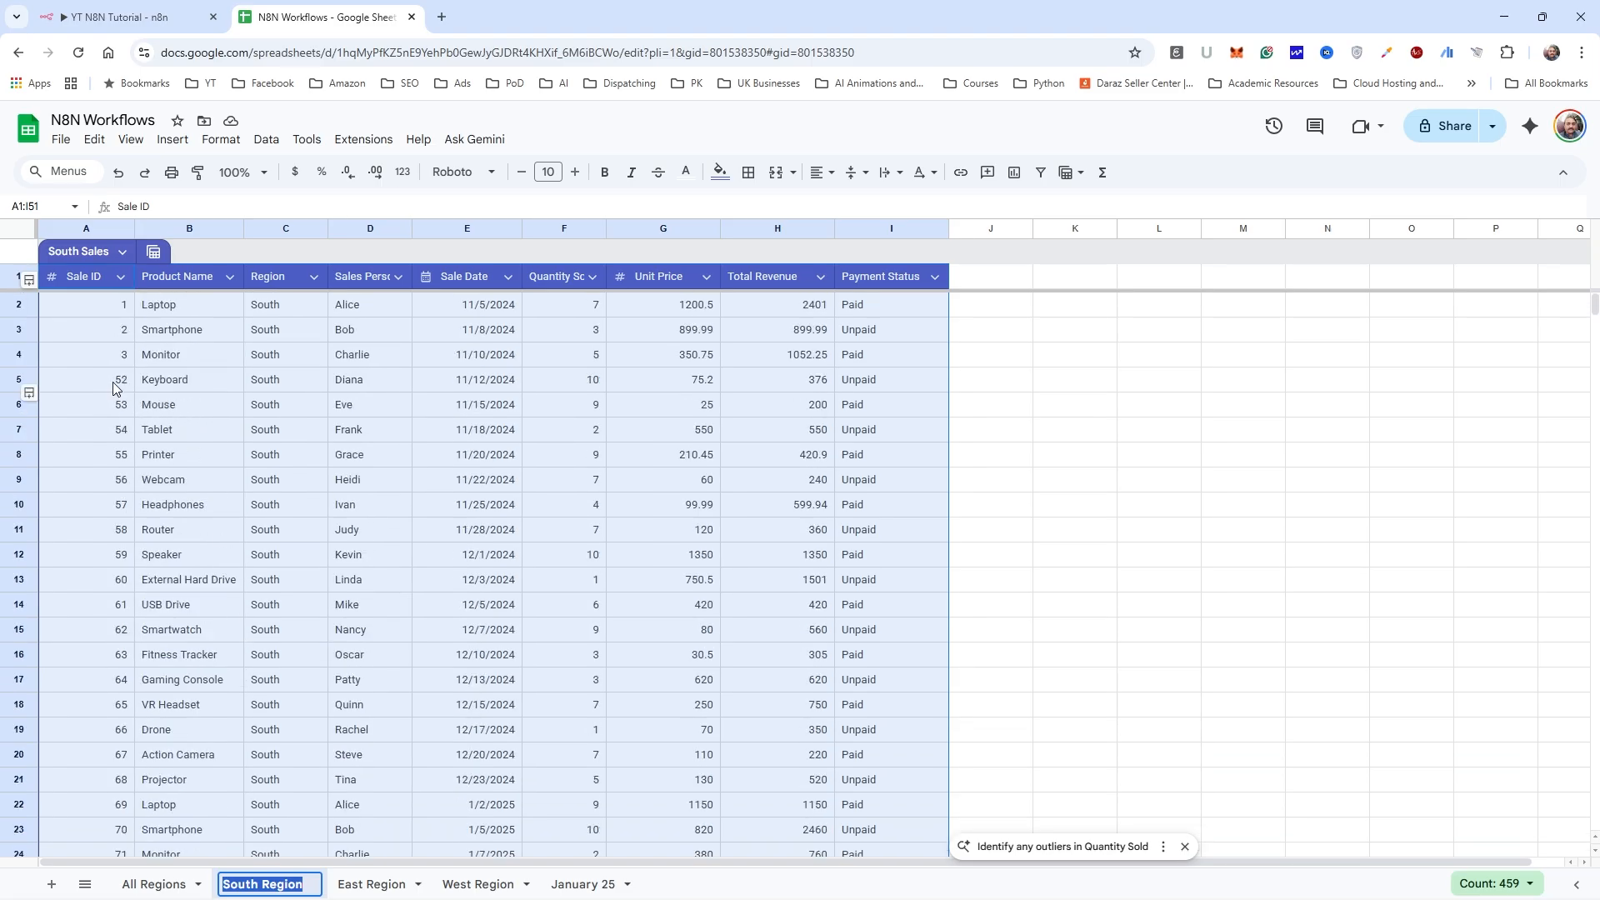
{"action": "left_click", "coordinate": [113, 385]}
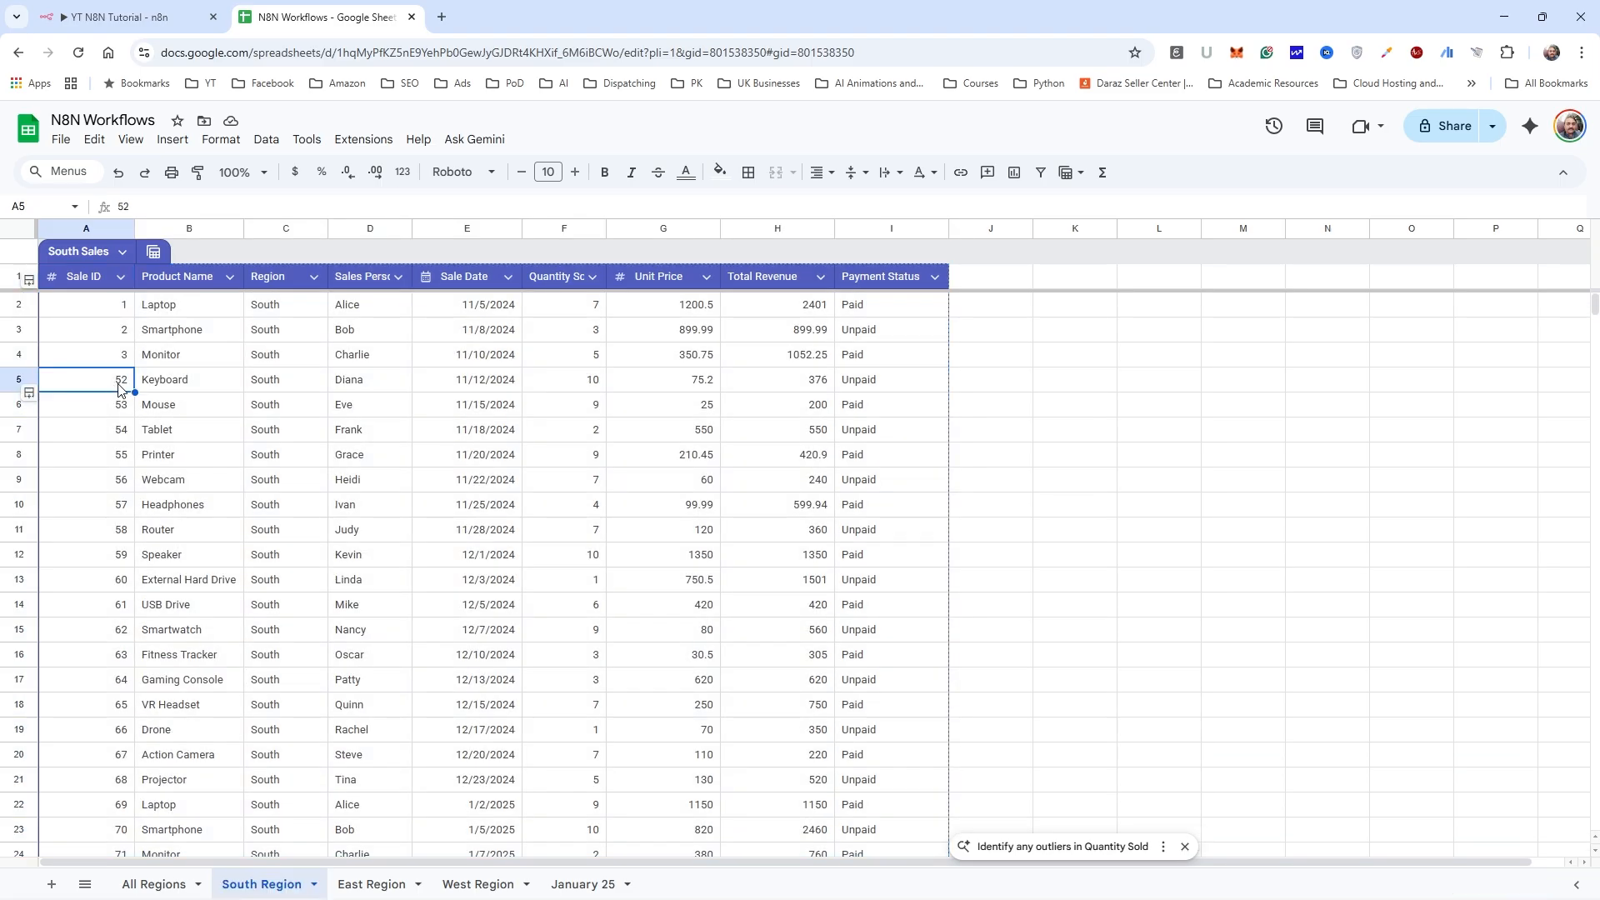
{"action": "scroll", "coordinate": [154, 616], "scroll_direction": "down", "scroll_amount": 10}
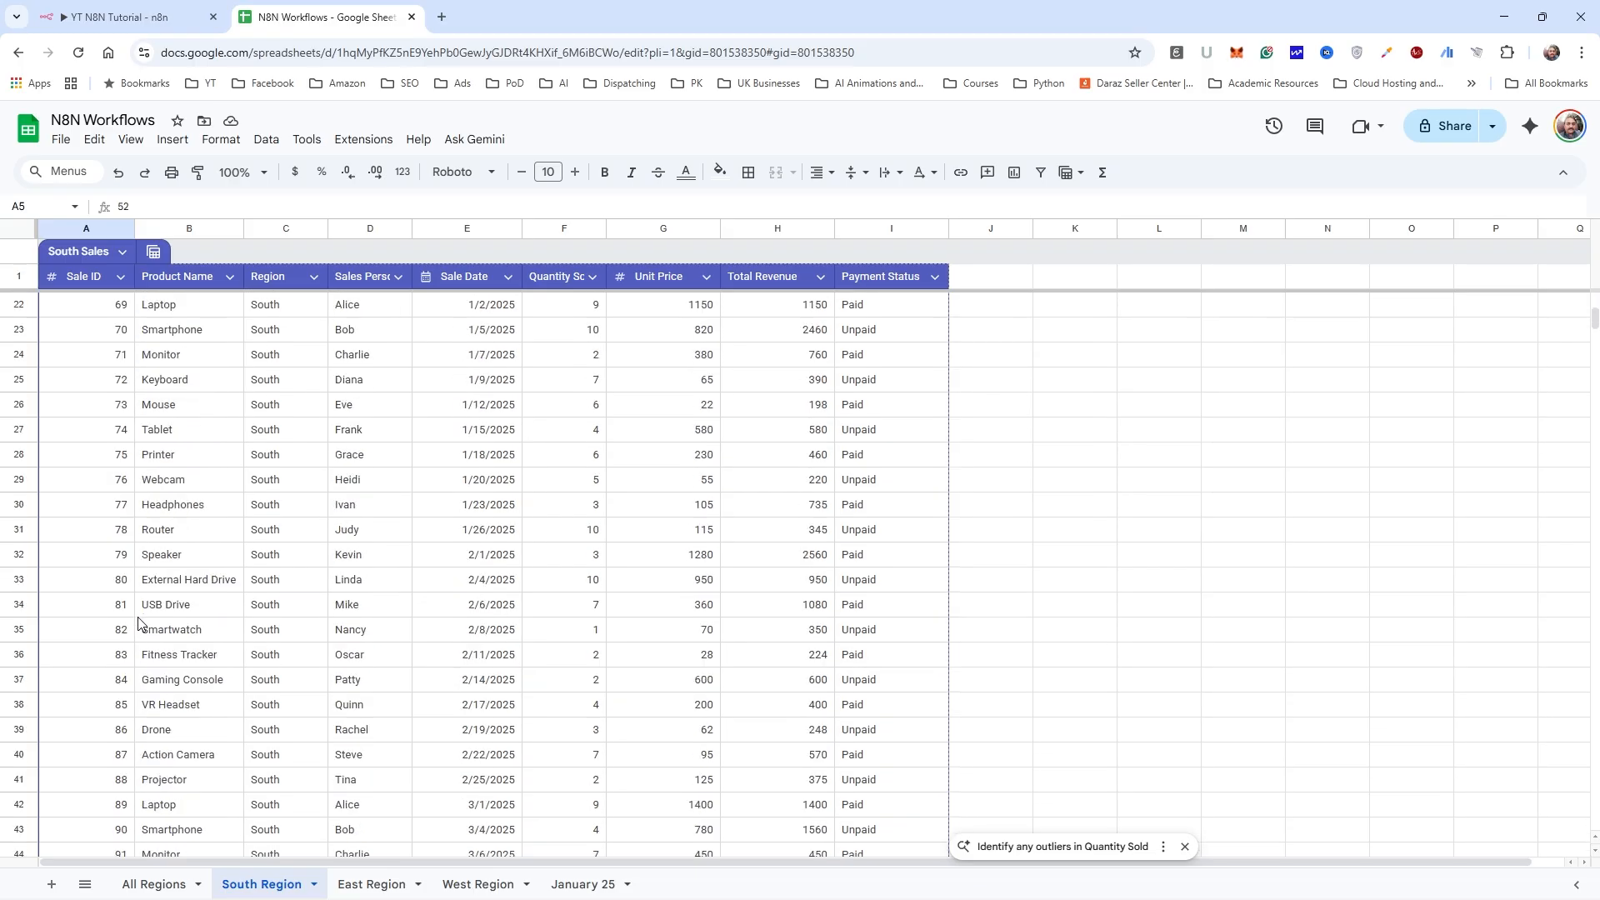
{"action": "left_click", "coordinate": [117, 702]}
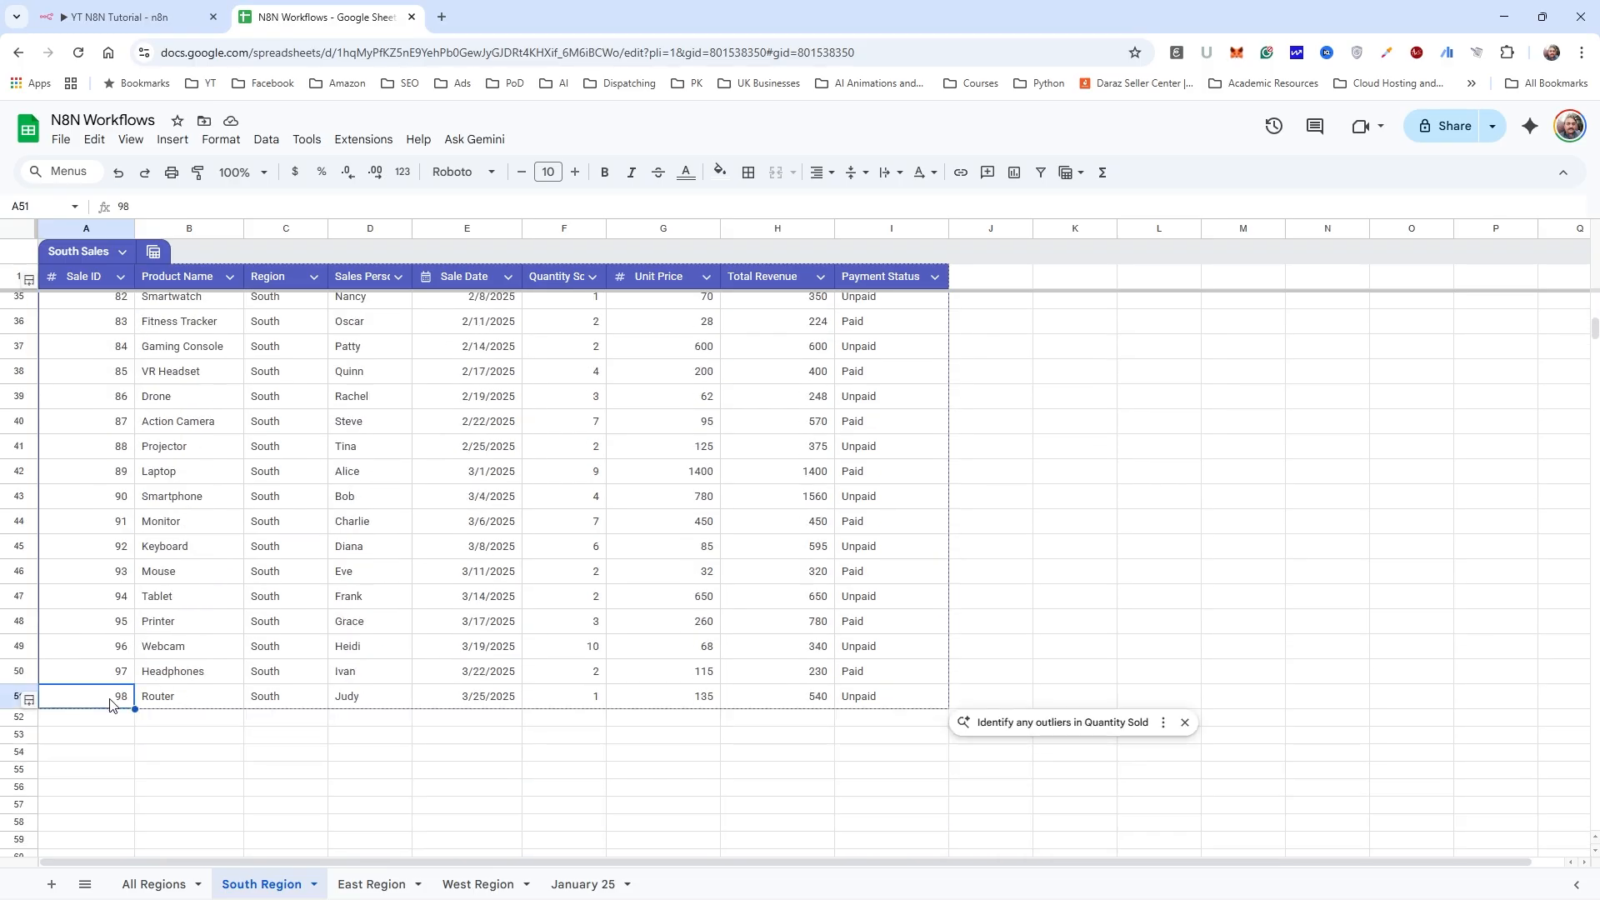
{"action": "left_click", "coordinate": [153, 882]}
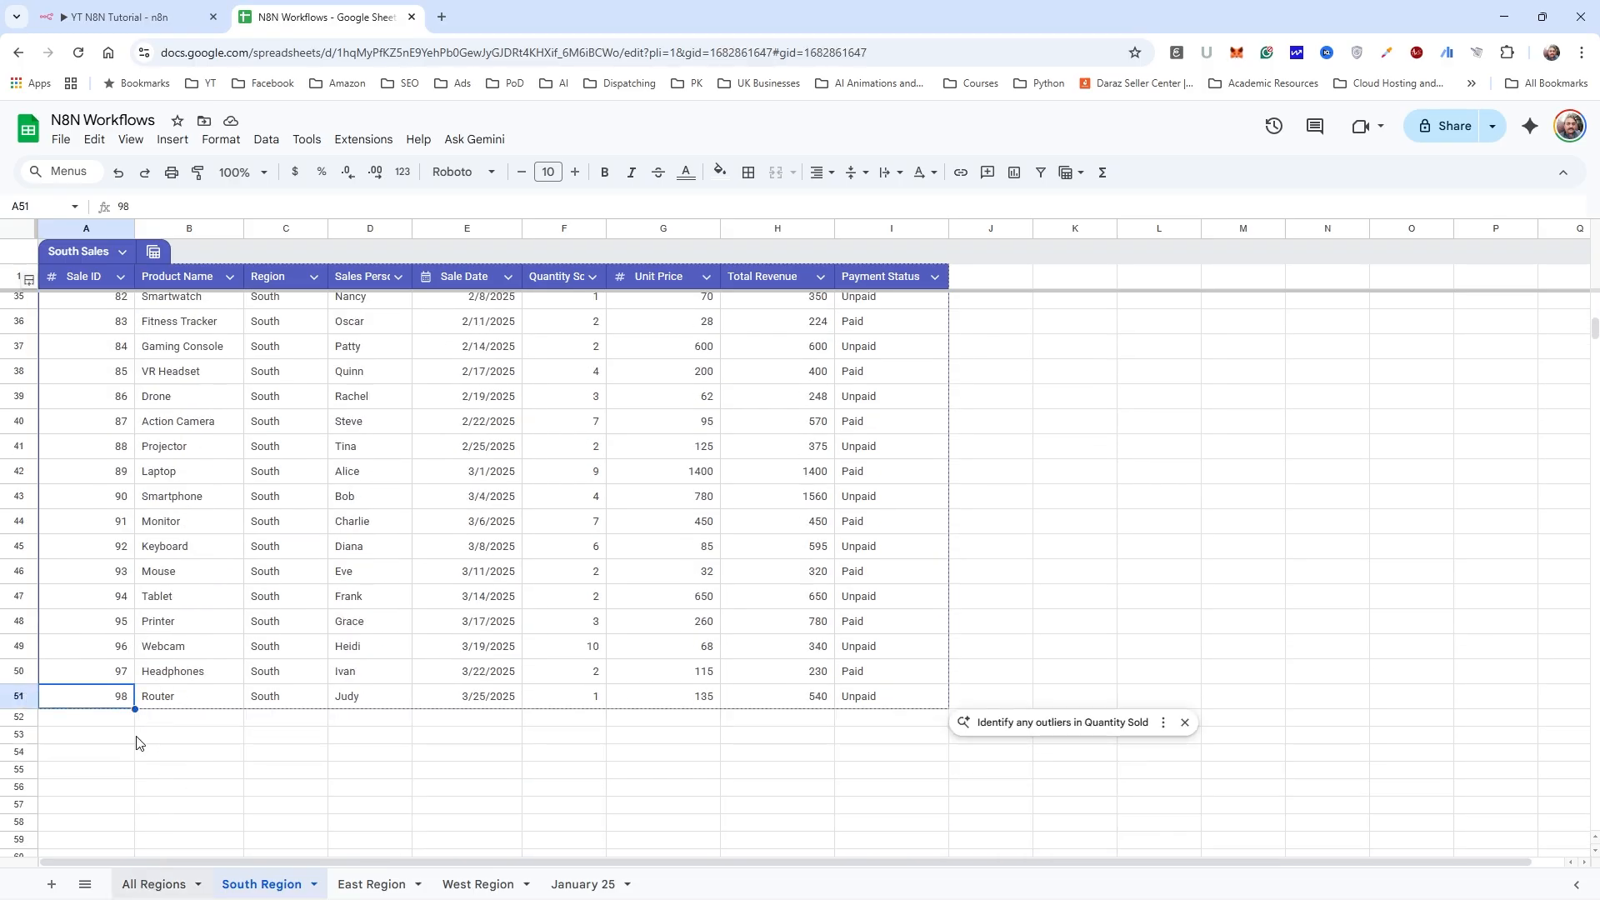
{"action": "left_click", "coordinate": [121, 468]}
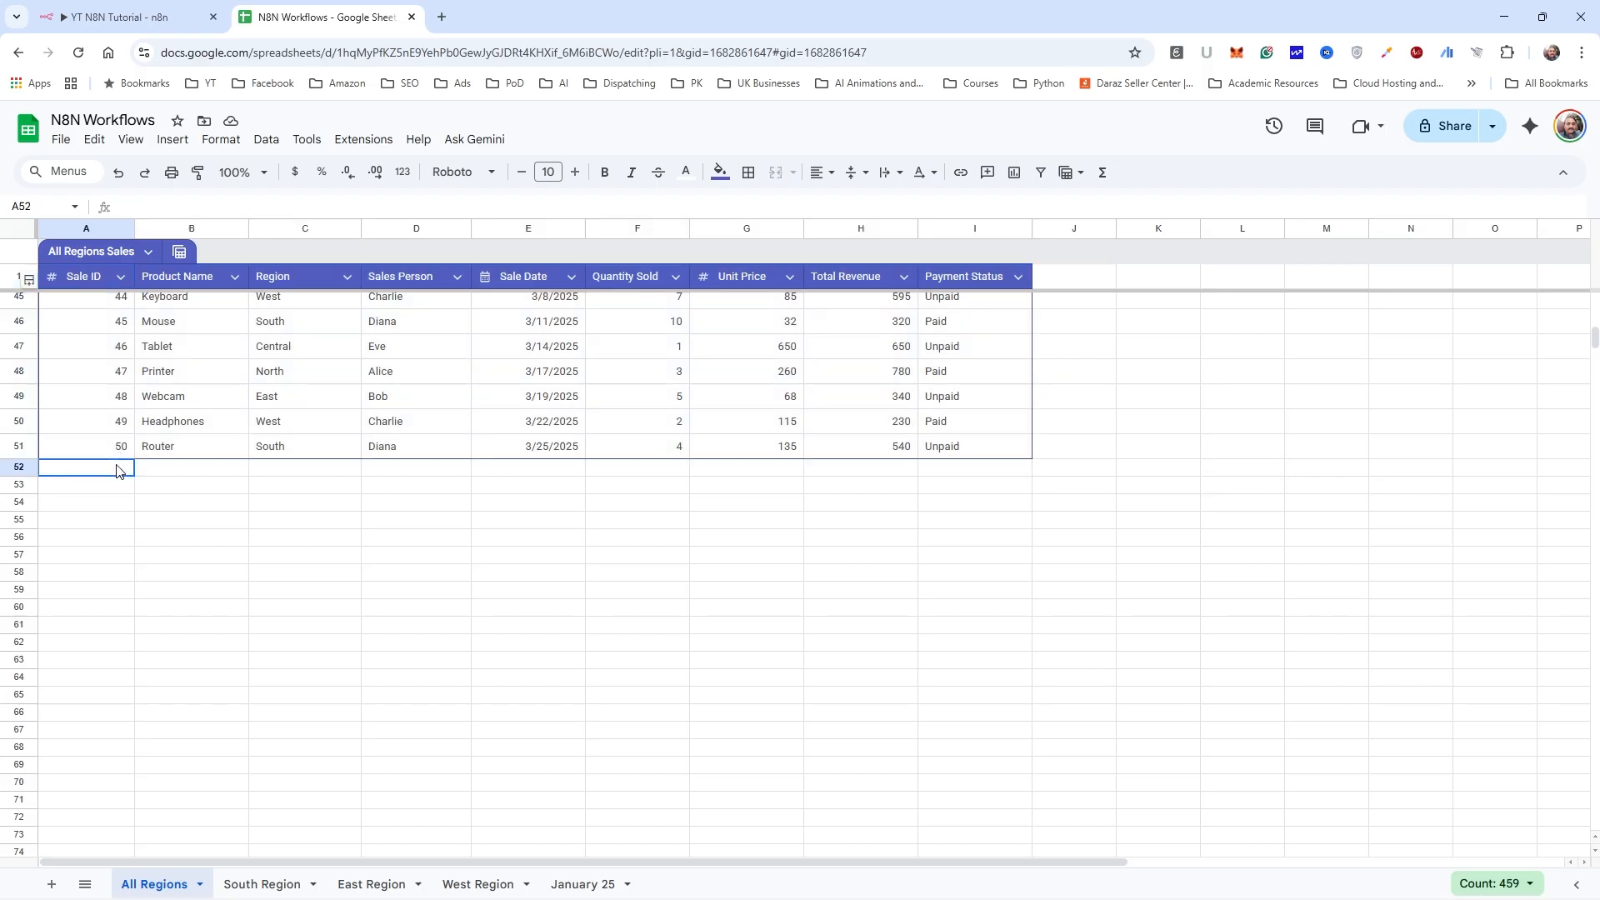
Step: Return to the n8n workflow, rename the Append or update row in sheet node to Consolidate Data and go back to the canvas
{"action": "left_click", "coordinate": [179, 17]}
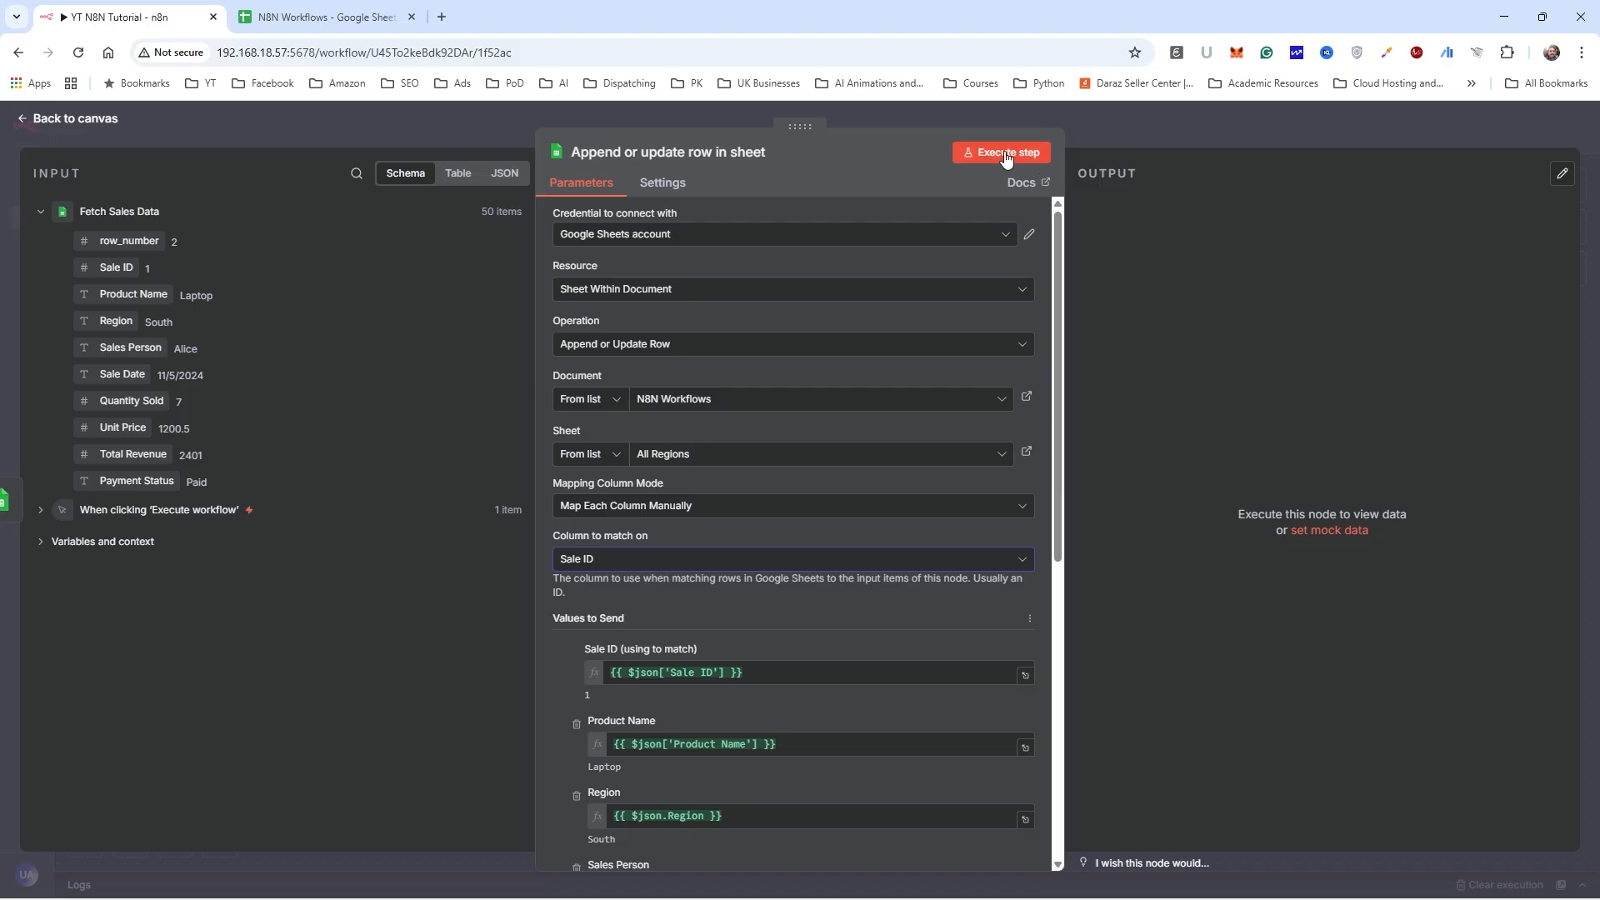
{"action": "left_click", "coordinate": [1139, 124]}
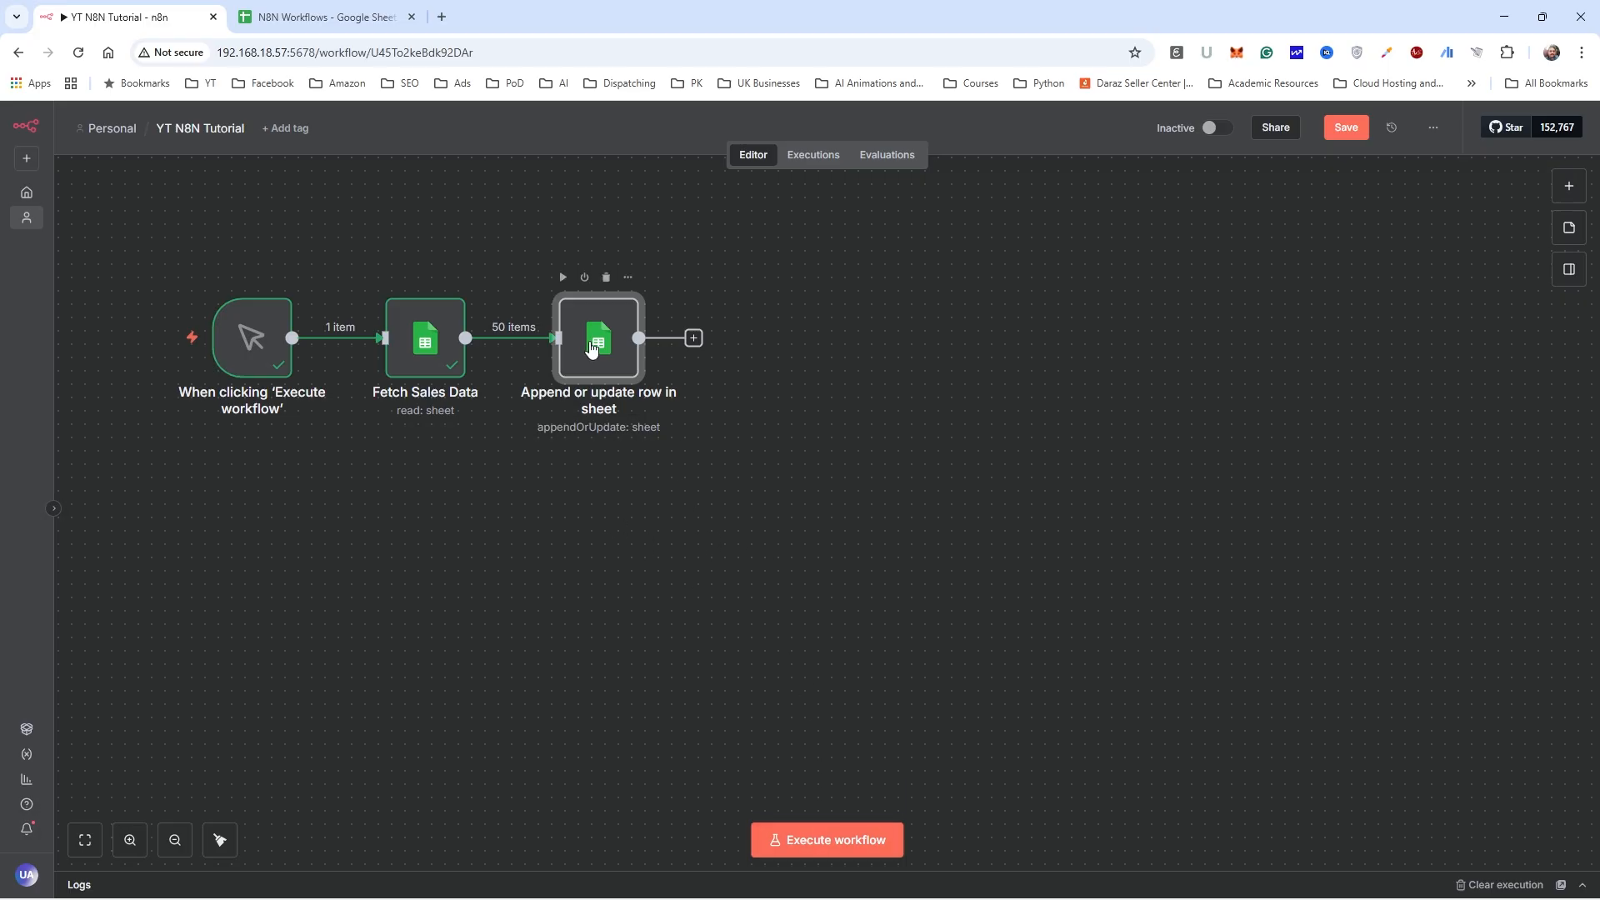
{"action": "double_click", "coordinate": [591, 348]}
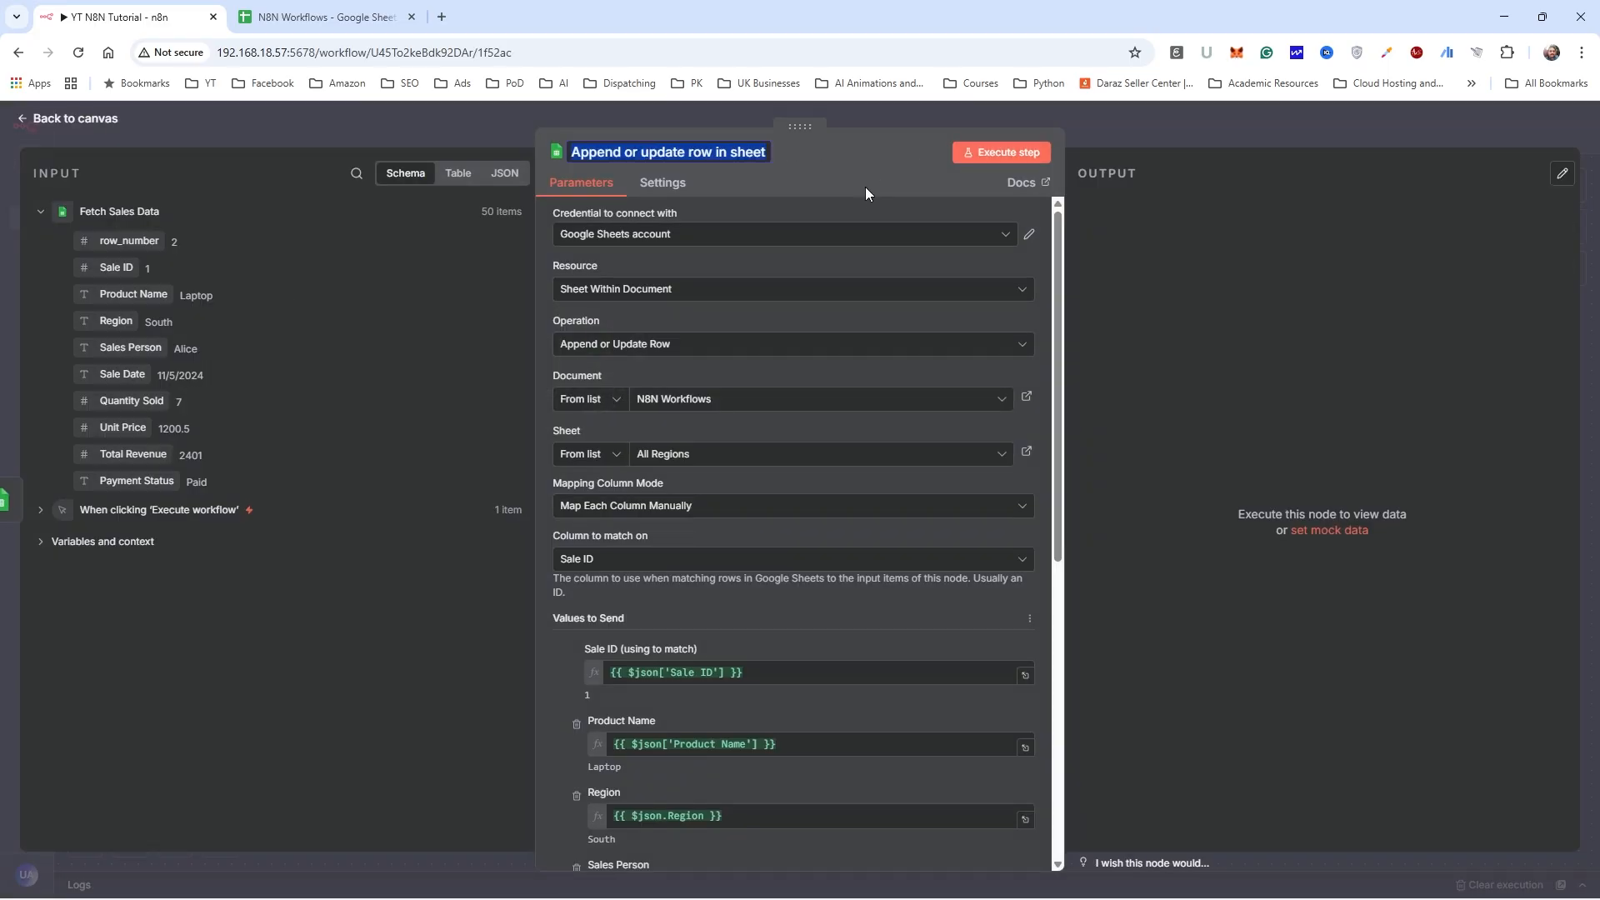
{"action": "type", "text": "Consolidate Da"}
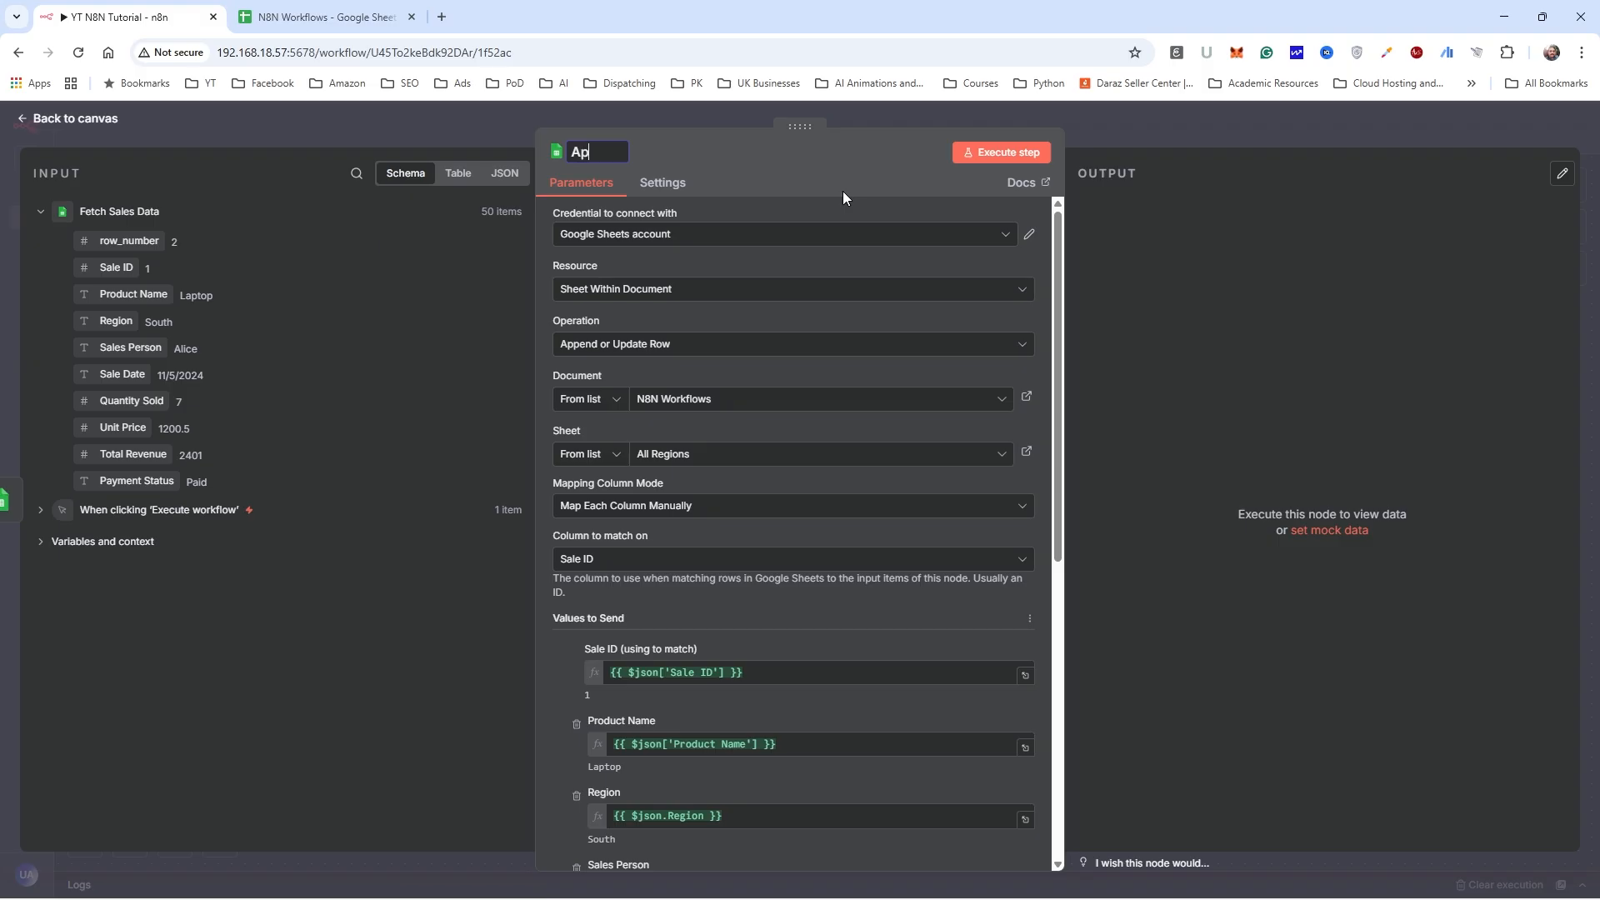
{"action": "type", "text": "ta"}
{"action": "key", "text": "Return"}
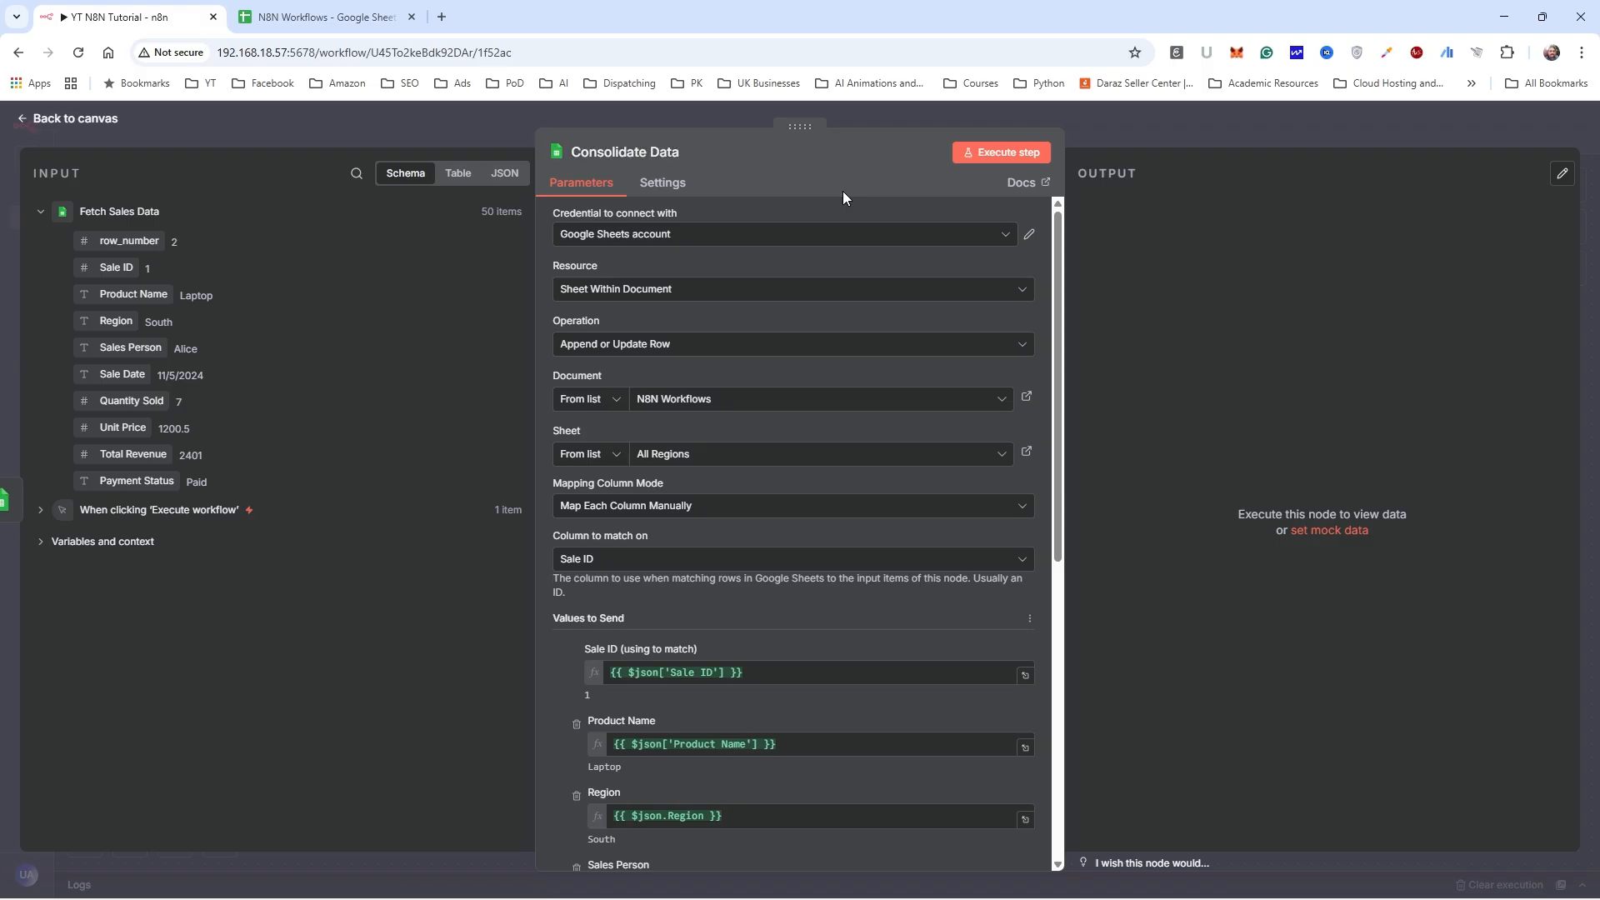
{"action": "left_click", "coordinate": [1110, 132]}
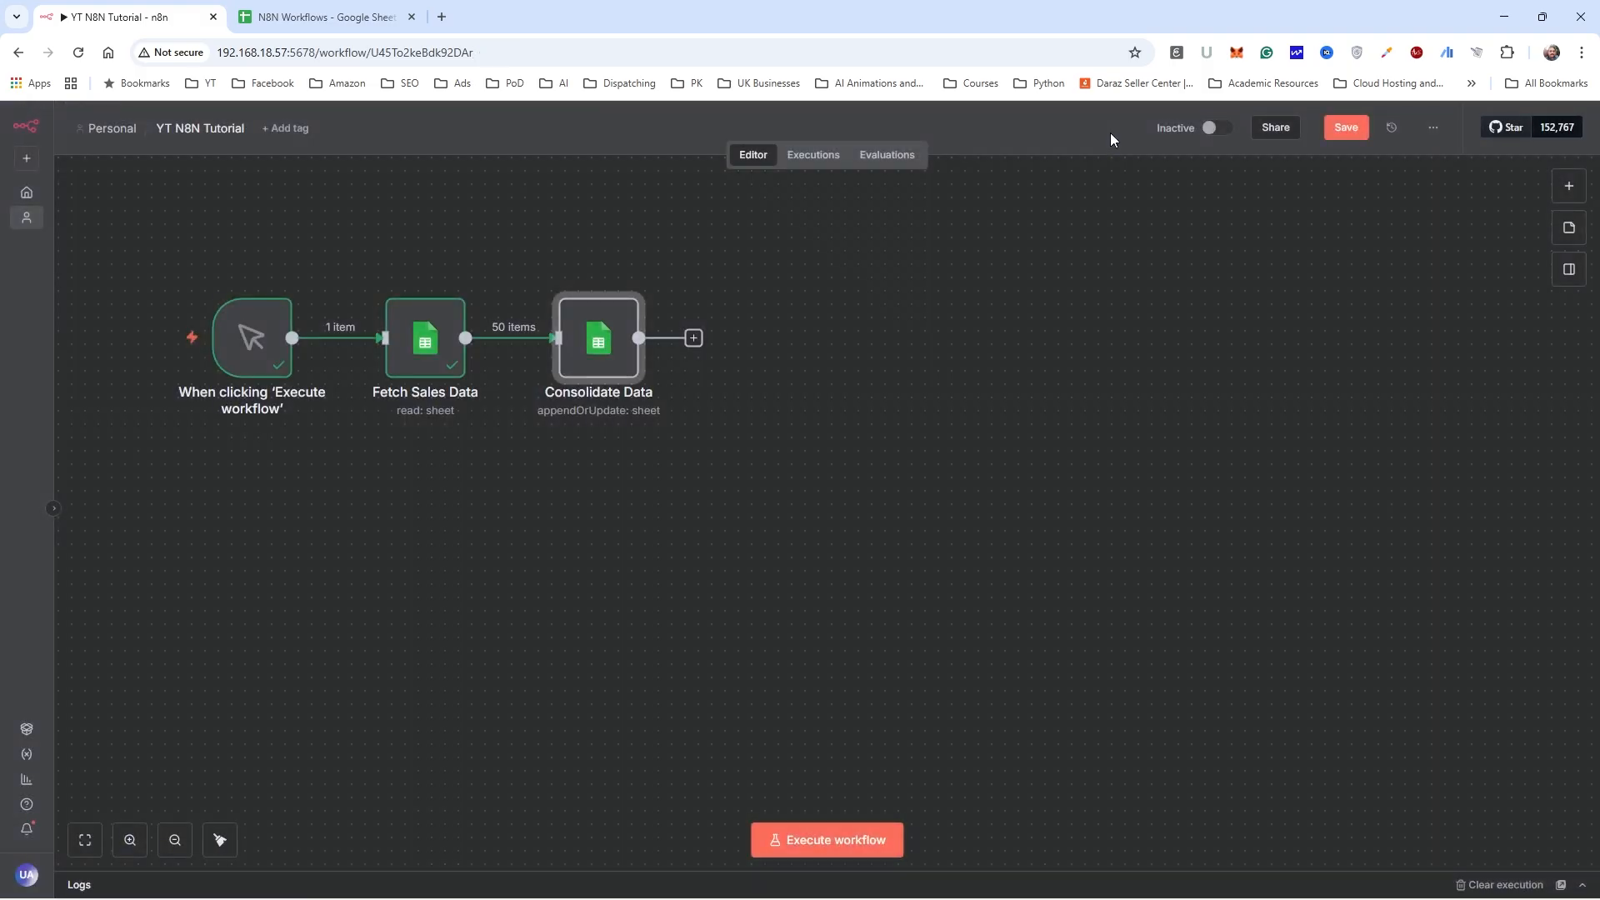
Step: Execute the workflow and review the Consolidate Data output with the page size set to all
{"action": "left_click", "coordinate": [817, 842]}
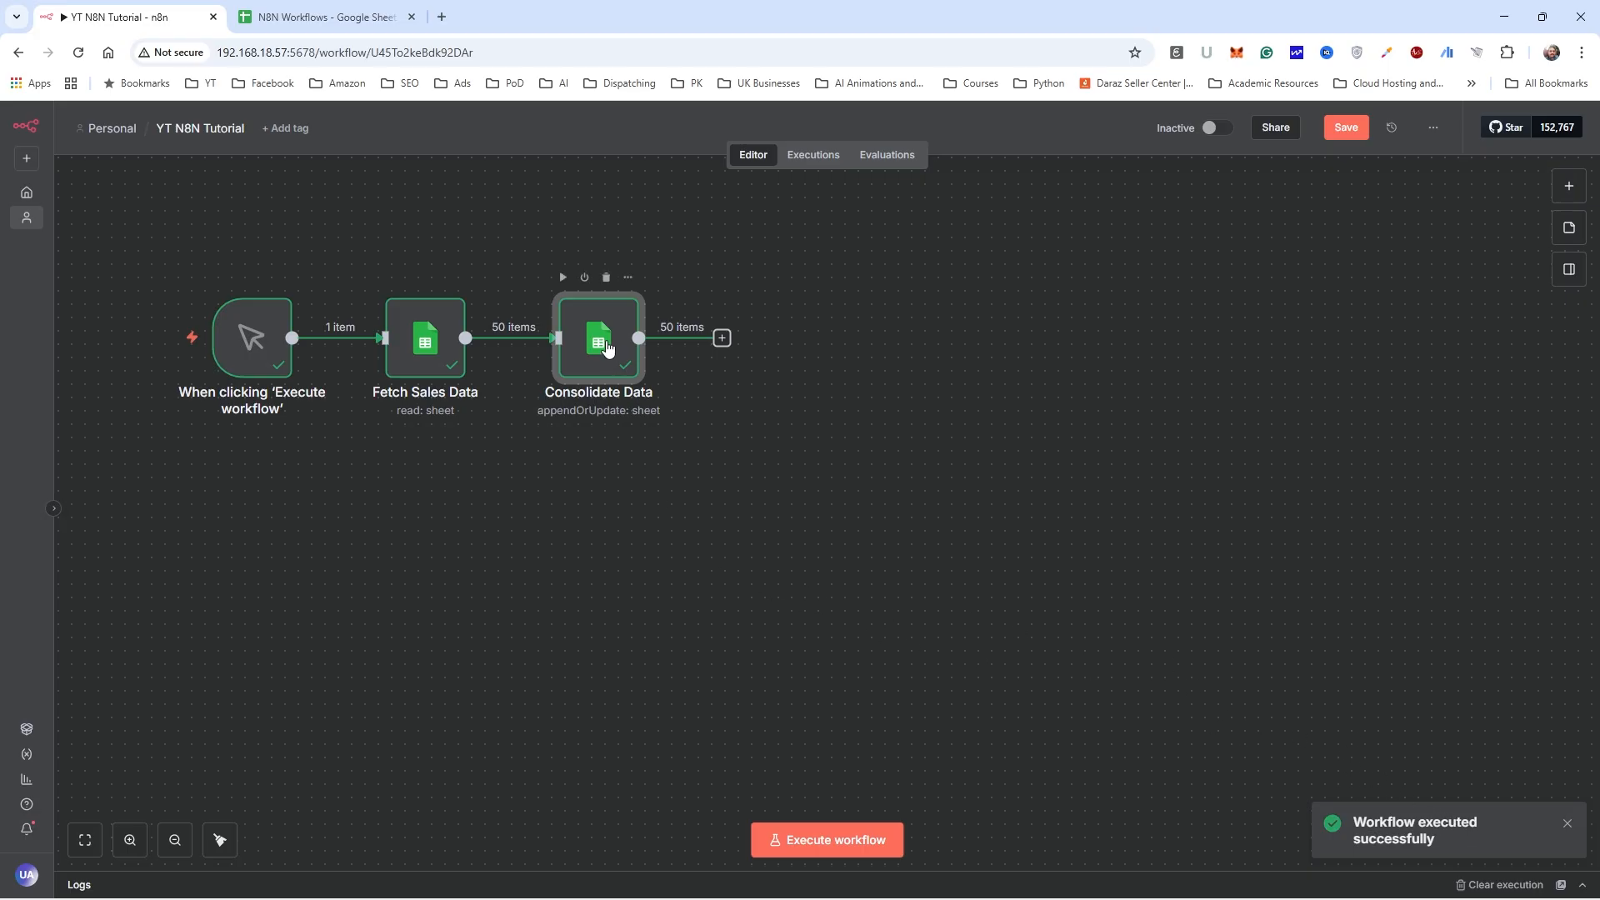
{"action": "double_click", "coordinate": [607, 349]}
{"action": "left_click", "coordinate": [607, 341]}
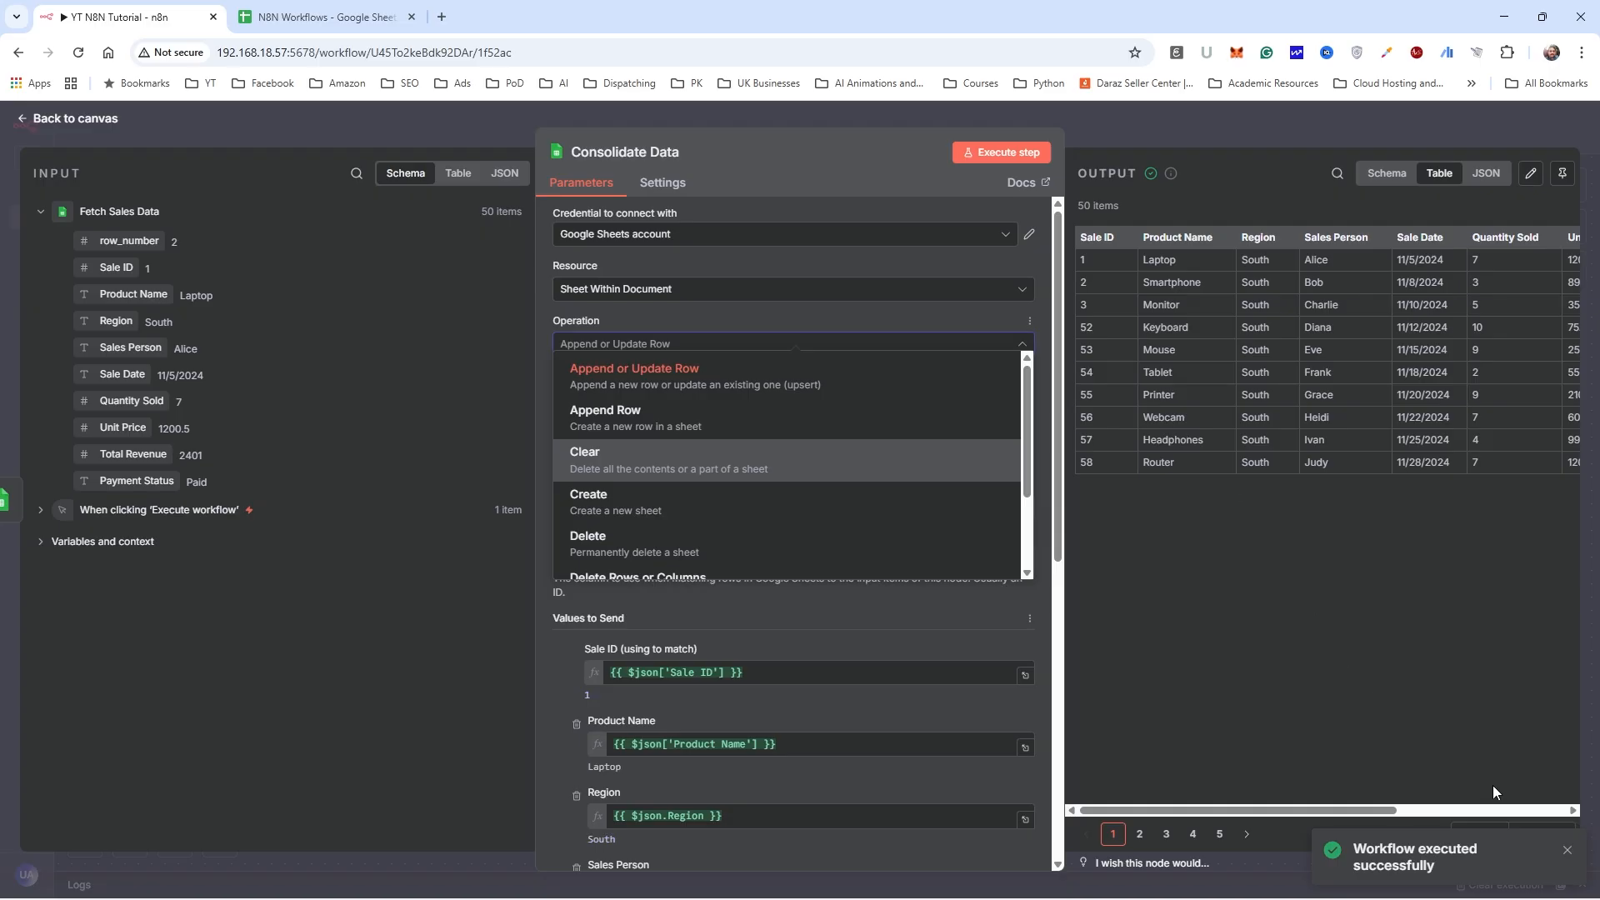
{"action": "left_click", "coordinate": [1562, 835]}
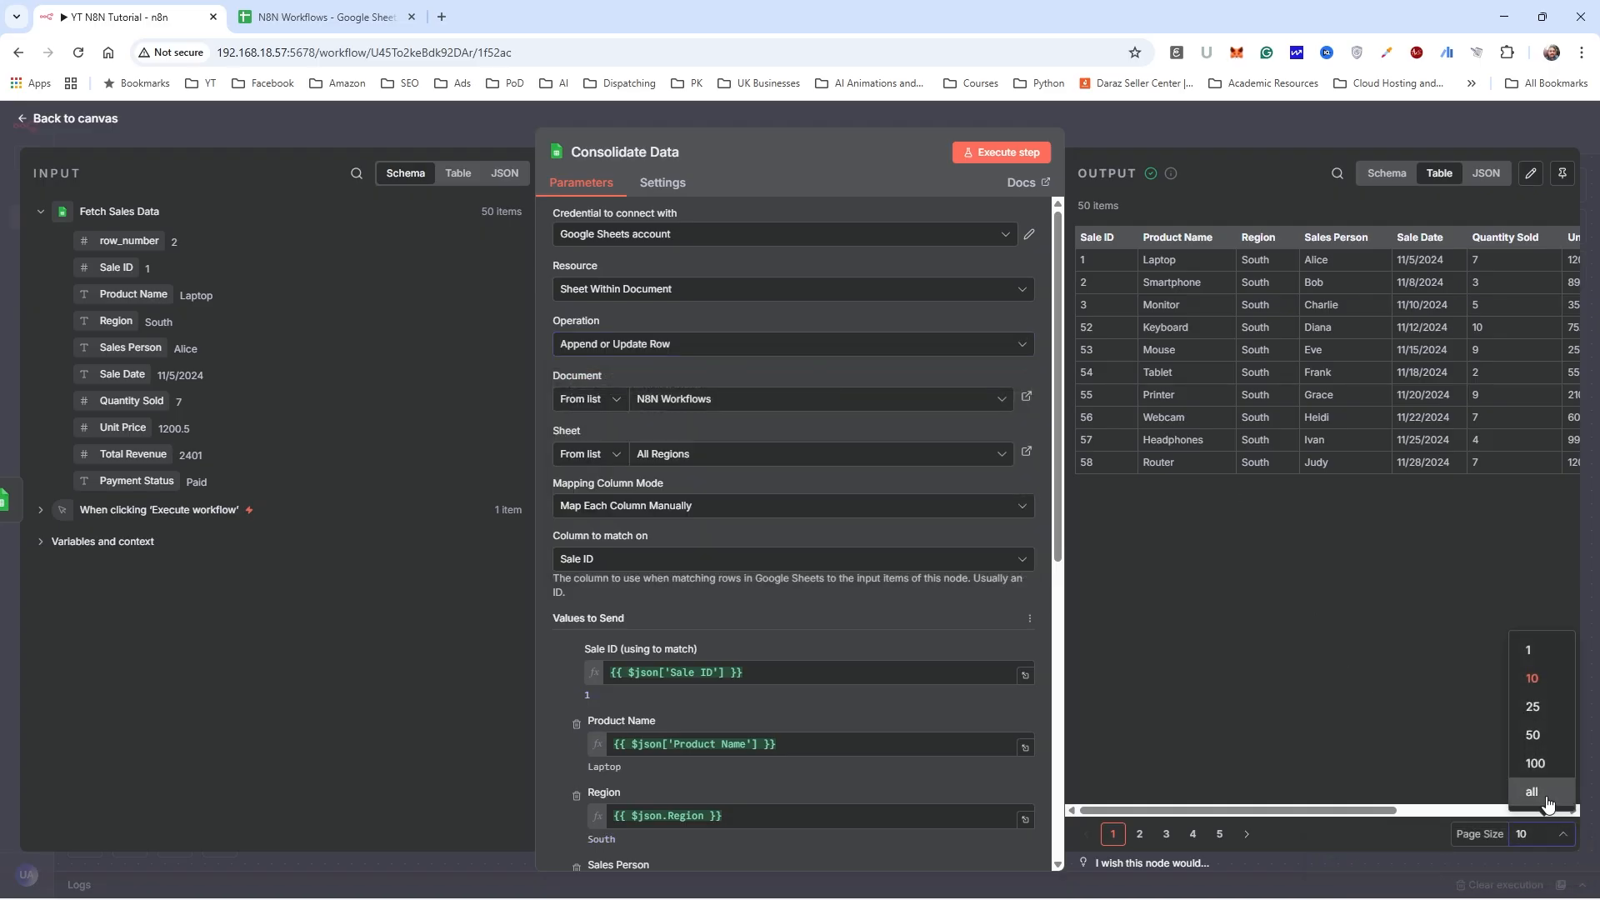
{"action": "left_click", "coordinate": [1533, 792]}
{"action": "scroll", "coordinate": [1238, 661], "scroll_direction": "down", "scroll_amount": 8}
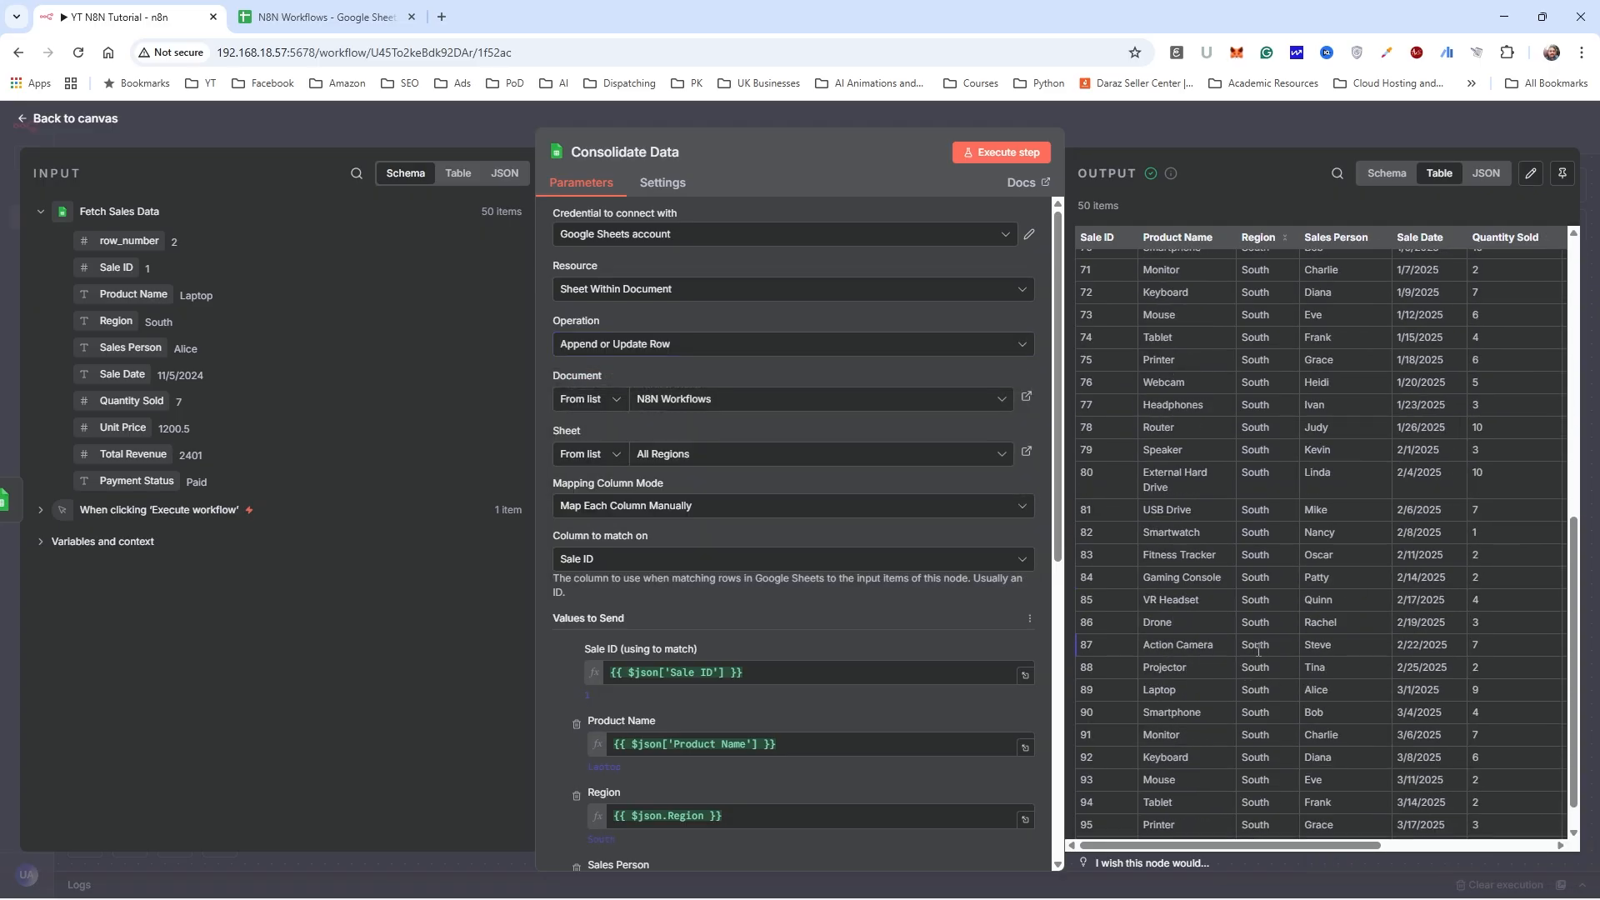
{"action": "left_click", "coordinate": [1142, 131]}
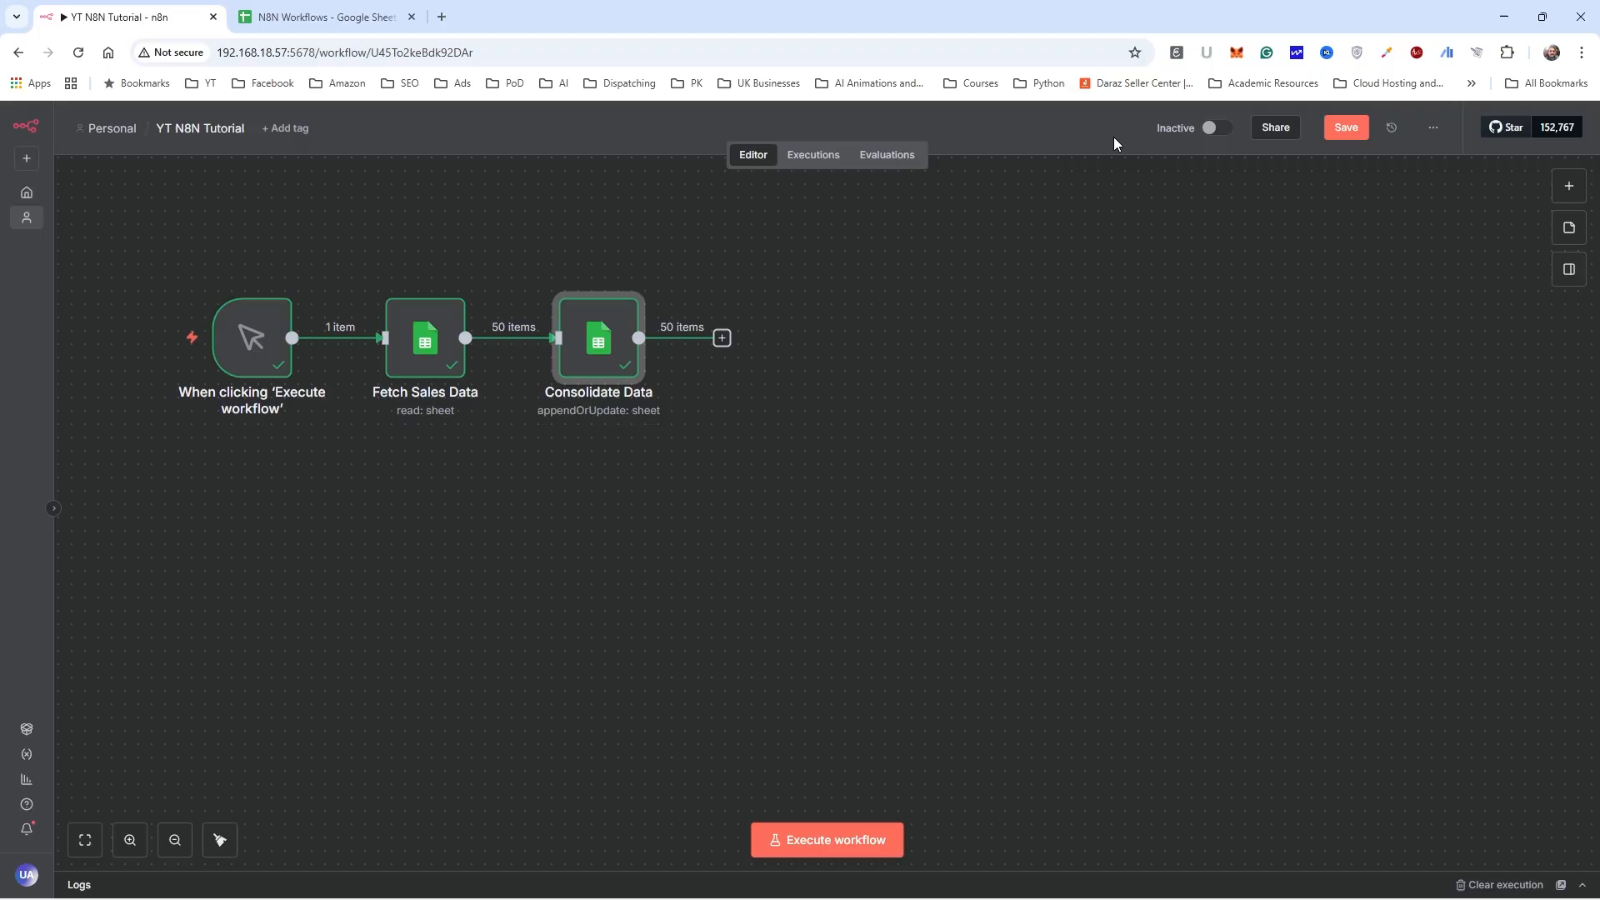
Step: Switch to the spreadsheet, select the appended row A52:I52 in All Regions and check it along with the first rows
{"action": "left_click", "coordinate": [313, 29]}
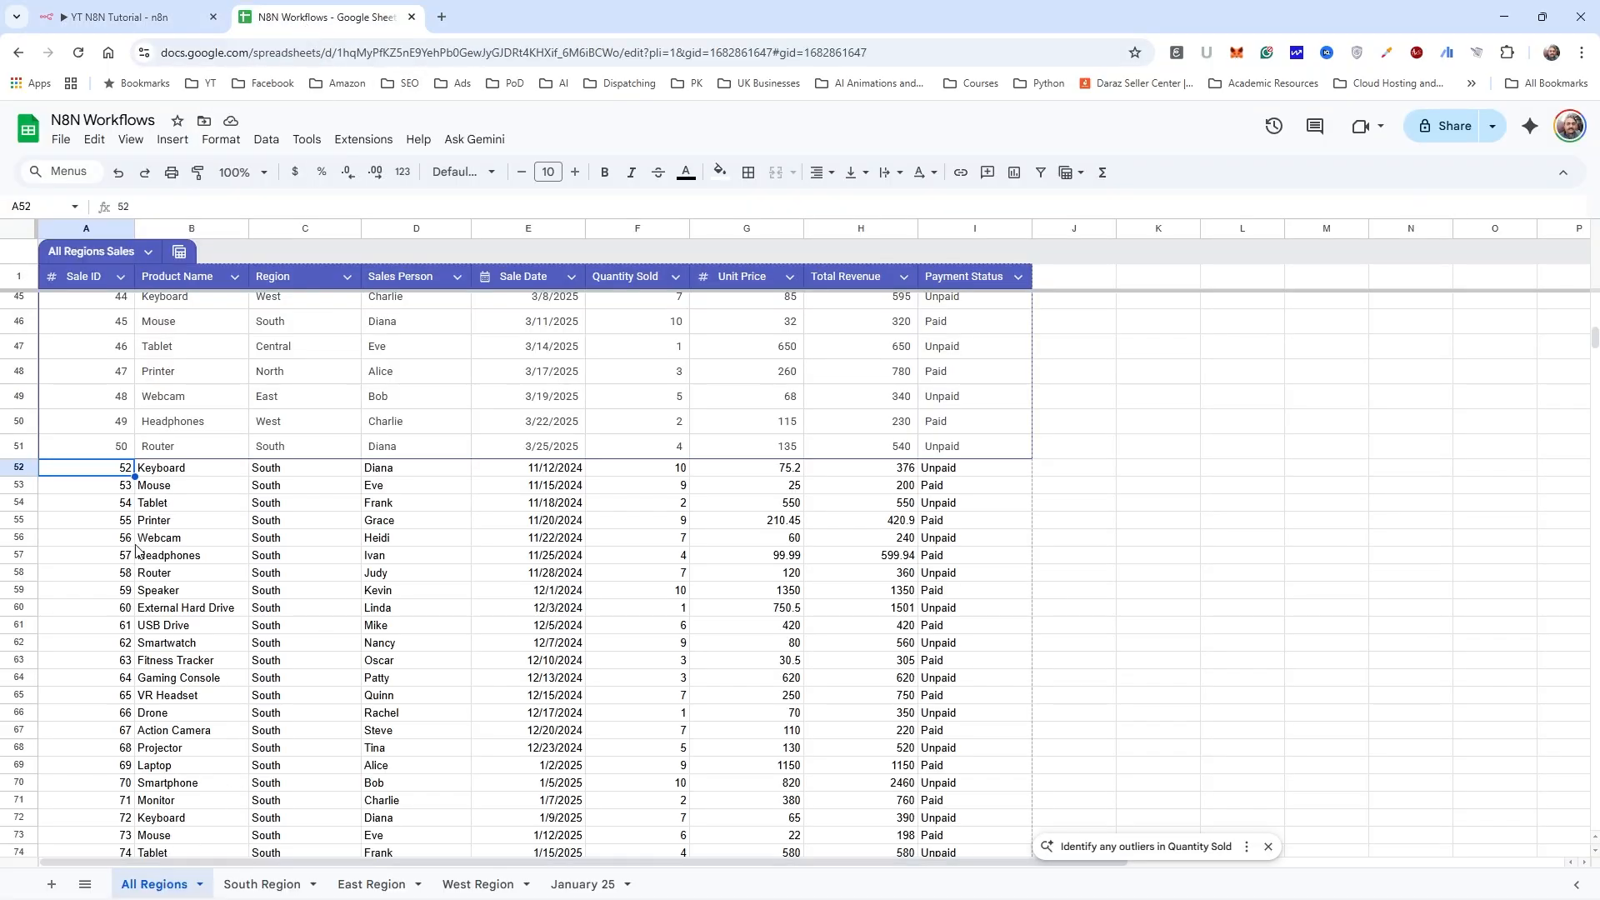
{"action": "left_click_drag", "start_coordinate": [102, 474], "coordinate": [920, 477]}
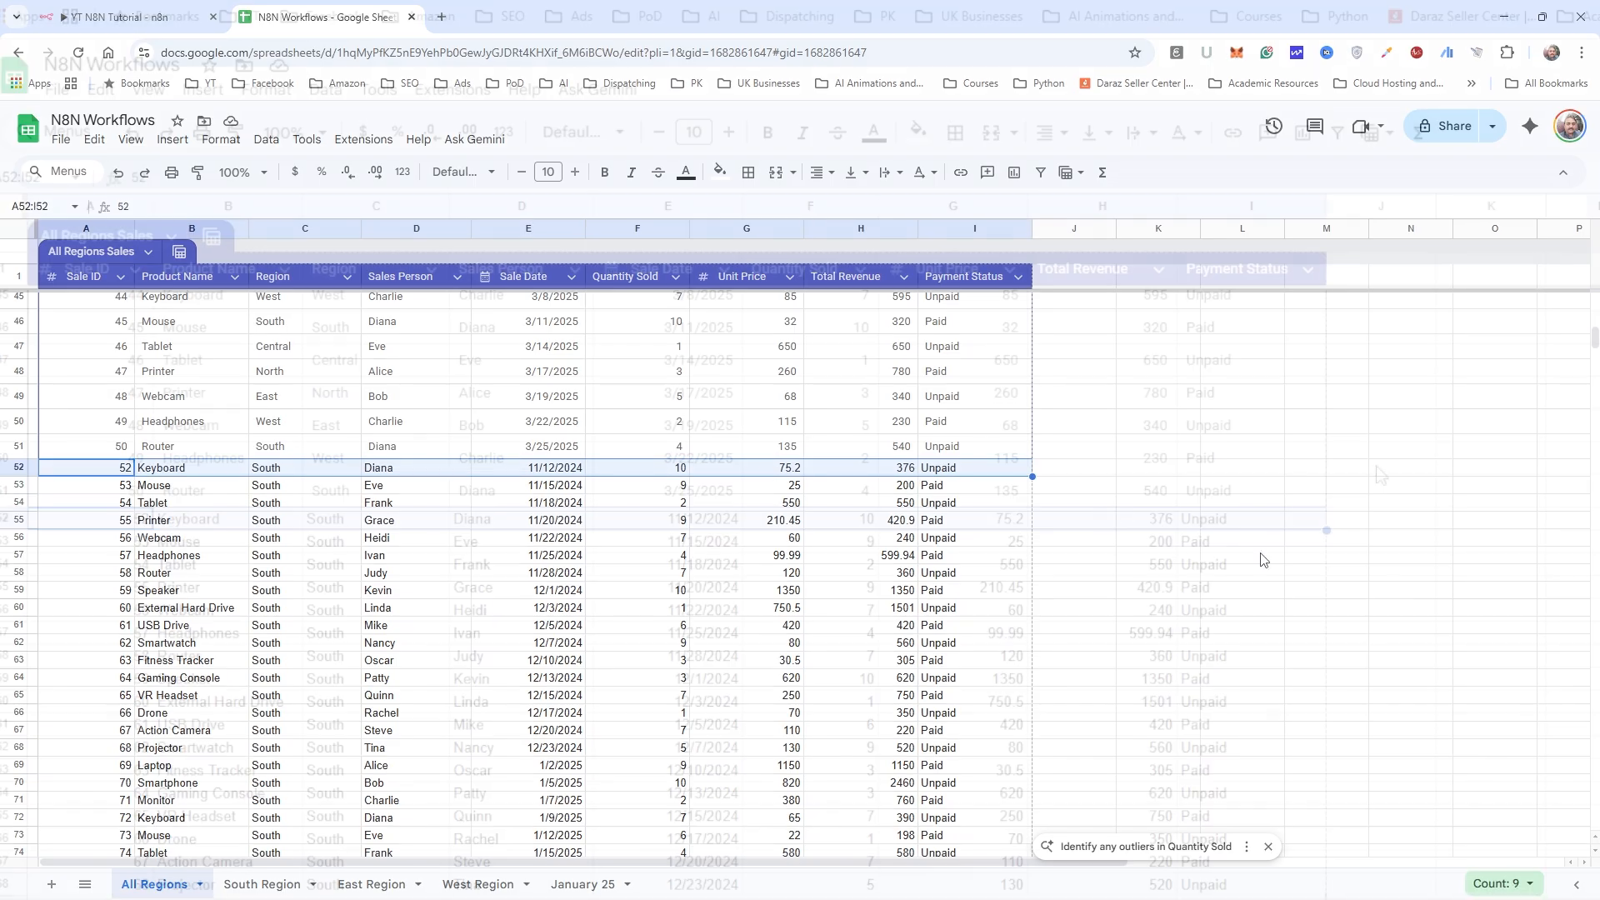
{"action": "scroll", "coordinate": [984, 467], "scroll_direction": "up", "scroll_amount": 8}
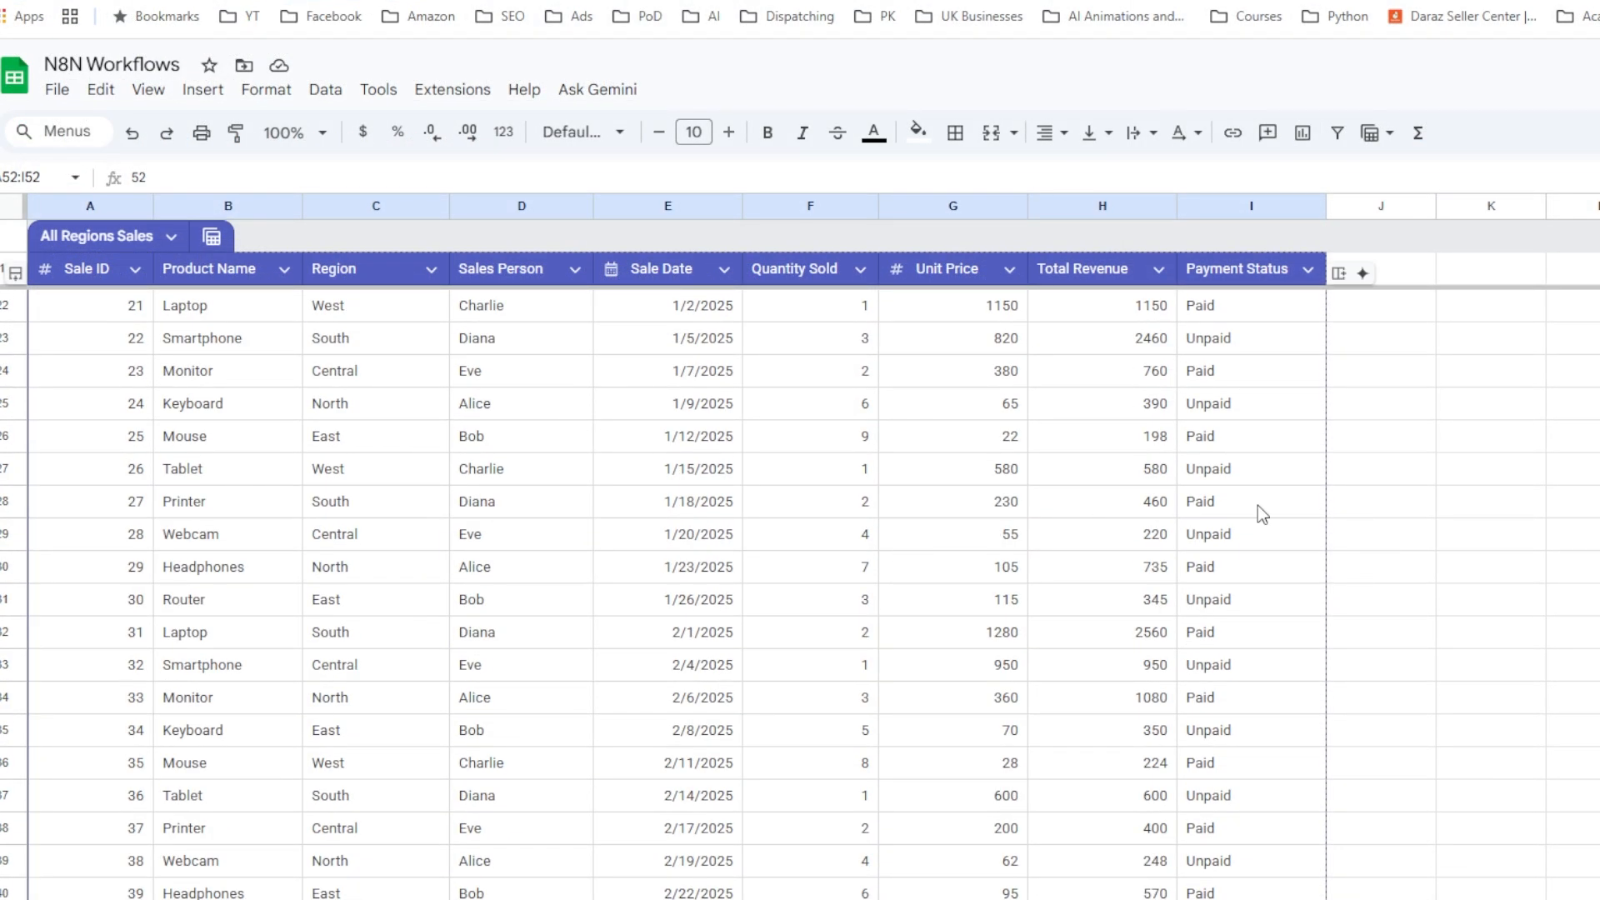
{"action": "scroll", "coordinate": [1257, 505], "scroll_direction": "up", "scroll_amount": 7}
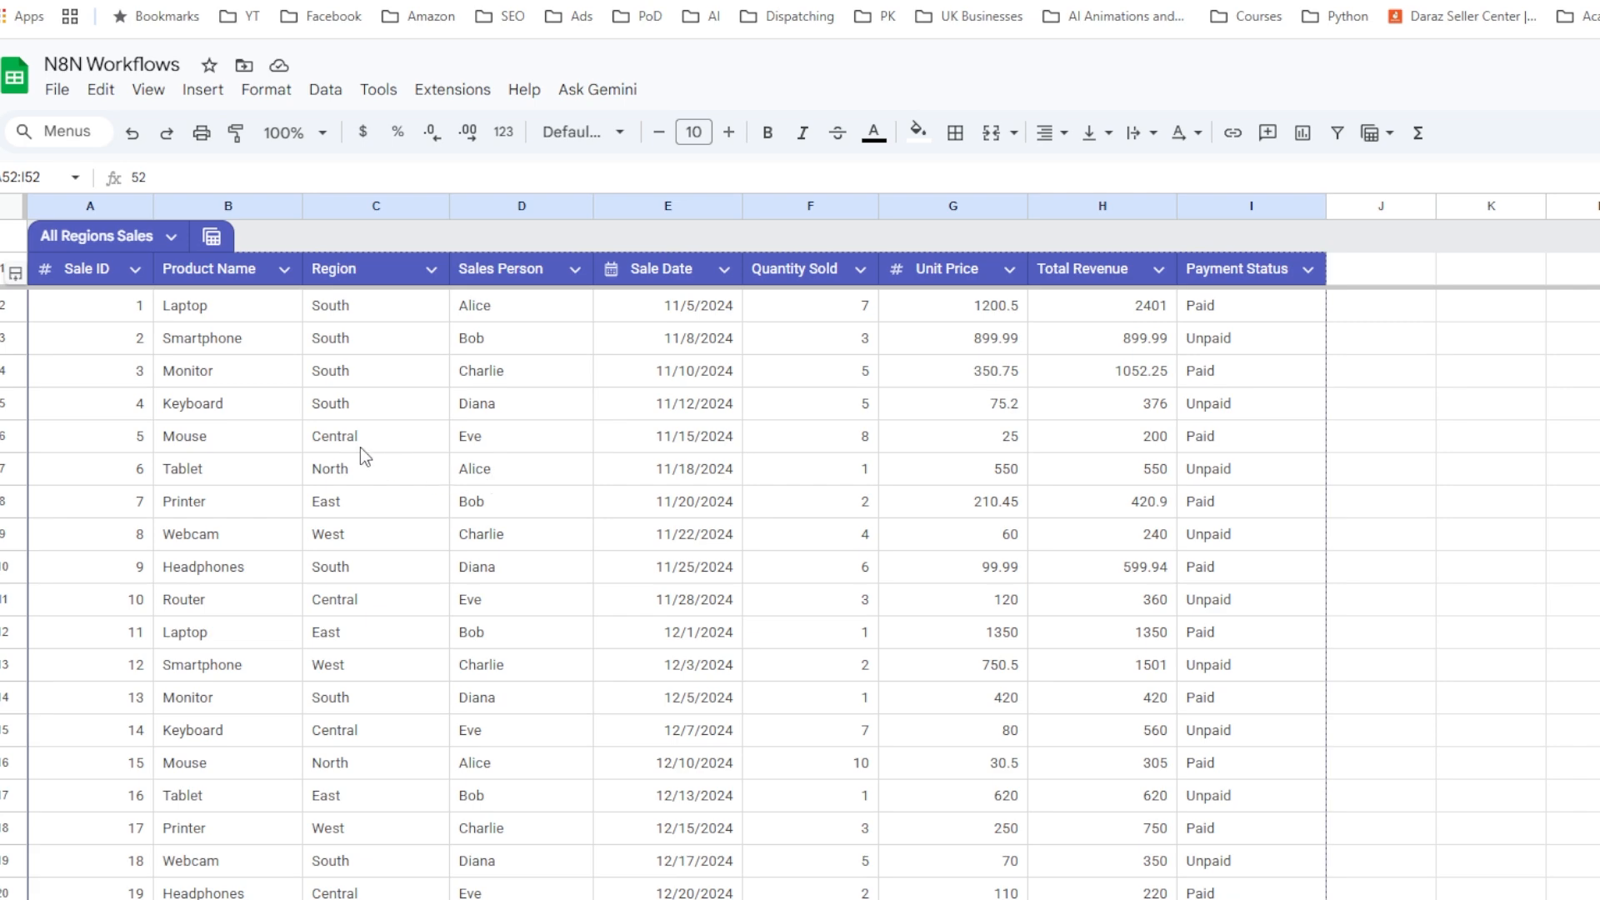
Step: Examine the All Regions sale IDs from A2 down to where the original table ends and the appended rows begin at A52
{"action": "left_click", "coordinate": [90, 307]}
{"action": "scroll", "coordinate": [146, 456], "scroll_direction": "down", "scroll_amount": 3}
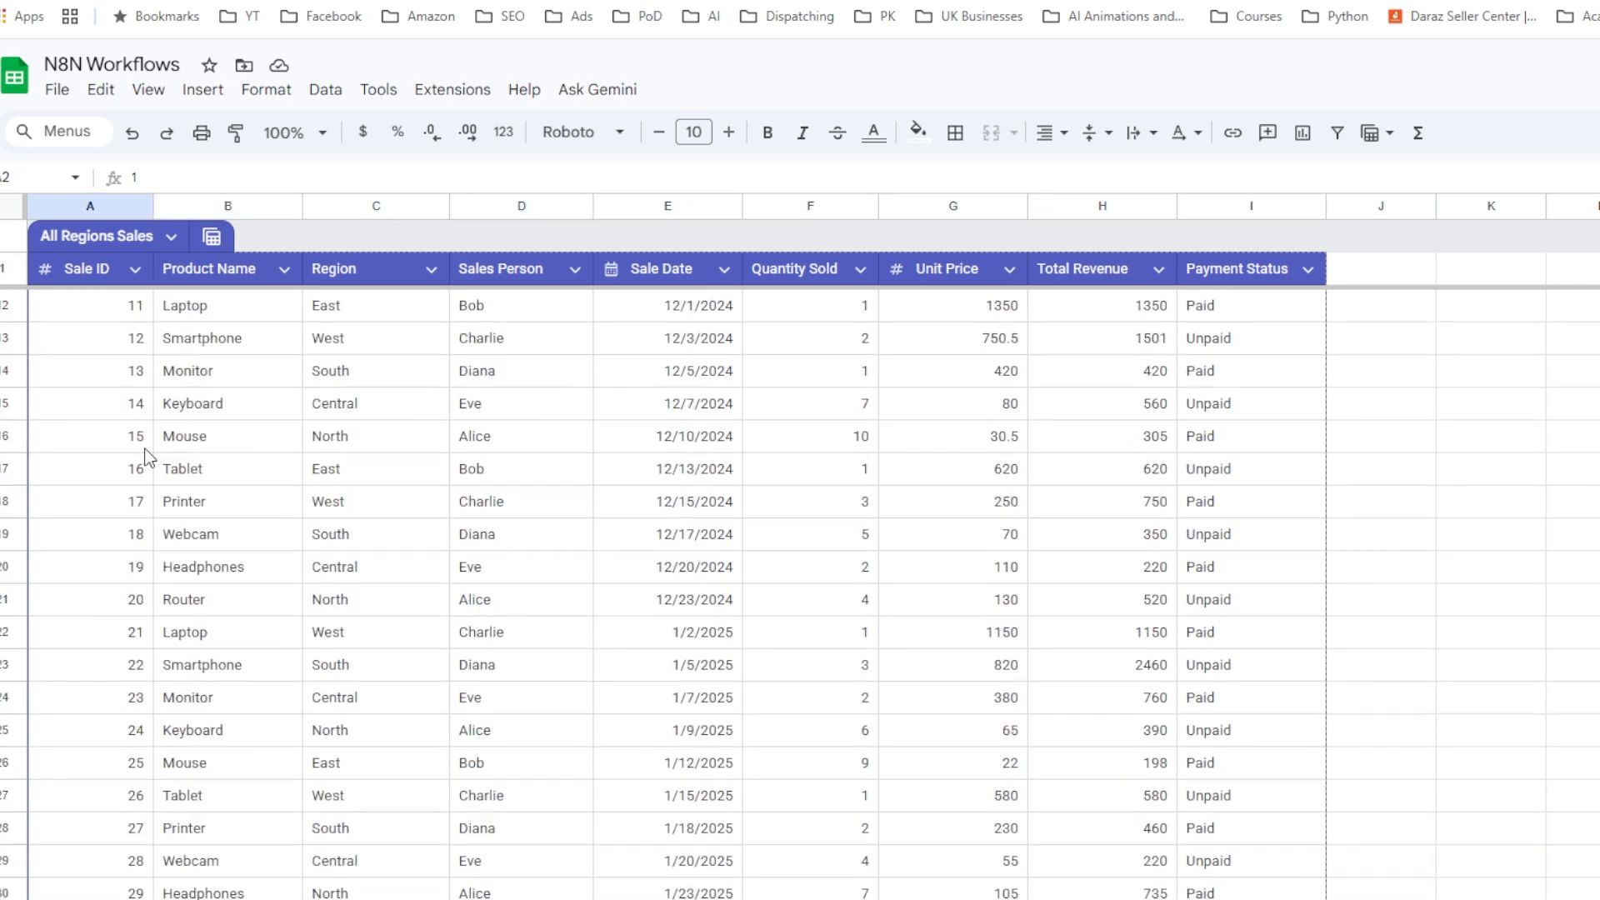
{"action": "scroll", "coordinate": [146, 455], "scroll_direction": "down", "scroll_amount": 12}
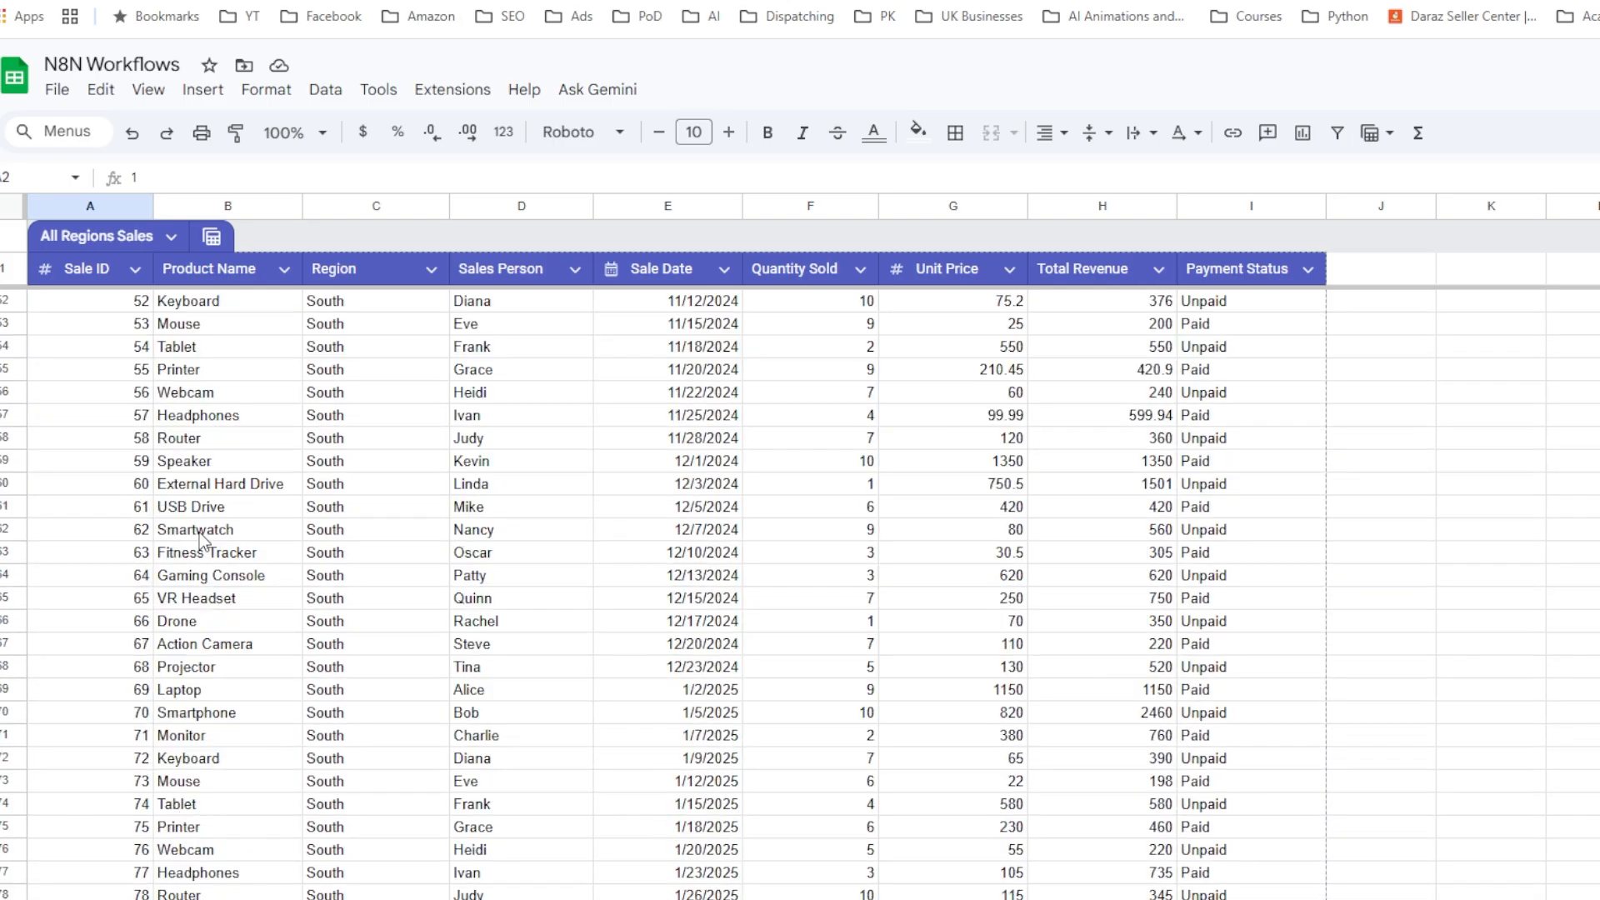
{"action": "scroll", "coordinate": [200, 542], "scroll_direction": "up", "scroll_amount": 3}
{"action": "scroll", "coordinate": [203, 542], "scroll_direction": "down", "scroll_amount": 1}
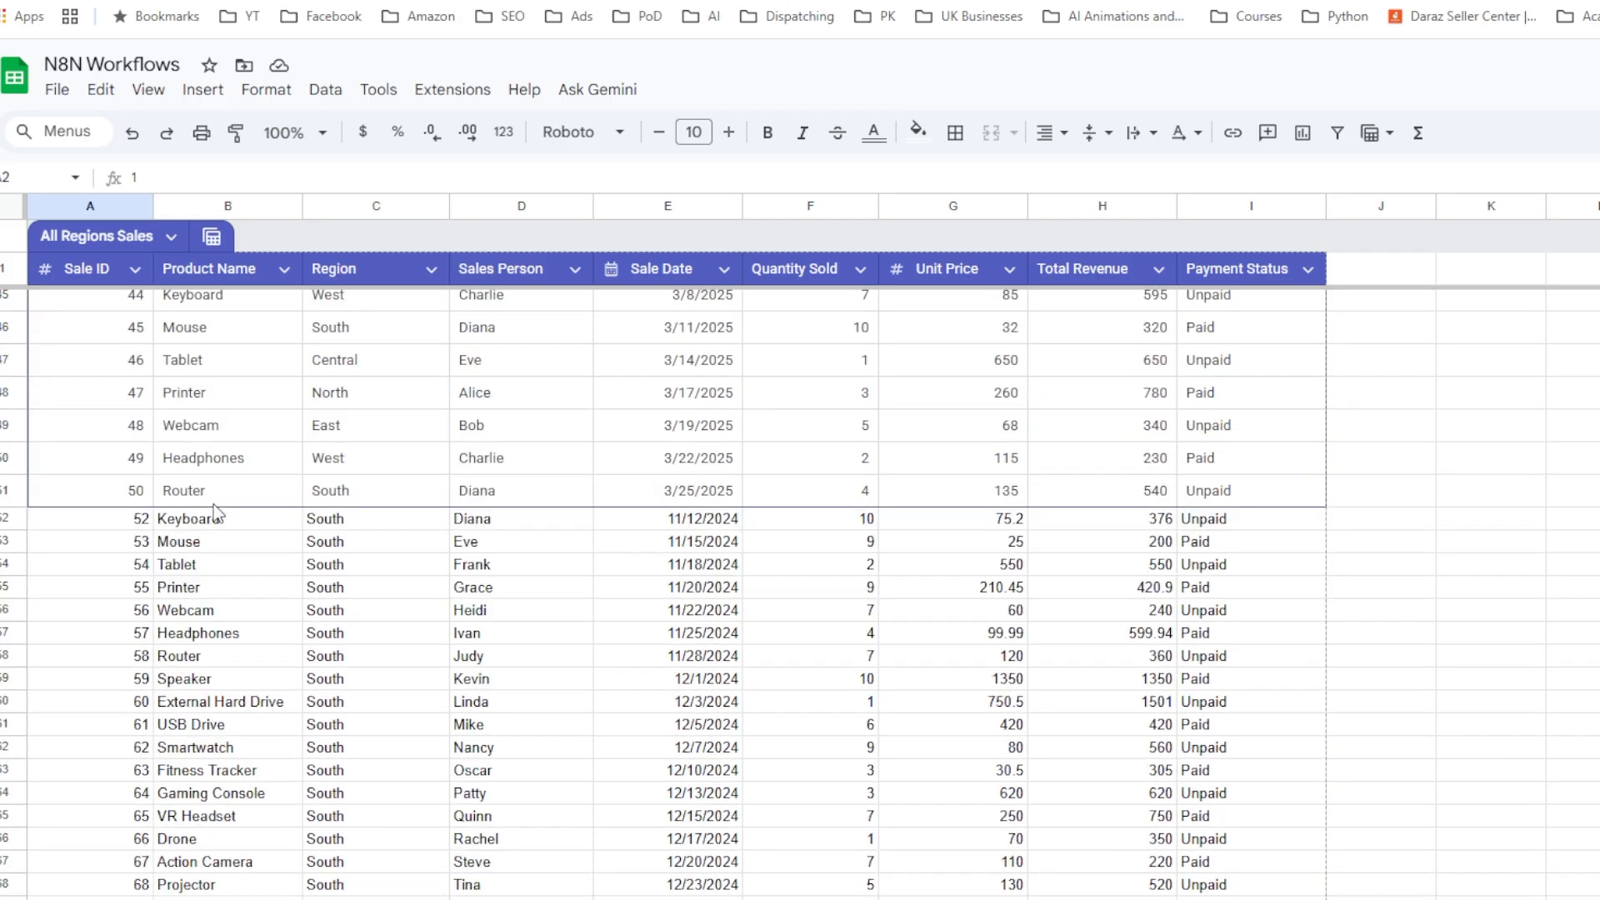
{"action": "left_click", "coordinate": [130, 497]}
{"action": "left_click", "coordinate": [121, 525]}
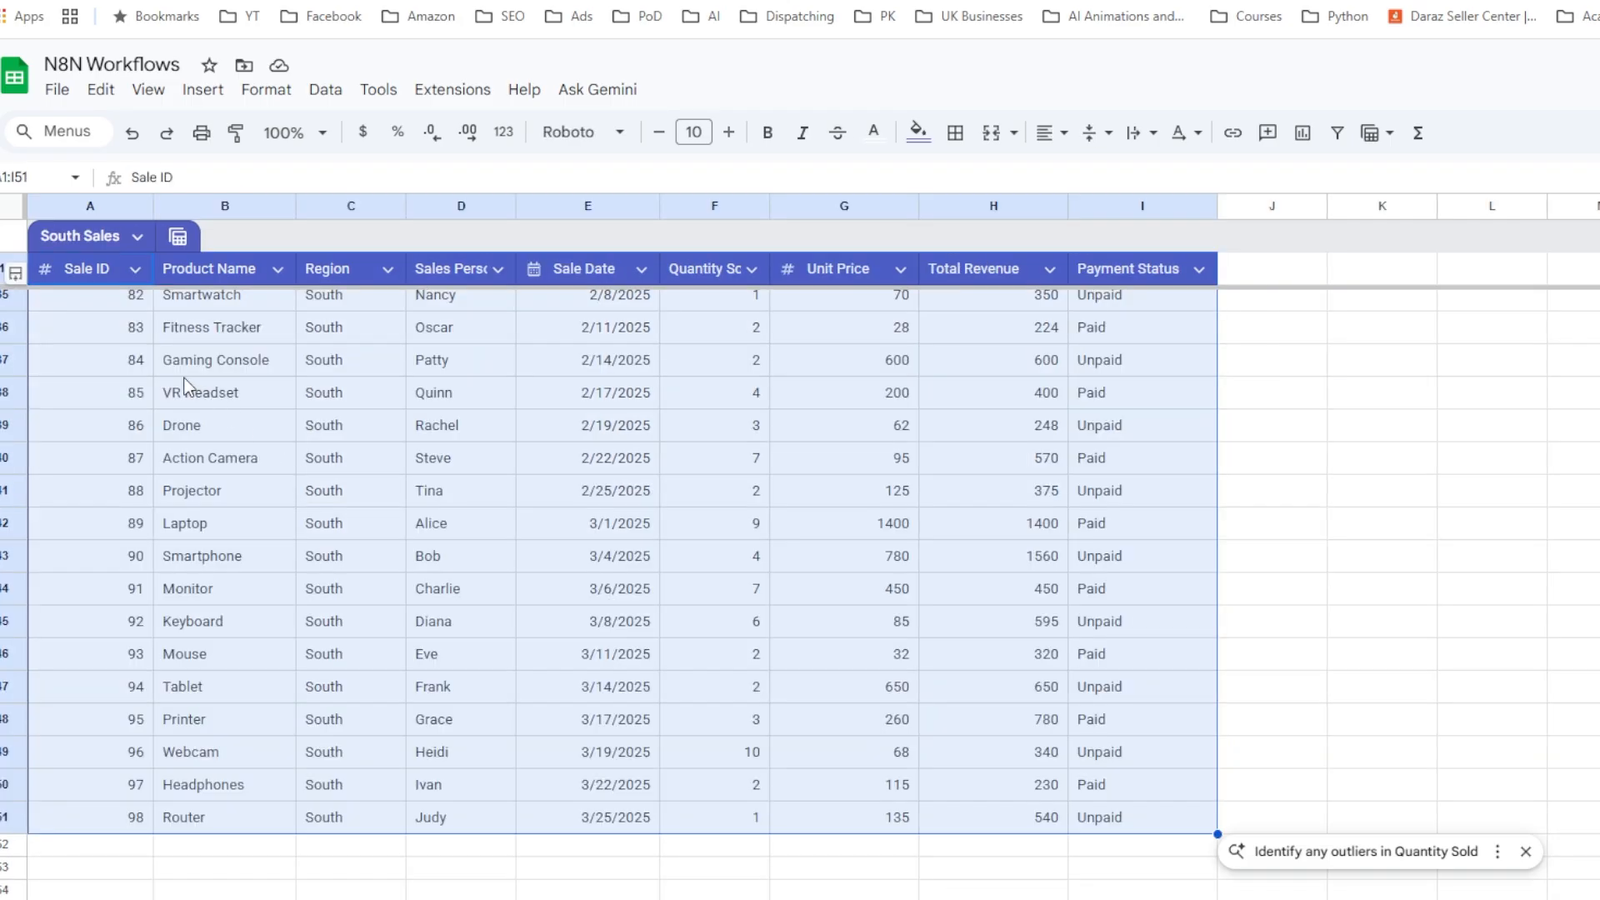
Step: Examine the first three sale IDs, A2 to A4, of the South Region sheet
{"action": "scroll", "coordinate": [202, 598], "scroll_direction": "up", "scroll_amount": 10}
{"action": "scroll", "coordinate": [204, 598], "scroll_direction": "up", "scroll_amount": 3}
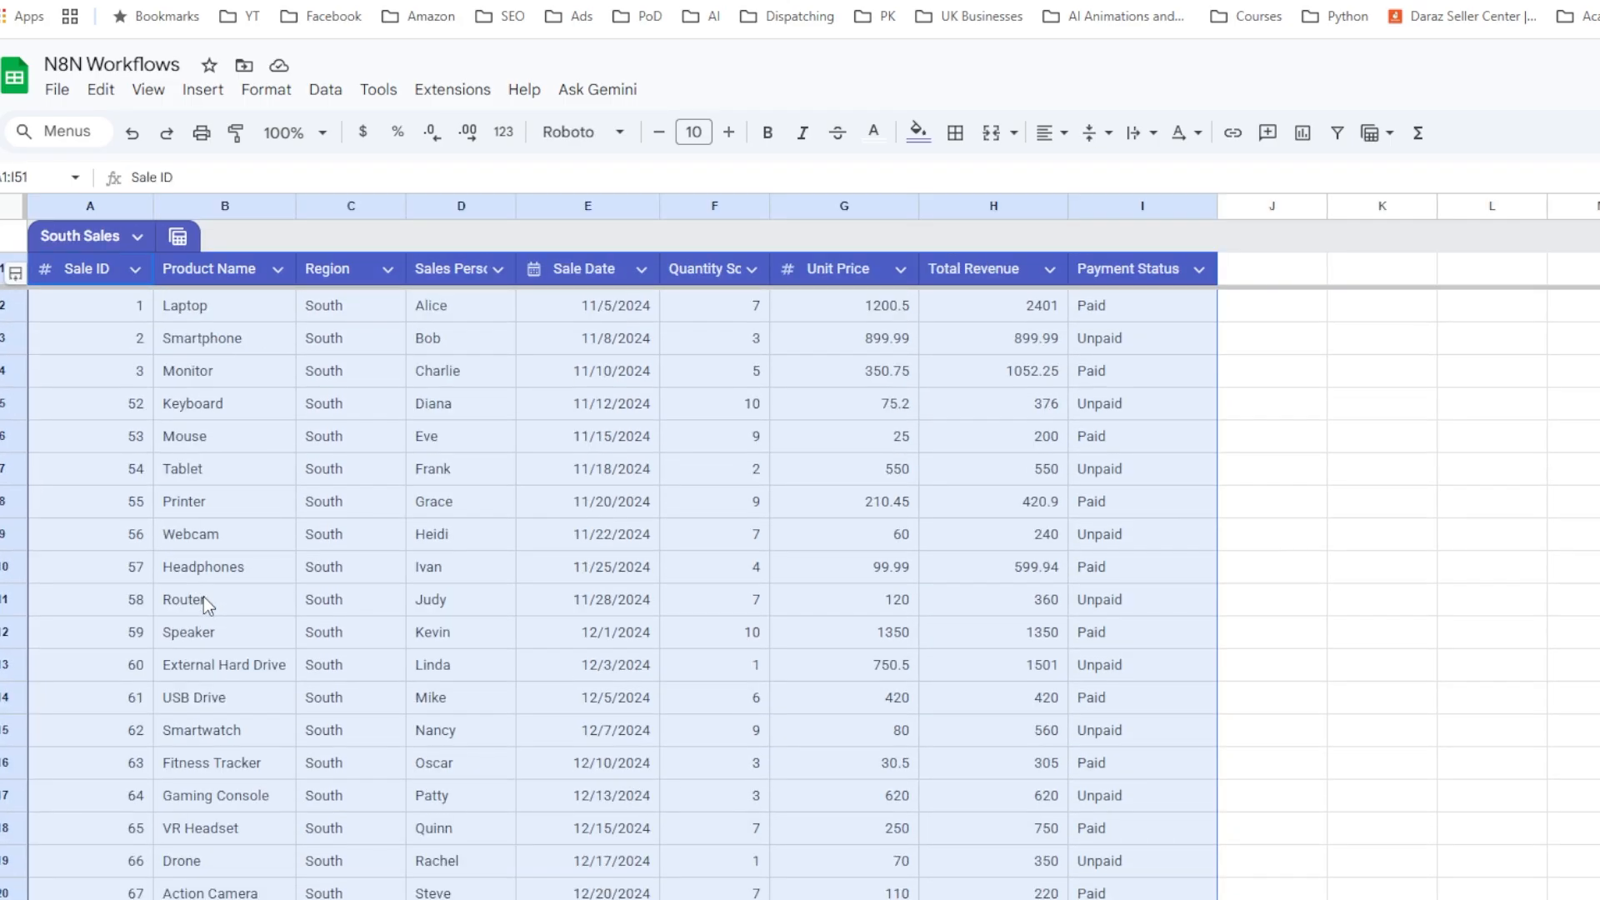
{"action": "left_click", "coordinate": [100, 310]}
{"action": "left_click", "coordinate": [95, 344]}
{"action": "left_click", "coordinate": [90, 375]}
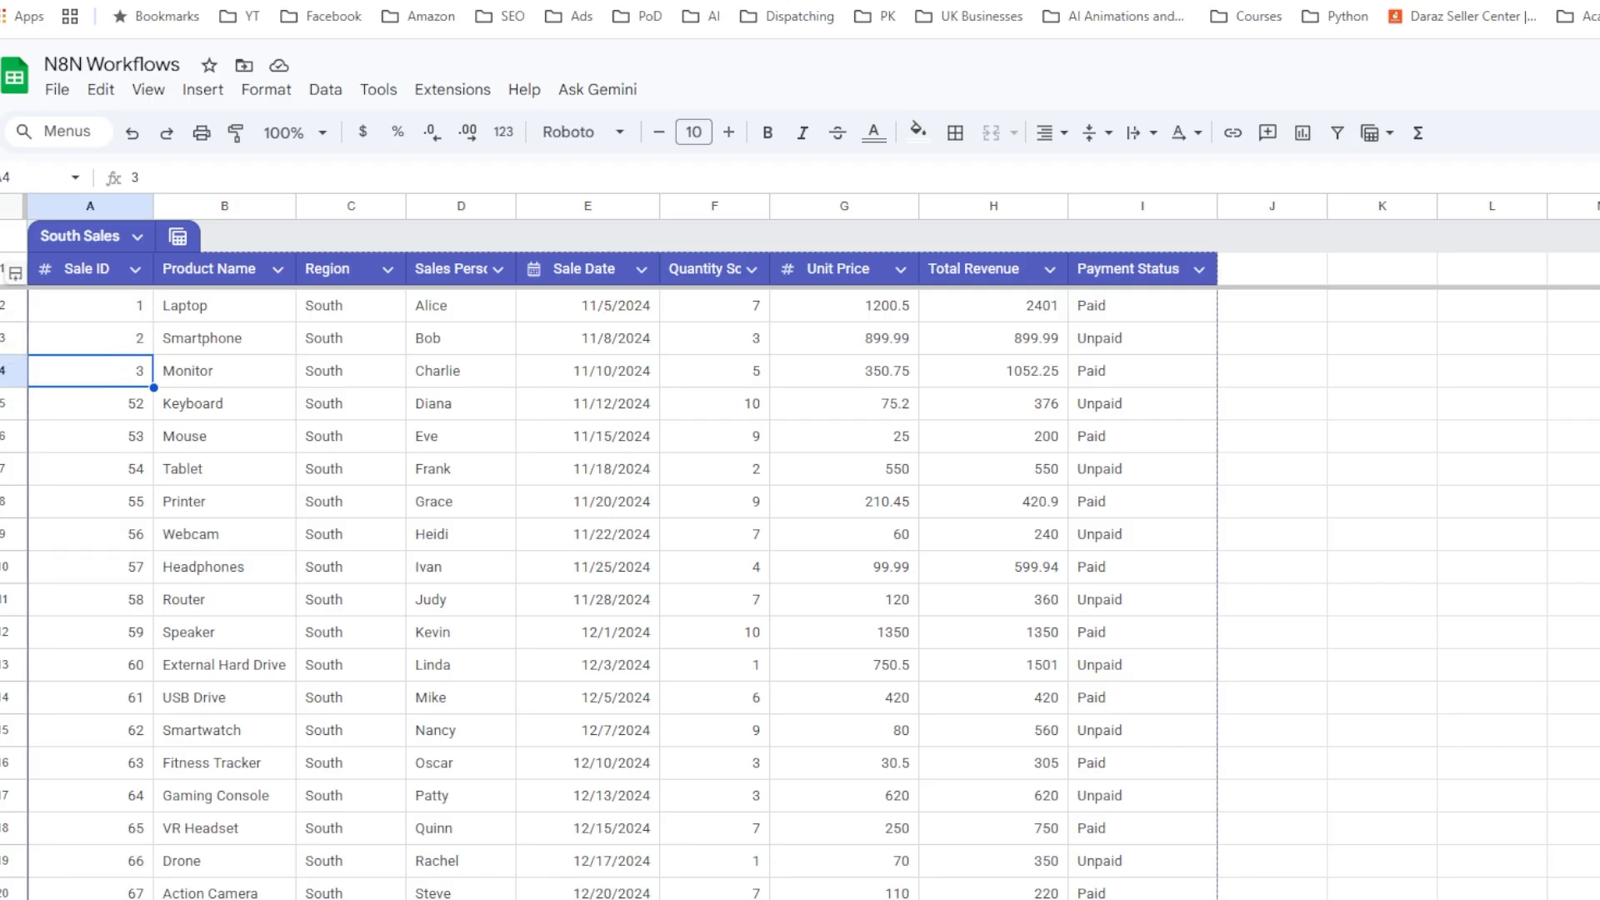
Step: Go back to the All Regions sheet and check the first three sales and all the appended rows down to the last one
{"action": "left_click", "coordinate": [167, 898]}
{"action": "scroll", "coordinate": [171, 471], "scroll_direction": "up", "scroll_amount": 9}
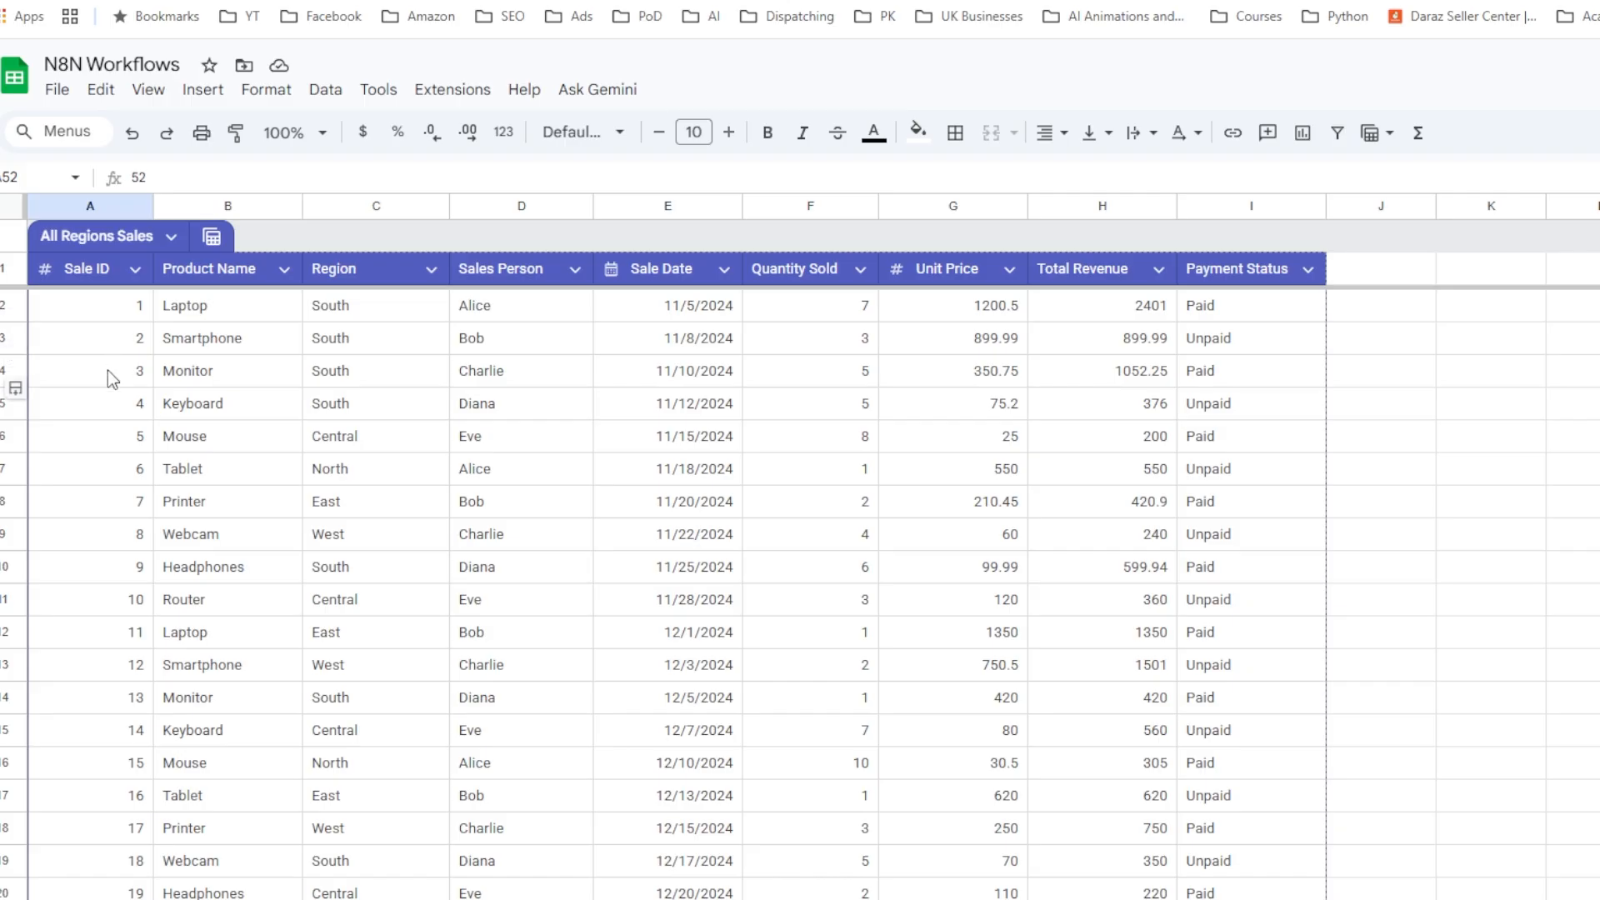
{"action": "scroll", "coordinate": [112, 381], "scroll_direction": "down", "scroll_amount": 9}
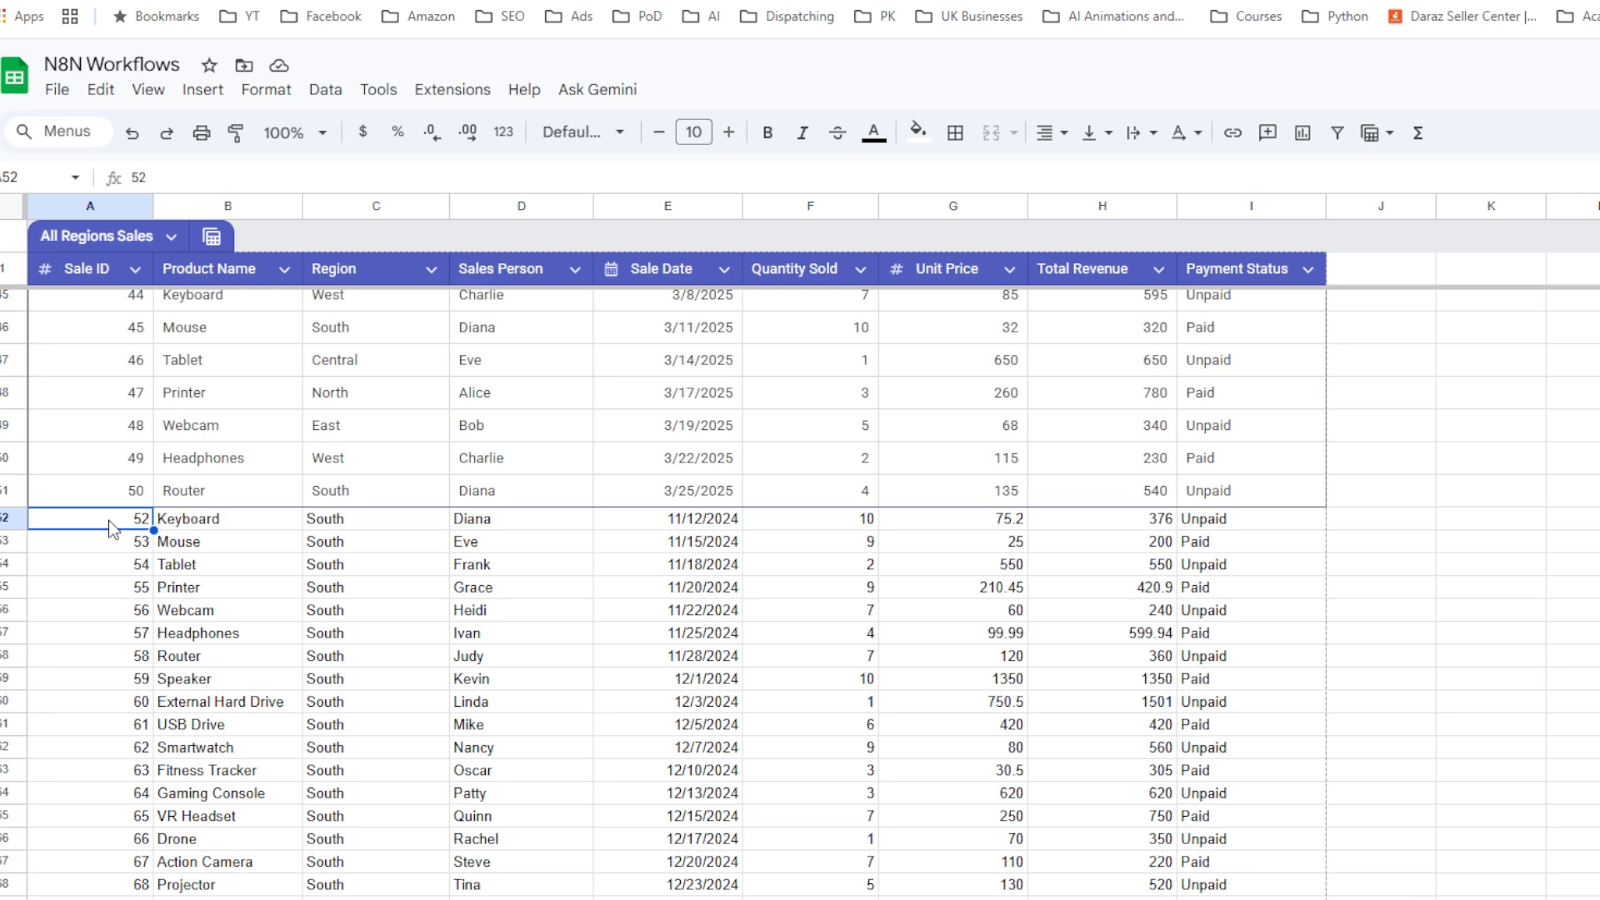
{"action": "scroll", "coordinate": [108, 525], "scroll_direction": "down", "scroll_amount": 8}
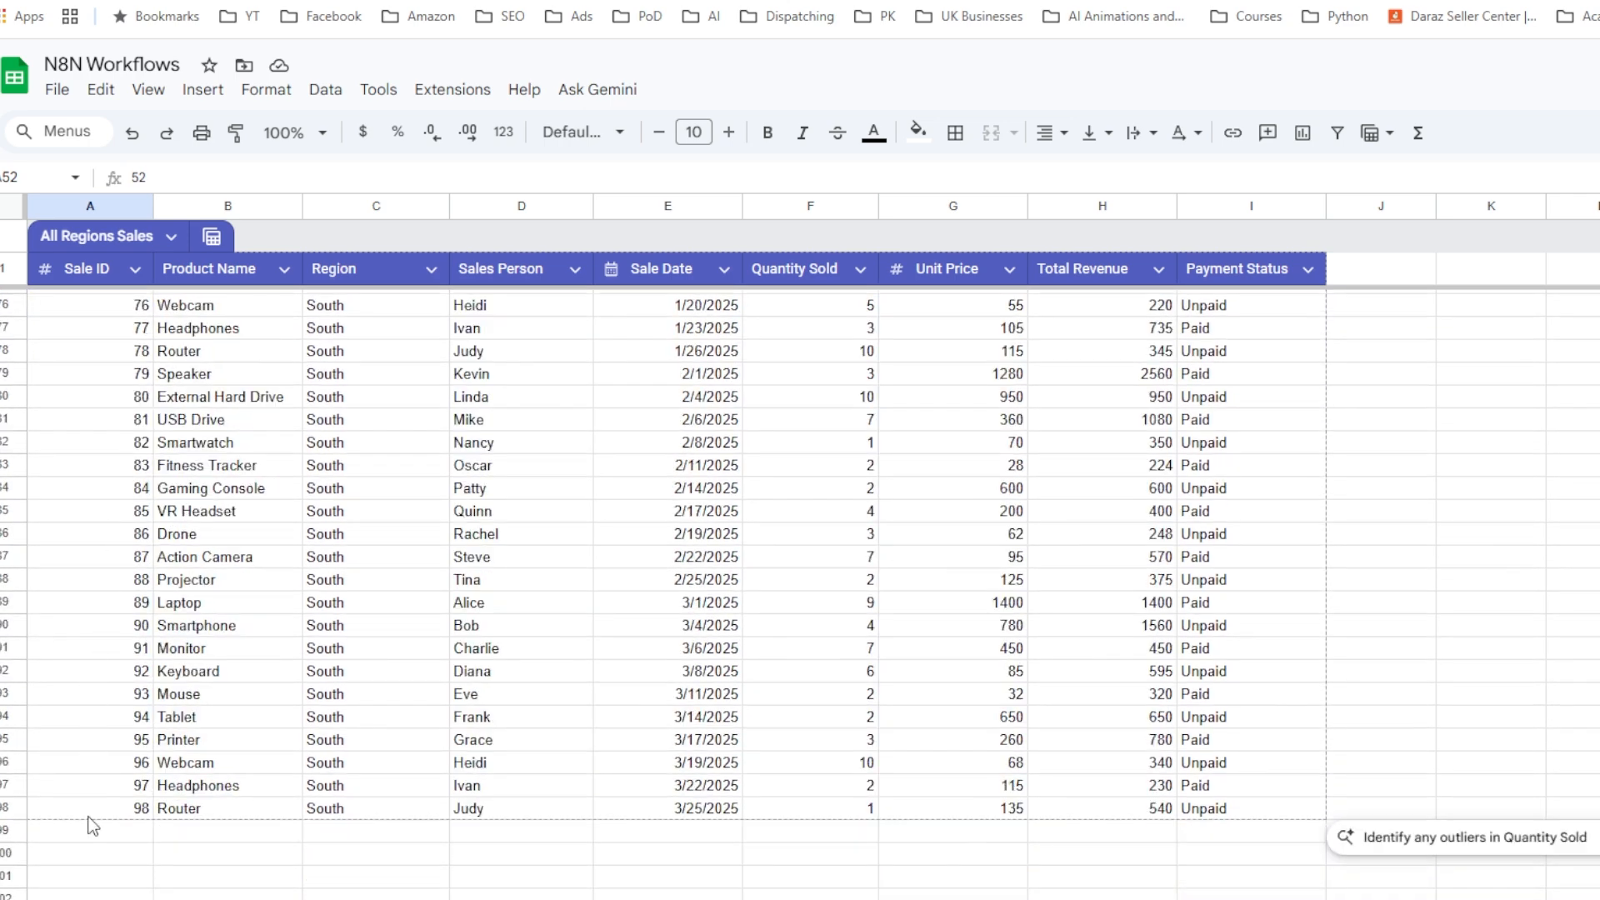
Step: Select the last appended sale ID, A98, then switch to n8n and browse the node list for "trigger" to review the trigger types
{"action": "left_click", "coordinate": [88, 816]}
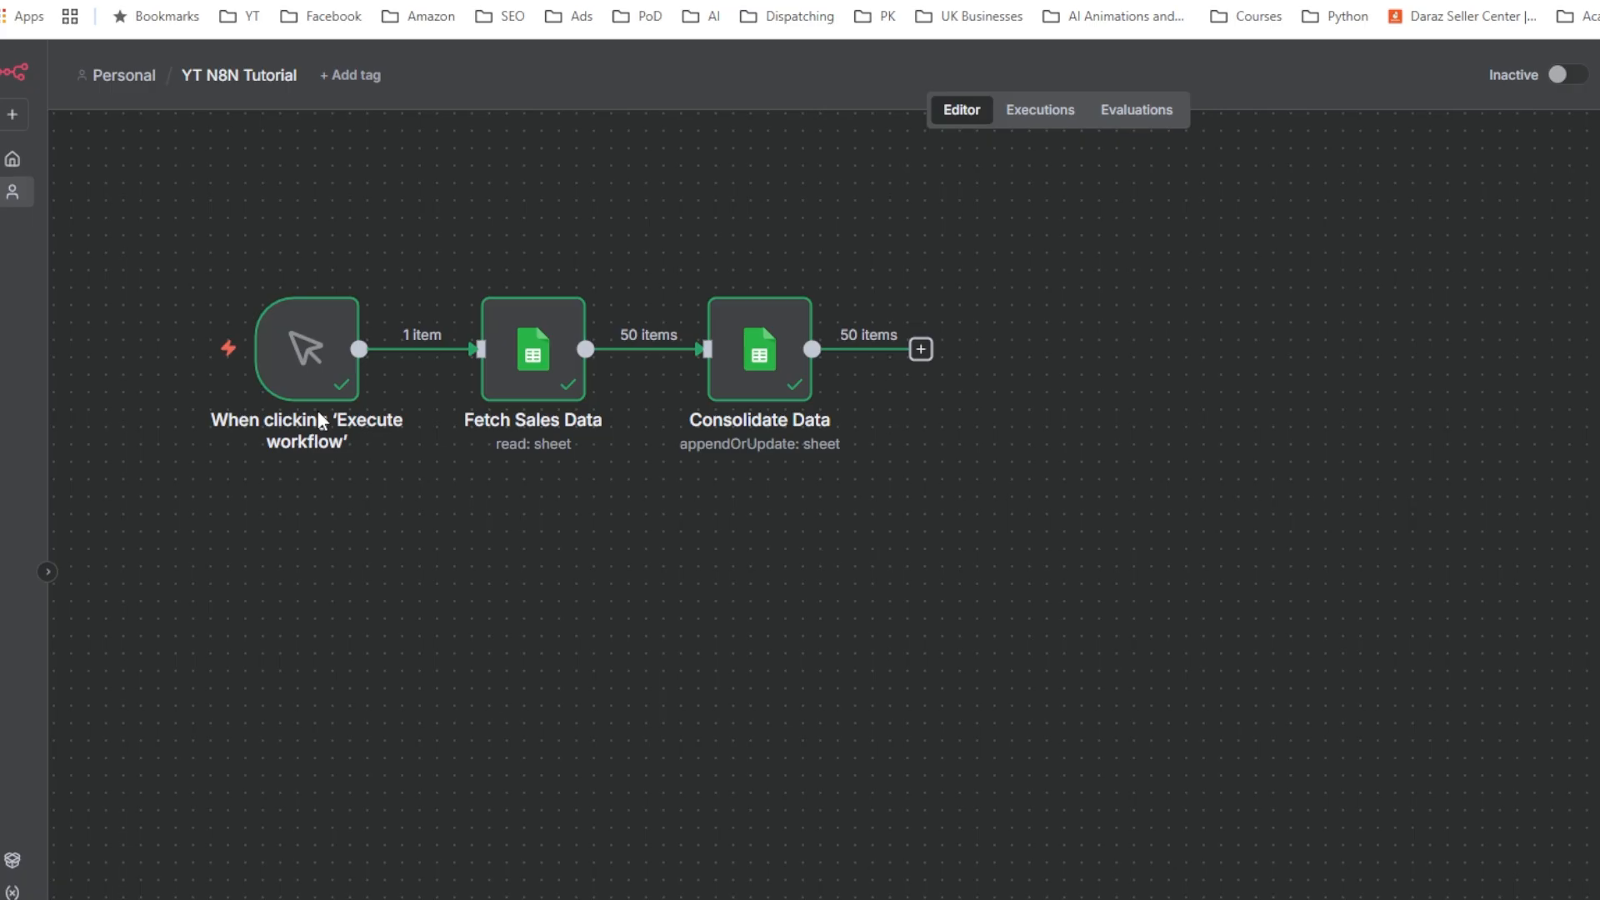
{"action": "mouse_move", "coordinate": [317, 387]}
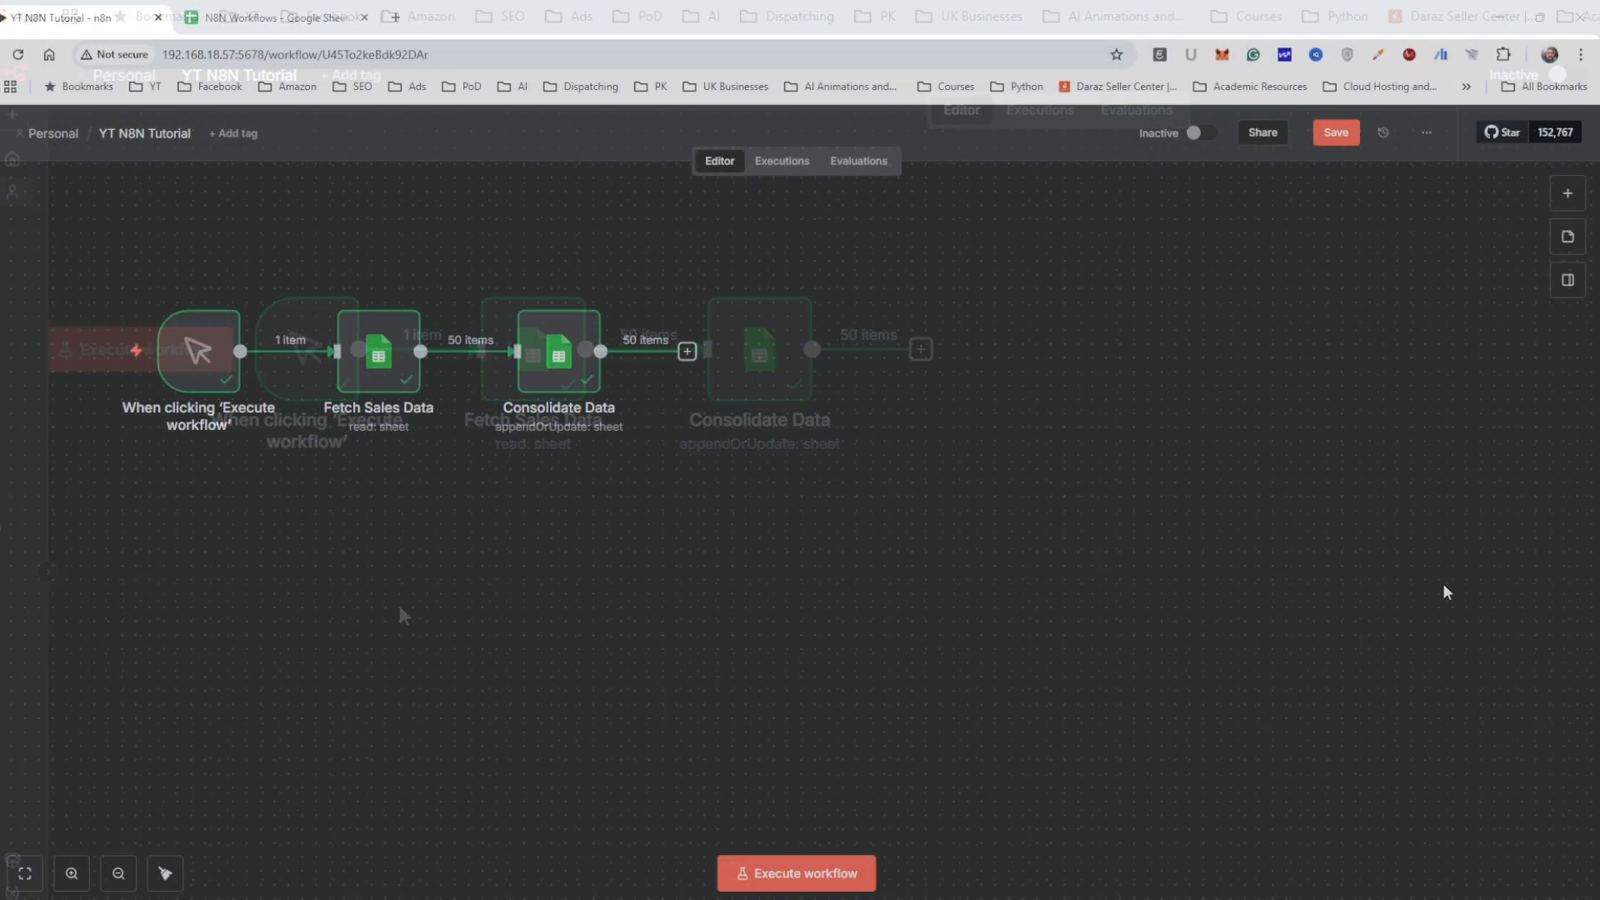
{"action": "left_click", "coordinate": [1565, 200]}
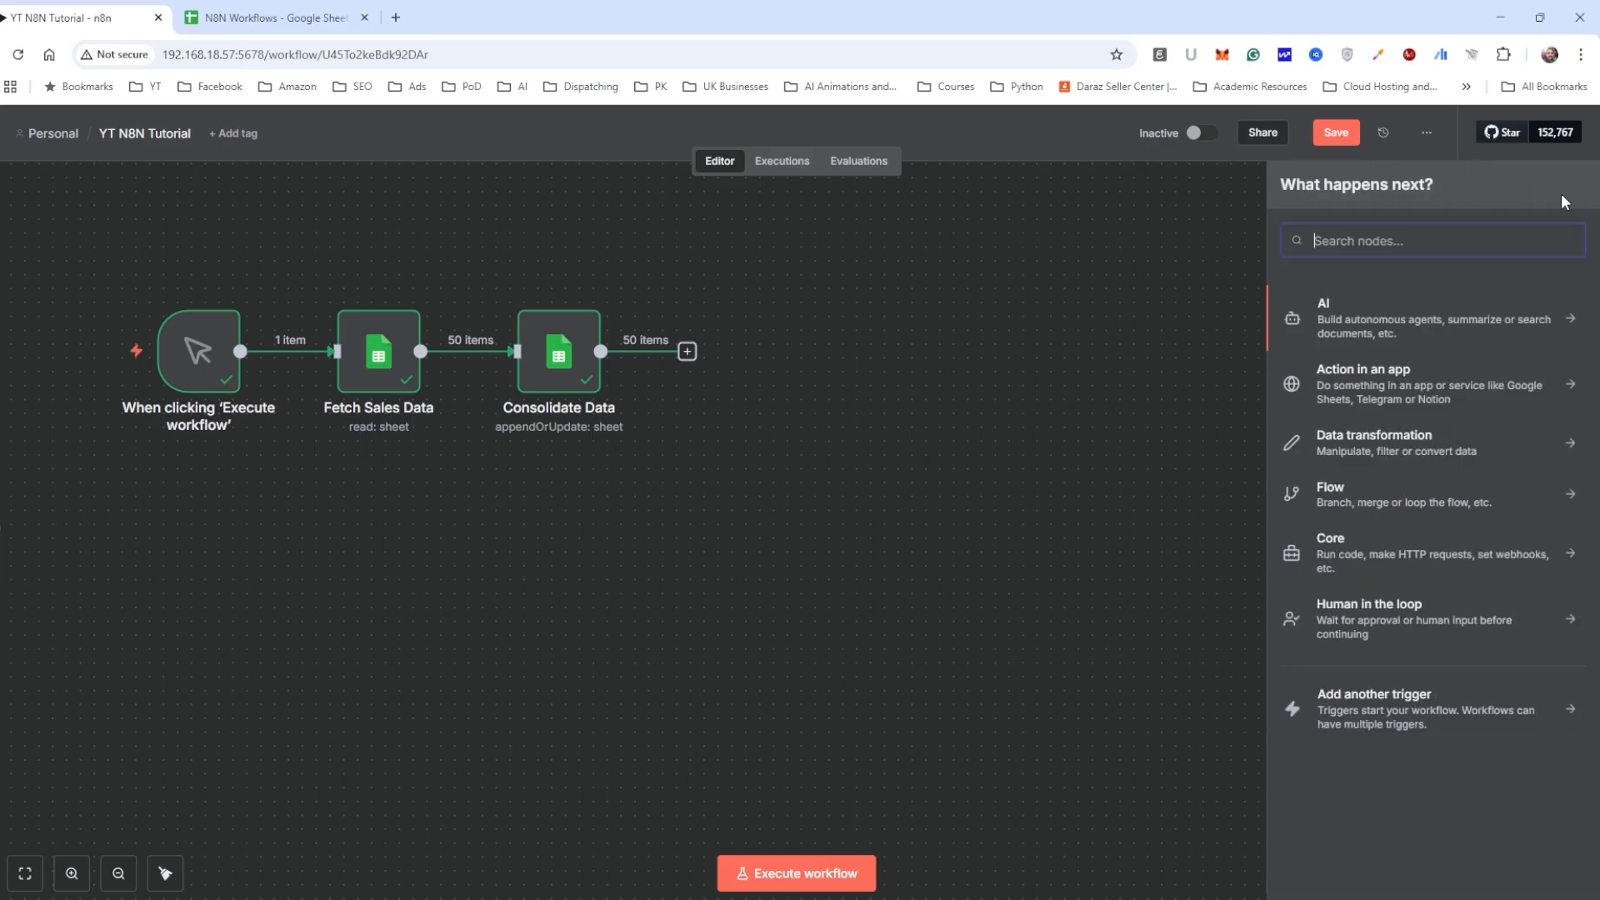
{"action": "type", "text": "trigger"}
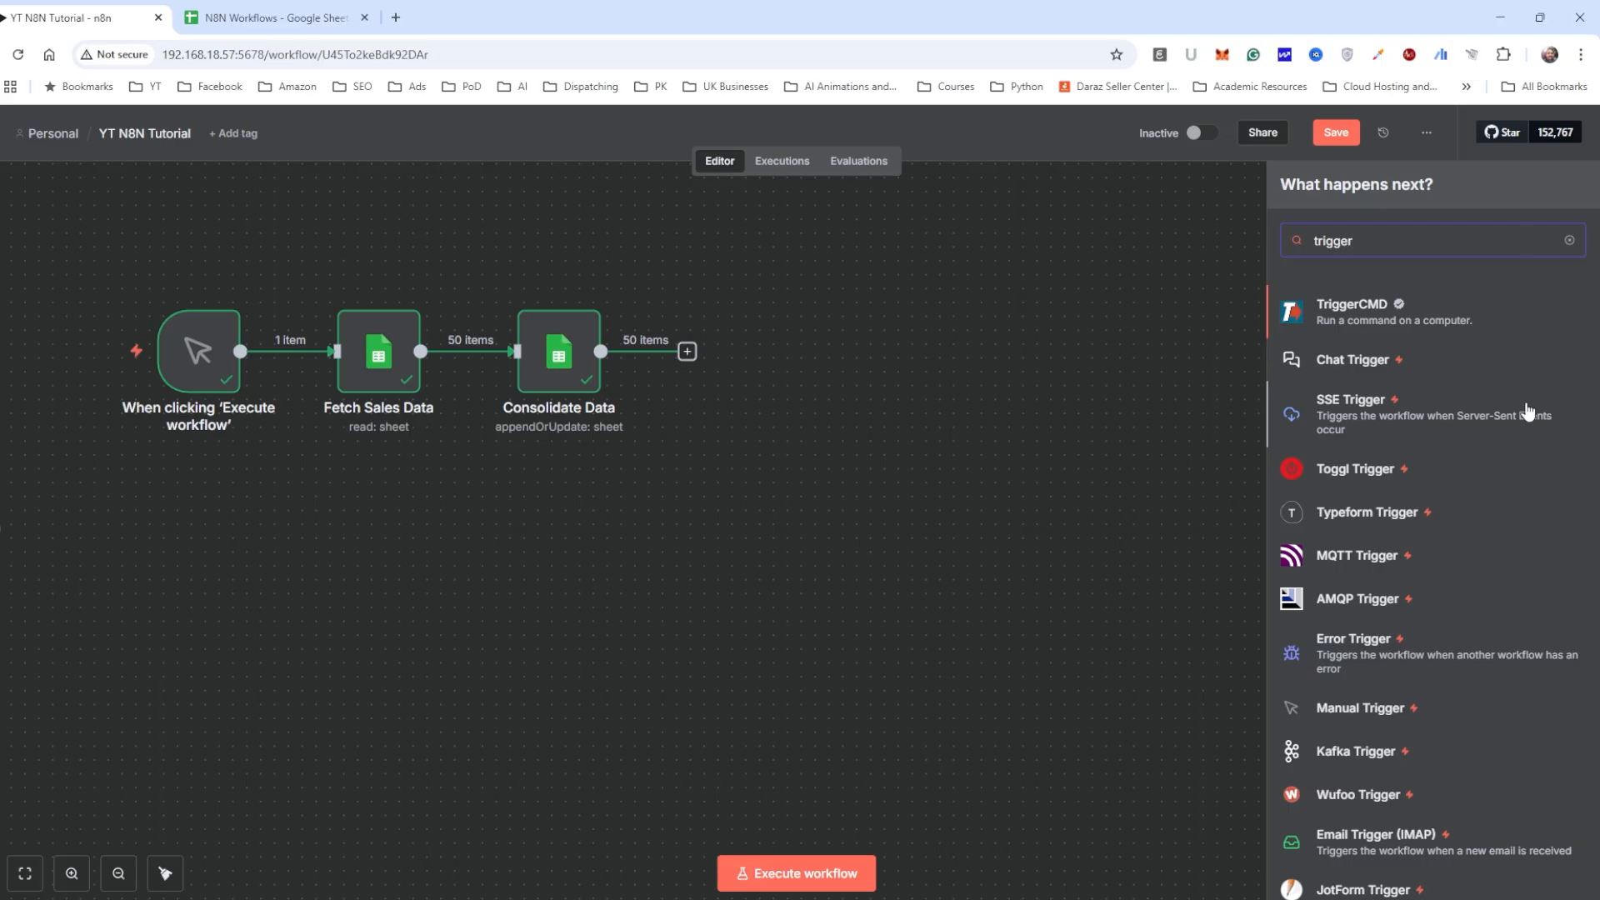
{"action": "scroll", "coordinate": [1498, 521], "scroll_direction": "down", "scroll_amount": 2}
{"action": "scroll", "coordinate": [1497, 522], "scroll_direction": "down", "scroll_amount": 2}
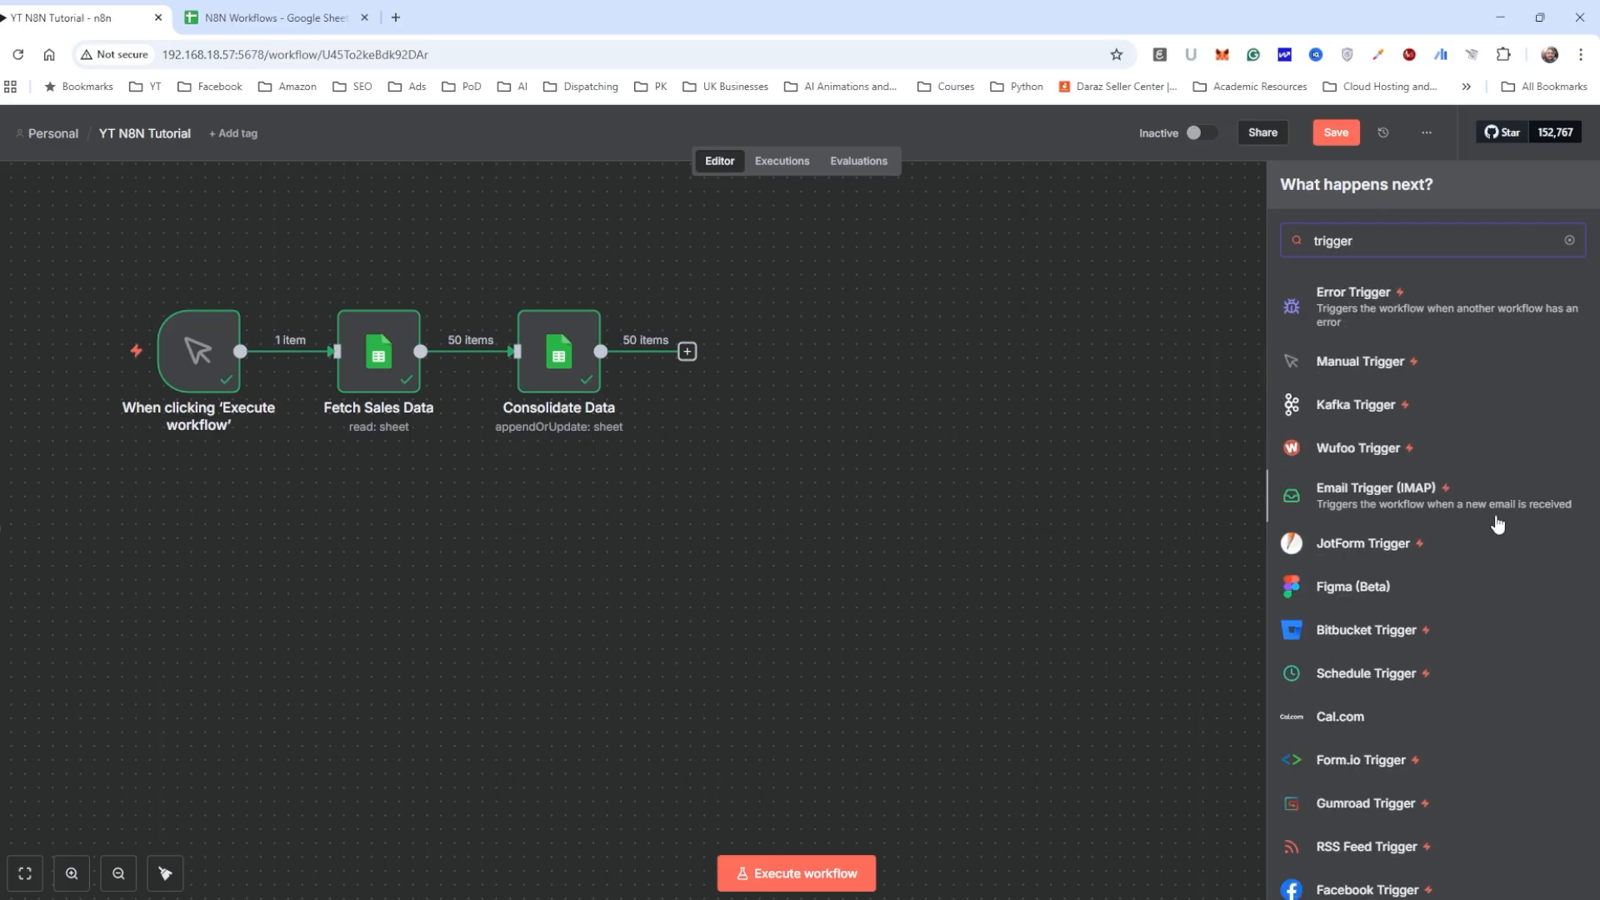
{"action": "scroll", "coordinate": [1497, 524], "scroll_direction": "down", "scroll_amount": 7}
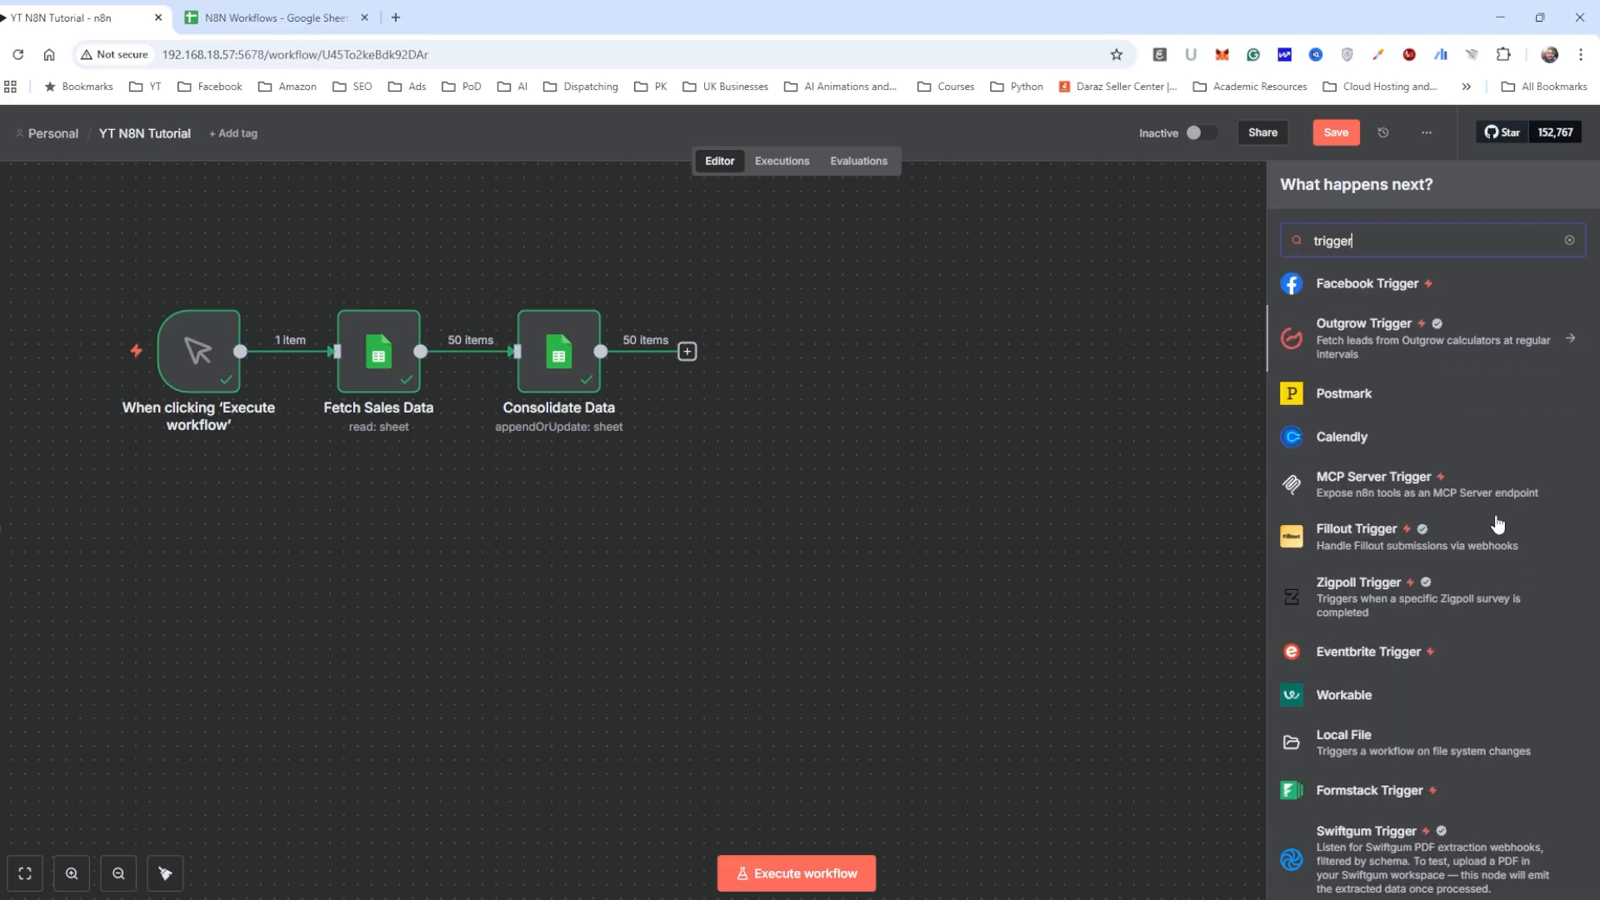
{"action": "scroll", "coordinate": [1150, 525], "scroll_direction": "up", "scroll_amount": 5}
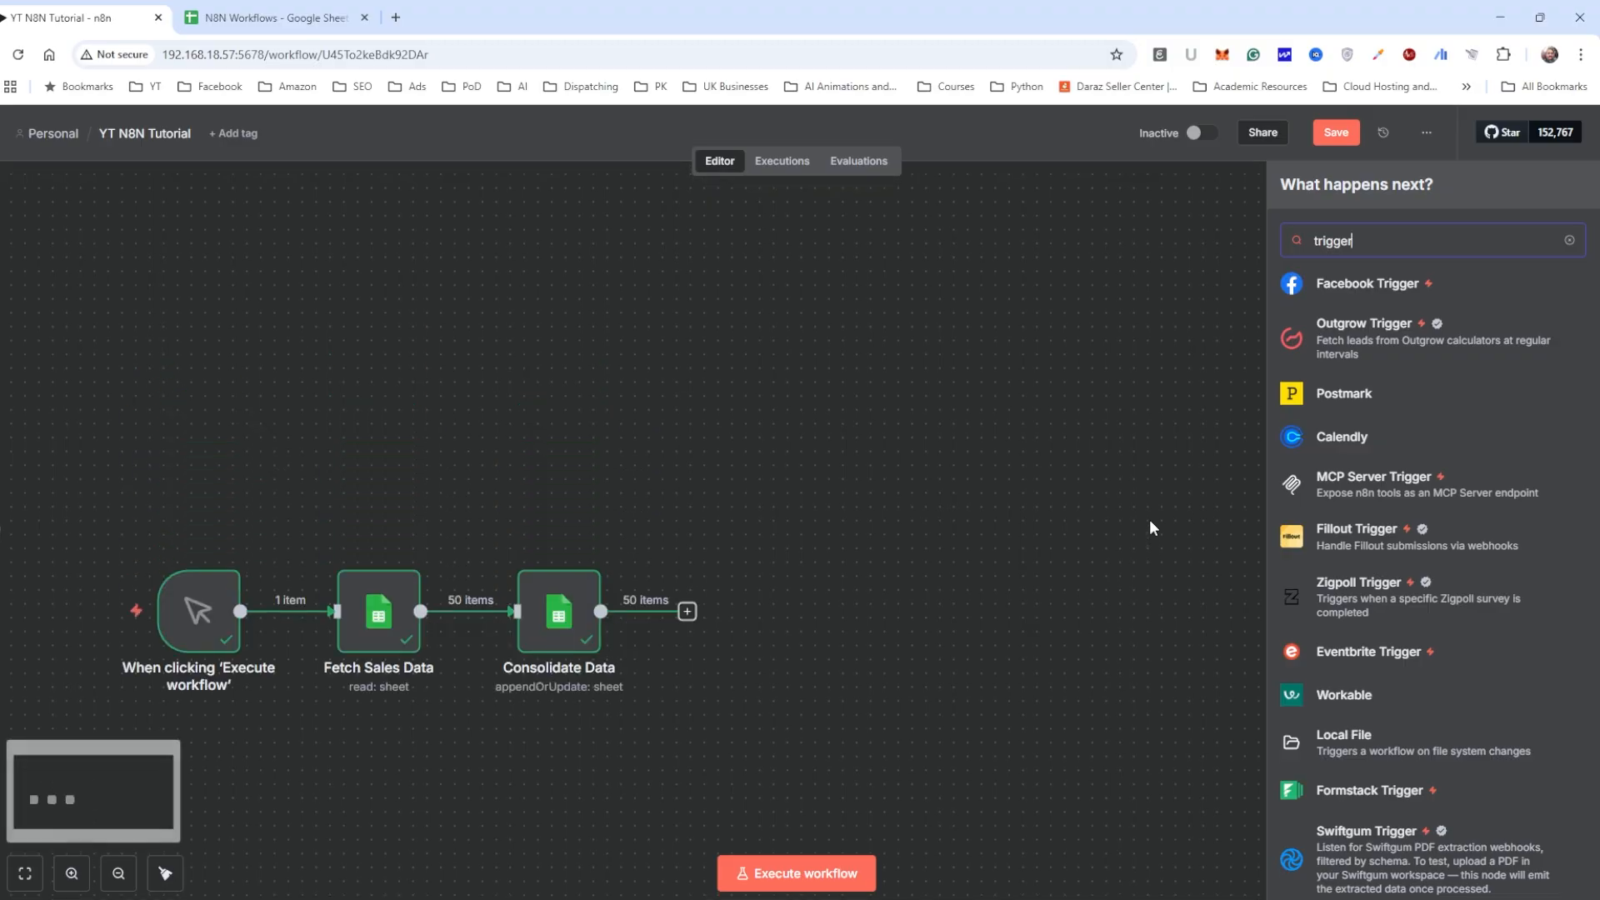
{"action": "scroll", "coordinate": [1164, 524], "scroll_direction": "down", "scroll_amount": 3}
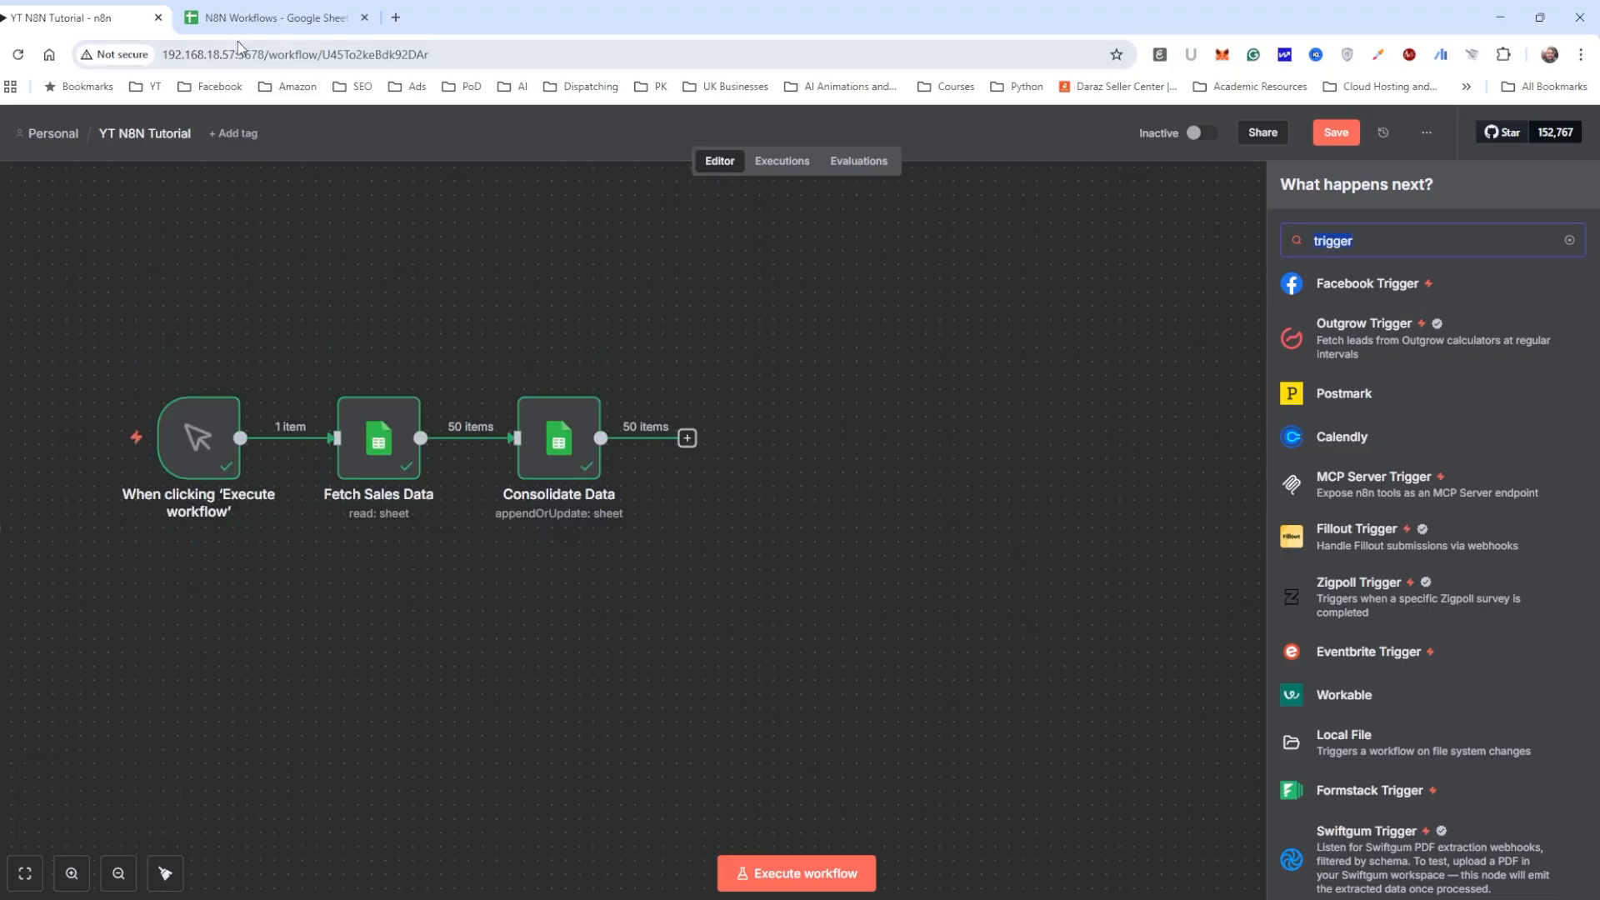
Step: Switch to the spreadsheet to view the South Region sheet as the source of new sales, and return to the n8n workflow
{"action": "left_click", "coordinate": [266, 17]}
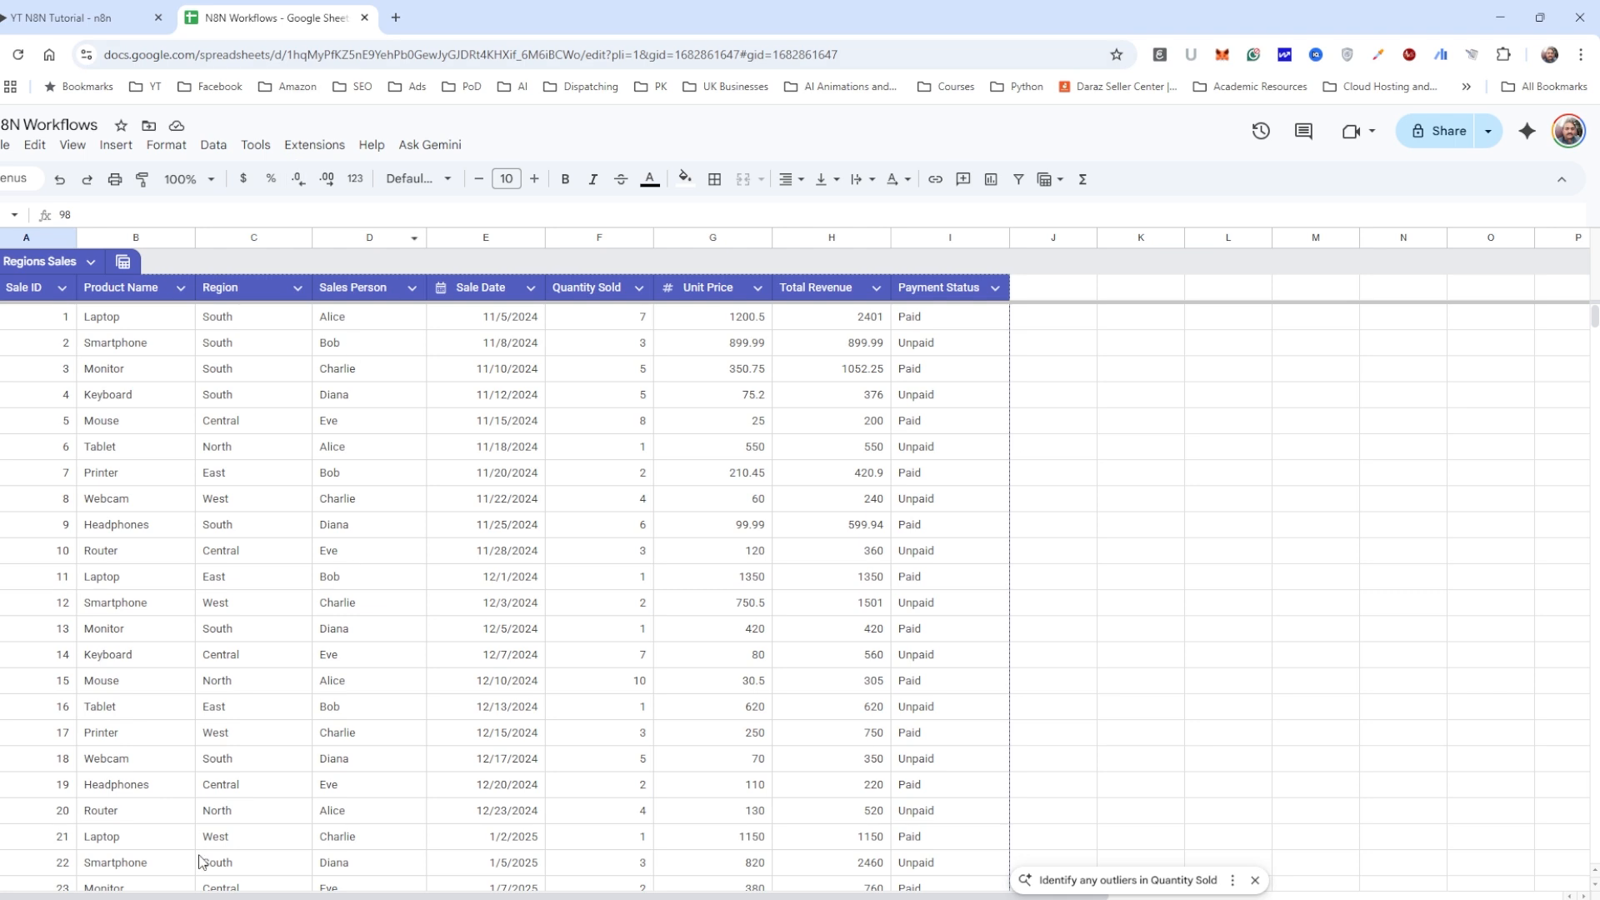
{"action": "left_click", "coordinate": [203, 896]}
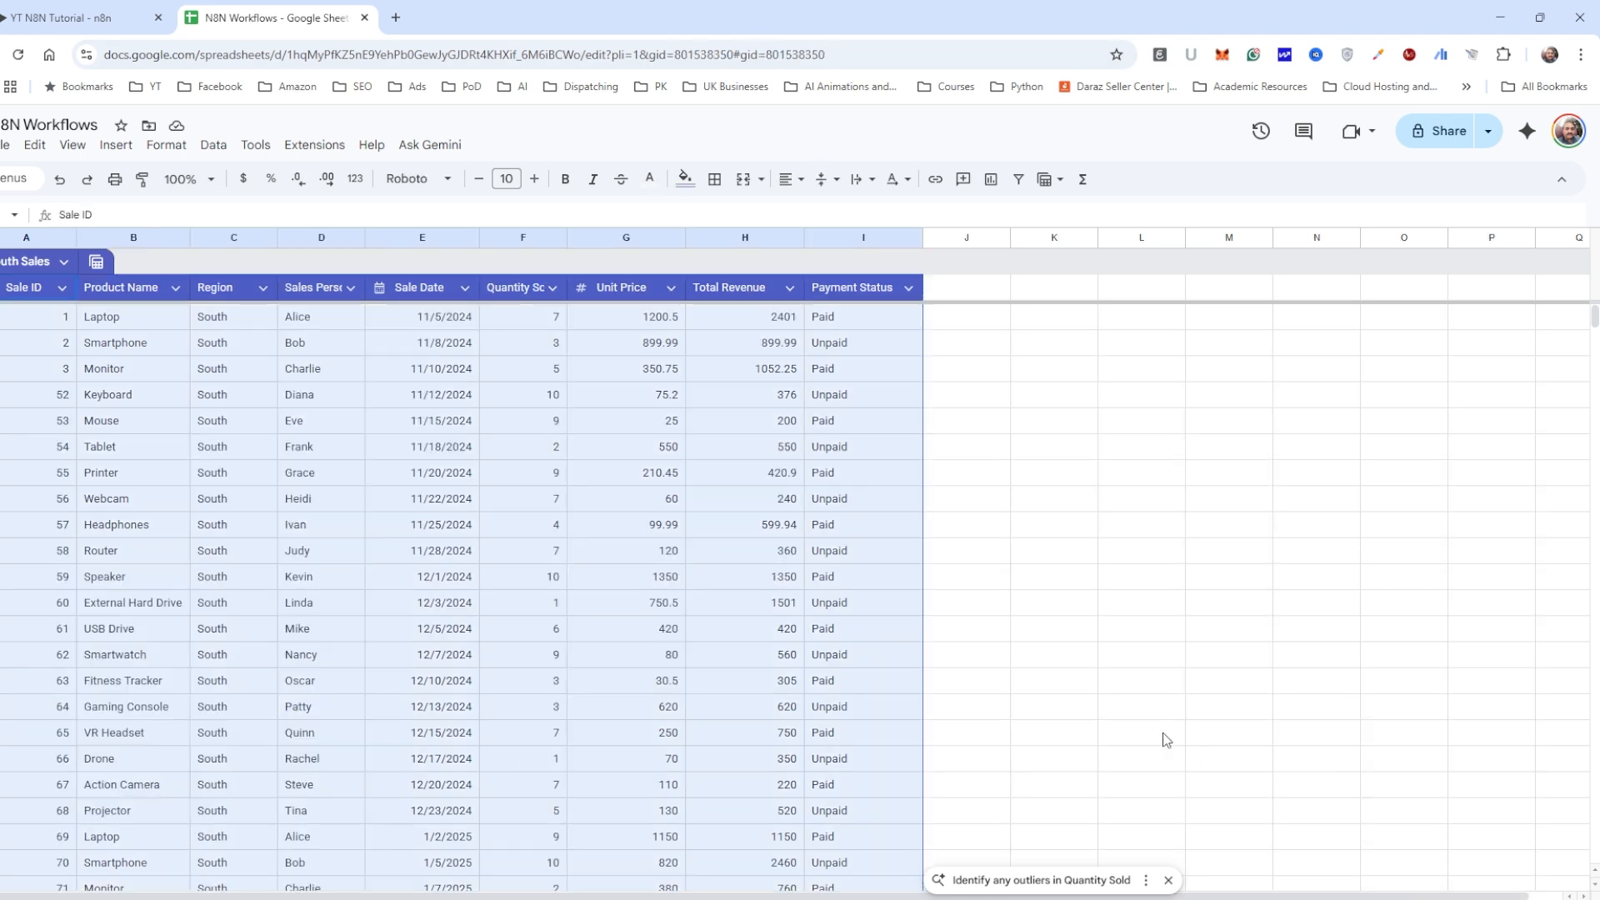
{"action": "left_click", "coordinate": [63, 18]}
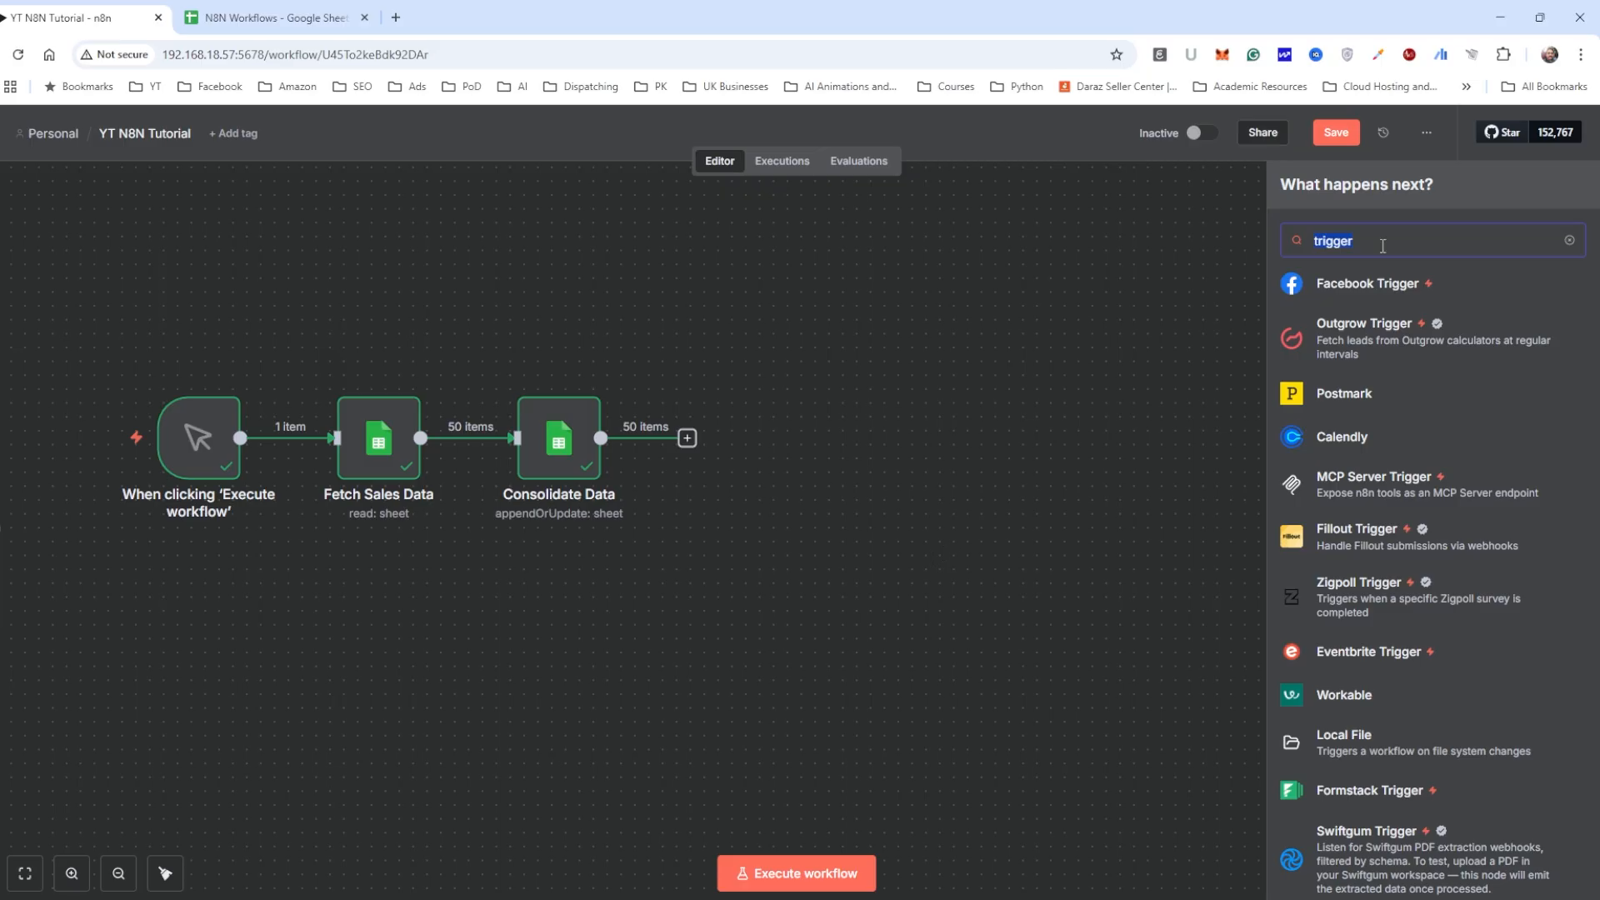
Step: Search the nodes for "google" and examine the triggers offered for Google Sheets
{"action": "type", "text": "google"}
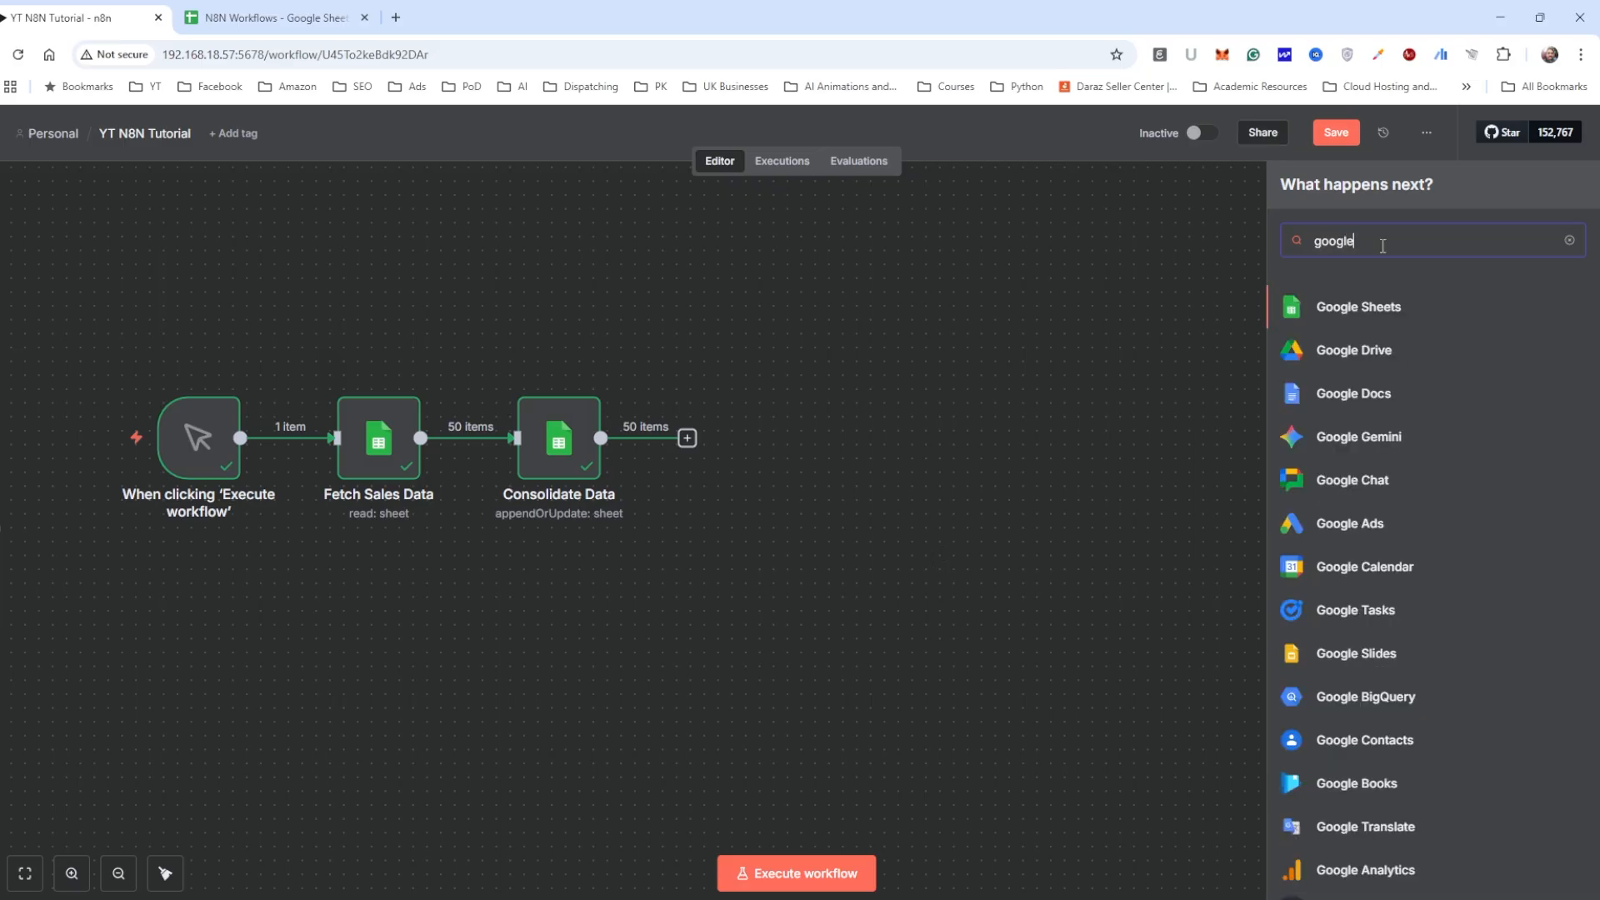
{"action": "left_click", "coordinate": [1362, 310]}
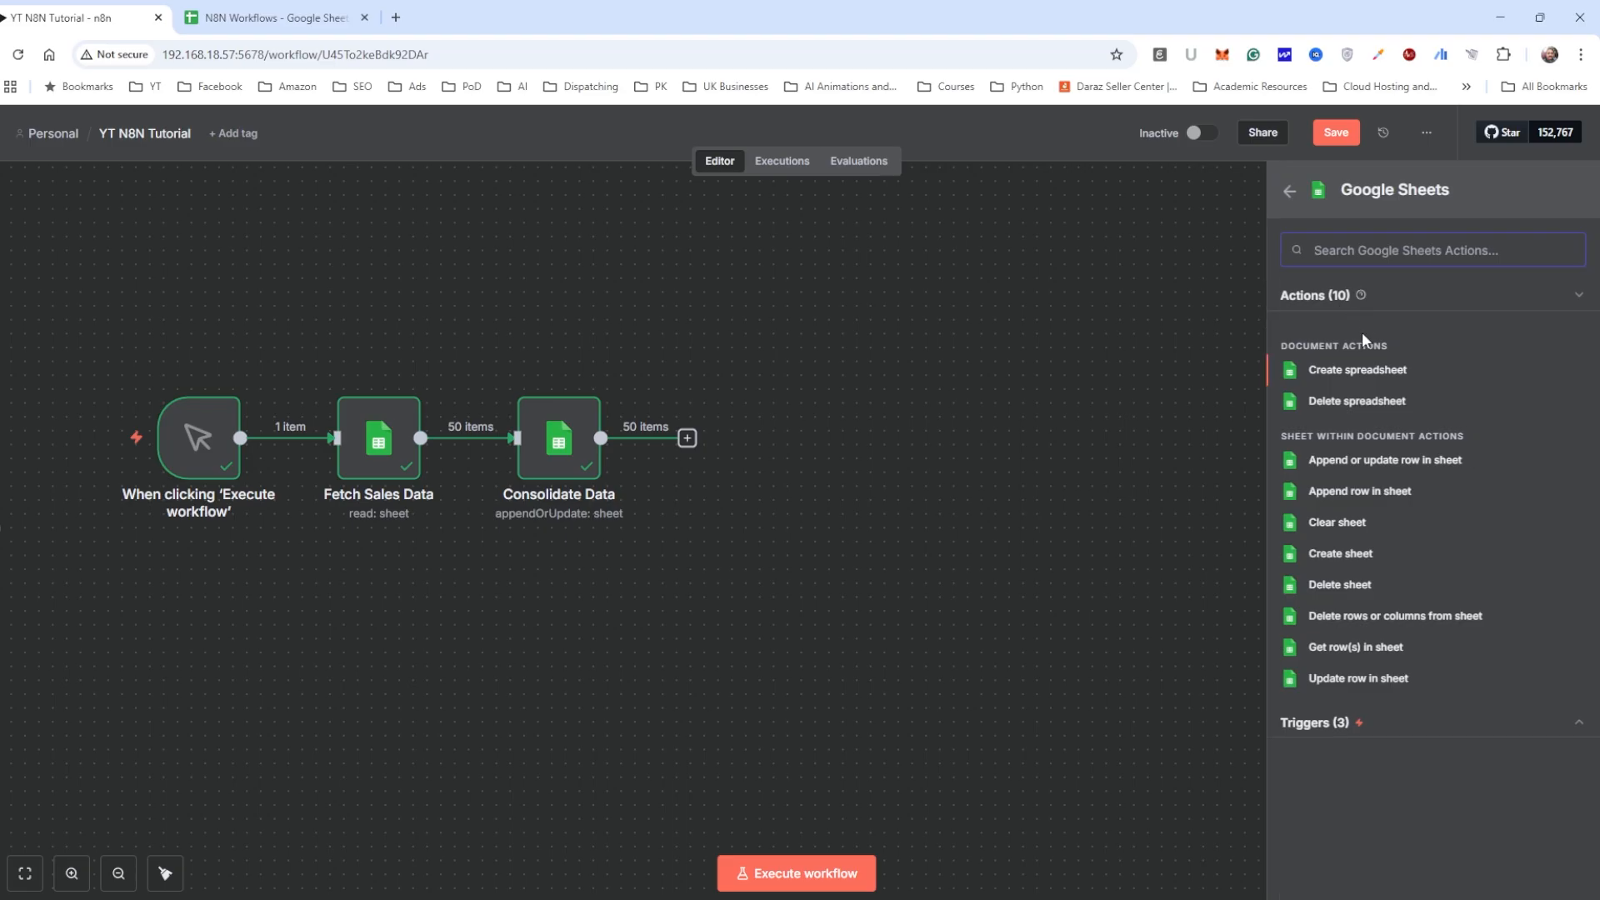
{"action": "left_click", "coordinate": [1564, 737]}
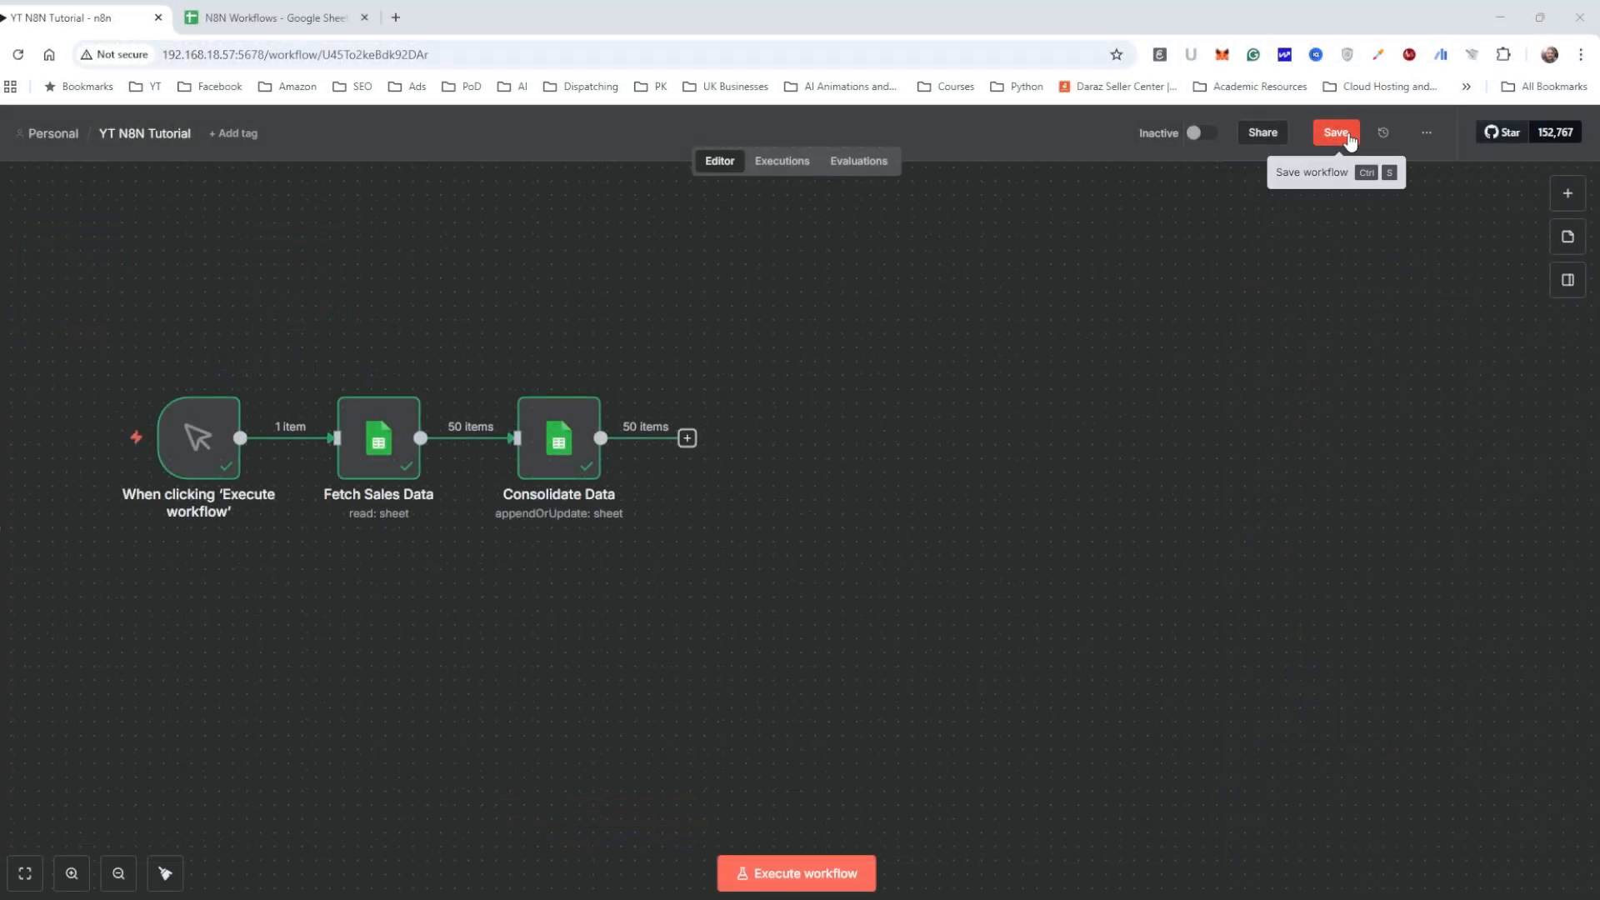
Step: Close the node search and save the YT N8N Tutorial workflow with its manual trigger
{"action": "left_click", "coordinate": [1350, 139]}
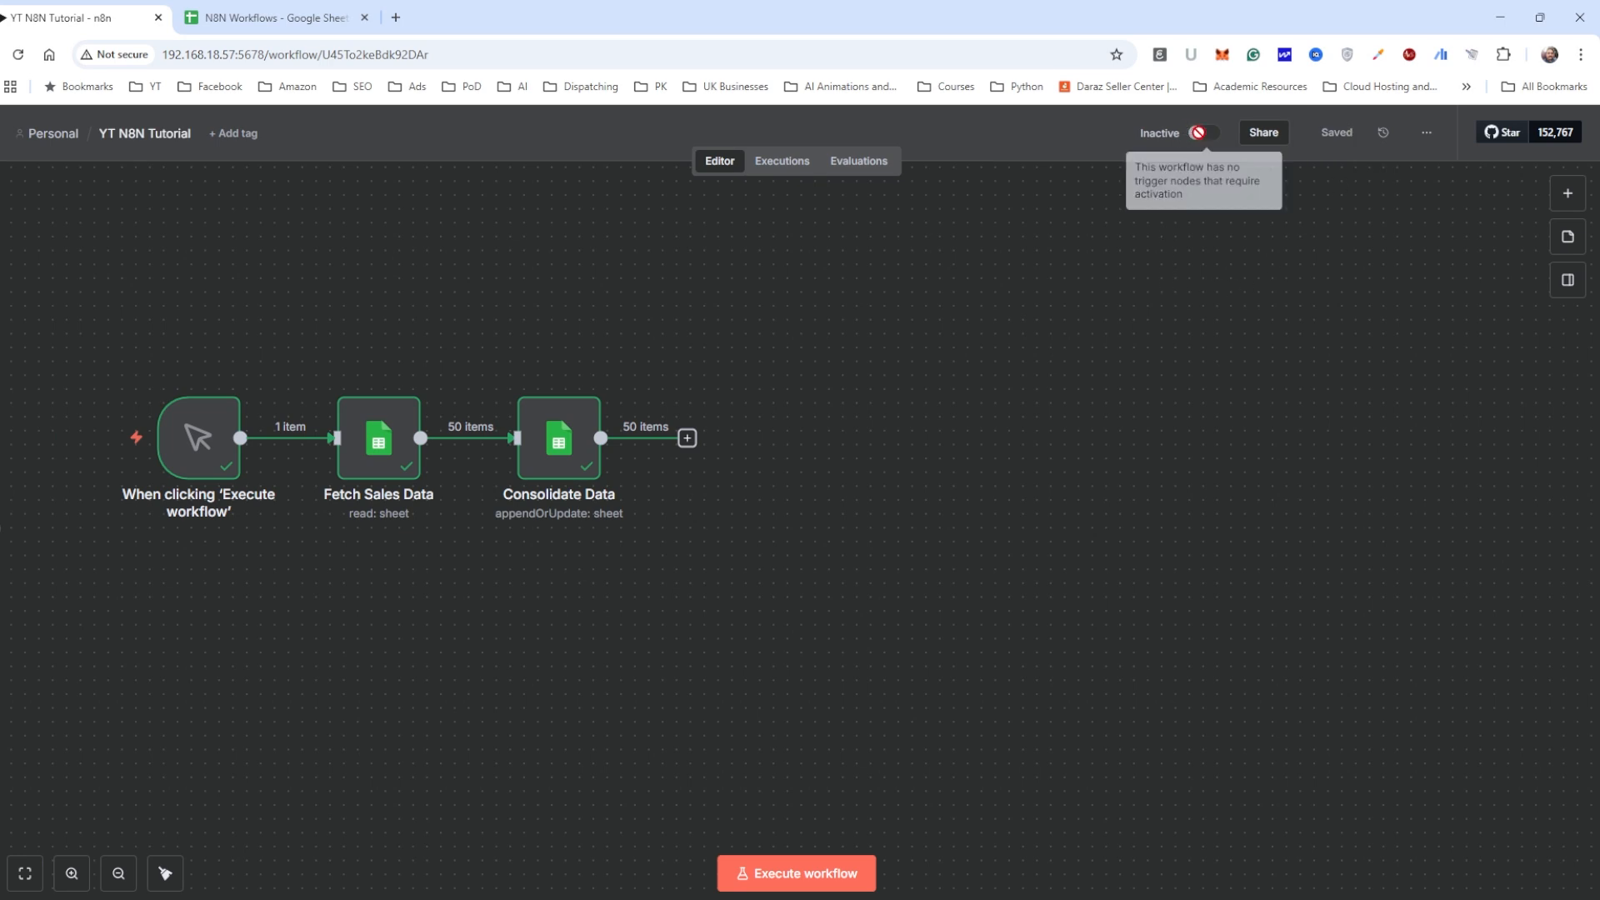
{"action": "mouse_move", "coordinate": [277, 366]}
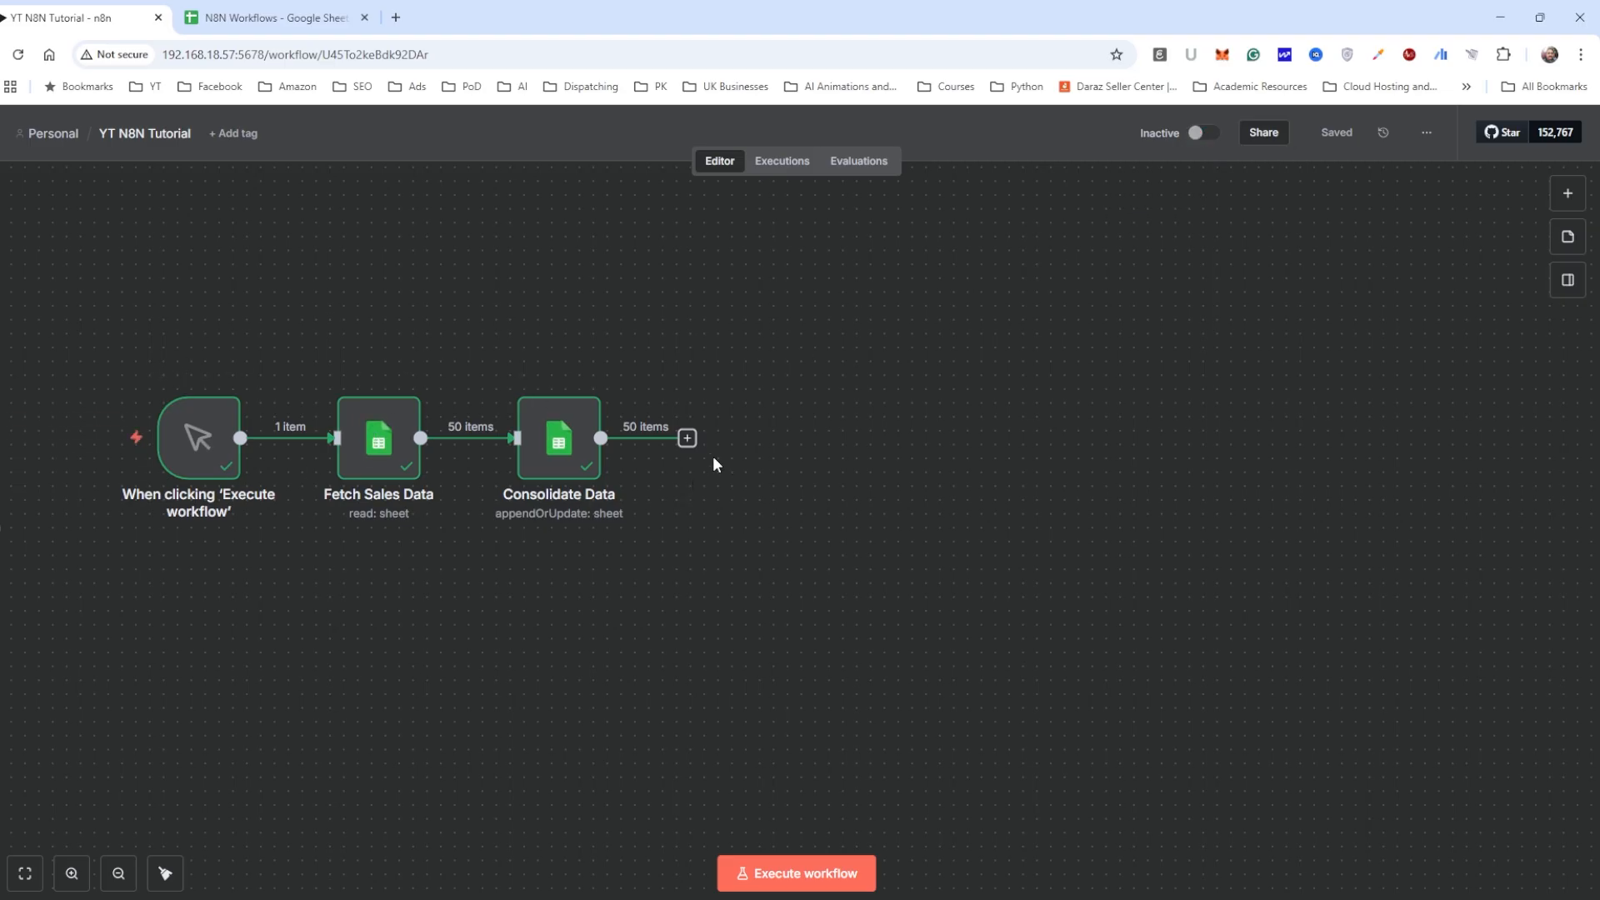
{"action": "mouse_move", "coordinate": [201, 448]}
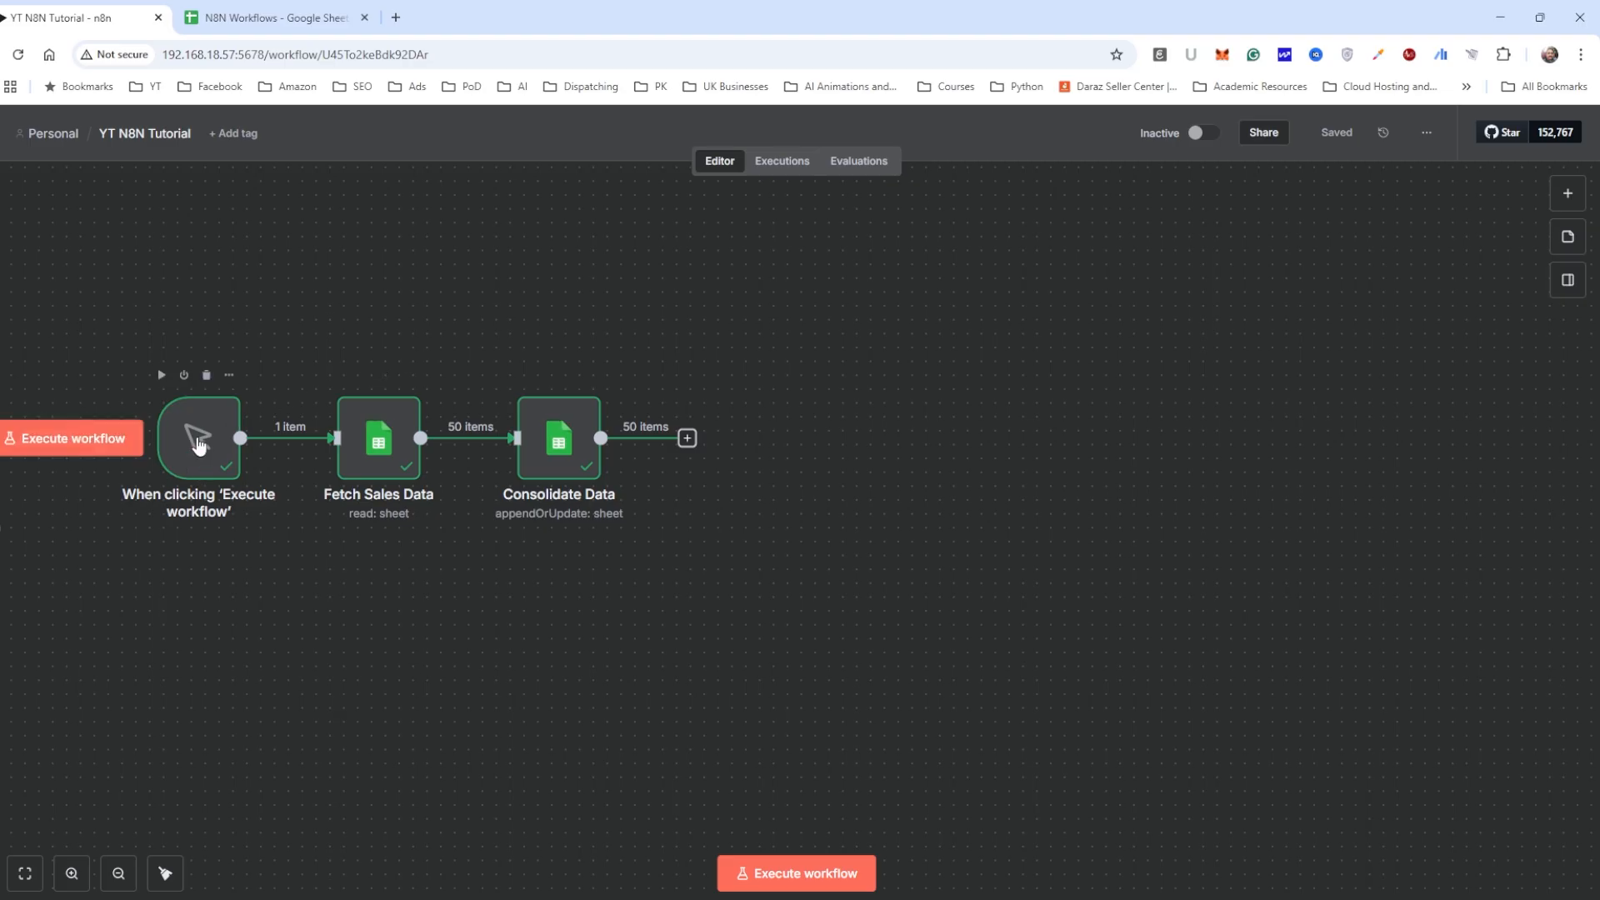